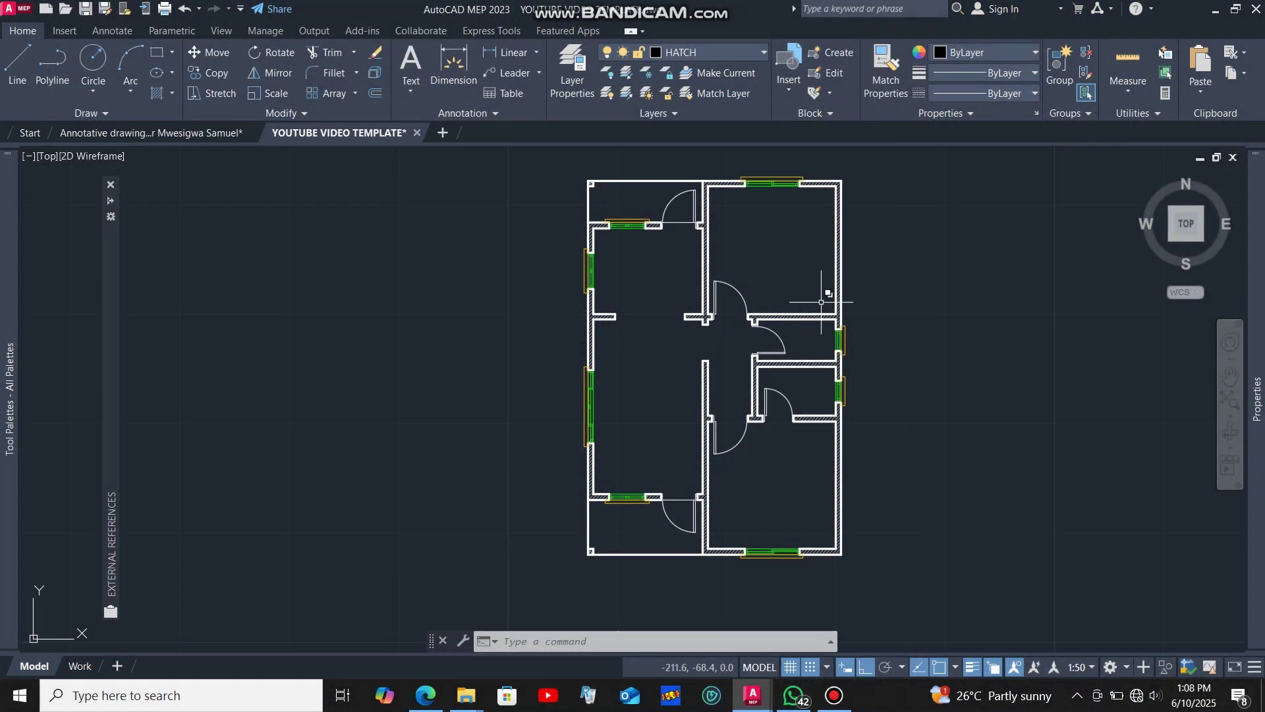
- Make Defpoints the current layer and draw a 2000 by 2000 mm square in the empty space west of the floor plan
{"action": "left_click", "coordinate": [758, 52]}
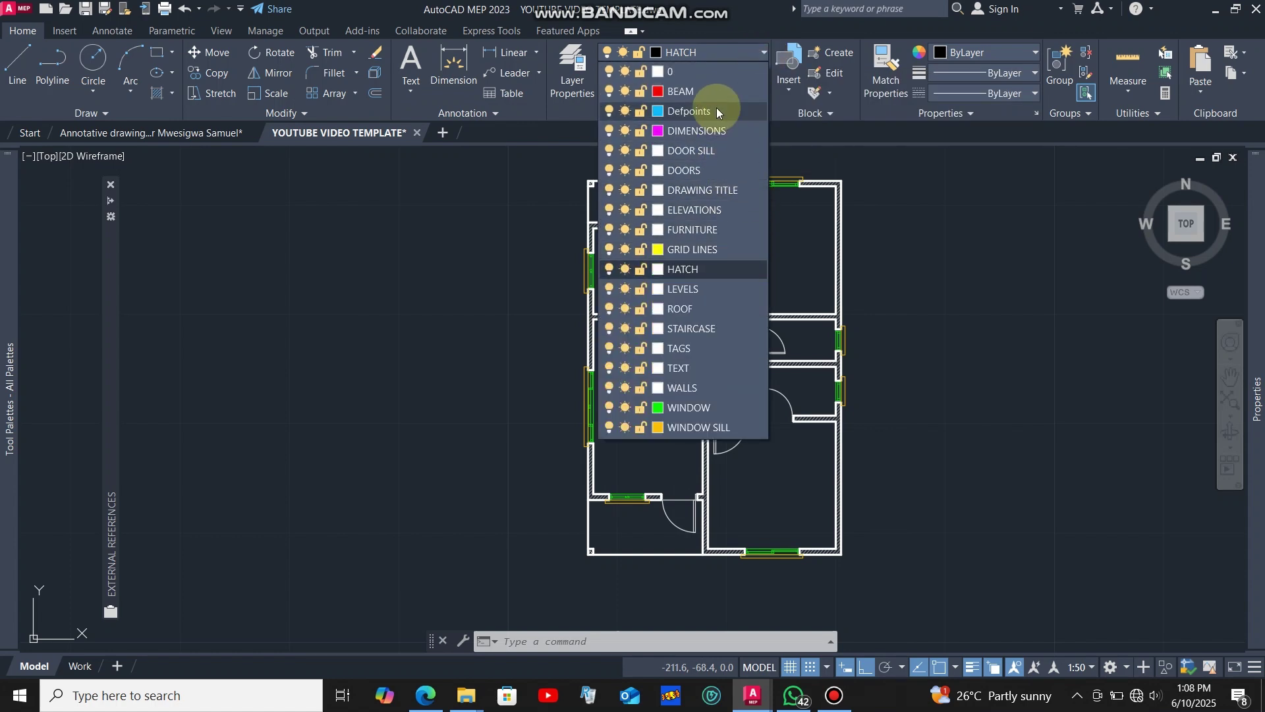
{"action": "left_click", "coordinate": [717, 111]}
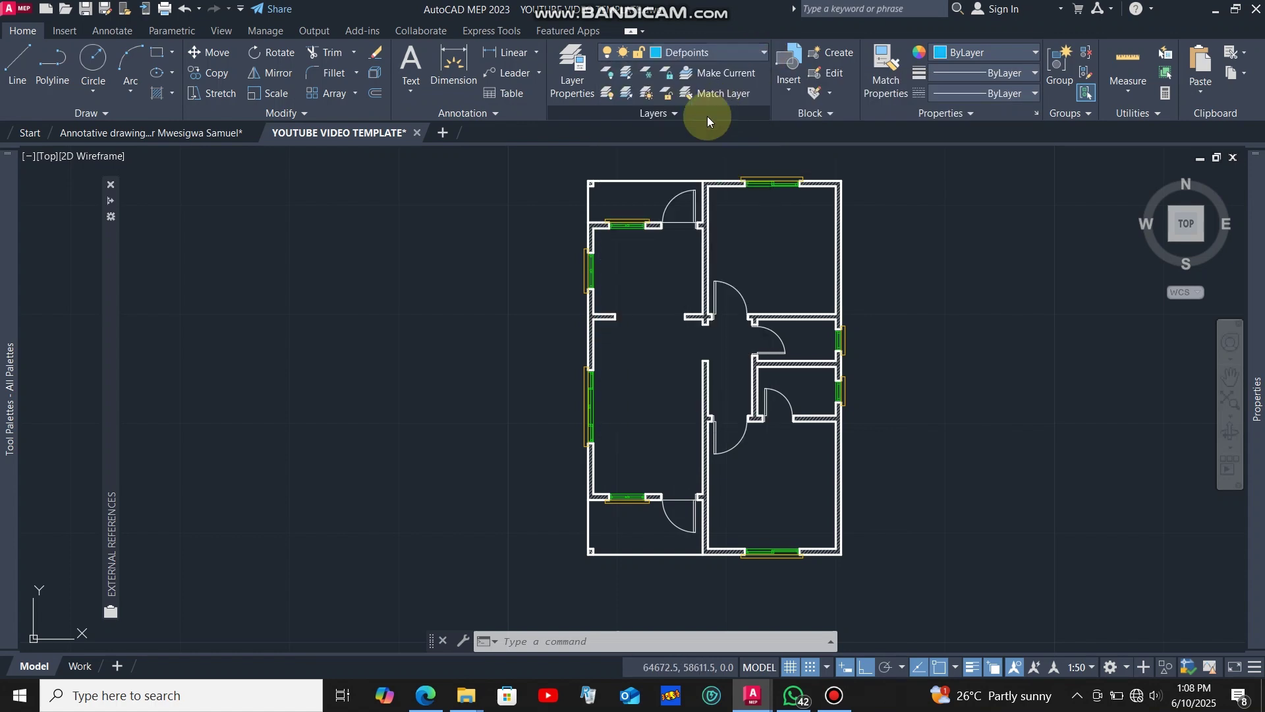
{"action": "left_click", "coordinate": [156, 54]}
{"action": "left_click", "coordinate": [509, 324]}
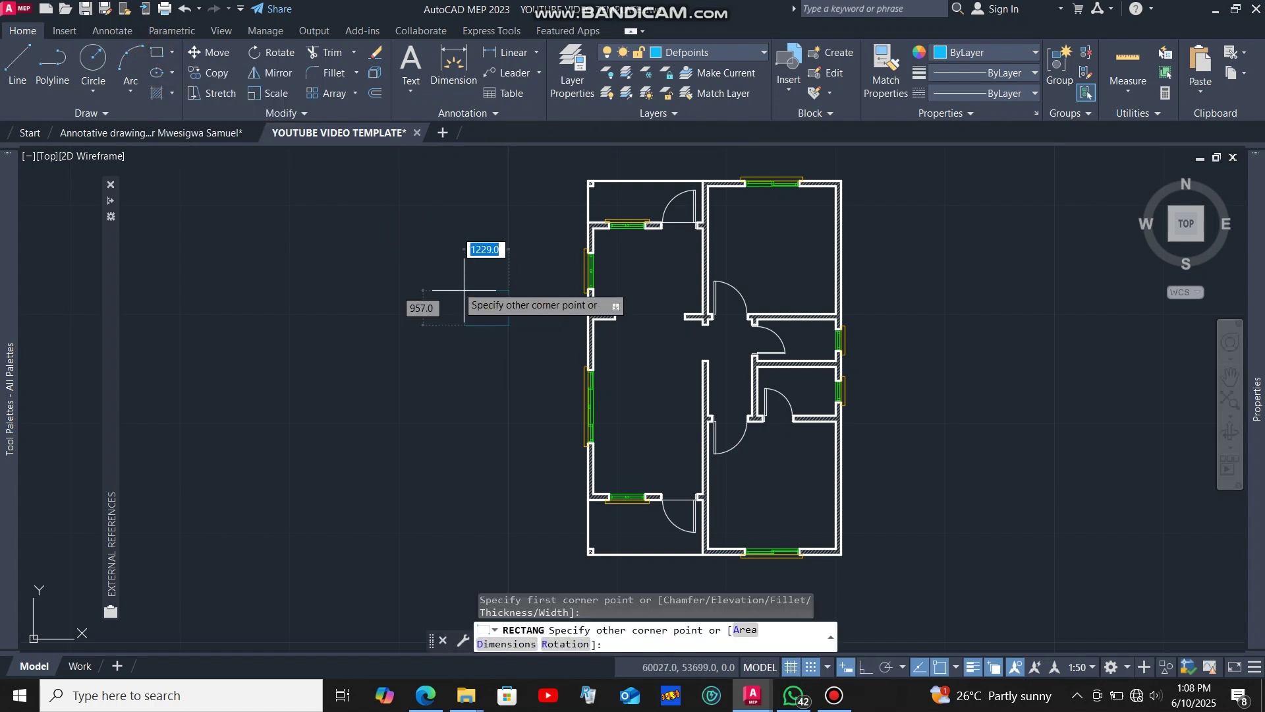
{"action": "type", "text": "2"}
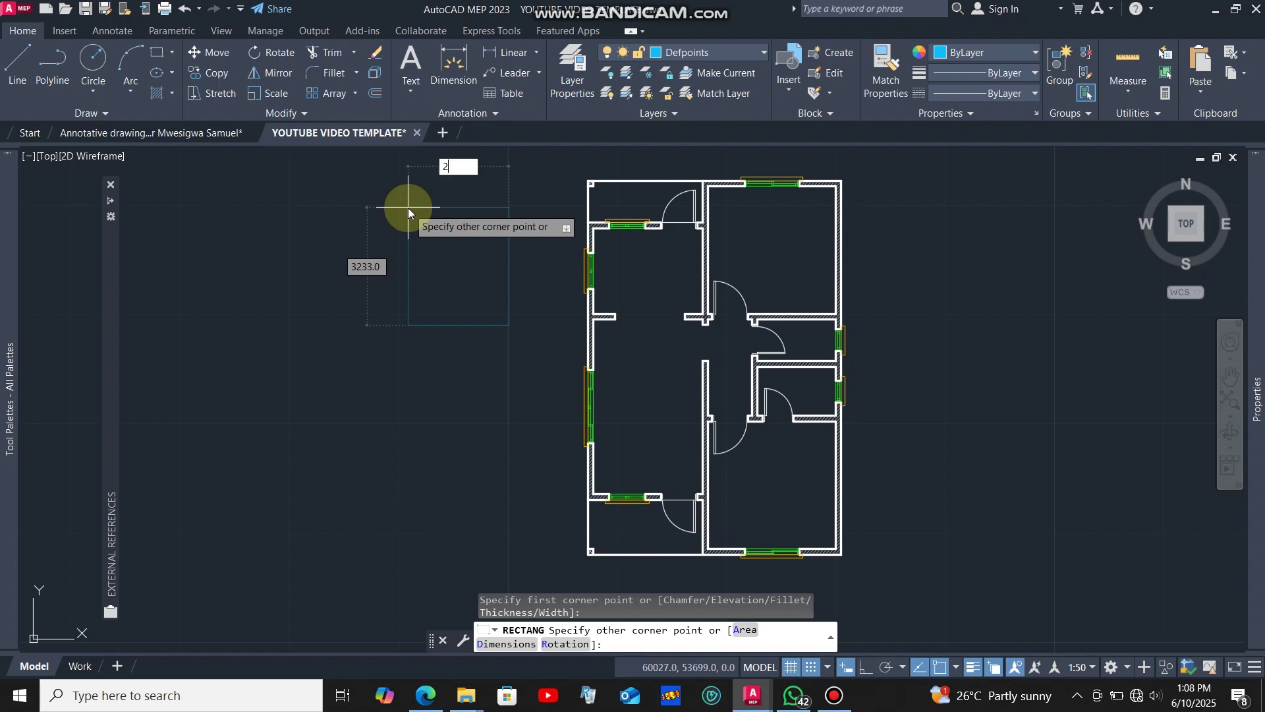
{"action": "type", "text": "000"}
{"action": "key", "text": "Tab"}
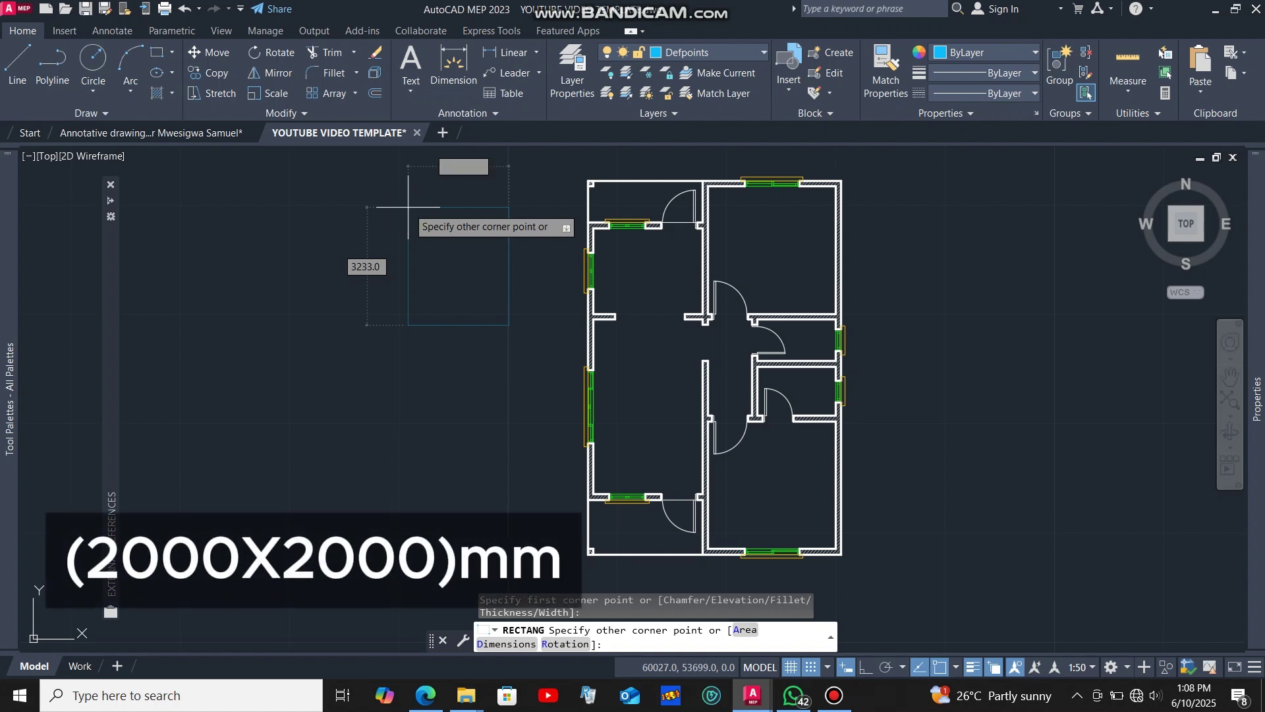
{"action": "type", "text": "2000"}
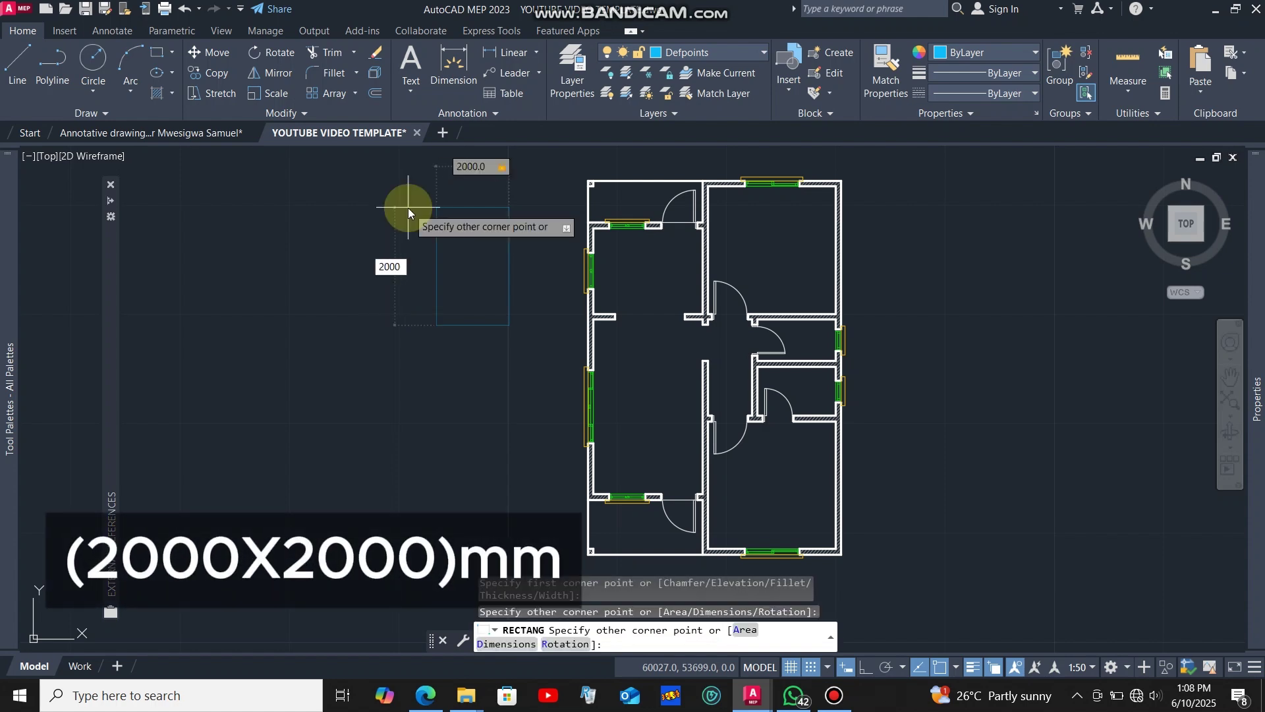
{"action": "key", "text": "Return"}
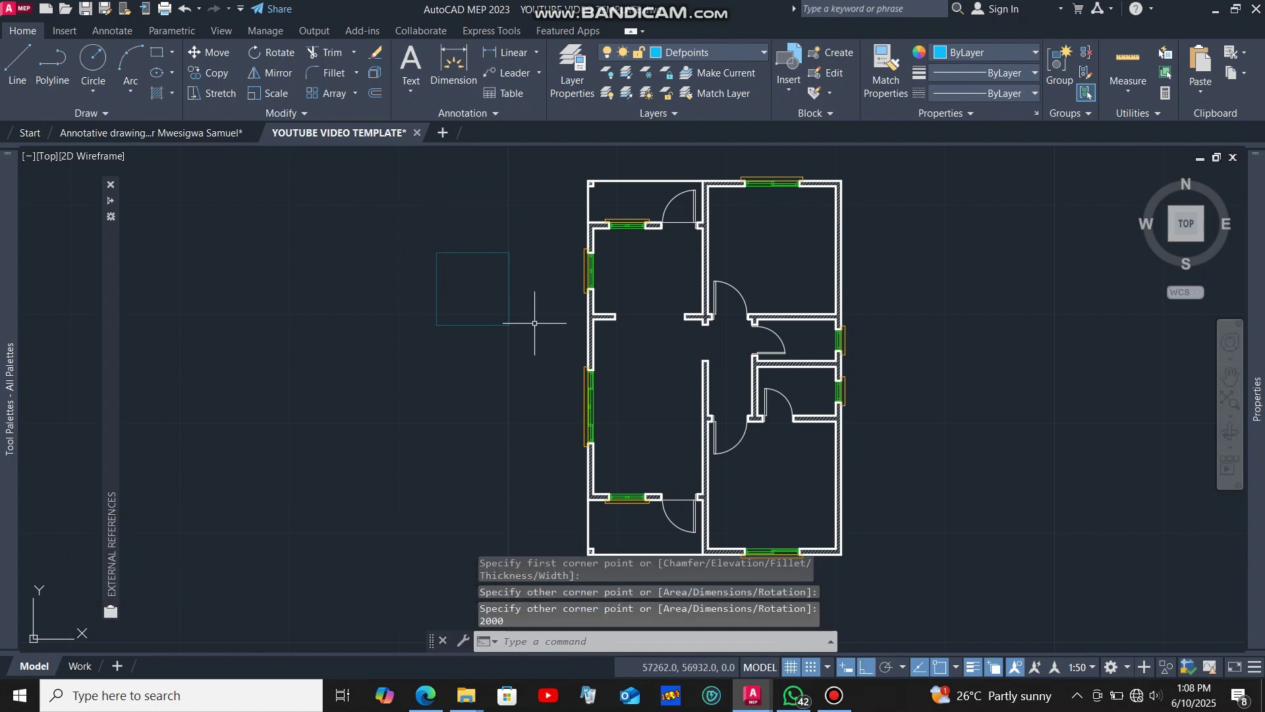
- Move the square so its lower-right corner sits on the building's upper-left outer corner
{"action": "left_click", "coordinate": [532, 355]}
{"action": "left_click", "coordinate": [465, 293]}
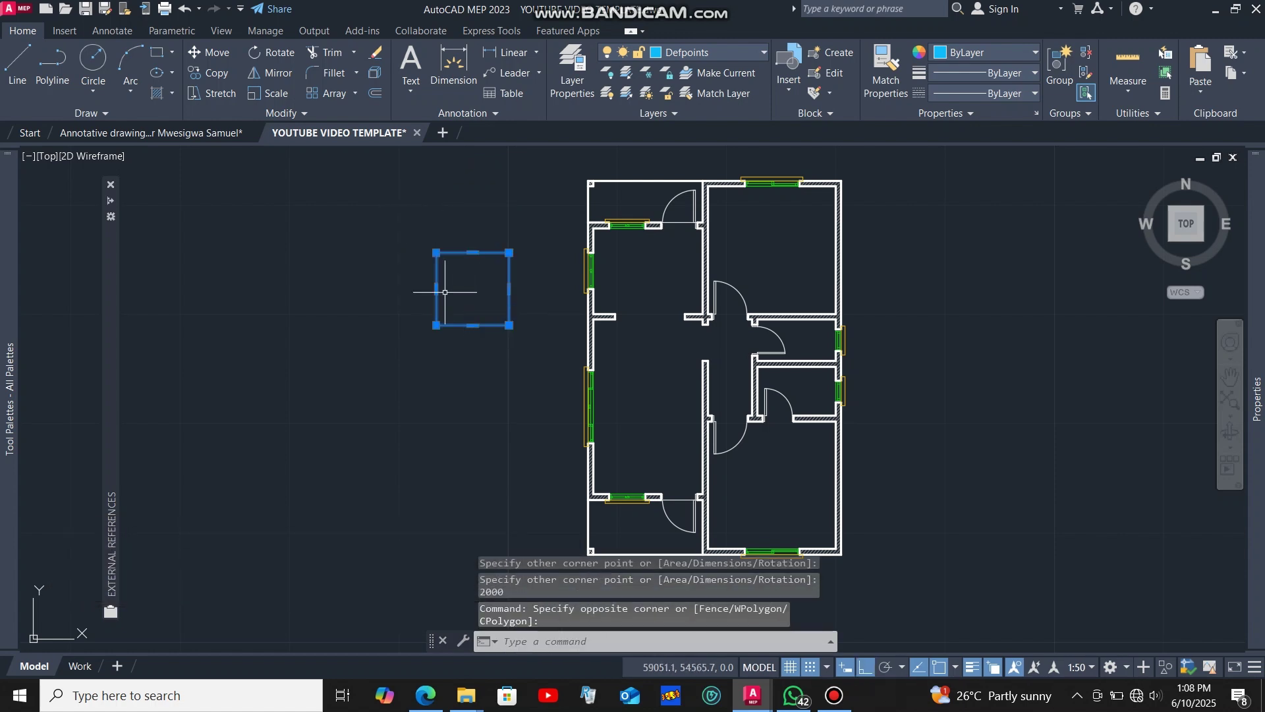
{"action": "left_click", "coordinate": [215, 53]}
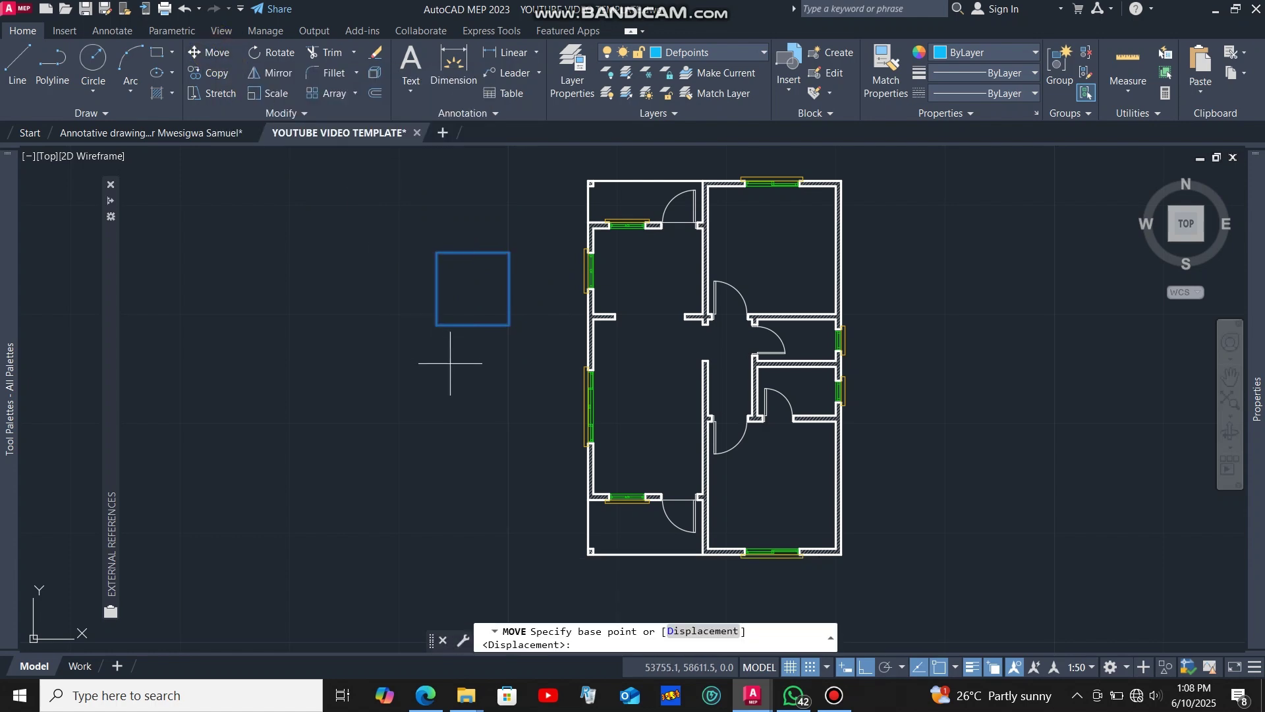
{"action": "left_click", "coordinate": [509, 325]}
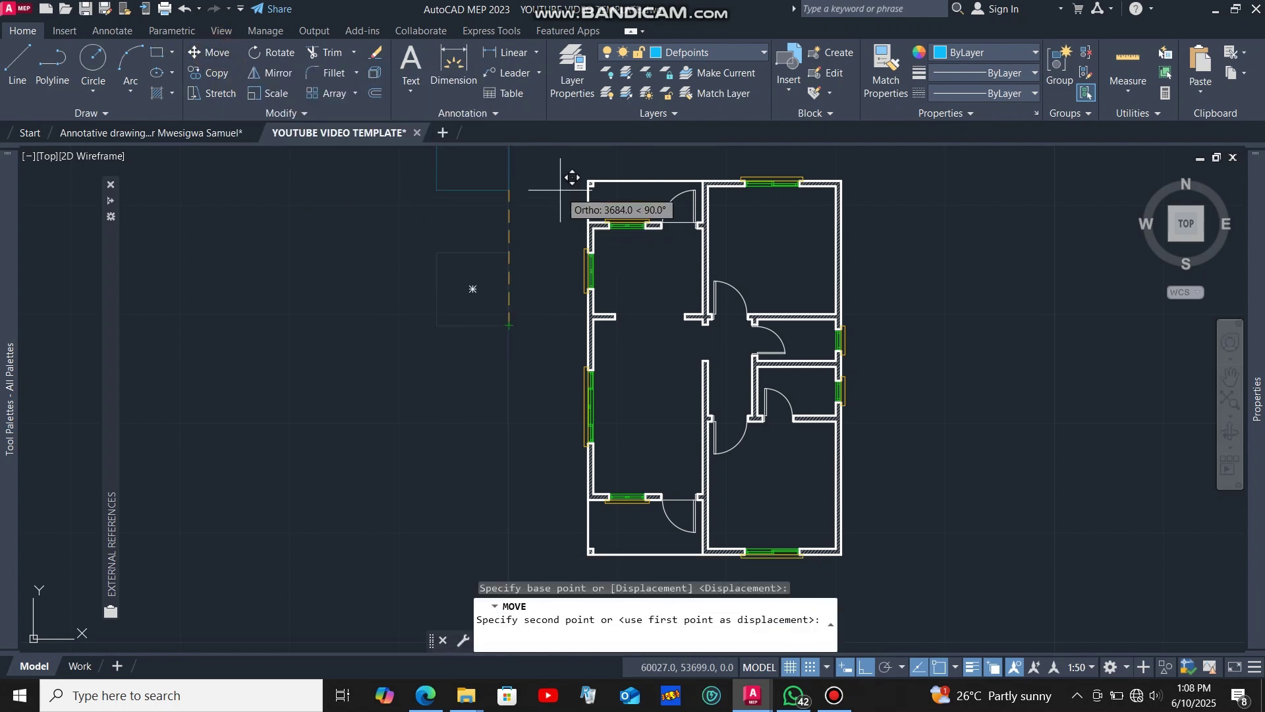
{"action": "scroll", "coordinate": [594, 168], "scroll_direction": "up", "scroll_amount": 4}
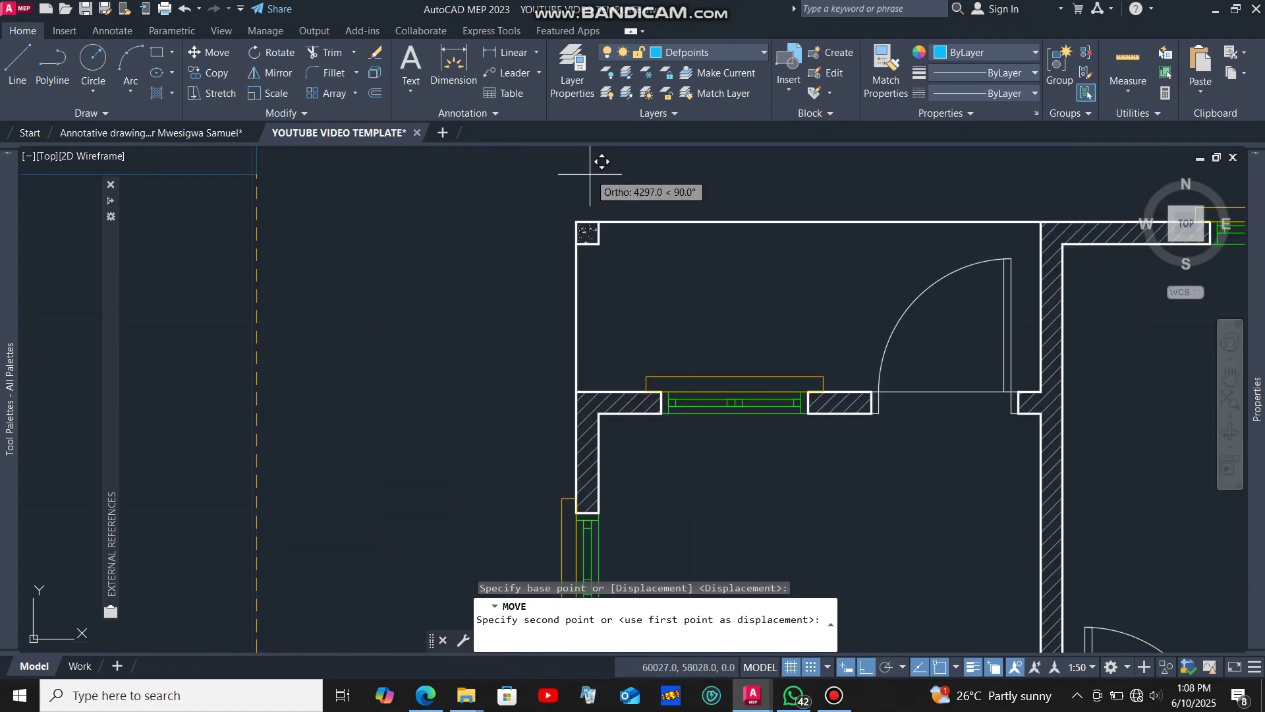
{"action": "left_click", "coordinate": [572, 223]}
{"action": "scroll", "coordinate": [571, 223], "scroll_direction": "down", "scroll_amount": 4}
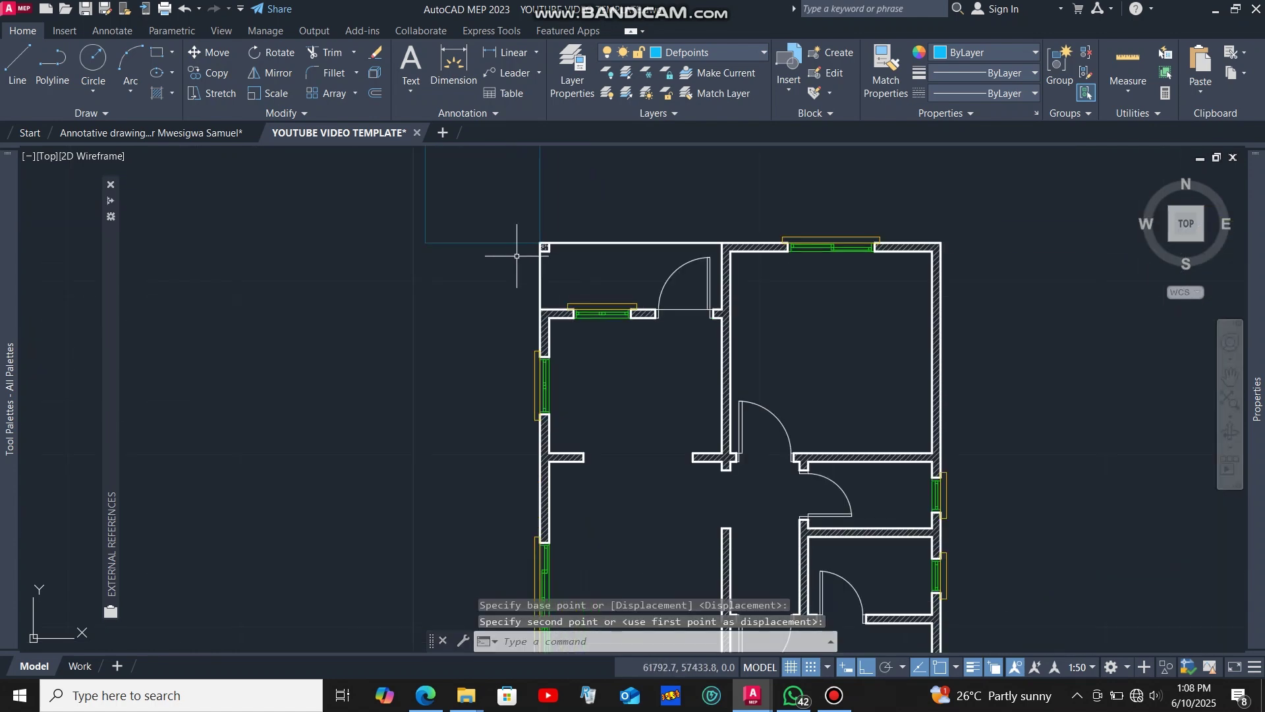
- Copy the square from its upper-left corner to the building's lower-right outer corner
{"action": "left_click", "coordinate": [520, 255]}
{"action": "left_click", "coordinate": [462, 220]}
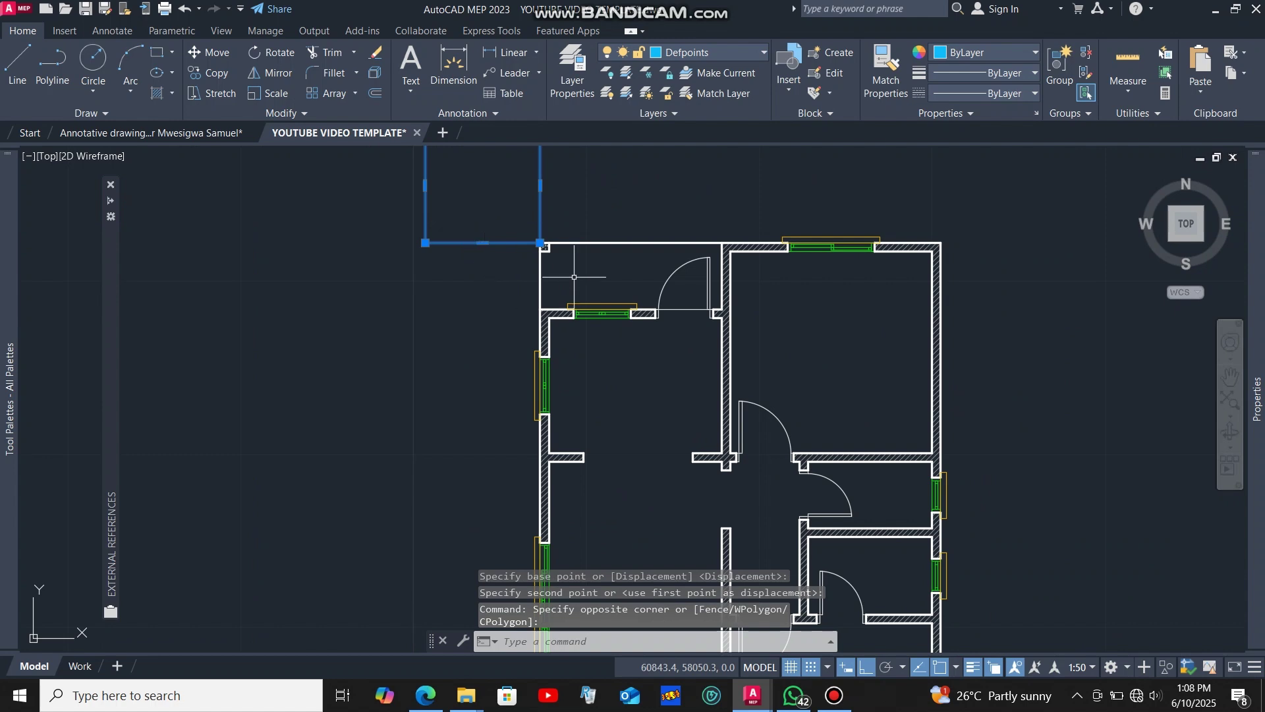
{"action": "scroll", "coordinate": [586, 284], "scroll_direction": "down", "scroll_amount": 3}
{"action": "left_click", "coordinate": [210, 75]}
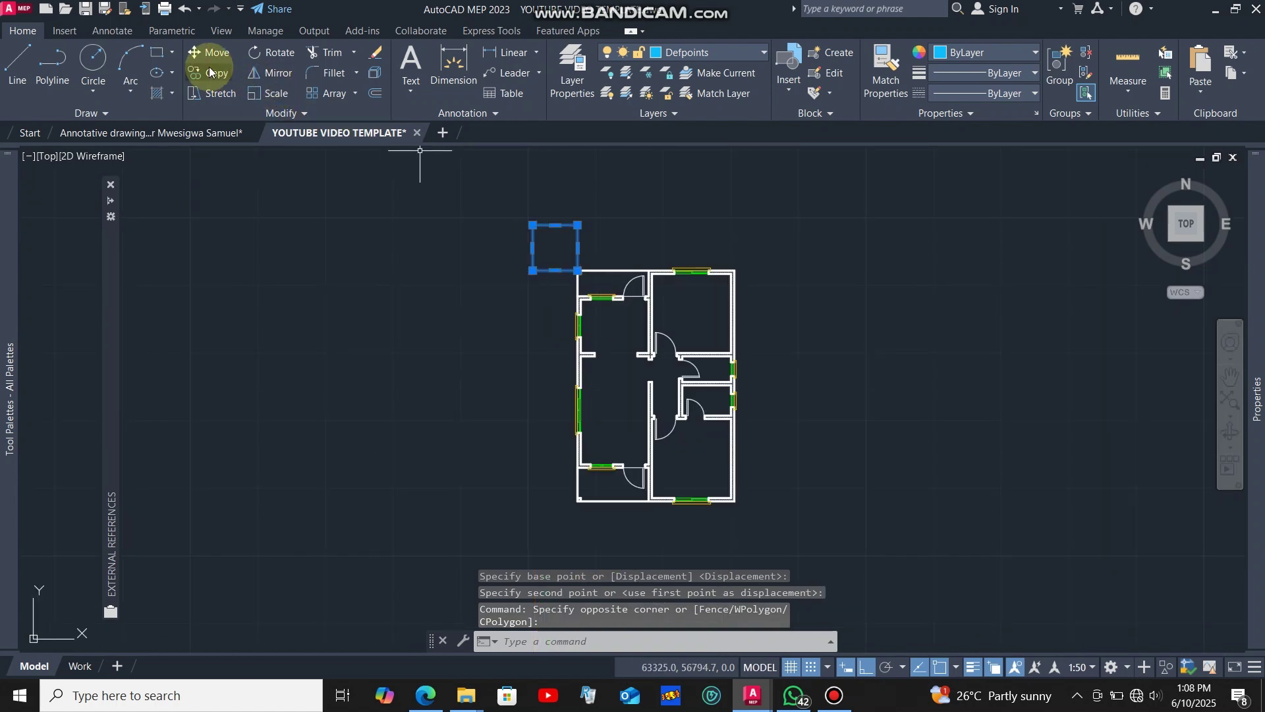
{"action": "scroll", "coordinate": [515, 227], "scroll_direction": "up", "scroll_amount": 4}
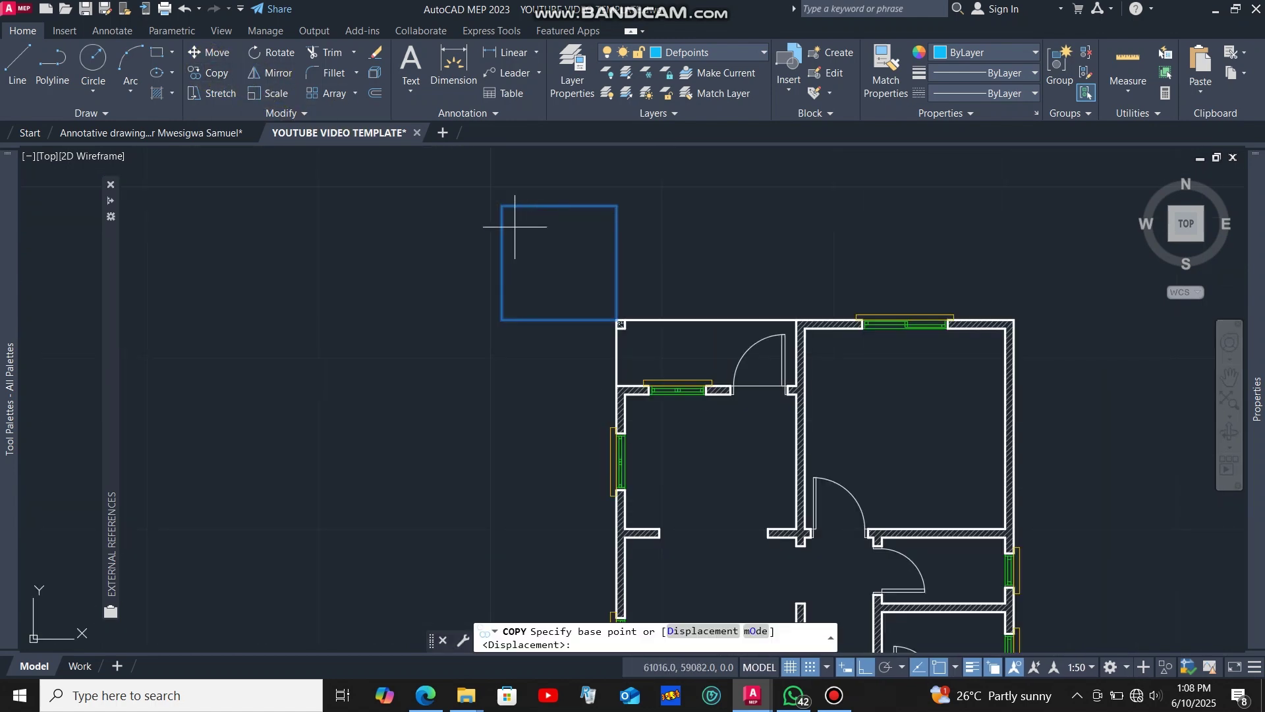
{"action": "left_click", "coordinate": [502, 206]}
{"action": "scroll", "coordinate": [564, 191], "scroll_direction": "down", "scroll_amount": 5}
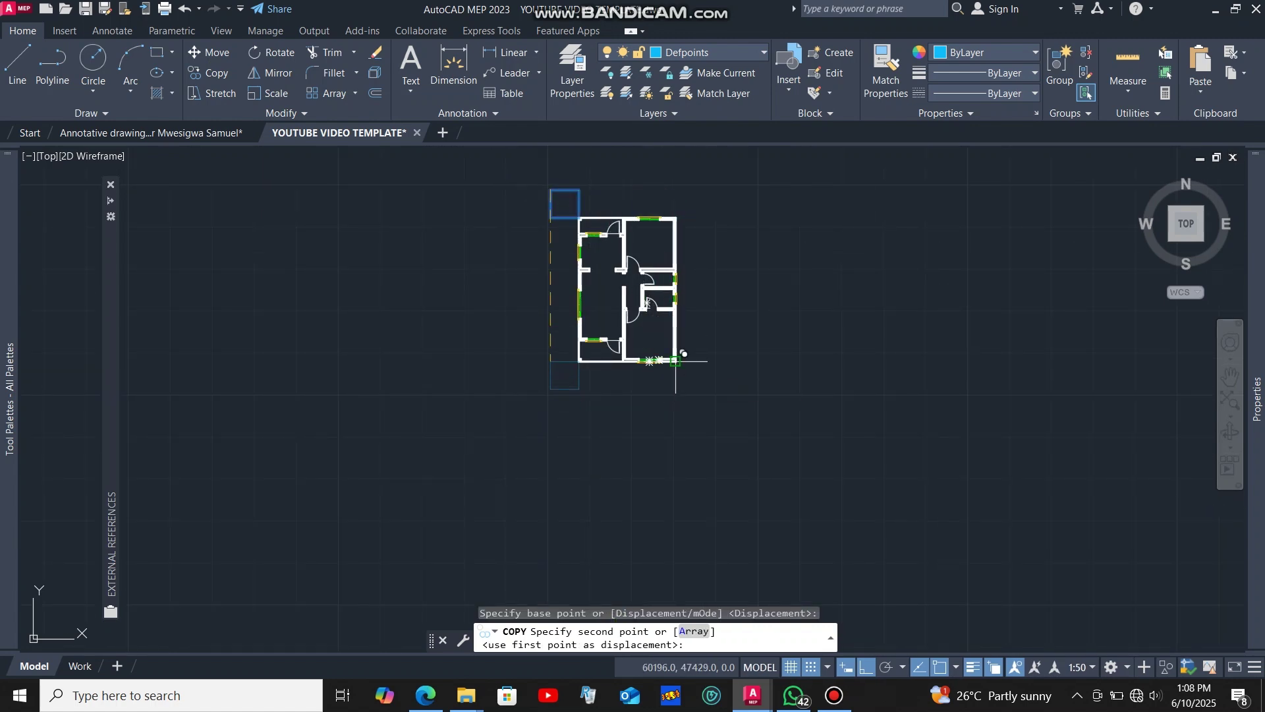
{"action": "scroll", "coordinate": [677, 360], "scroll_direction": "up", "scroll_amount": 6}
{"action": "scroll", "coordinate": [629, 353], "scroll_direction": "up", "scroll_amount": 2}
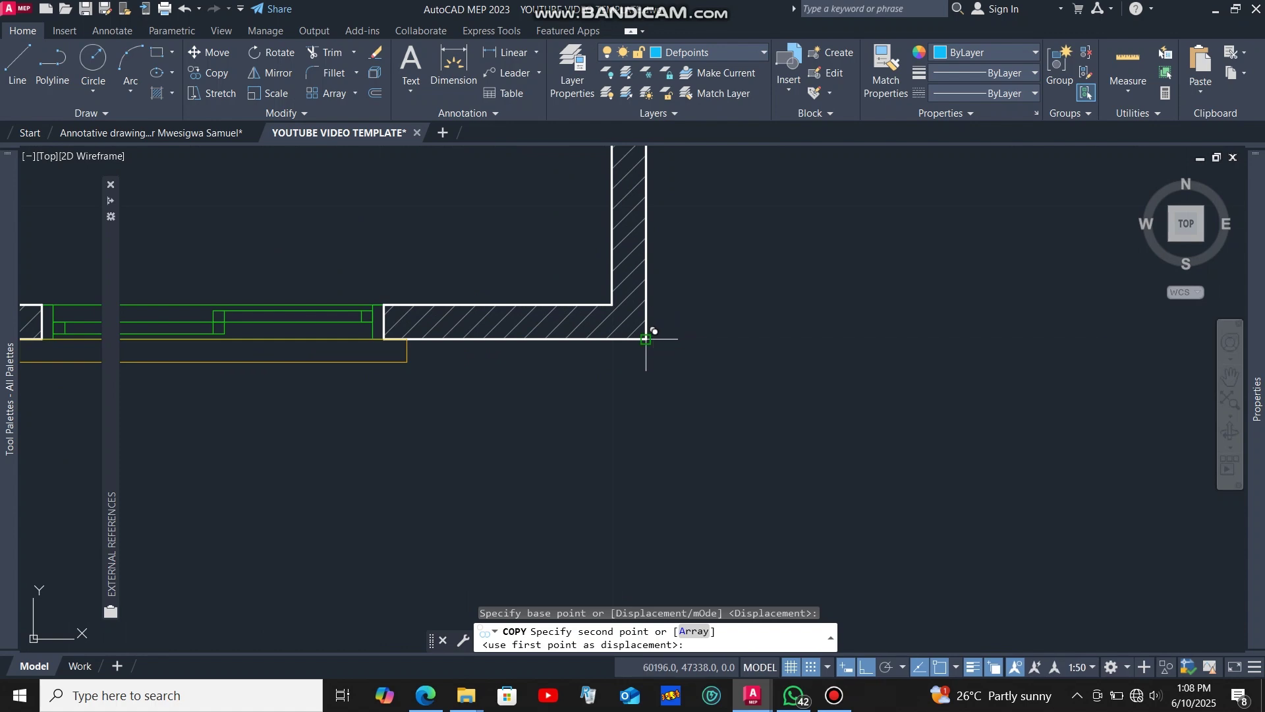
{"action": "left_click", "coordinate": [647, 337]}
{"action": "scroll", "coordinate": [692, 304], "scroll_direction": "down", "scroll_amount": 7}
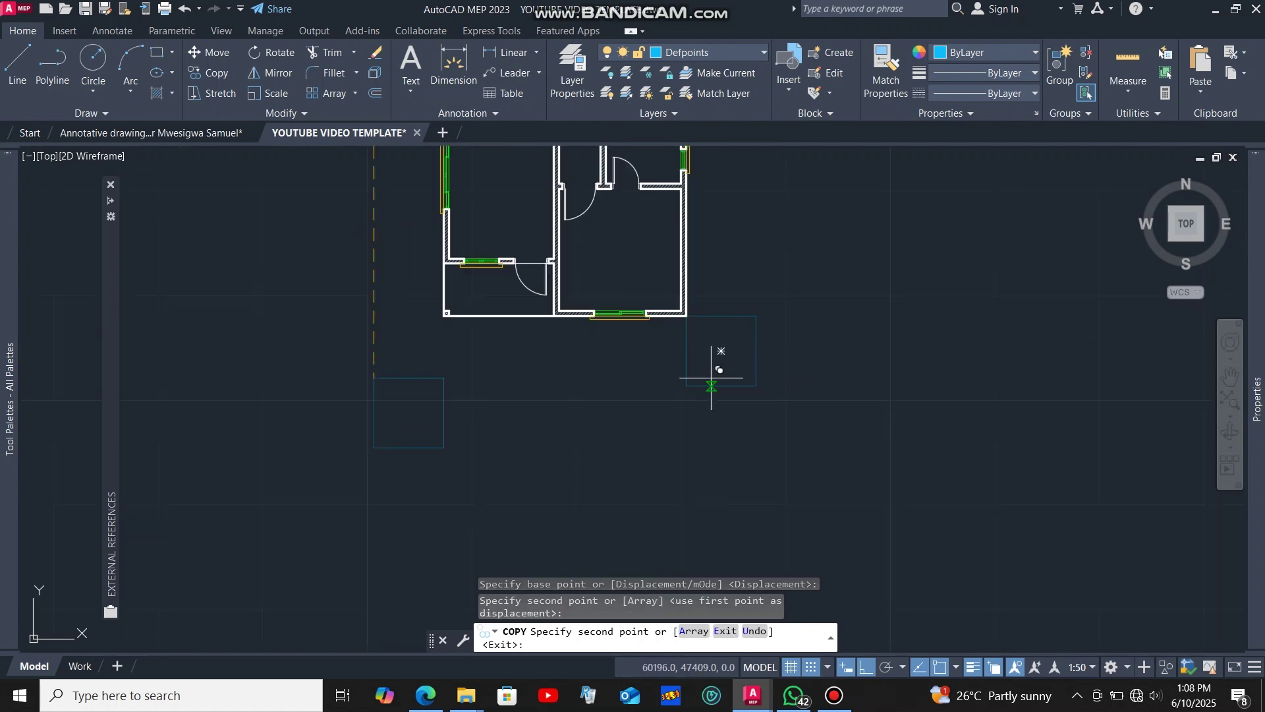
{"action": "key", "text": "Escape"}
{"action": "key", "text": "Return"}
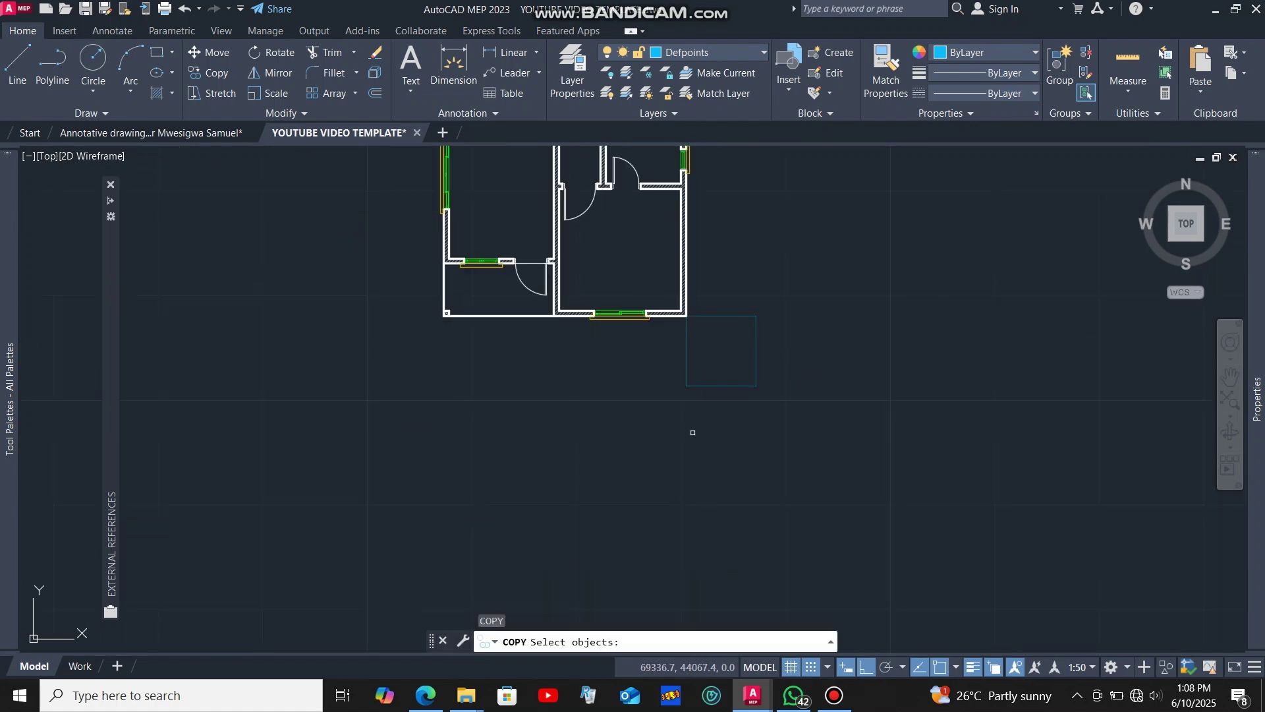
{"action": "key", "text": "Escape"}
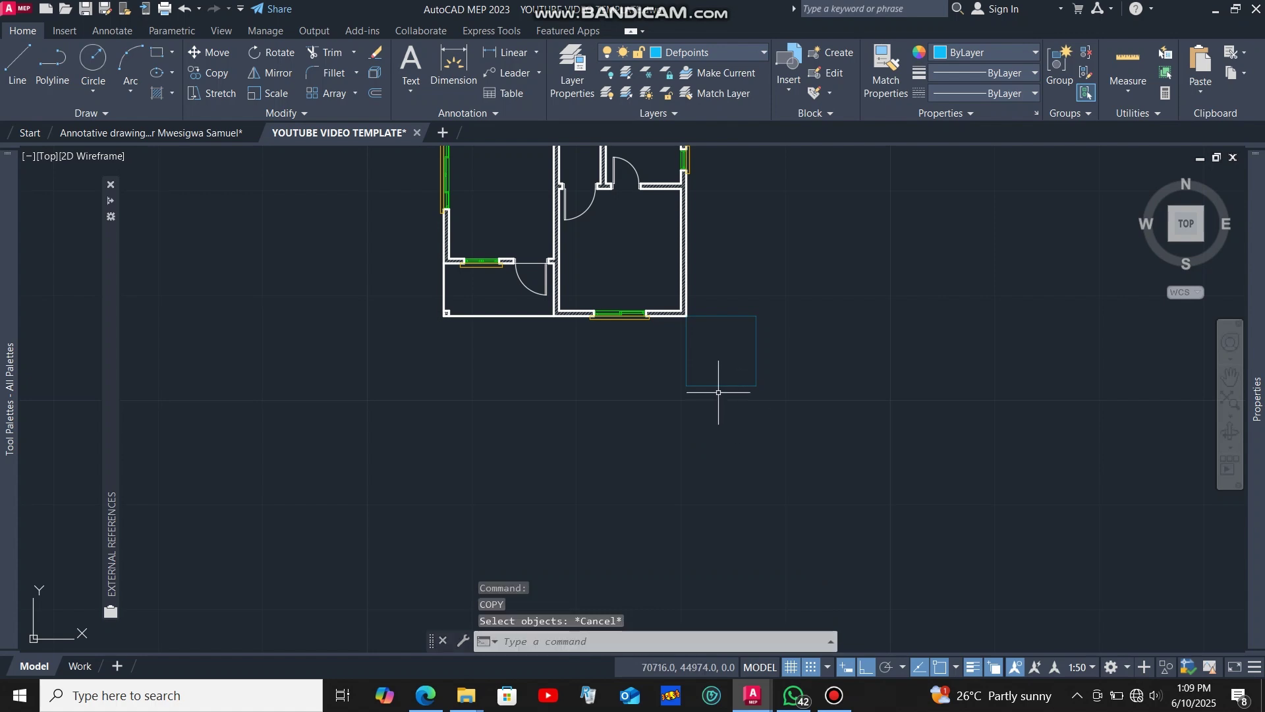
- Draw a rectangle around the building from the lower-right square's outer corner to the upper-left square's outer corner
{"action": "left_click", "coordinate": [158, 52]}
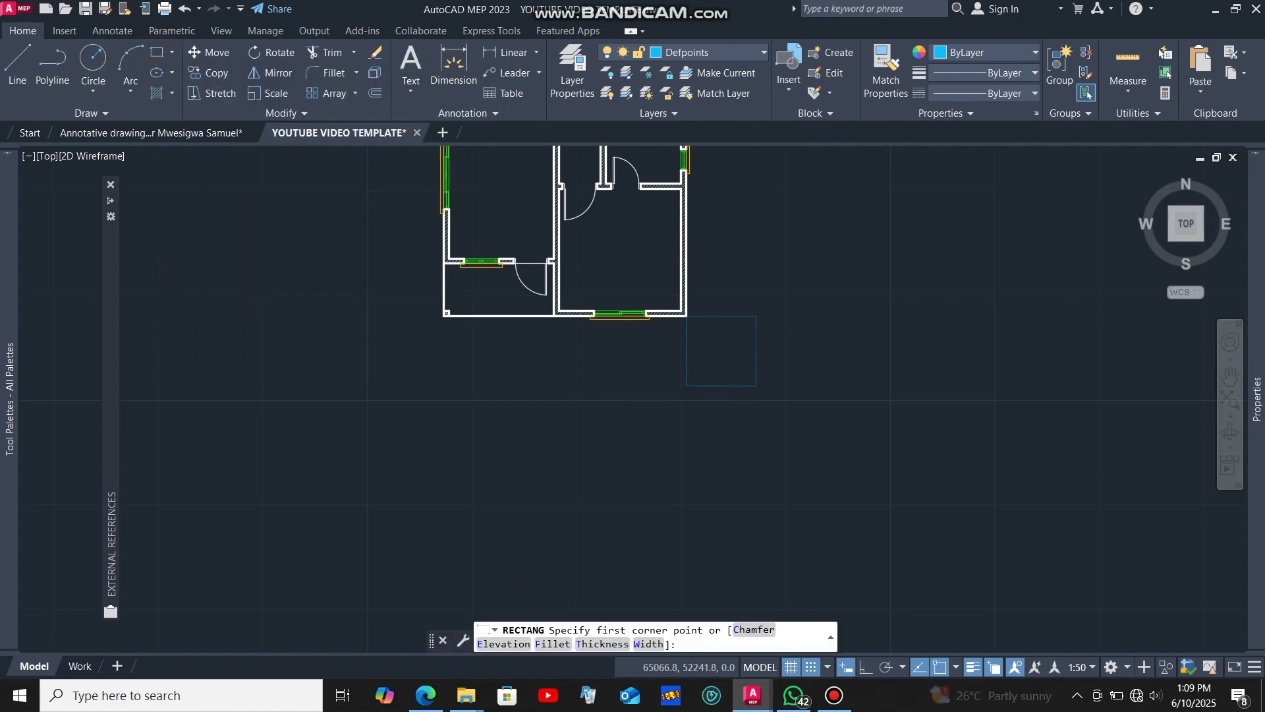
{"action": "scroll", "coordinate": [730, 368], "scroll_direction": "up", "scroll_amount": 4}
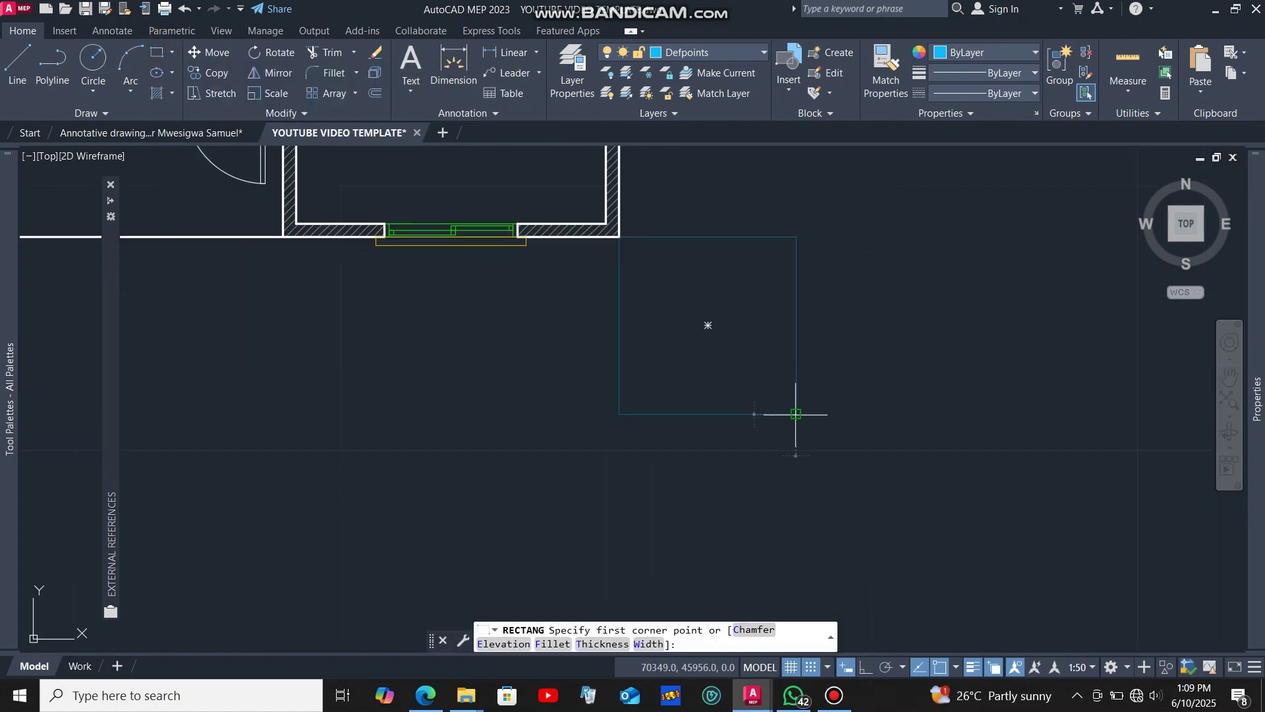
{"action": "left_click", "coordinate": [796, 414]}
{"action": "scroll", "coordinate": [765, 365], "scroll_direction": "down", "scroll_amount": 5}
{"action": "scroll", "coordinate": [725, 273], "scroll_direction": "up", "scroll_amount": 4}
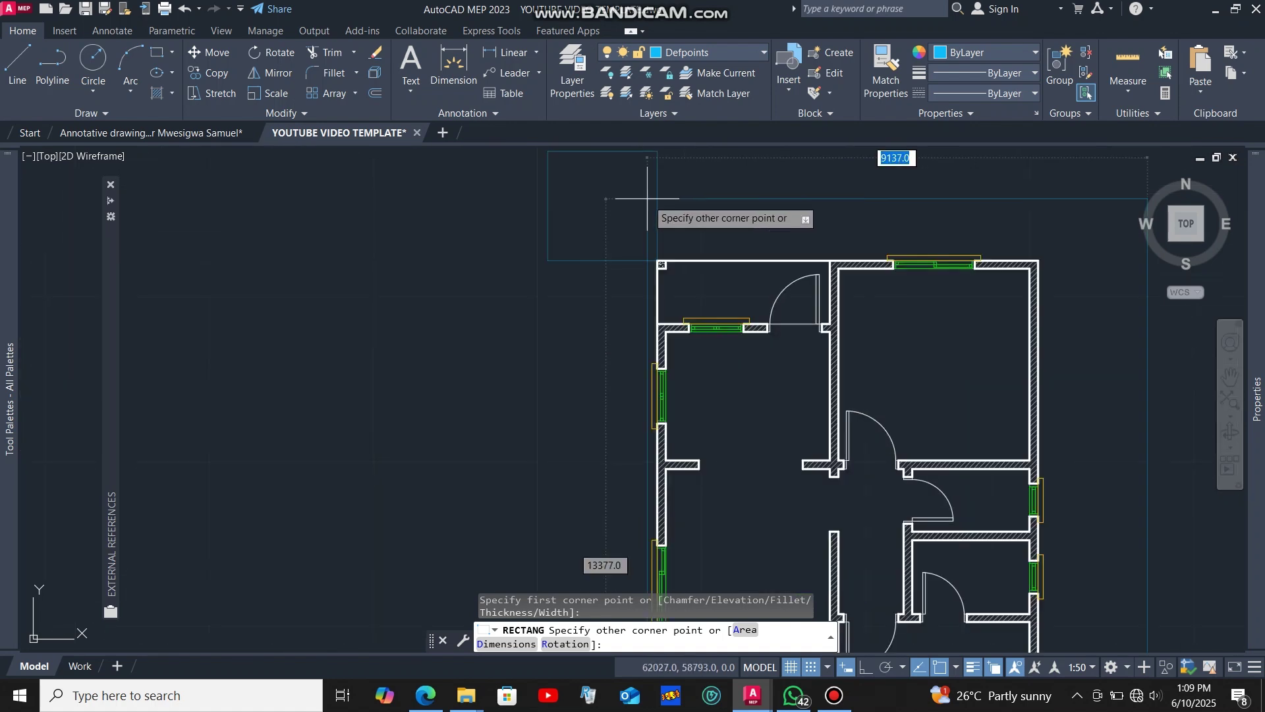
{"action": "scroll", "coordinate": [620, 198], "scroll_direction": "up", "scroll_amount": 2}
{"action": "scroll", "coordinate": [622, 316], "scroll_direction": "down", "scroll_amount": 5}
{"action": "scroll", "coordinate": [622, 291], "scroll_direction": "up", "scroll_amount": 3}
{"action": "scroll", "coordinate": [578, 294], "scroll_direction": "down", "scroll_amount": 6}
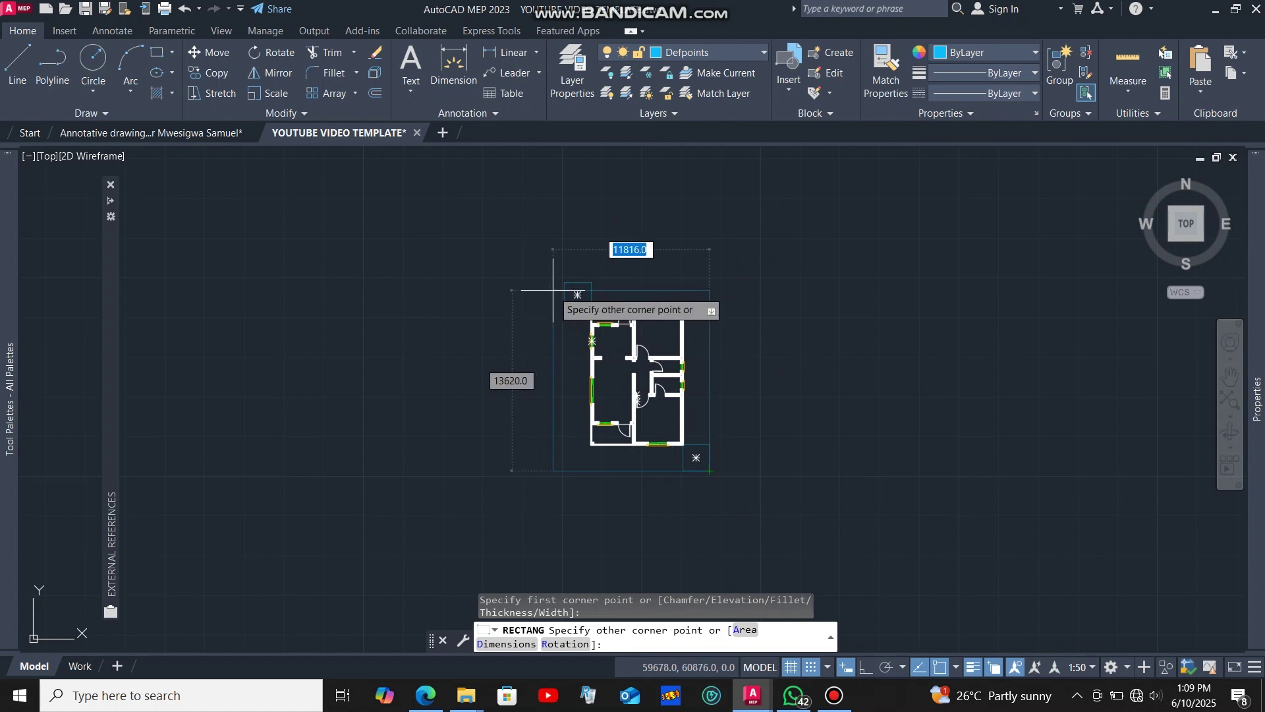
{"action": "scroll", "coordinate": [540, 277], "scroll_direction": "up", "scroll_amount": 6}
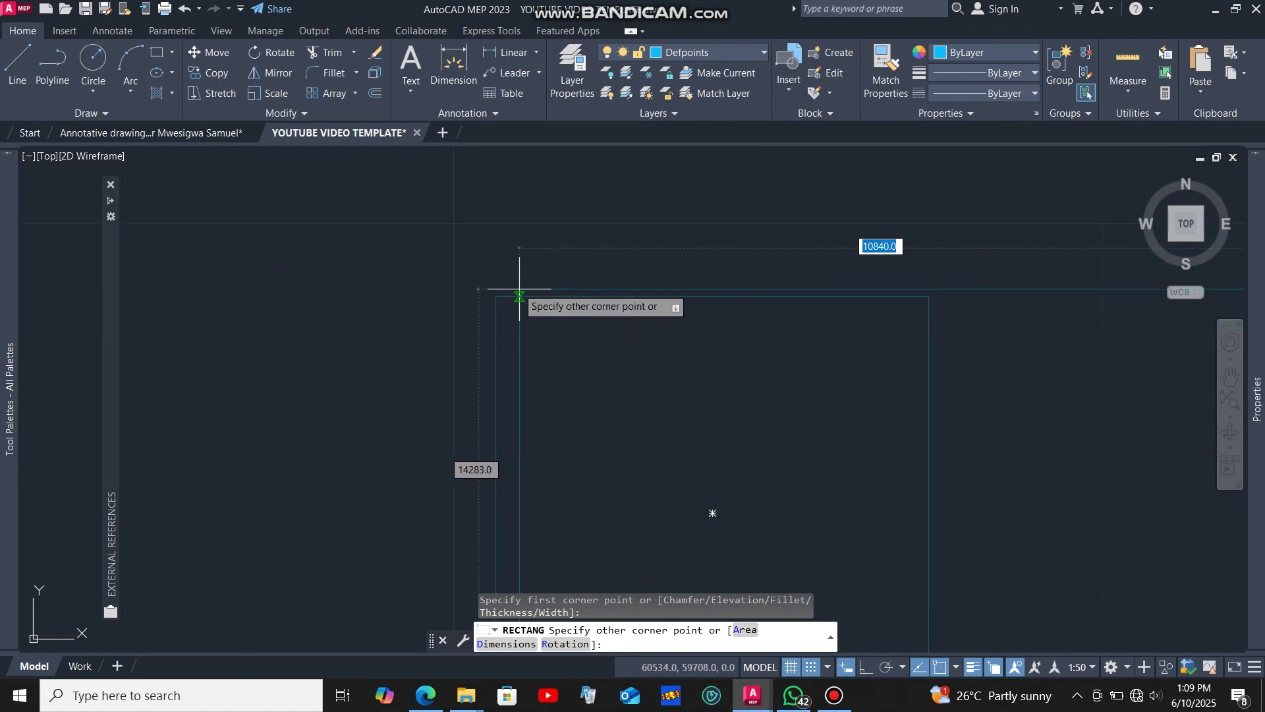
{"action": "left_click", "coordinate": [495, 293]}
{"action": "scroll", "coordinate": [495, 266], "scroll_direction": "down", "scroll_amount": 5}
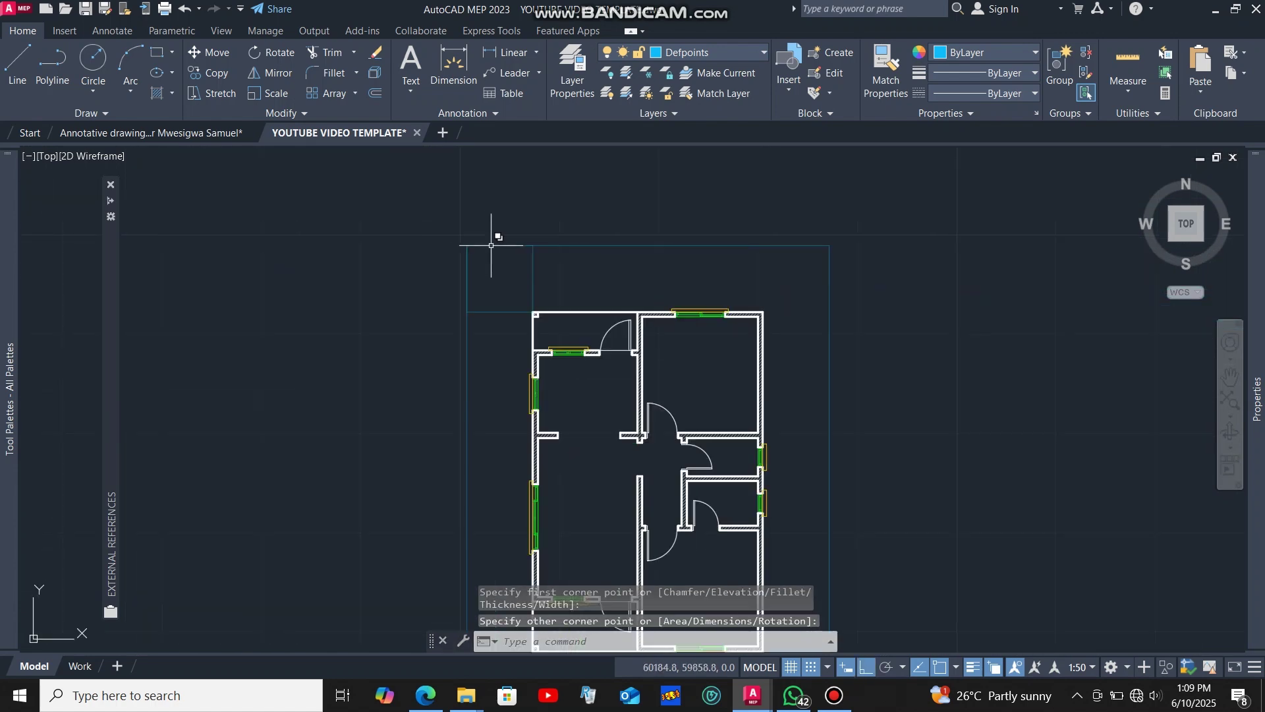
- Delete the two helper squares at the building's upper-left and lower-right corners, keeping the surrounding rectangle
{"action": "scroll", "coordinate": [514, 262], "scroll_direction": "up", "scroll_amount": 6}
{"action": "left_click", "coordinate": [576, 297]}
{"action": "left_click", "coordinate": [534, 268]}
{"action": "scroll", "coordinate": [501, 260], "scroll_direction": "down", "scroll_amount": 6}
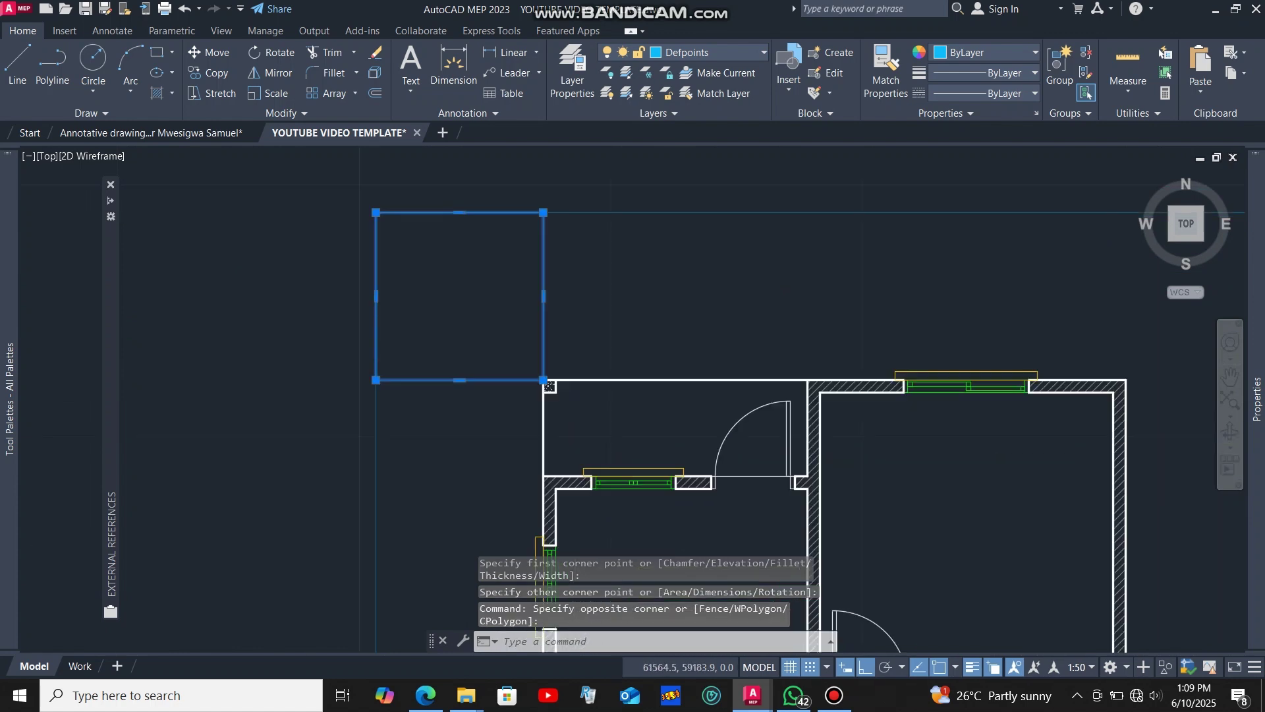
{"action": "scroll", "coordinate": [593, 418], "scroll_direction": "up", "scroll_amount": 7}
{"action": "left_click", "coordinate": [679, 368]}
{"action": "left_click", "coordinate": [640, 292]}
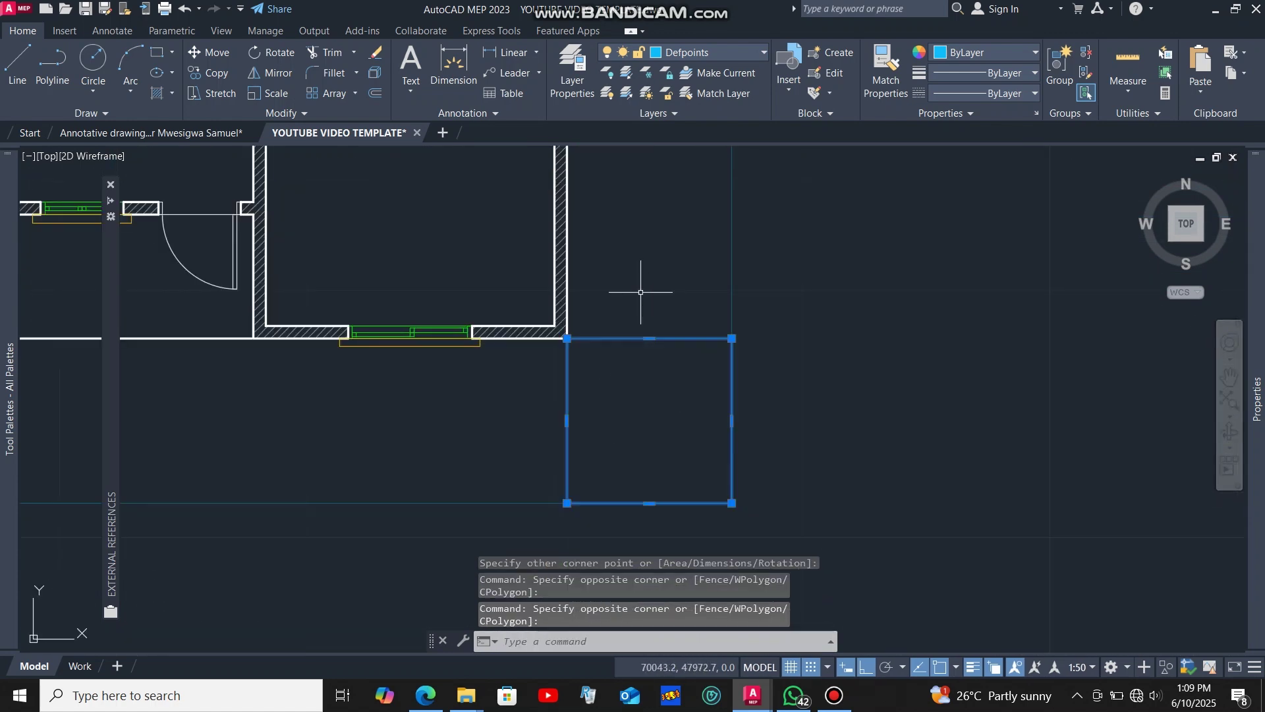
{"action": "key", "text": "Delete"}
{"action": "scroll", "coordinate": [756, 447], "scroll_direction": "down", "scroll_amount": 6}
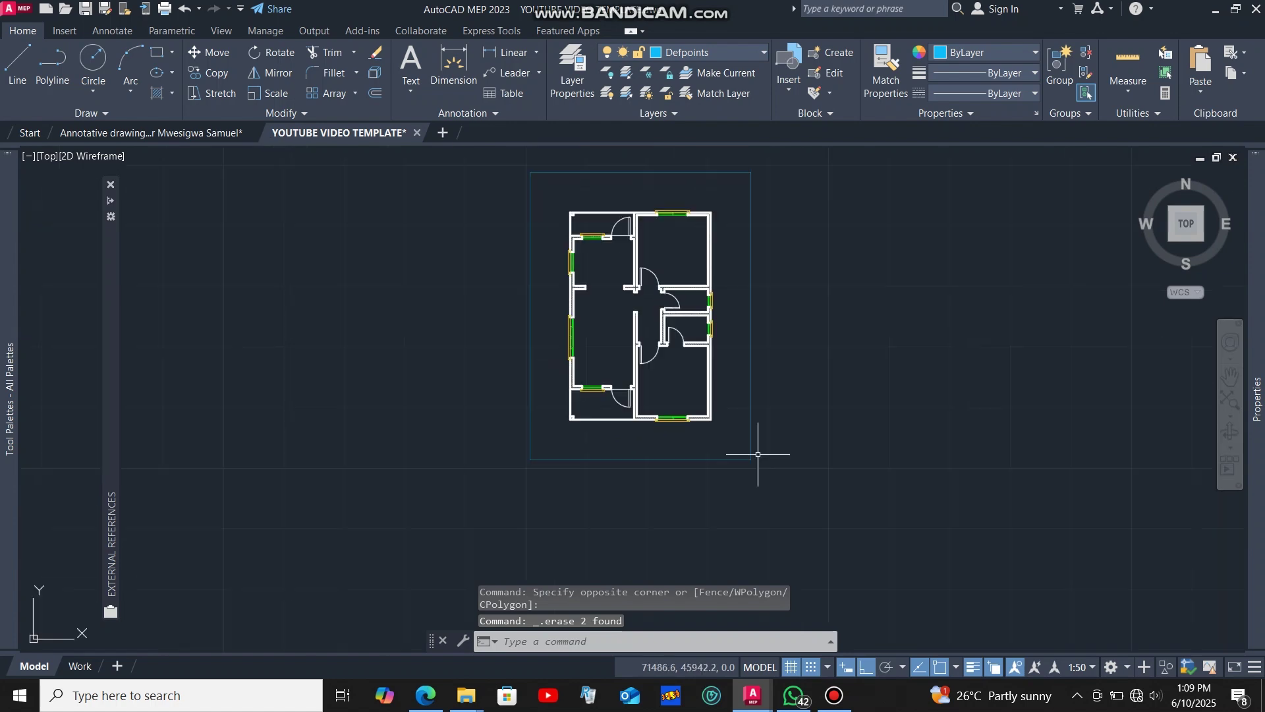
- Offset the outer line of the upper porch's left side 75 mm inward, toward the wall's centre
{"action": "scroll", "coordinate": [679, 428], "scroll_direction": "up", "scroll_amount": 2}
{"action": "scroll", "coordinate": [545, 360], "scroll_direction": "up", "scroll_amount": 4}
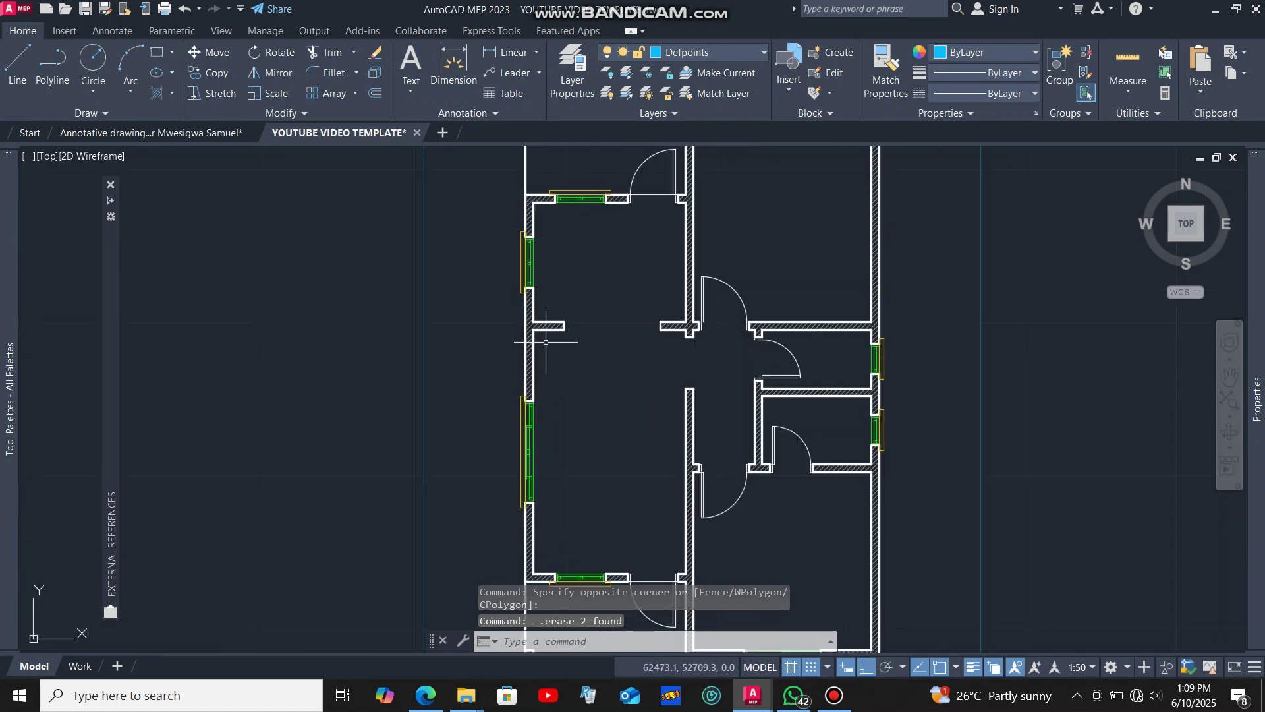
{"action": "scroll", "coordinate": [547, 354], "scroll_direction": "down", "scroll_amount": 2}
{"action": "scroll", "coordinate": [531, 211], "scroll_direction": "up", "scroll_amount": 8}
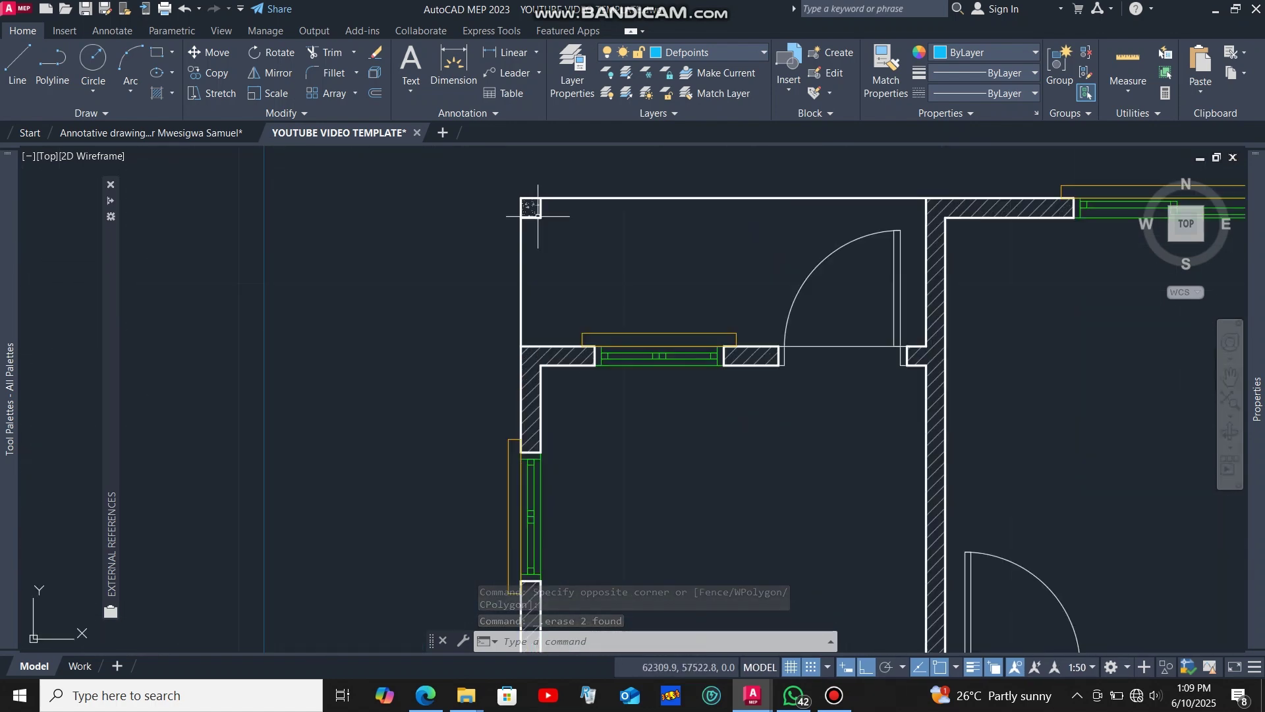
{"action": "left_click", "coordinate": [538, 331]}
{"action": "left_click", "coordinate": [444, 264]}
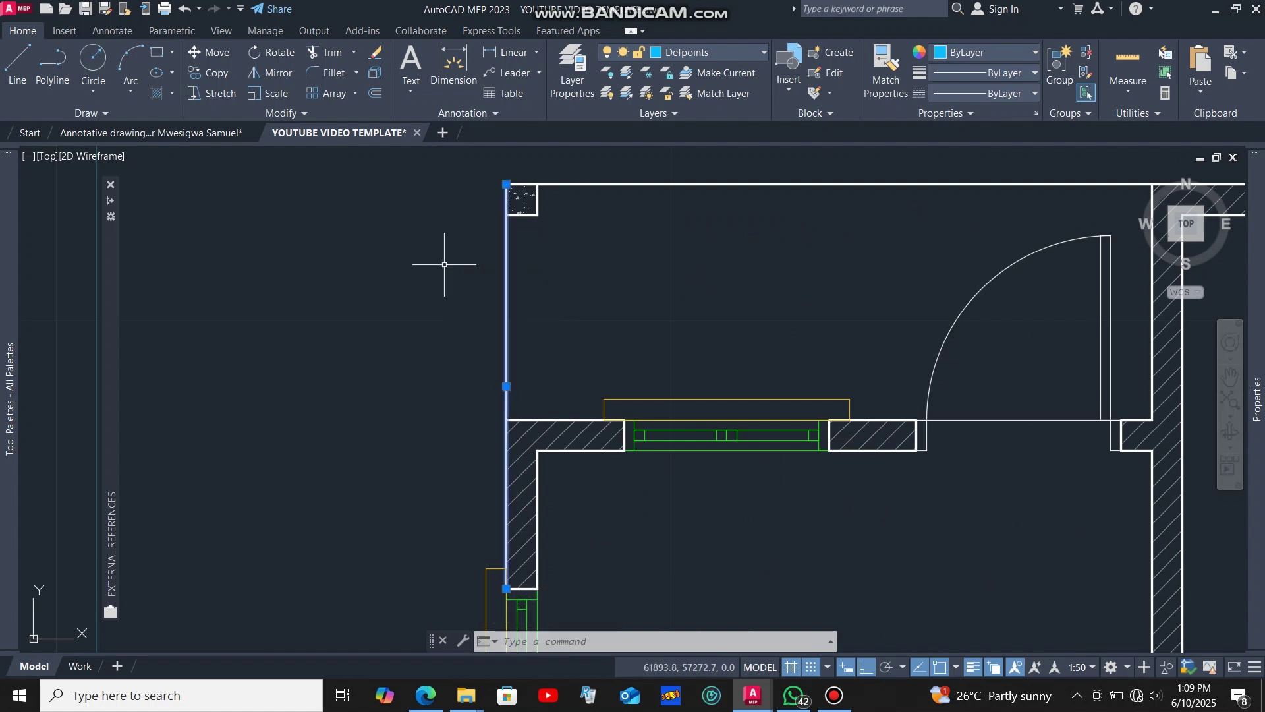
{"action": "left_click", "coordinate": [376, 93]}
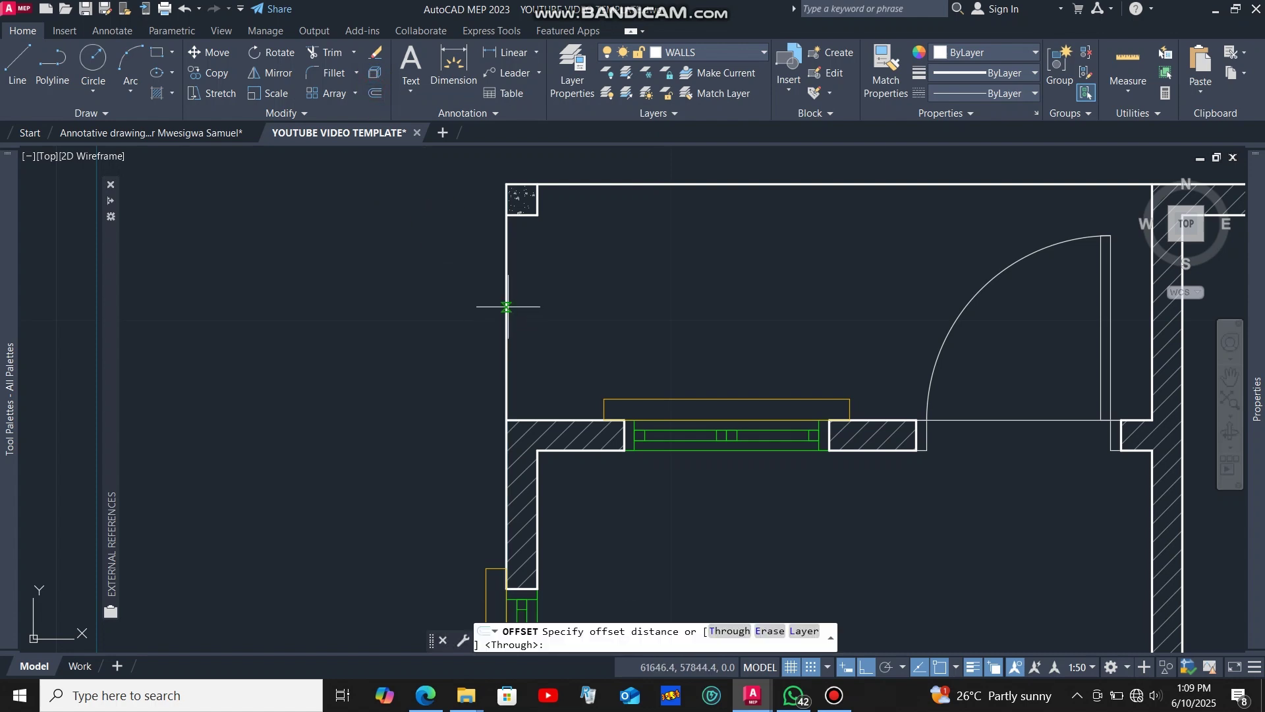
{"action": "left_click", "coordinate": [506, 307]}
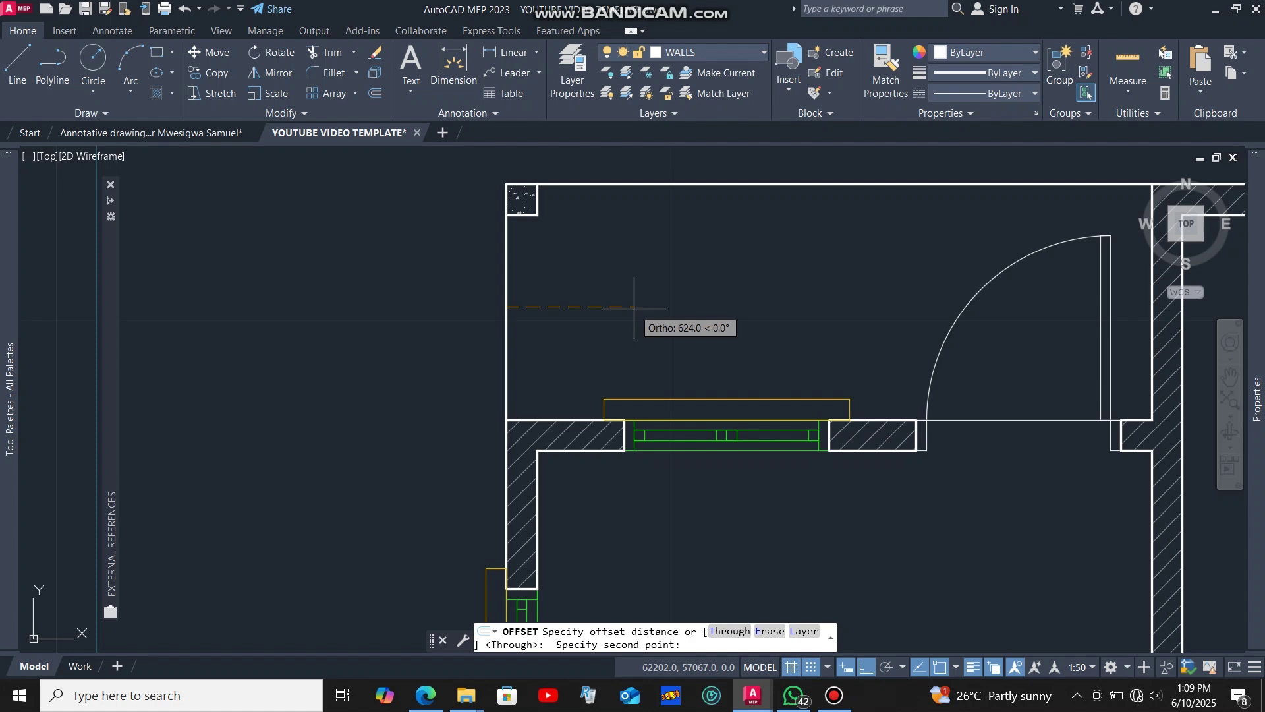
{"action": "key", "text": "Return"}
{"action": "left_click", "coordinate": [507, 310]}
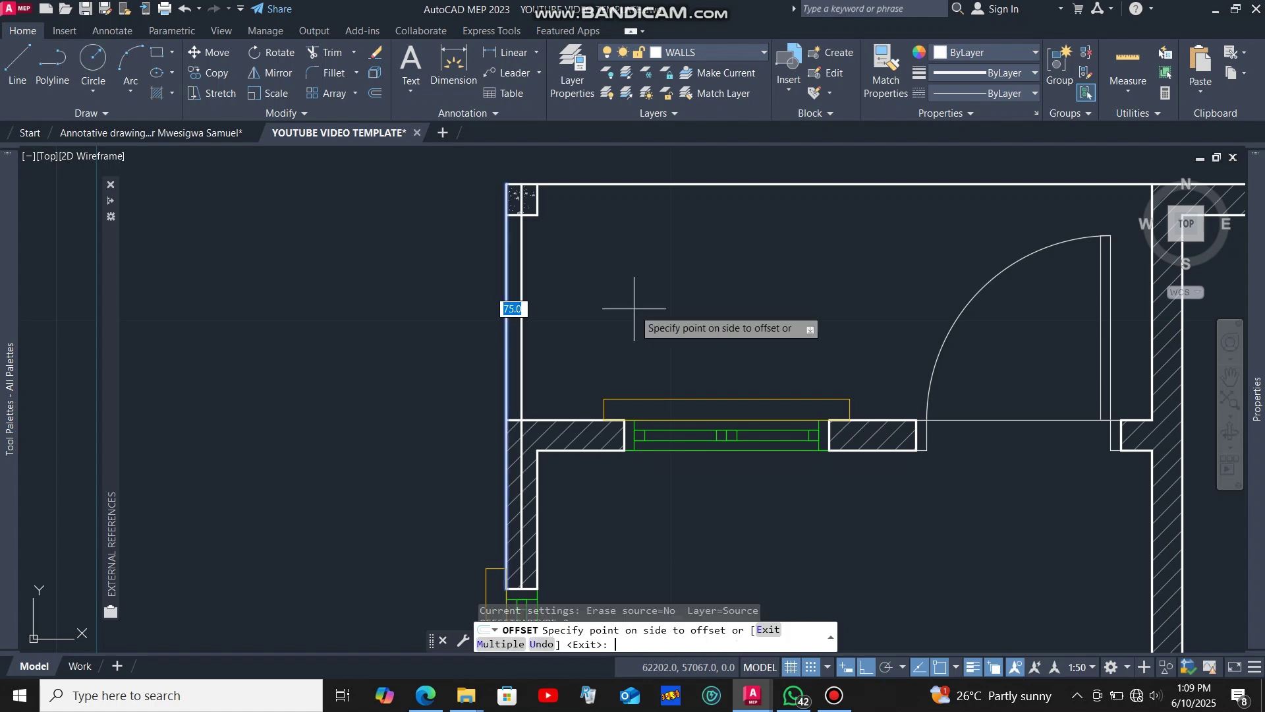
{"action": "left_click", "coordinate": [641, 327]}
{"action": "key", "text": "Escape"}
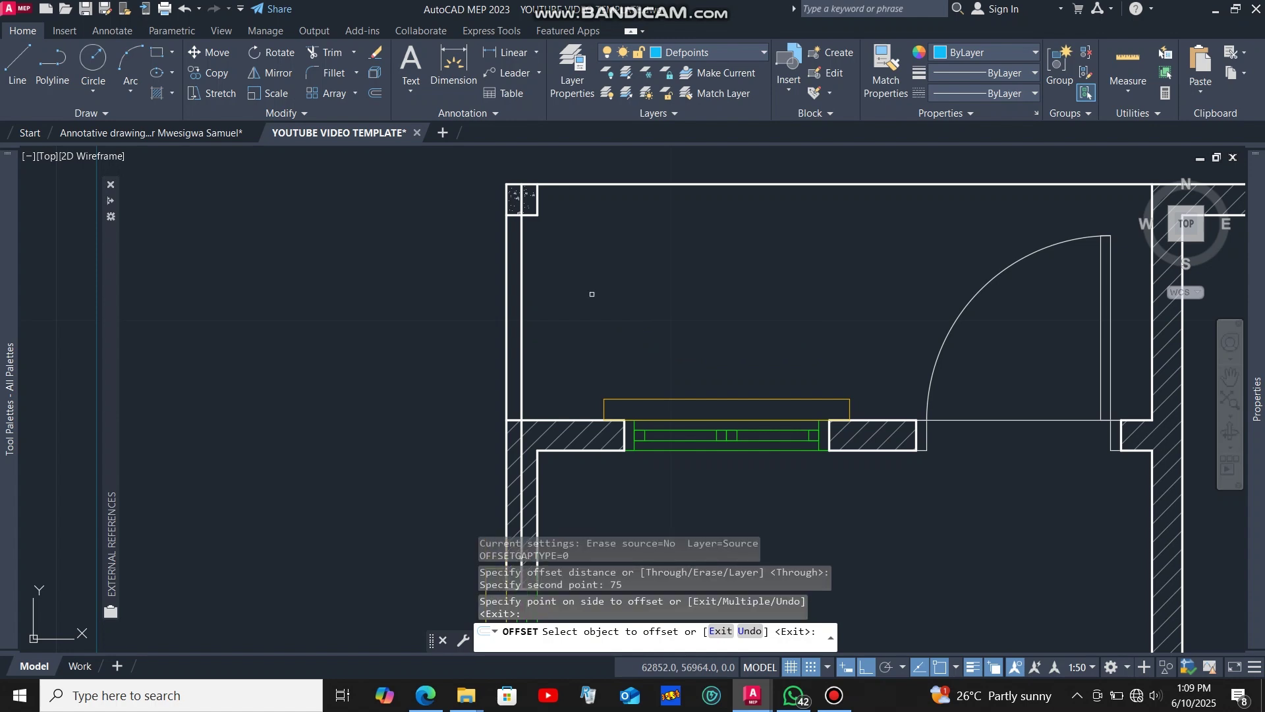
- Extend the offset wall centreline upward to the top edge of the surrounding boundary rectangle
{"action": "scroll", "coordinate": [543, 276], "scroll_direction": "down", "scroll_amount": 4}
{"action": "scroll", "coordinate": [543, 276], "scroll_direction": "up", "scroll_amount": 2}
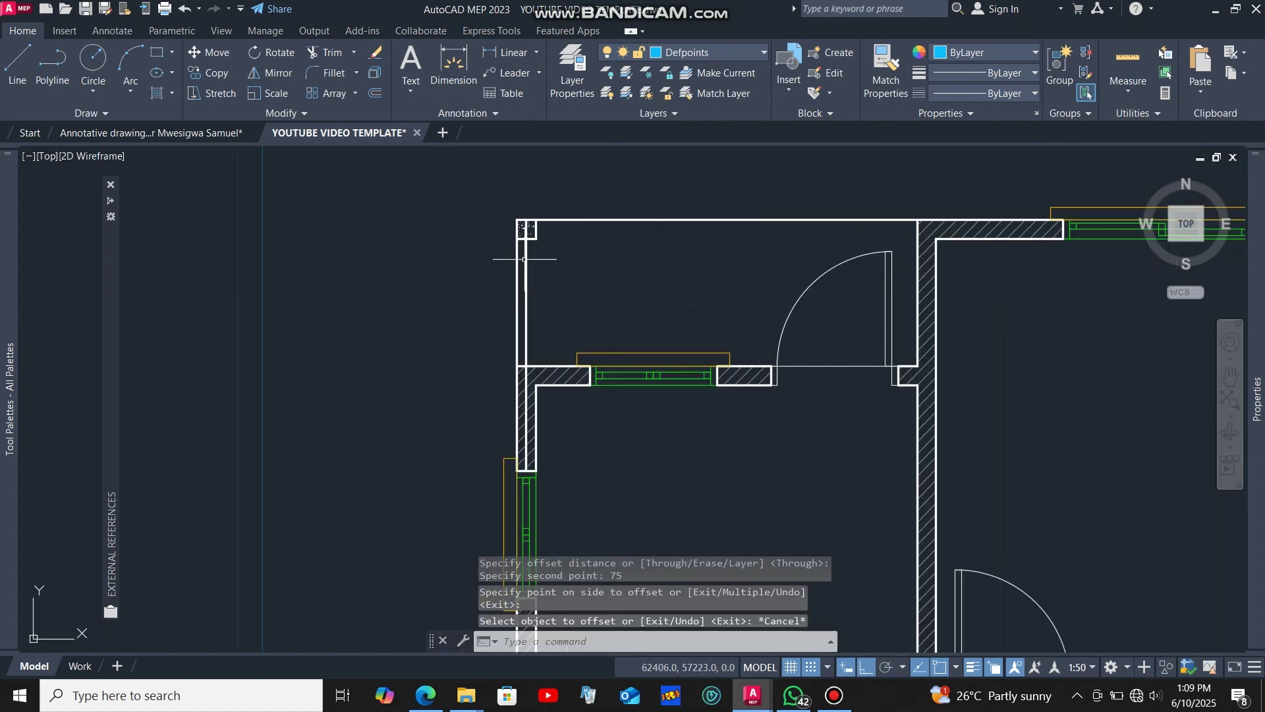
{"action": "scroll", "coordinate": [524, 260], "scroll_direction": "up", "scroll_amount": 2}
{"action": "left_click", "coordinate": [539, 330]}
{"action": "left_click", "coordinate": [517, 274]}
{"action": "scroll", "coordinate": [518, 274], "scroll_direction": "down", "scroll_amount": 1}
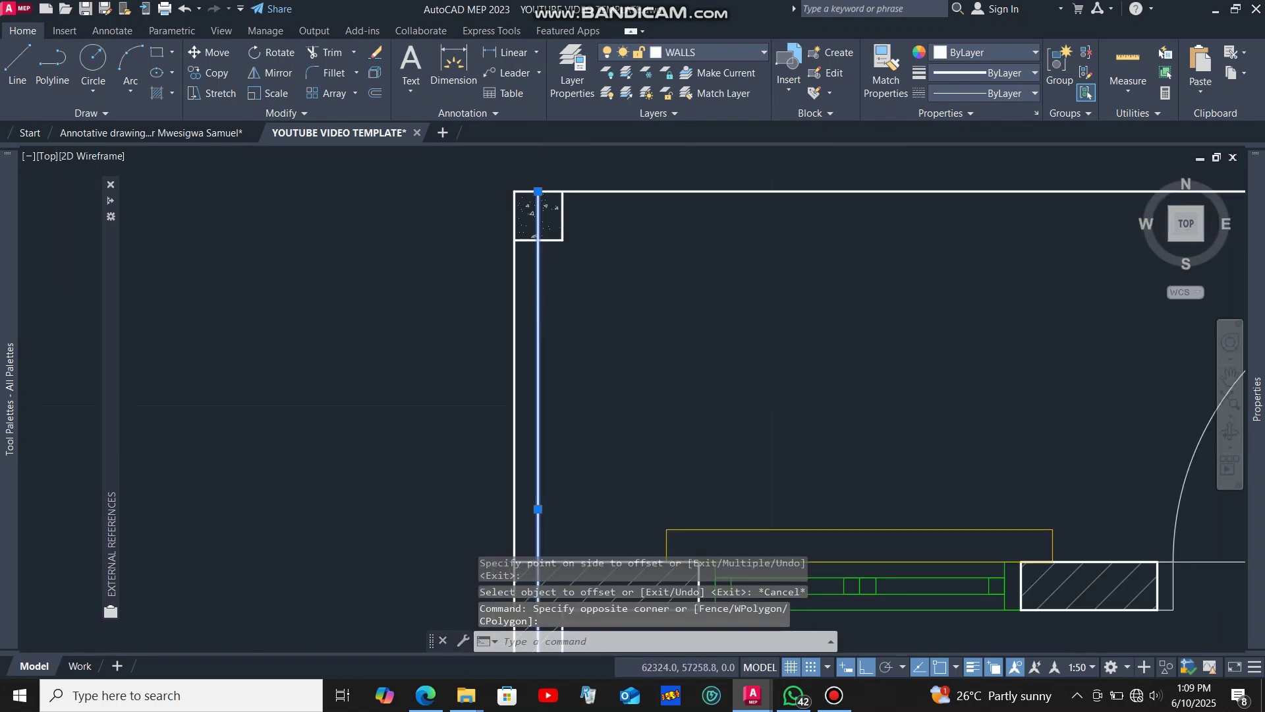
{"action": "scroll", "coordinate": [560, 323], "scroll_direction": "down", "scroll_amount": 5}
{"action": "left_click", "coordinate": [553, 231]}
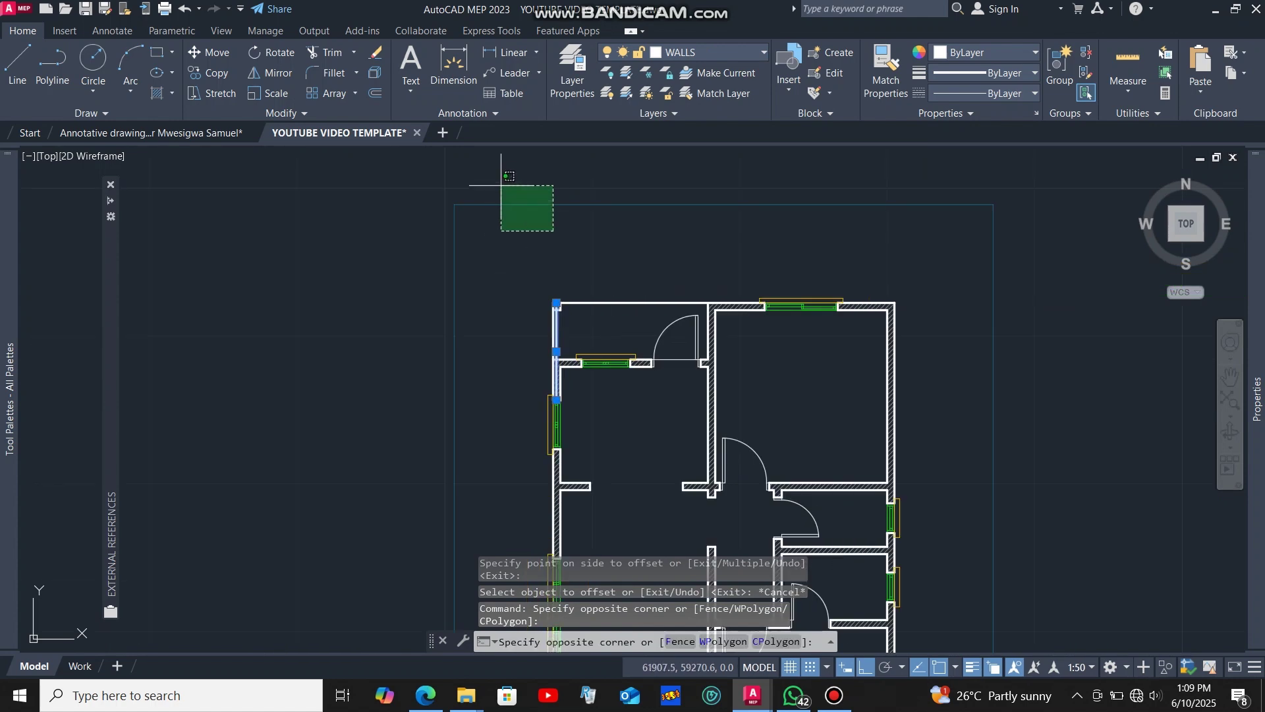
{"action": "left_click", "coordinate": [500, 183]}
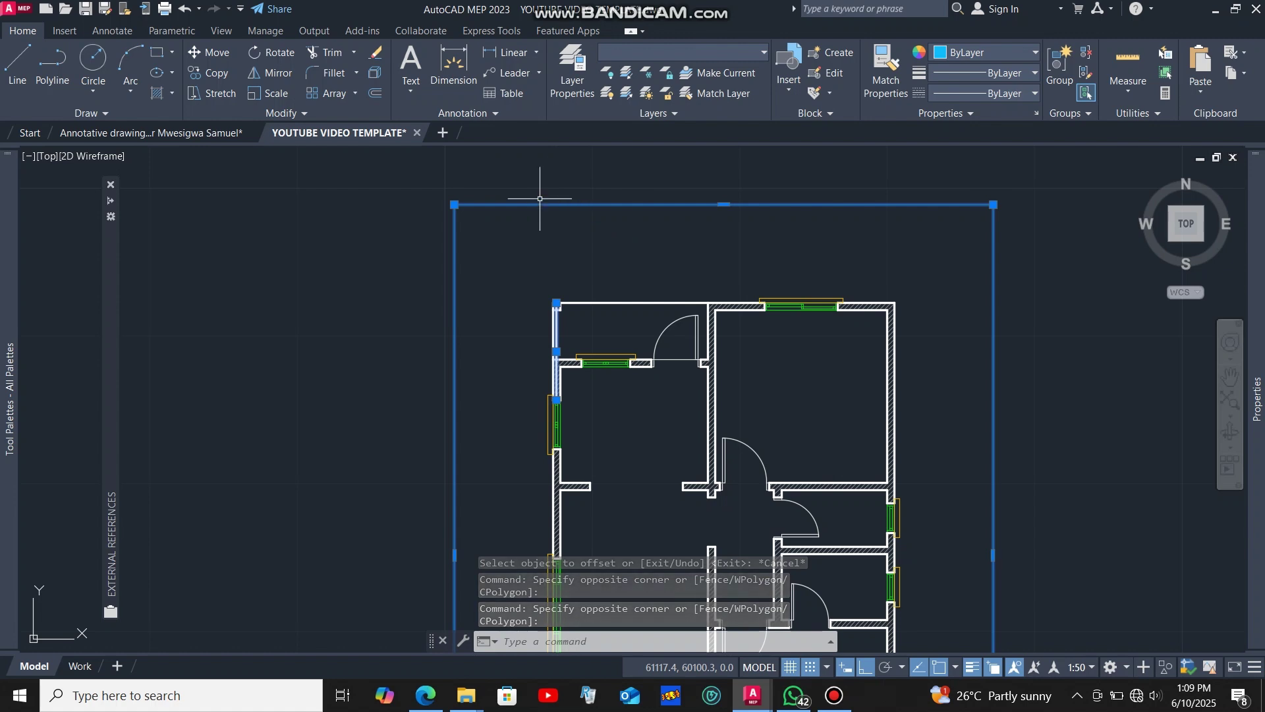
{"action": "left_click", "coordinate": [356, 52]}
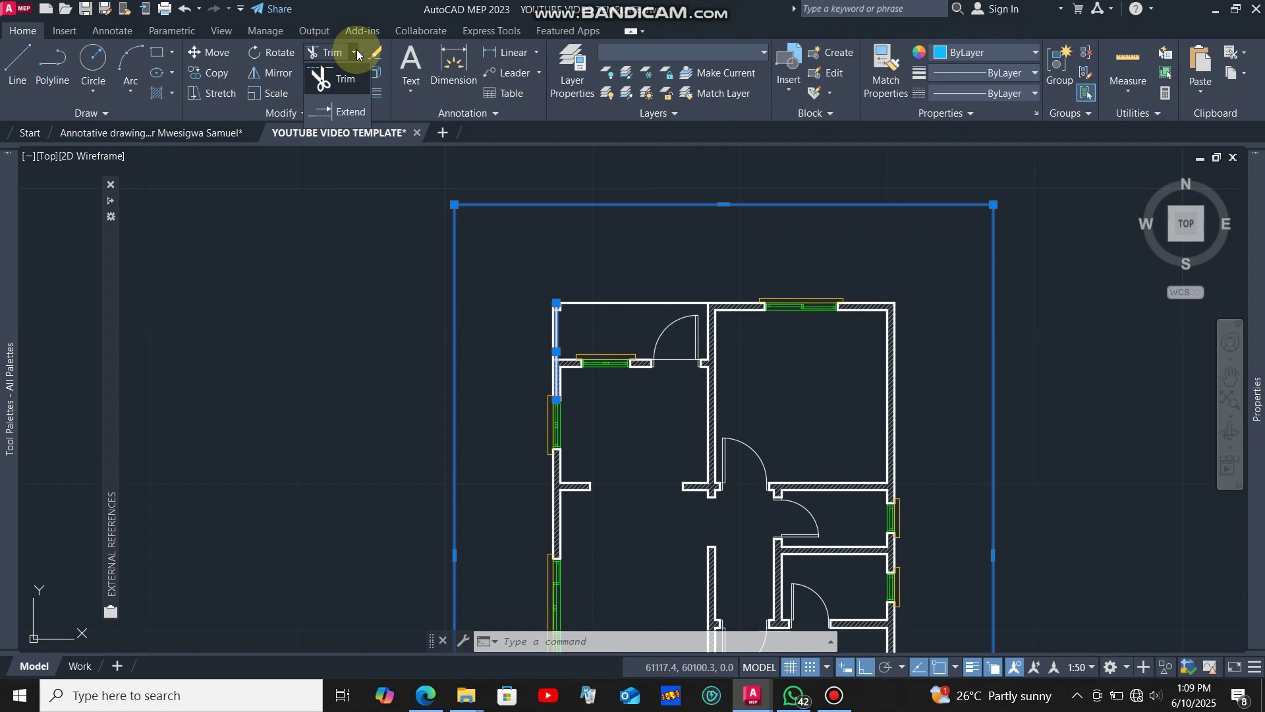
{"action": "left_click", "coordinate": [351, 110]}
{"action": "scroll", "coordinate": [544, 299], "scroll_direction": "up", "scroll_amount": 5}
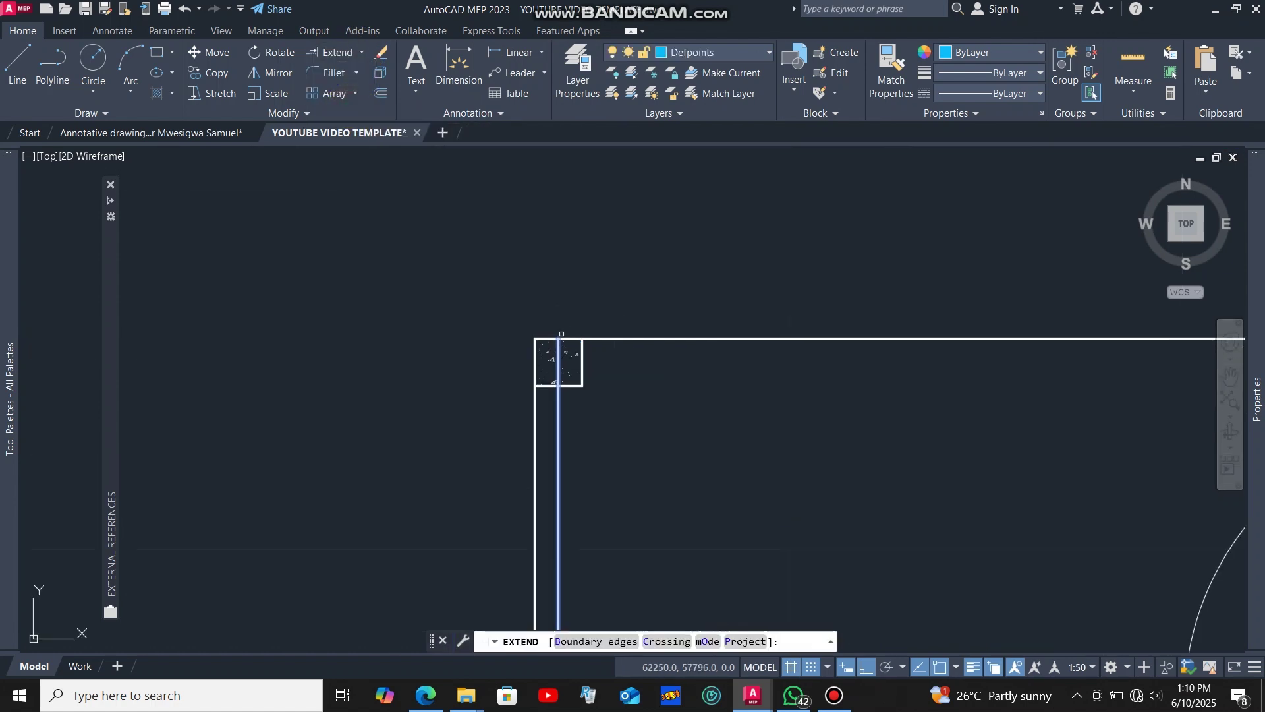
{"action": "left_click", "coordinate": [559, 348]}
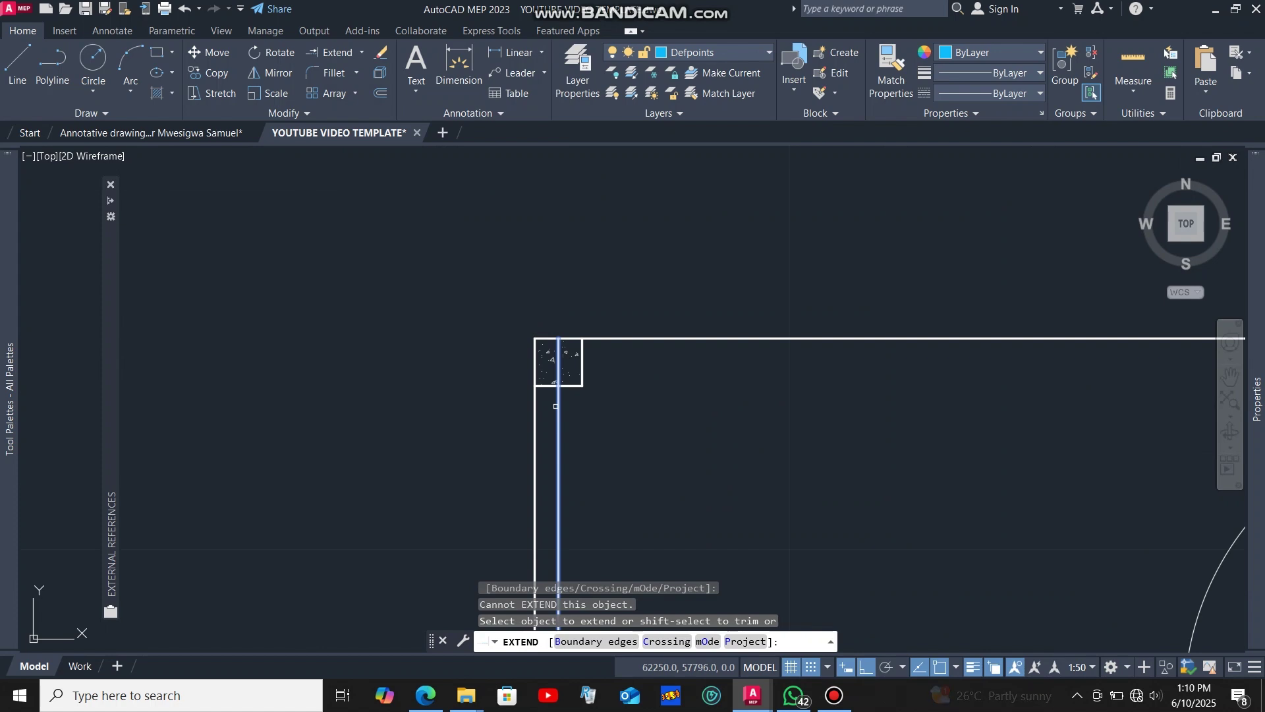
{"action": "left_click", "coordinate": [556, 406]}
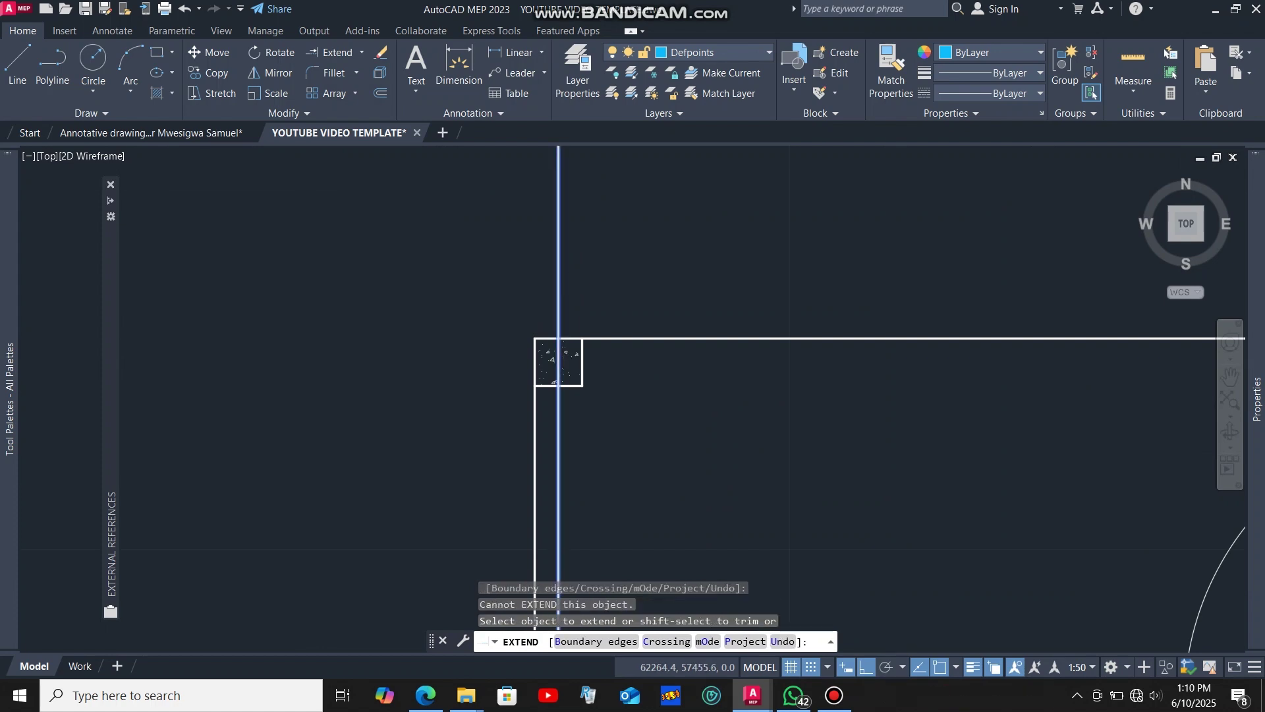
{"action": "scroll", "coordinate": [561, 297], "scroll_direction": "down", "scroll_amount": 6}
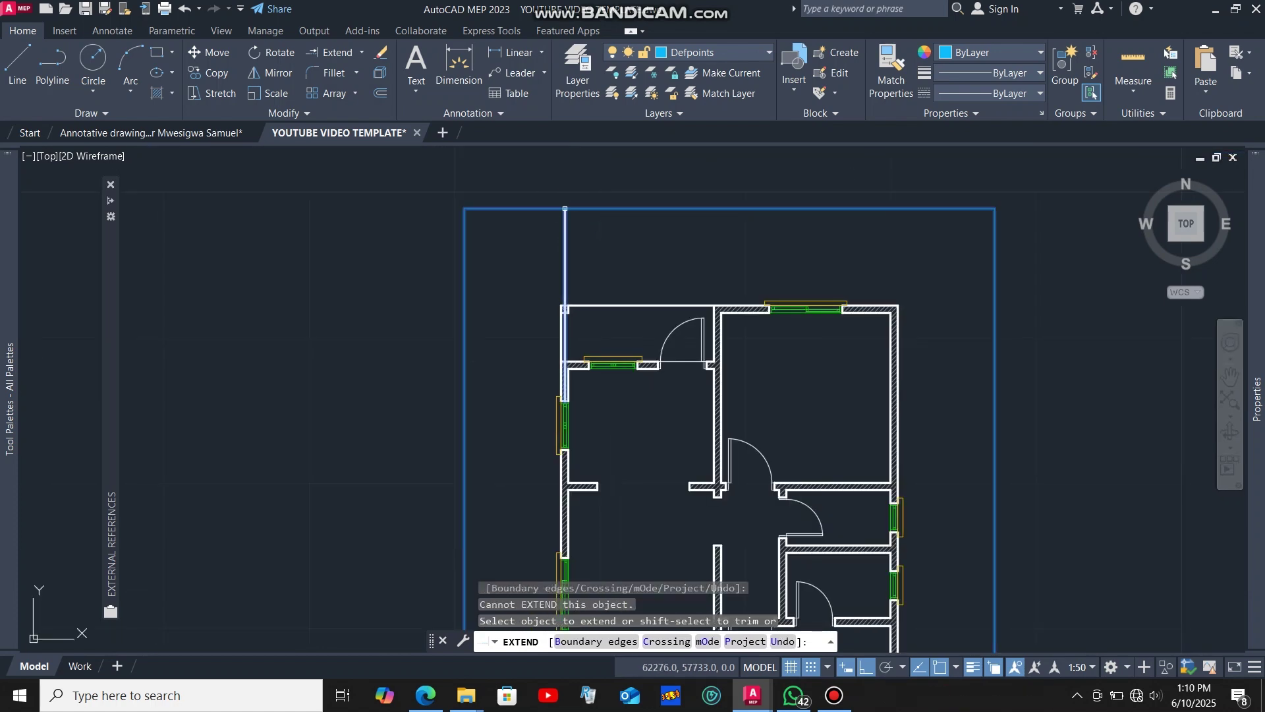
- Extend the lower end of the left wall's centreline down to the boundary rectangle's bottom edge
{"action": "scroll", "coordinate": [547, 277], "scroll_direction": "up", "scroll_amount": 5}
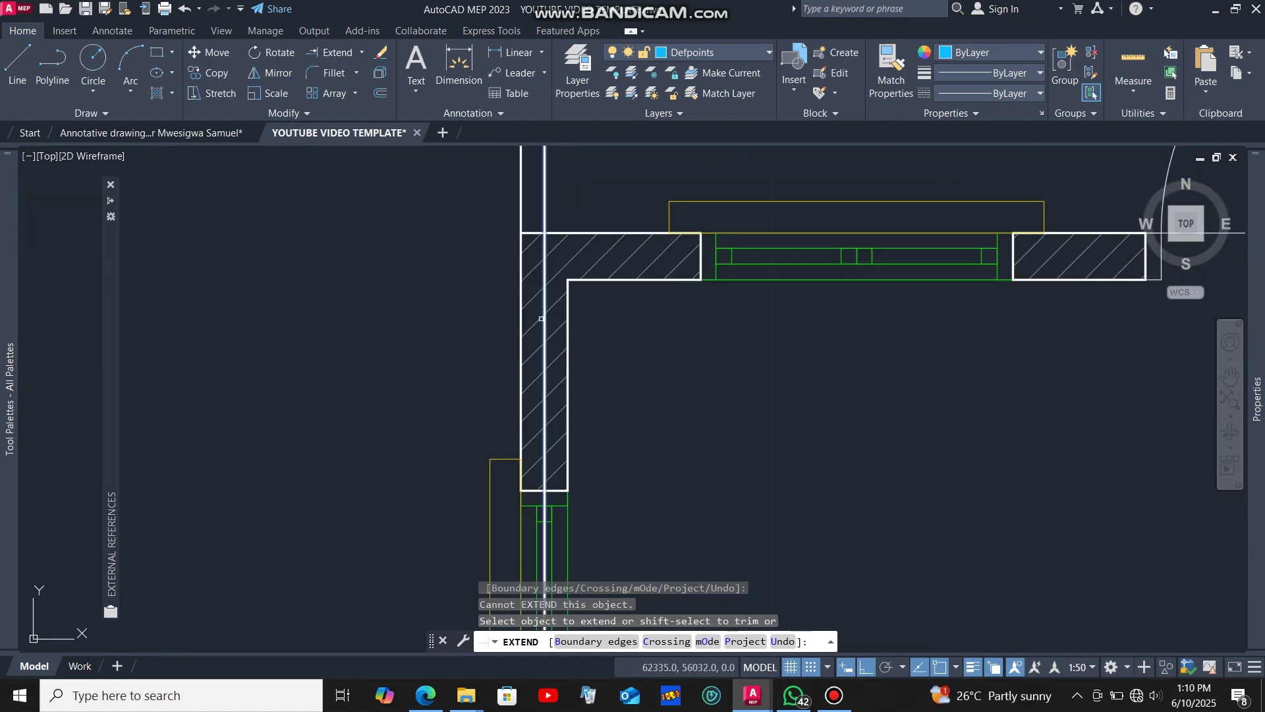
{"action": "scroll", "coordinate": [545, 167], "scroll_direction": "down", "scroll_amount": 3}
{"action": "scroll", "coordinate": [545, 311], "scroll_direction": "up", "scroll_amount": 8}
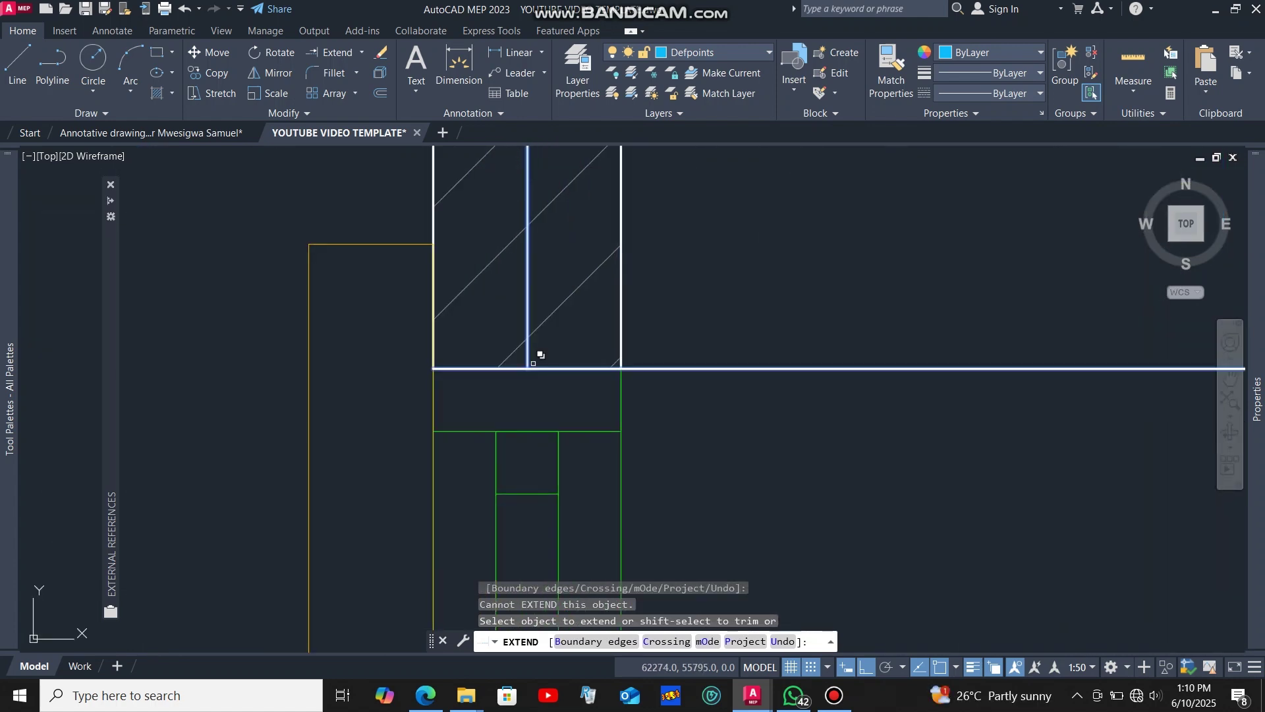
{"action": "left_click", "coordinate": [524, 313]}
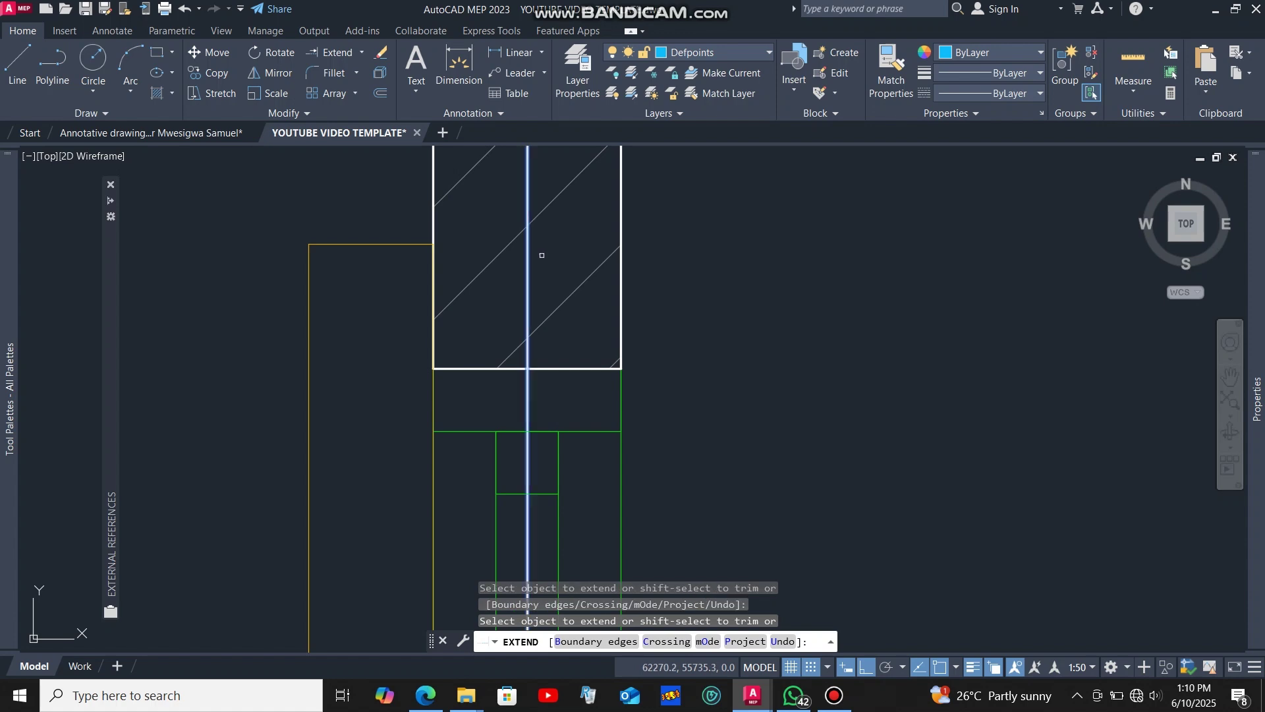
{"action": "scroll", "coordinate": [584, 354], "scroll_direction": "down", "scroll_amount": 6}
{"action": "key", "text": "Escape"}
{"action": "scroll", "coordinate": [568, 349], "scroll_direction": "up", "scroll_amount": 4}
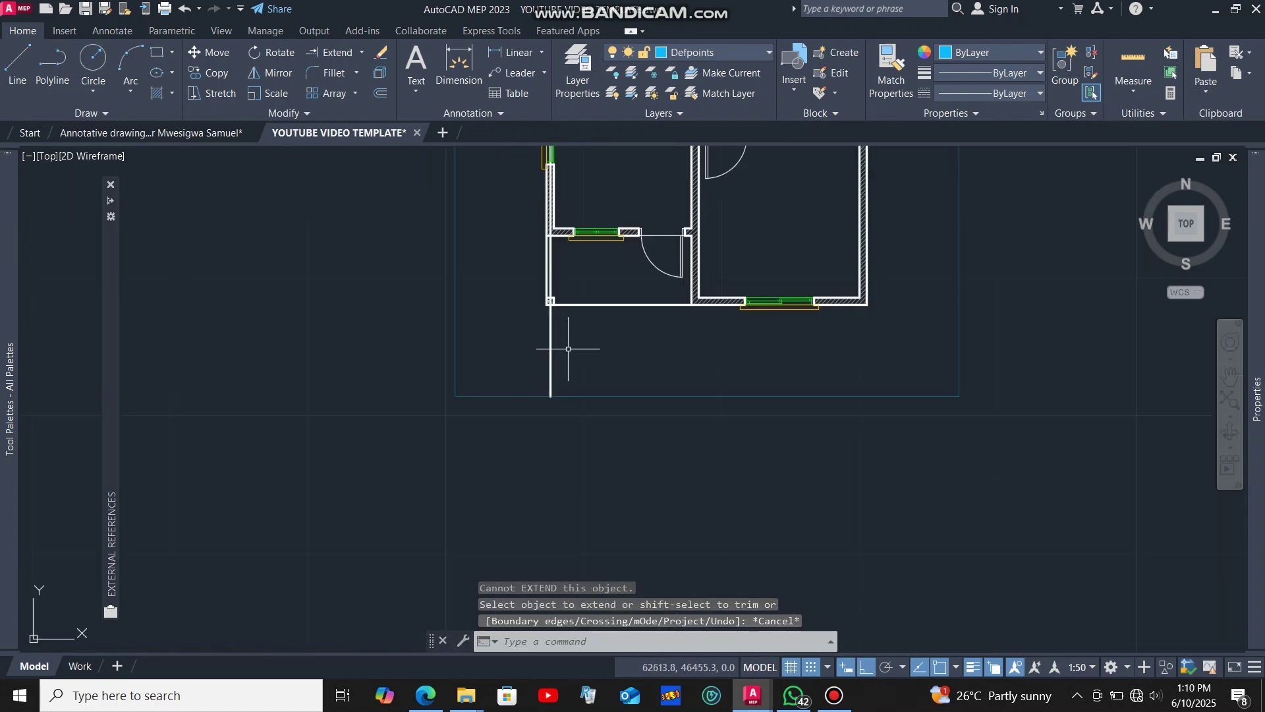
- Assign the extended centreline of the left wall to the GRID LINES layer
{"action": "left_click", "coordinate": [576, 364]}
{"action": "left_click", "coordinate": [509, 311]}
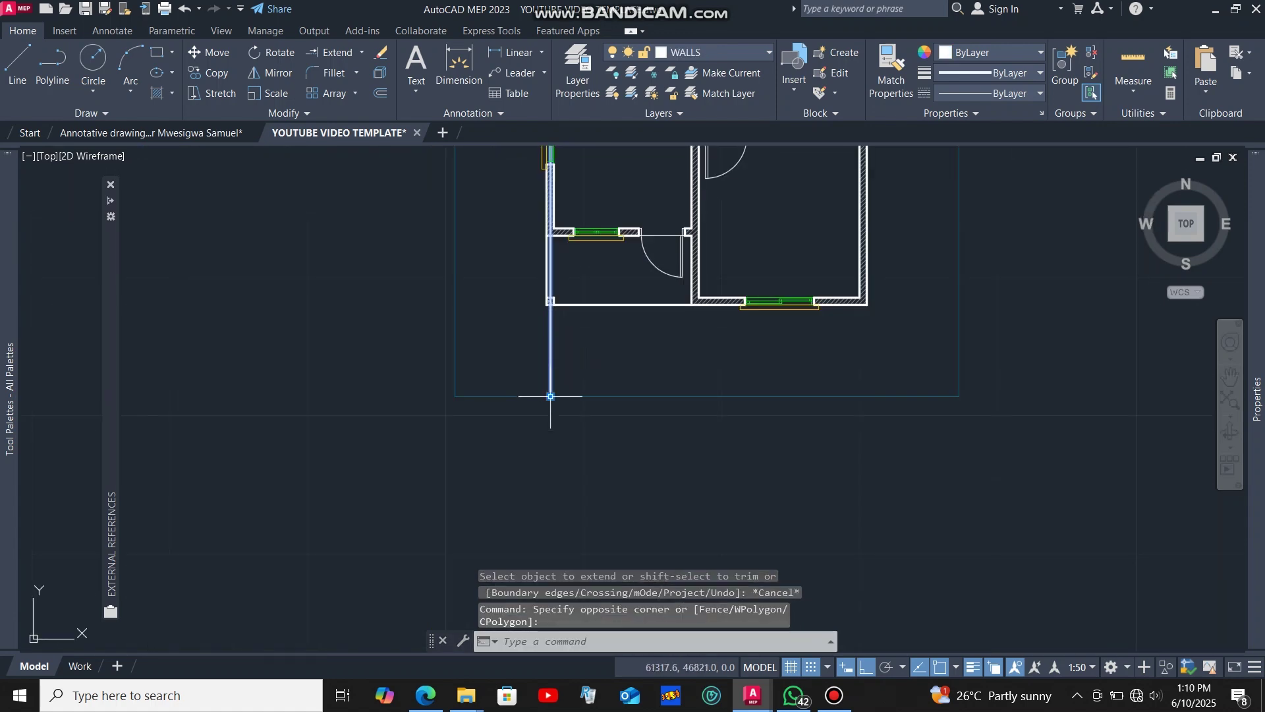
{"action": "left_click", "coordinate": [768, 53]}
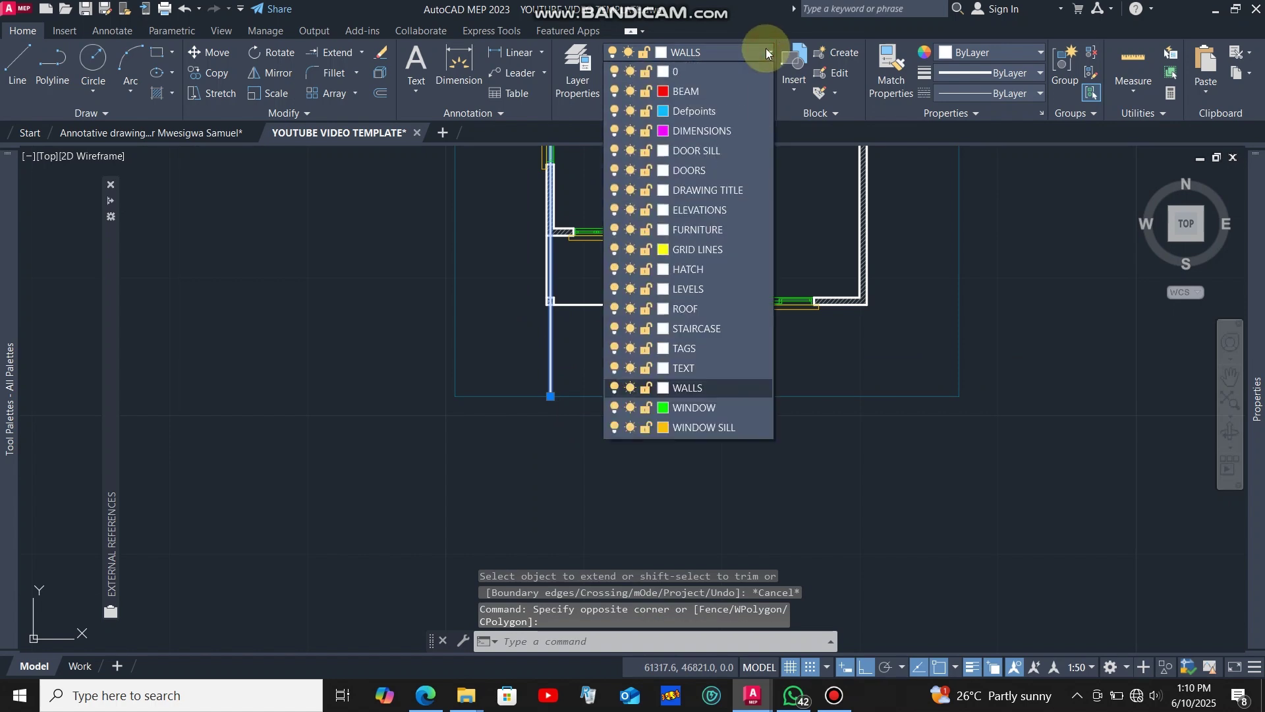
{"action": "left_click", "coordinate": [710, 250]}
{"action": "scroll", "coordinate": [599, 357], "scroll_direction": "up", "scroll_amount": 3}
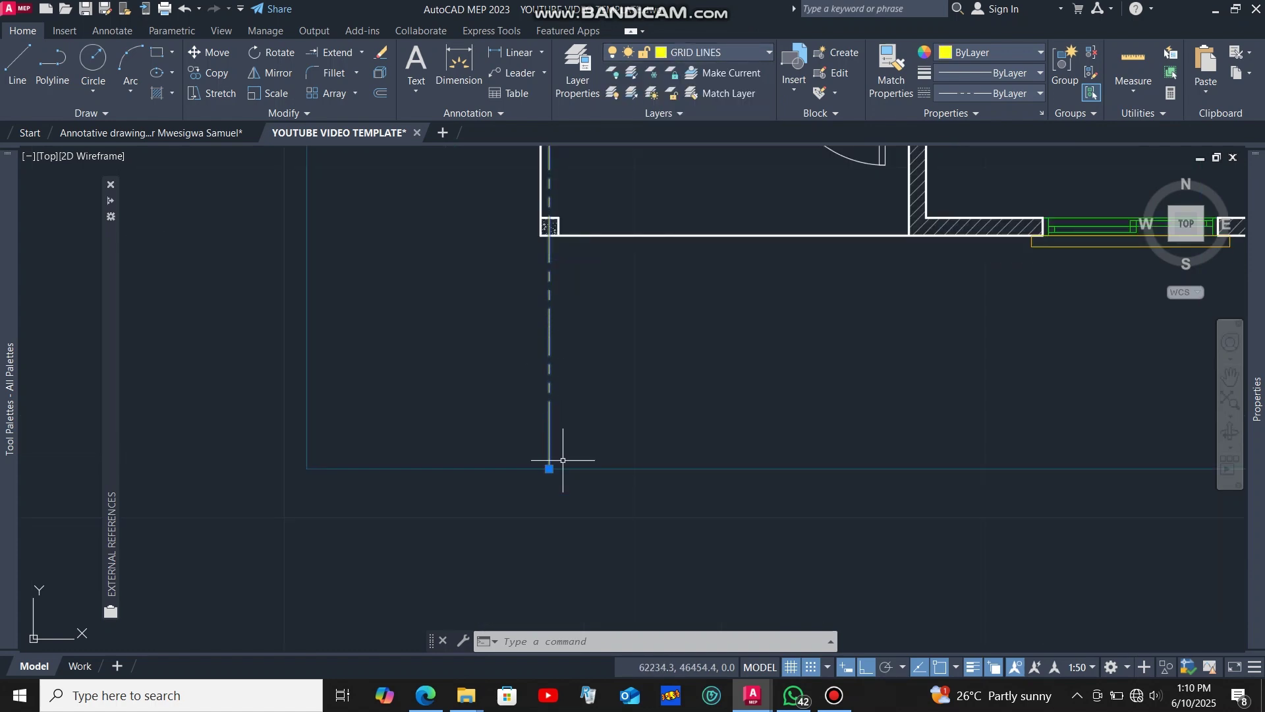
{"action": "scroll", "coordinate": [559, 461], "scroll_direction": "down", "scroll_amount": 3}
{"action": "scroll", "coordinate": [565, 418], "scroll_direction": "up", "scroll_amount": 2}
{"action": "scroll", "coordinate": [561, 415], "scroll_direction": "down", "scroll_amount": 3}
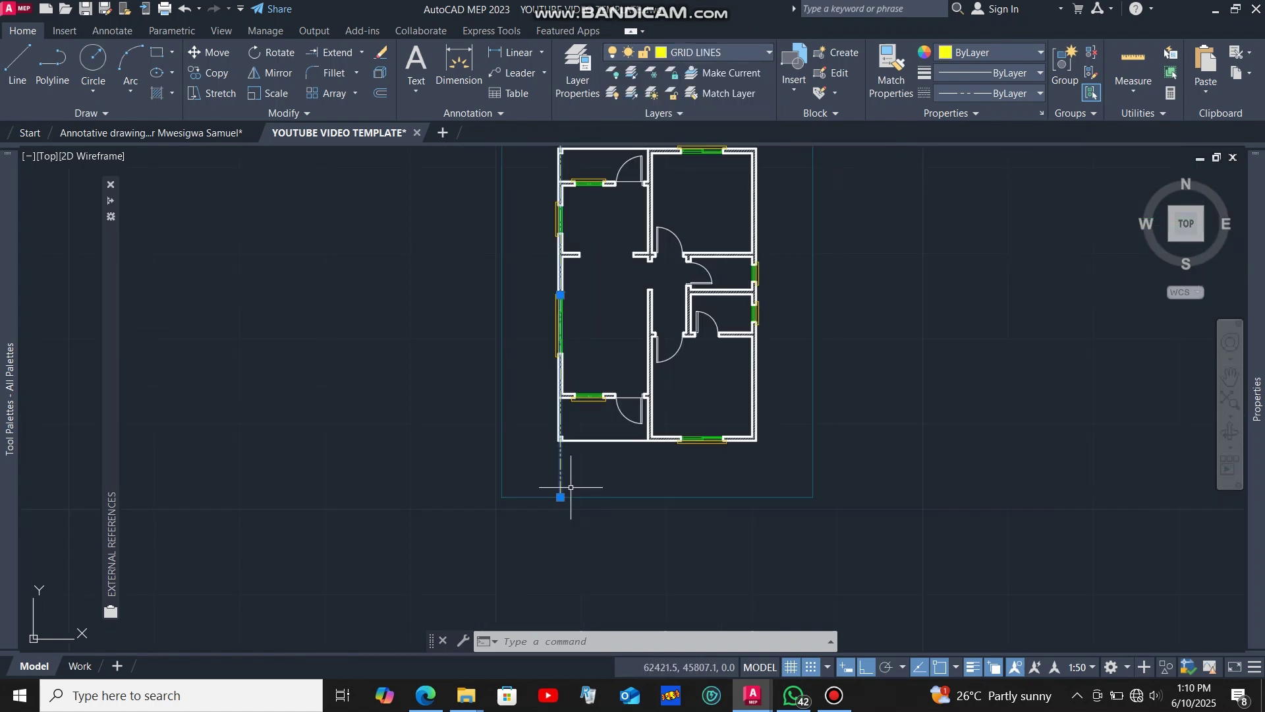
{"action": "scroll", "coordinate": [570, 474], "scroll_direction": "up", "scroll_amount": 3}
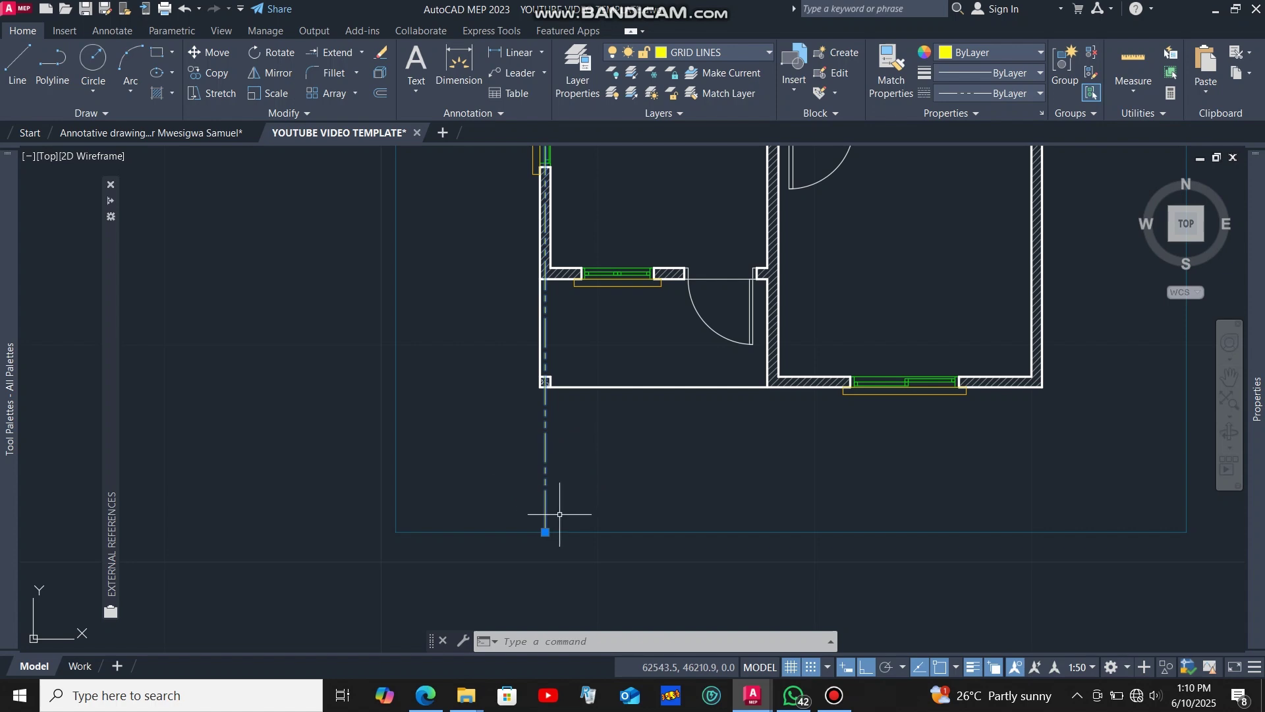
{"action": "scroll", "coordinate": [559, 514], "scroll_direction": "down", "scroll_amount": 4}
{"action": "scroll", "coordinate": [615, 234], "scroll_direction": "up", "scroll_amount": 1}
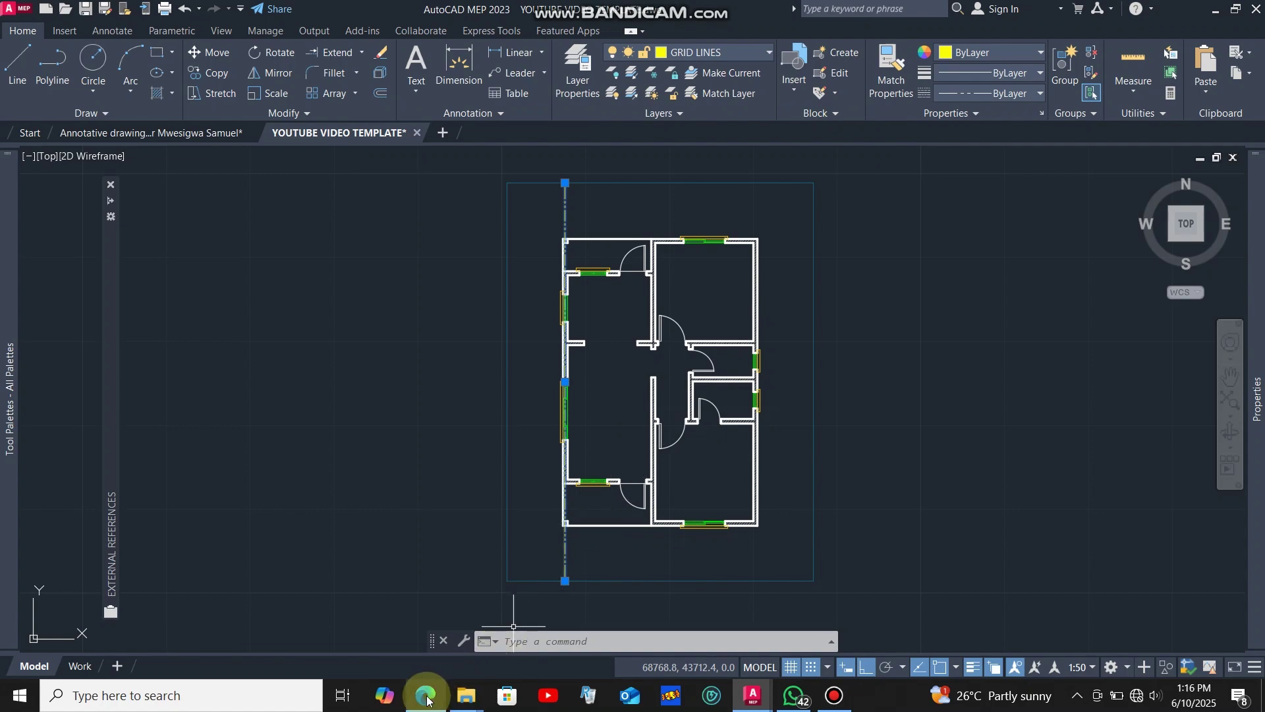
- Switch to the reference floor plan PDF in Edge, check the spacing between grid lines 1 and 2, and return to AutoCAD
{"action": "left_click", "coordinate": [427, 697]}
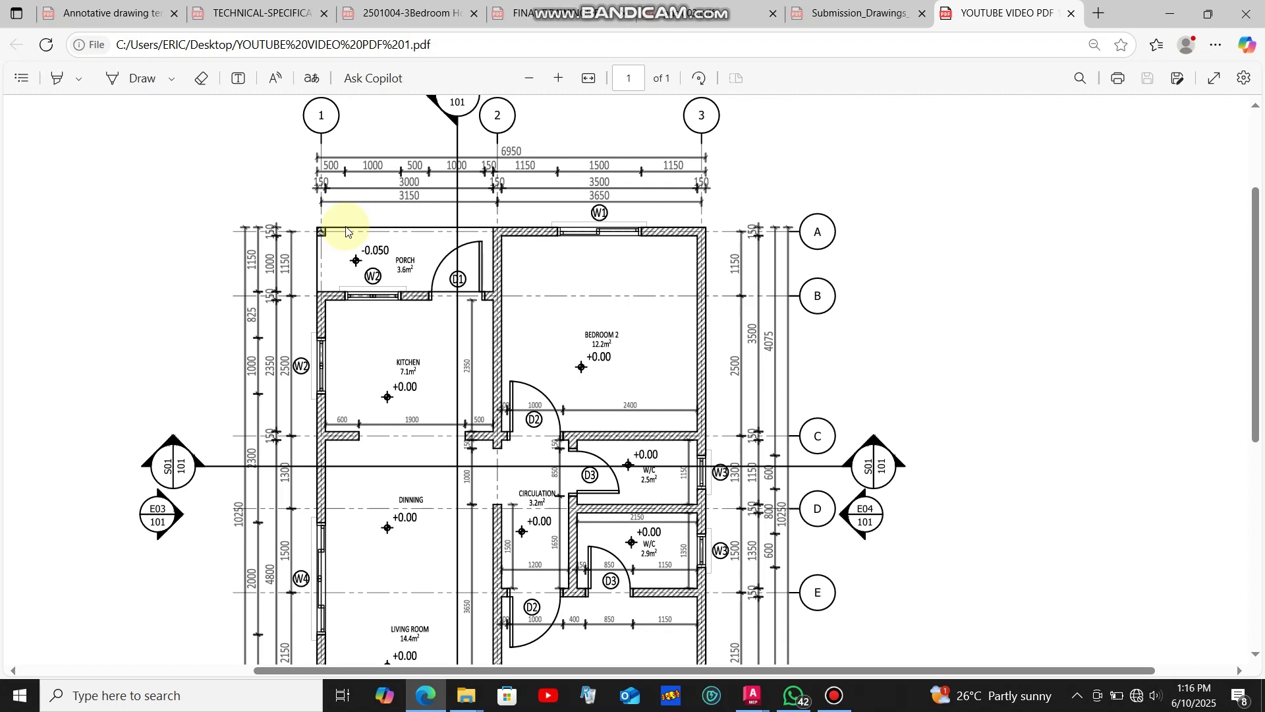
{"action": "scroll", "coordinate": [343, 234], "scroll_direction": "up", "scroll_amount": 2}
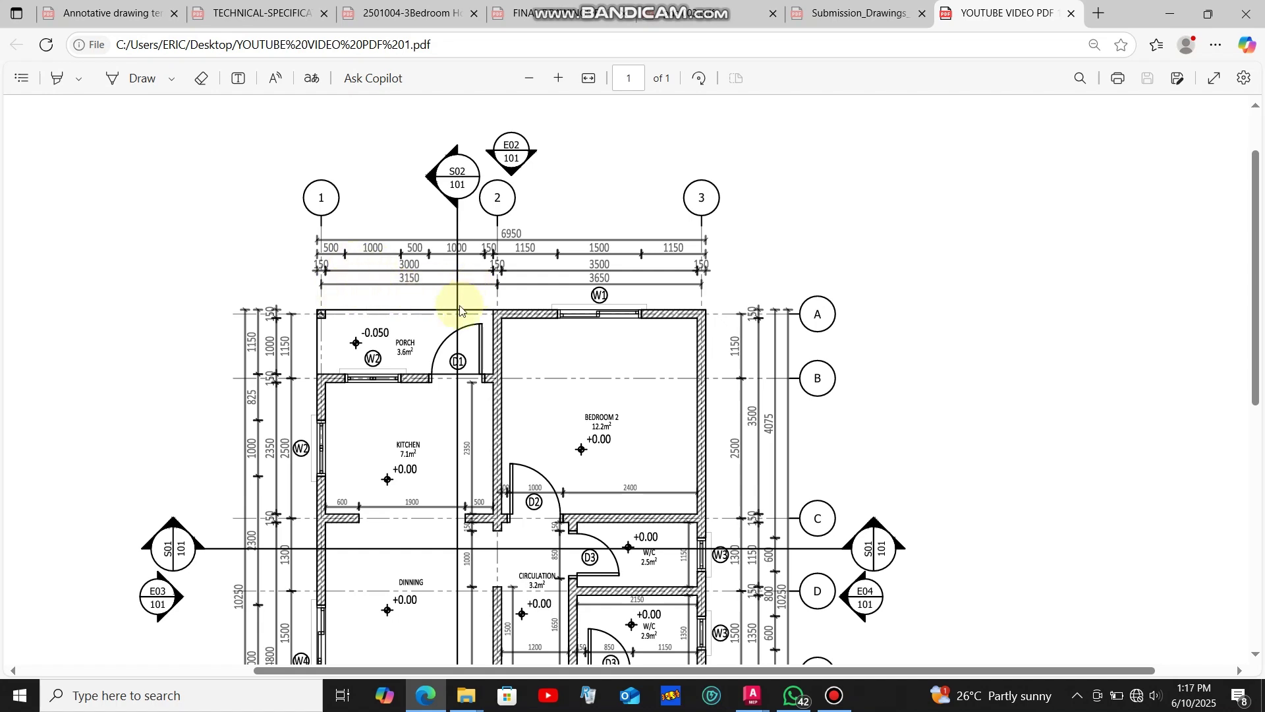
{"action": "left_click", "coordinate": [425, 695]}
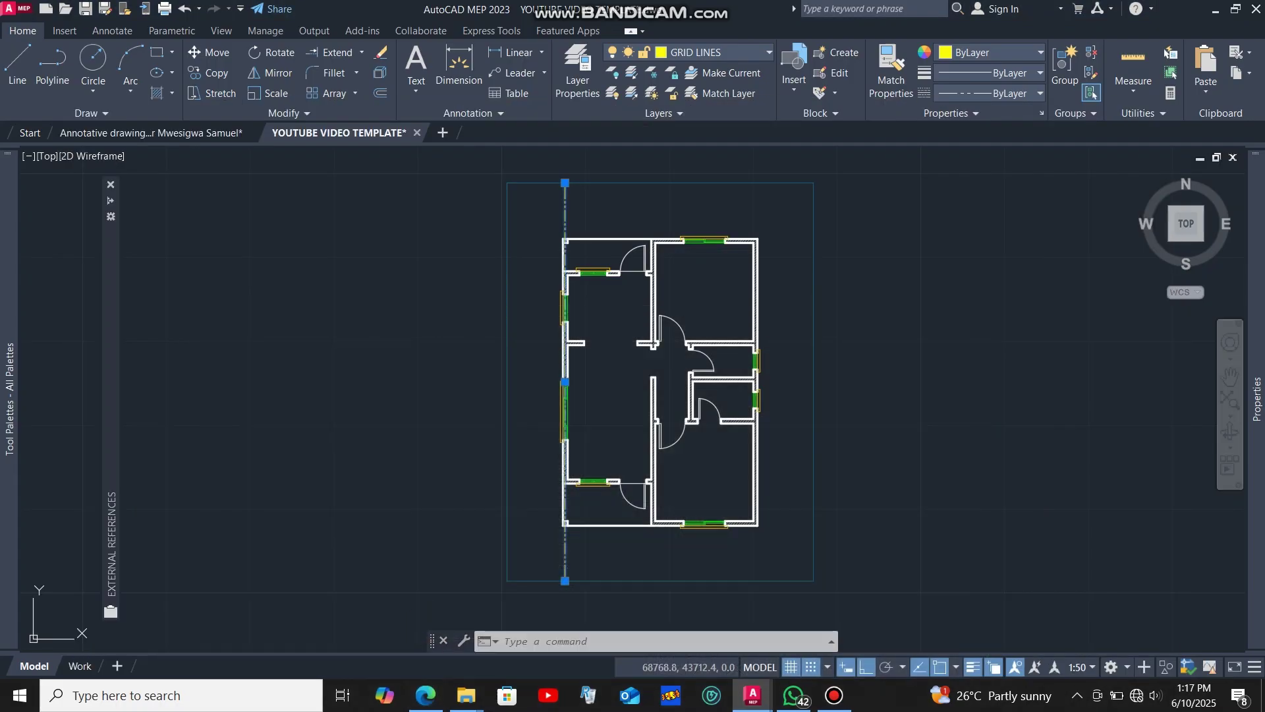
- Offset the left vertical grid line 3150 mm to the right, onto the wall between the porch and the upper-right bedroom
{"action": "left_click", "coordinate": [377, 88]}
{"action": "scroll", "coordinate": [569, 205], "scroll_direction": "up", "scroll_amount": 4}
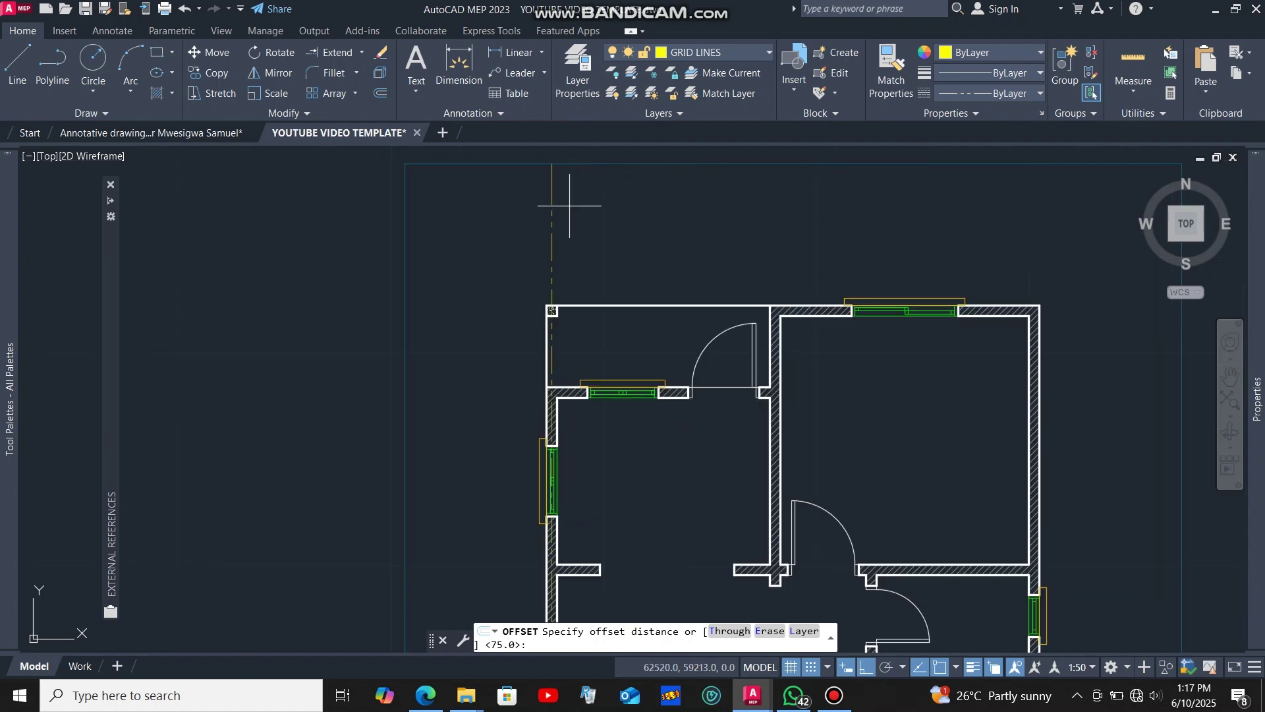
{"action": "left_click", "coordinate": [552, 198]}
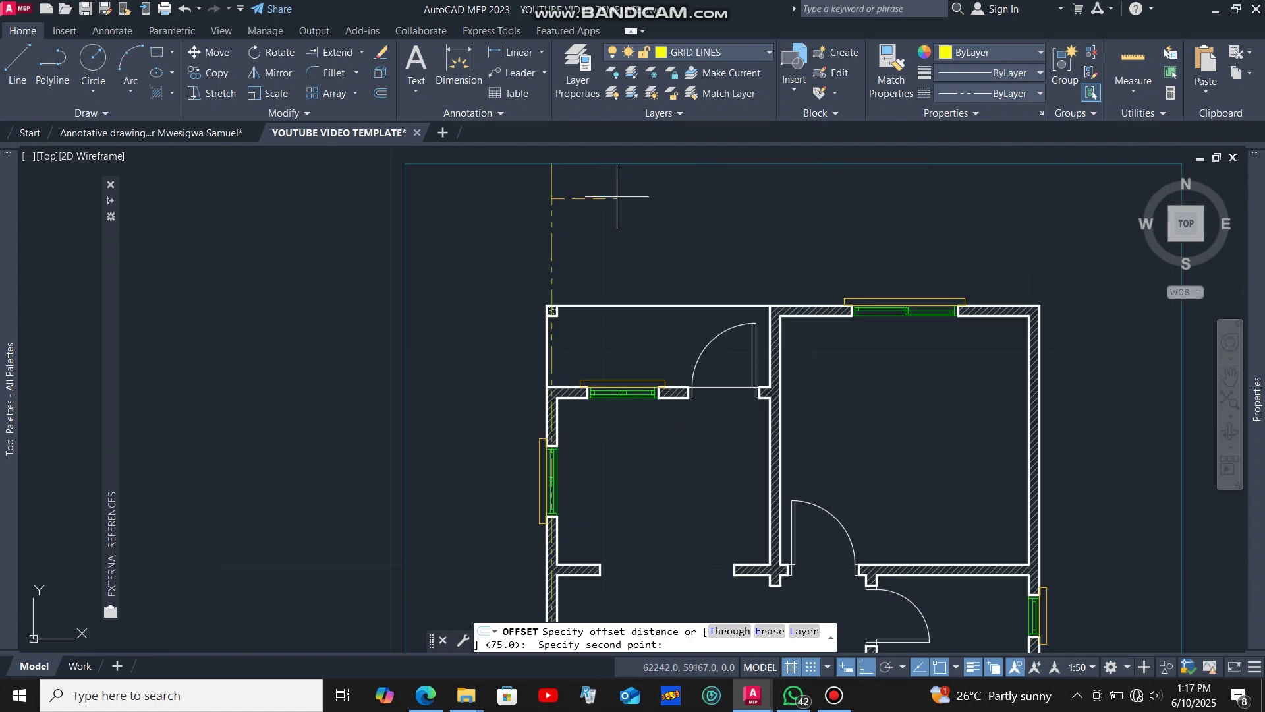
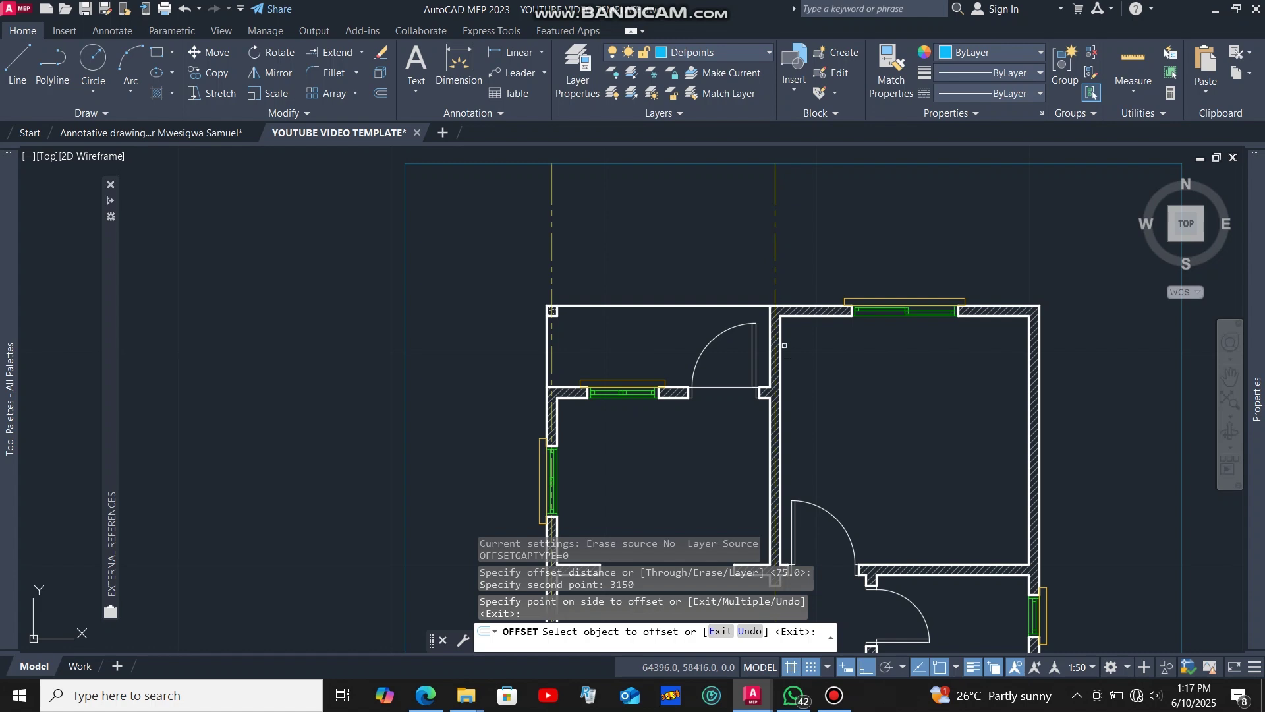
{"action": "left_click", "coordinate": [781, 303]}
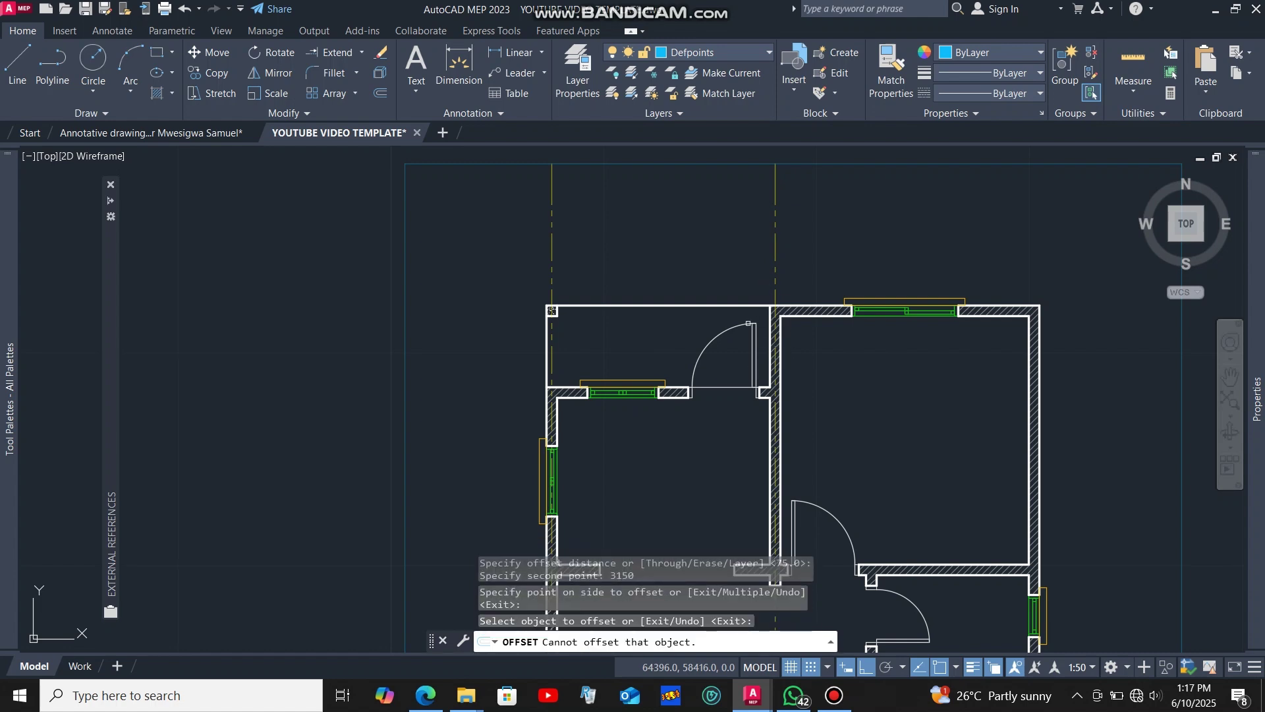
{"action": "scroll", "coordinate": [725, 283], "scroll_direction": "down", "scroll_amount": 2}
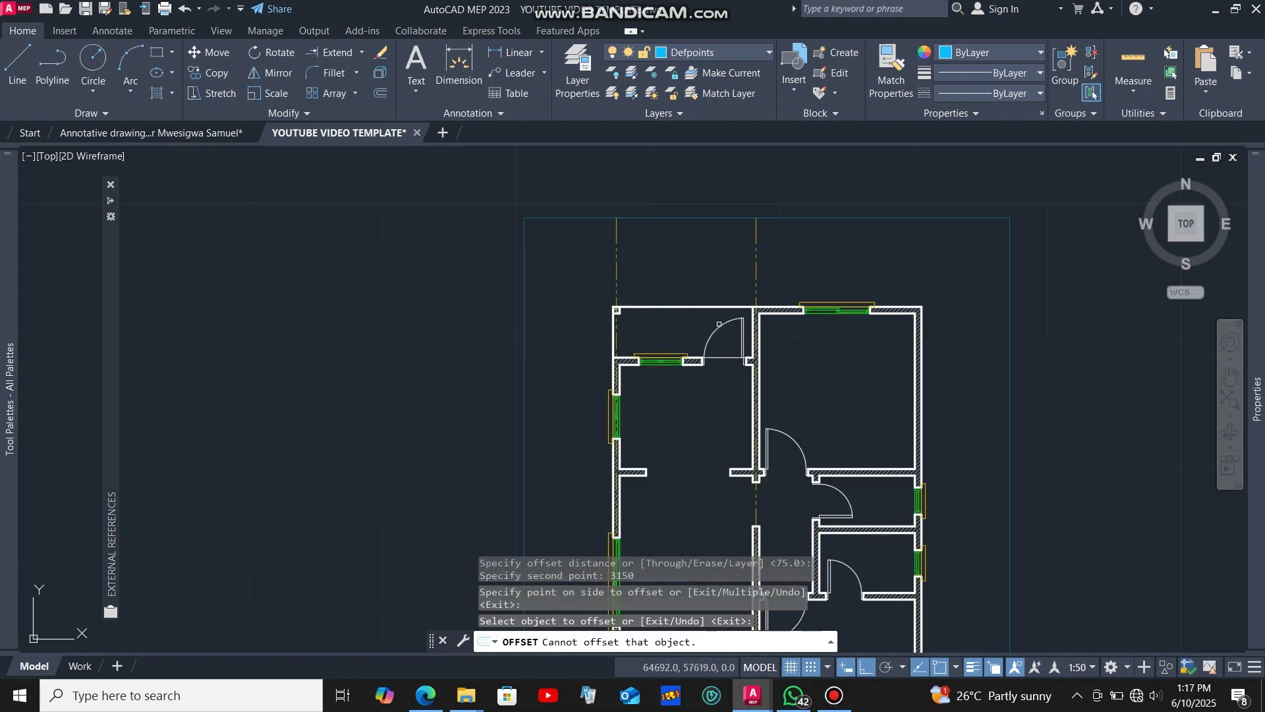
{"action": "scroll", "coordinate": [909, 339], "scroll_direction": "up", "scroll_amount": 2}
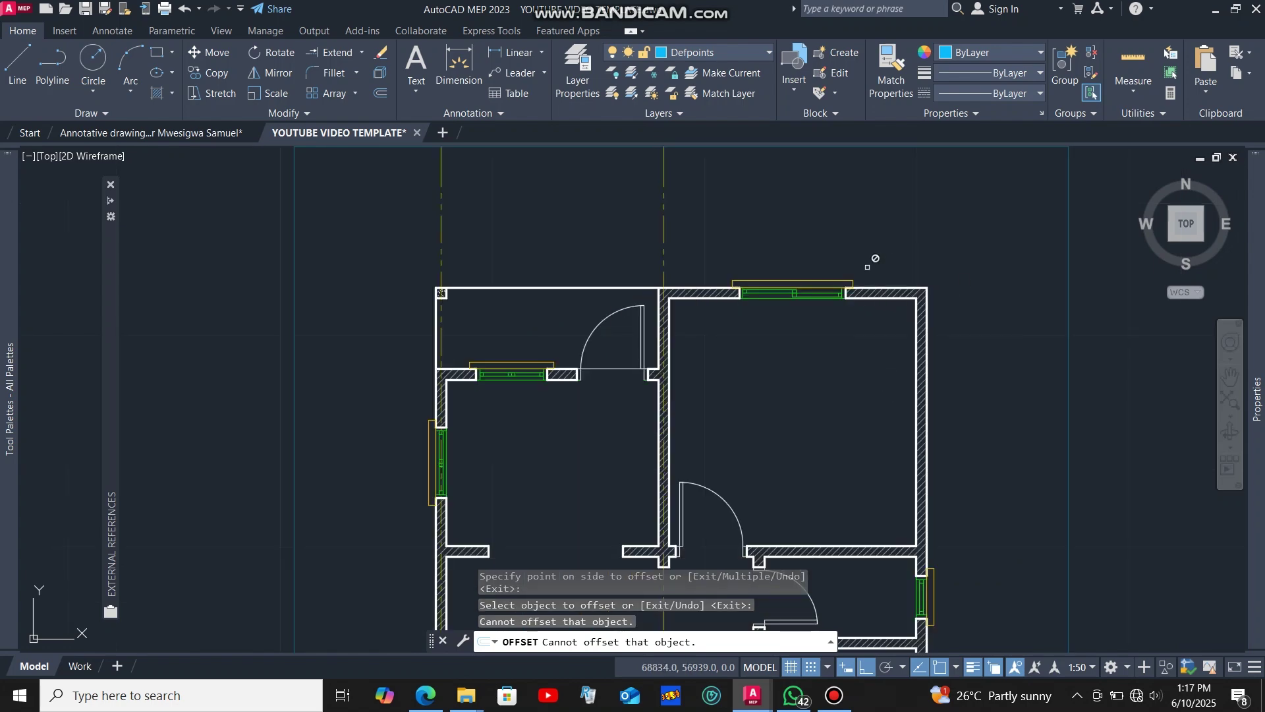
- Switch to the reference floor plan PDF in Edge, check the spacing between grid lines 2 and 3, and return to AutoCAD
{"action": "left_click", "coordinate": [429, 699]}
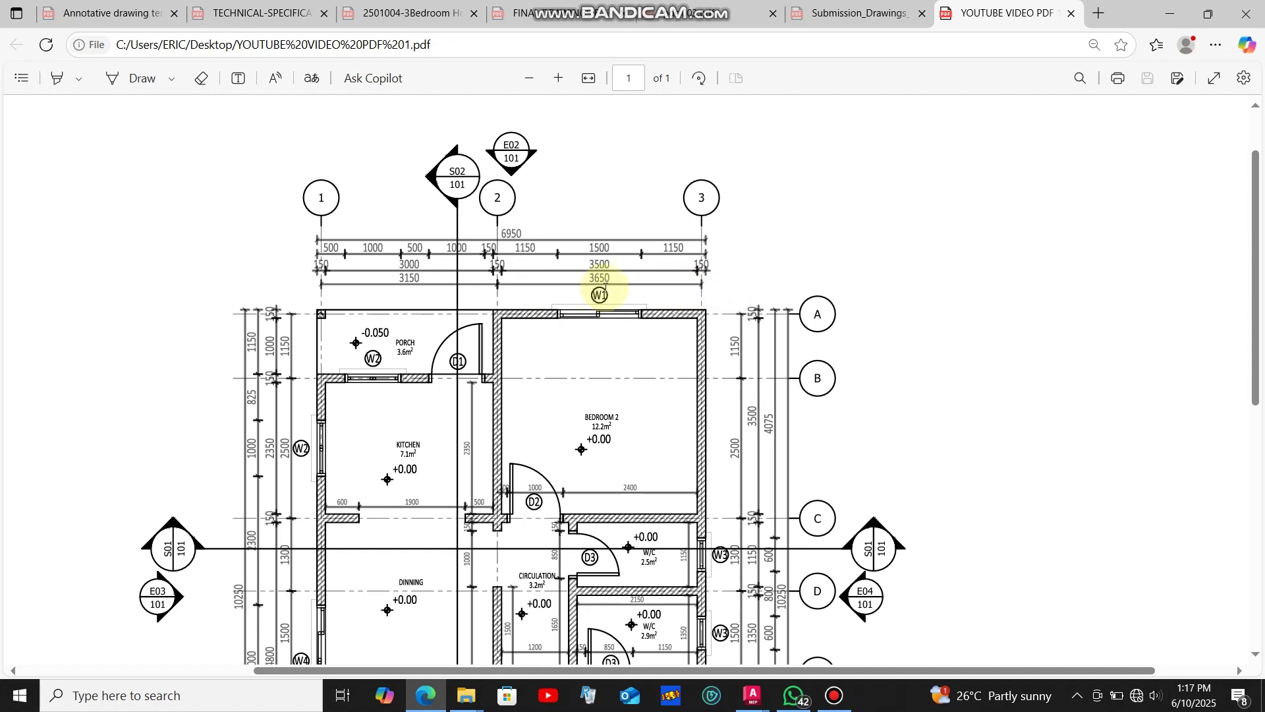
{"action": "left_click", "coordinate": [425, 695]}
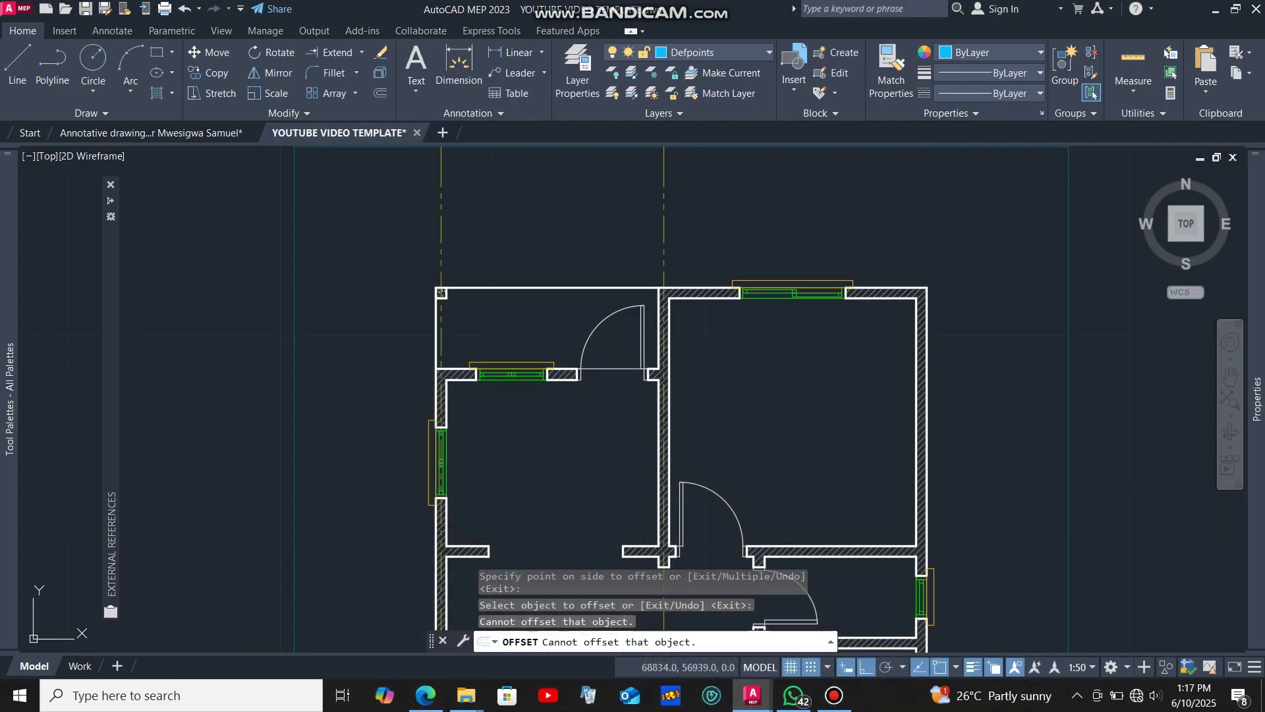
{"action": "key", "text": "Escape"}
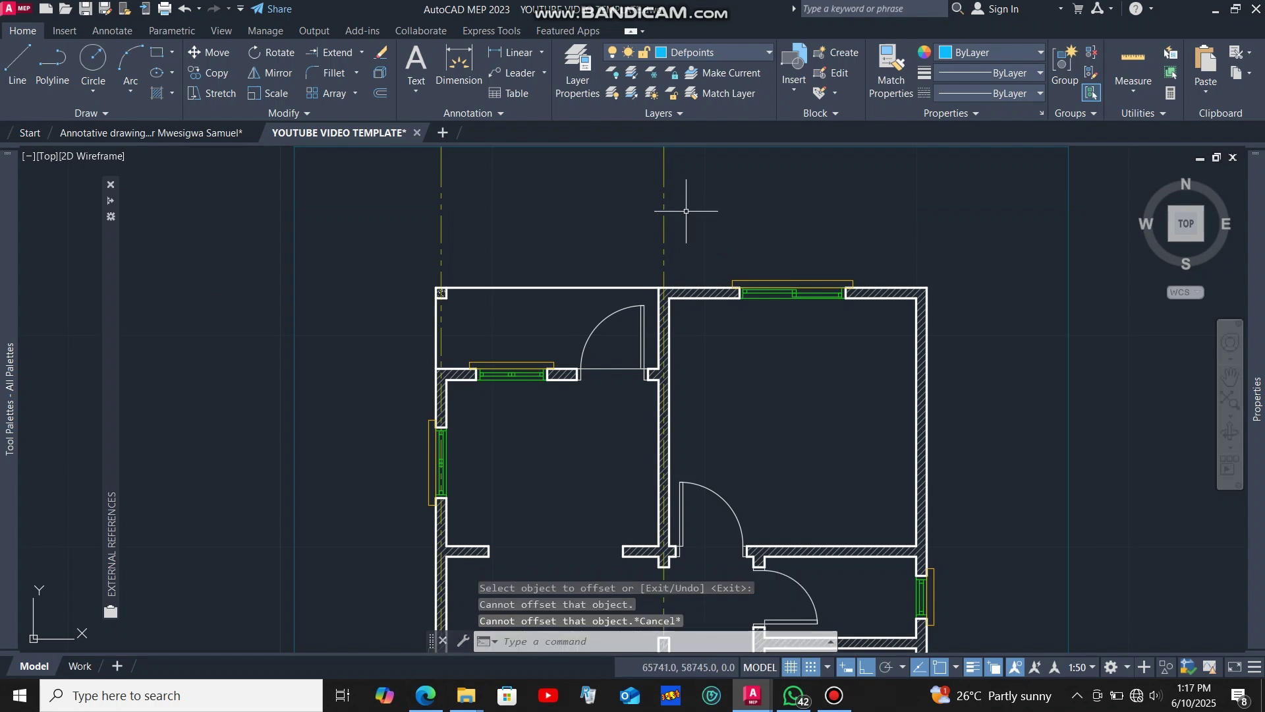
- Offset the middle vertical grid line 3650 mm to the right, onto the house's right outer wall
{"action": "left_click", "coordinate": [664, 211]}
{"action": "left_click", "coordinate": [418, 175]}
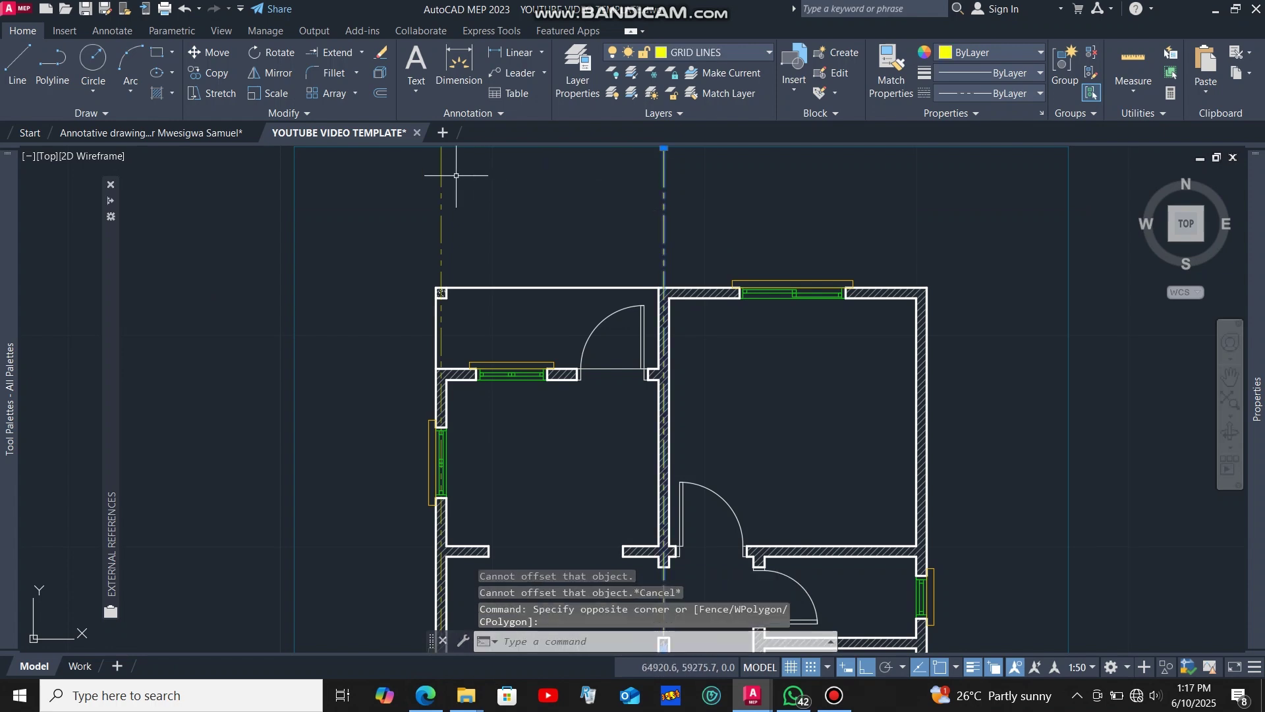
{"action": "left_click", "coordinate": [380, 94]}
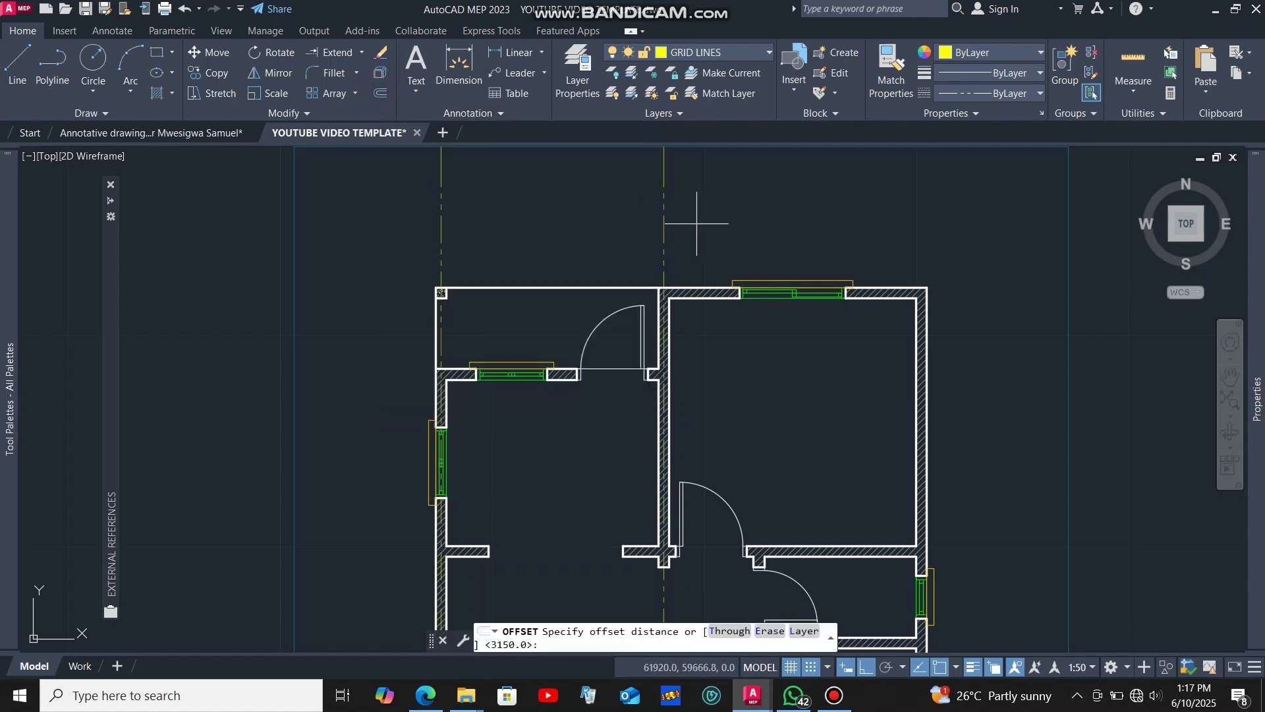
{"action": "left_click", "coordinate": [664, 222]}
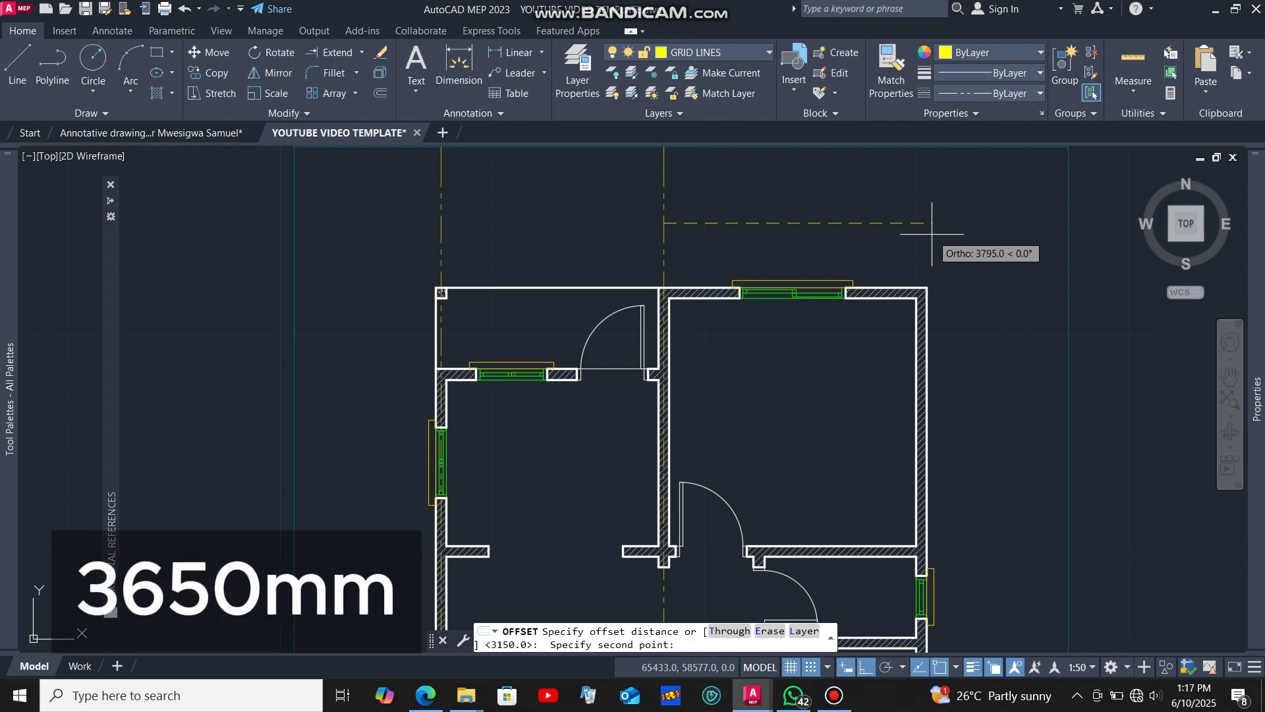
{"action": "type", "text": "365"}
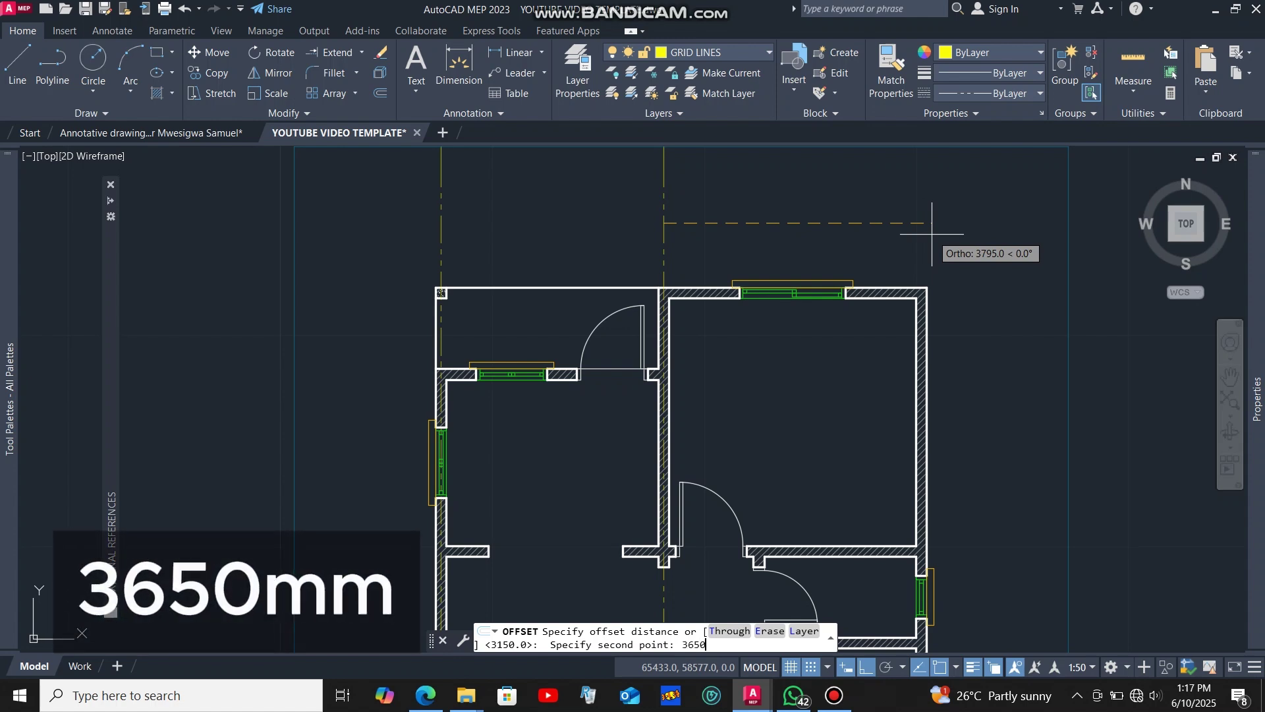
{"action": "type", "text": "0"}
{"action": "key", "text": "Return"}
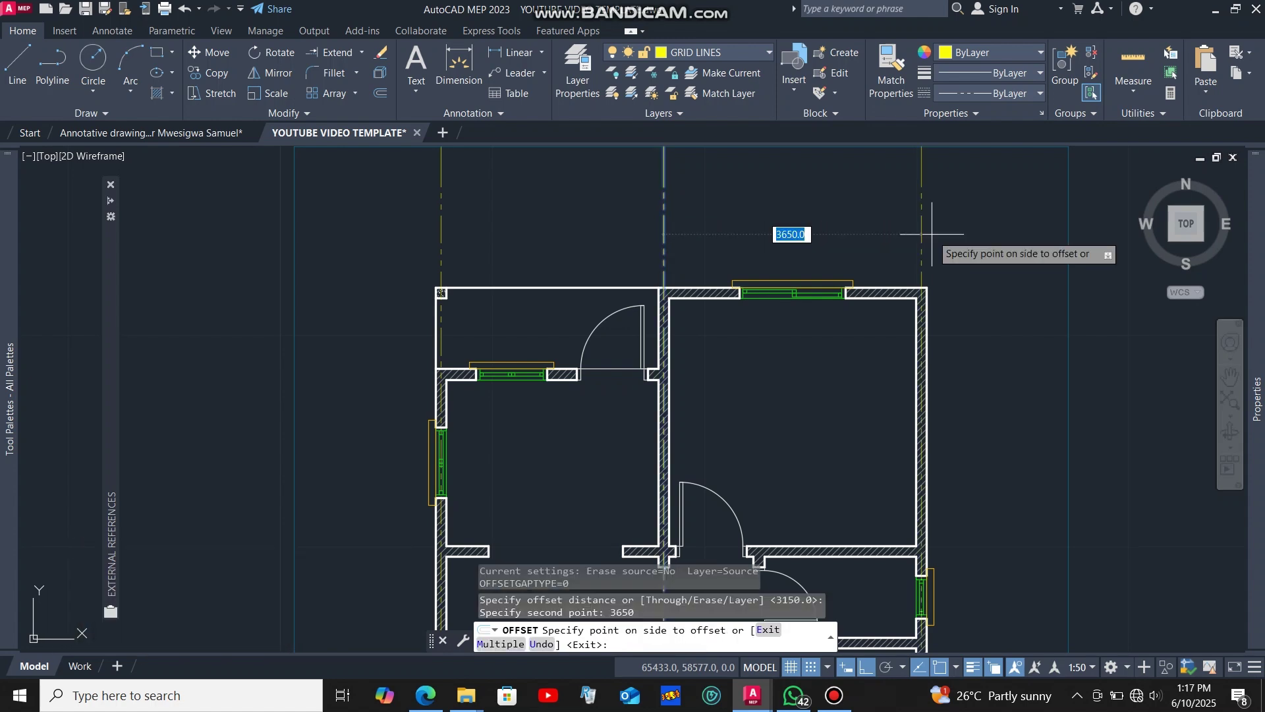
{"action": "left_click", "coordinate": [932, 264]}
{"action": "scroll", "coordinate": [932, 295], "scroll_direction": "up", "scroll_amount": 4}
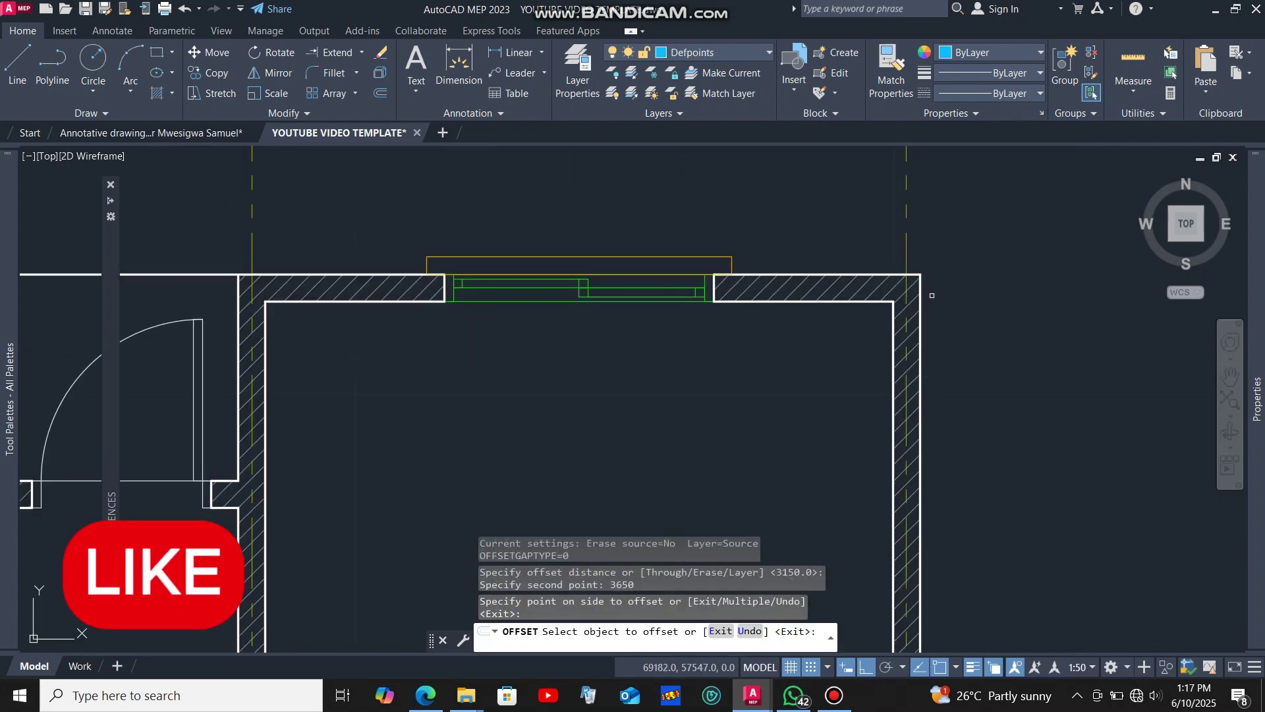
{"action": "left_click", "coordinate": [932, 296]}
{"action": "scroll", "coordinate": [932, 295], "scroll_direction": "down", "scroll_amount": 5}
{"action": "scroll", "coordinate": [593, 330], "scroll_direction": "up", "scroll_amount": 3}
{"action": "scroll", "coordinate": [535, 273], "scroll_direction": "down", "scroll_amount": 2}
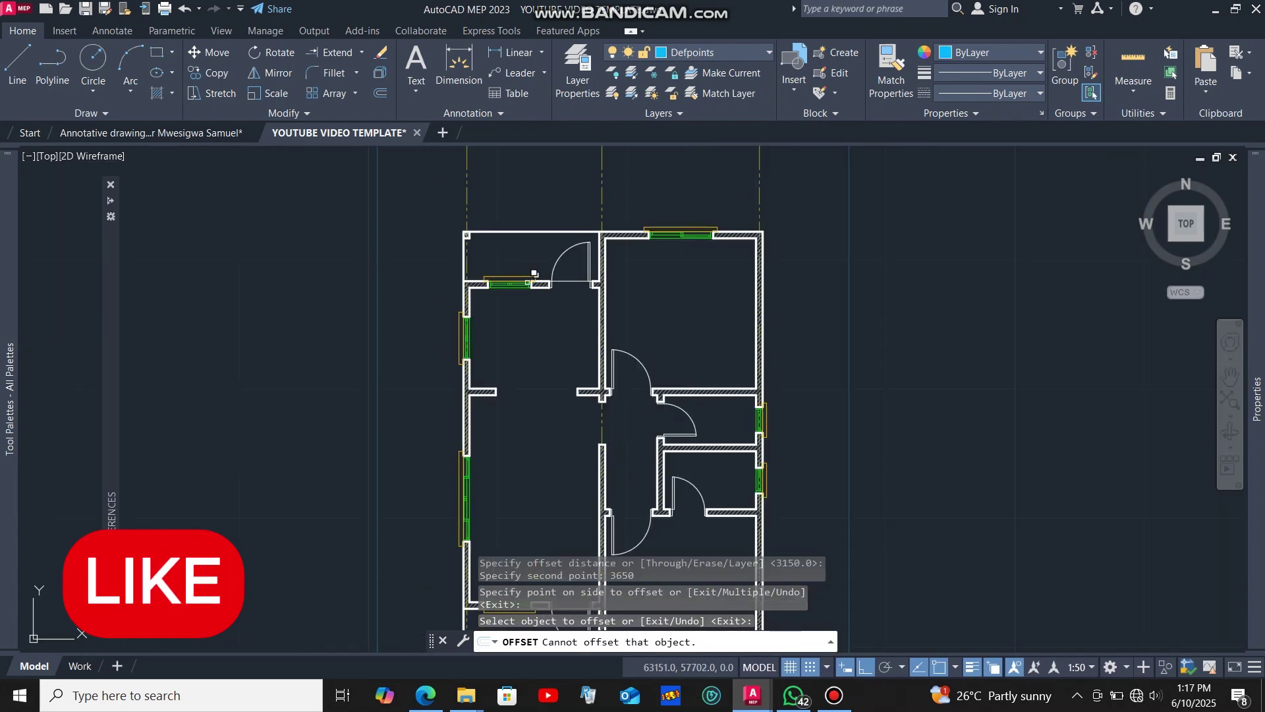
{"action": "scroll", "coordinate": [535, 273], "scroll_direction": "up", "scroll_amount": 3}
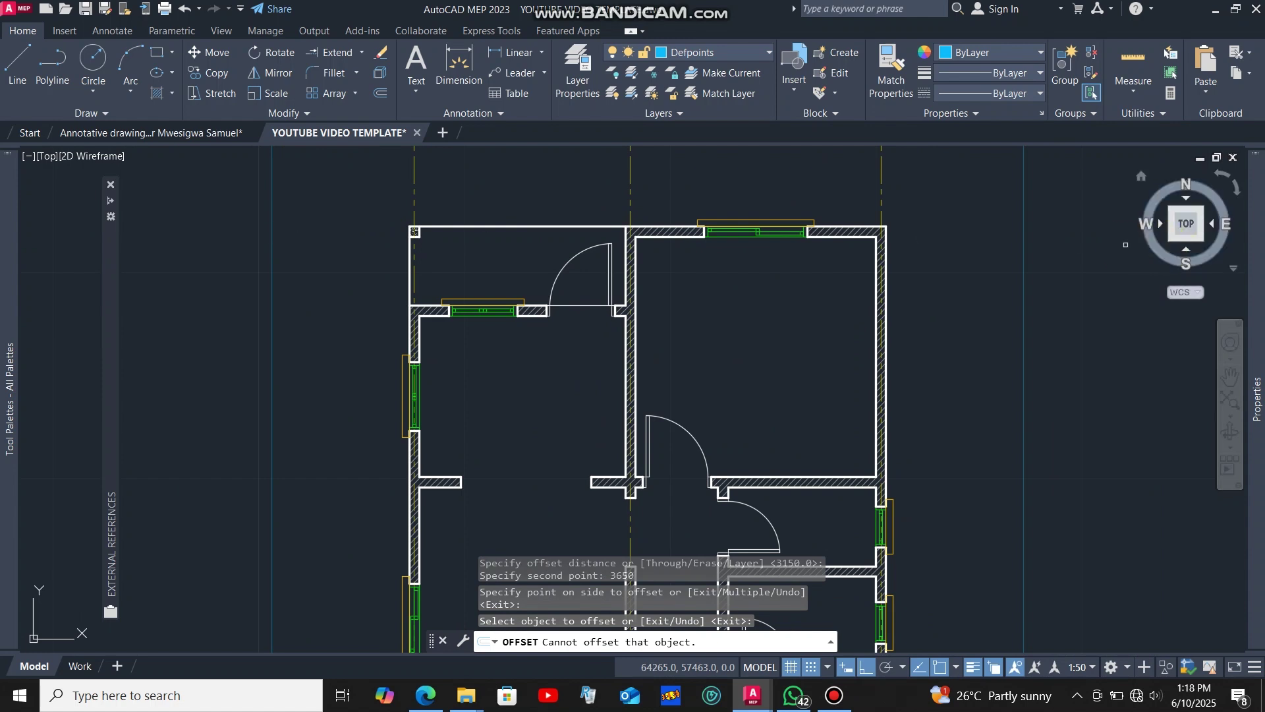
{"action": "scroll", "coordinate": [528, 225], "scroll_direction": "up", "scroll_amount": 4}
{"action": "key", "text": "Escape"}
- Offset the outer wall line along the porch's upper edge 75 mm downward to create the upper wall's centreline
{"action": "left_click", "coordinate": [529, 228]}
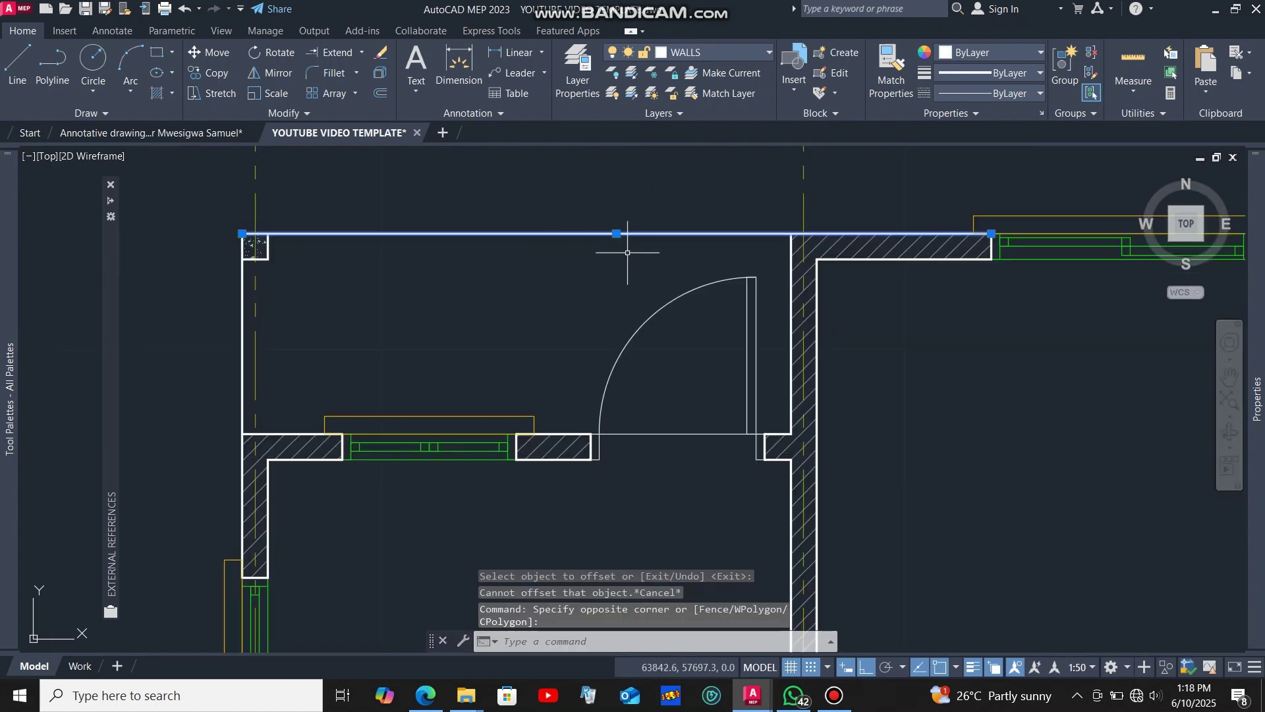
{"action": "left_click", "coordinate": [379, 94]}
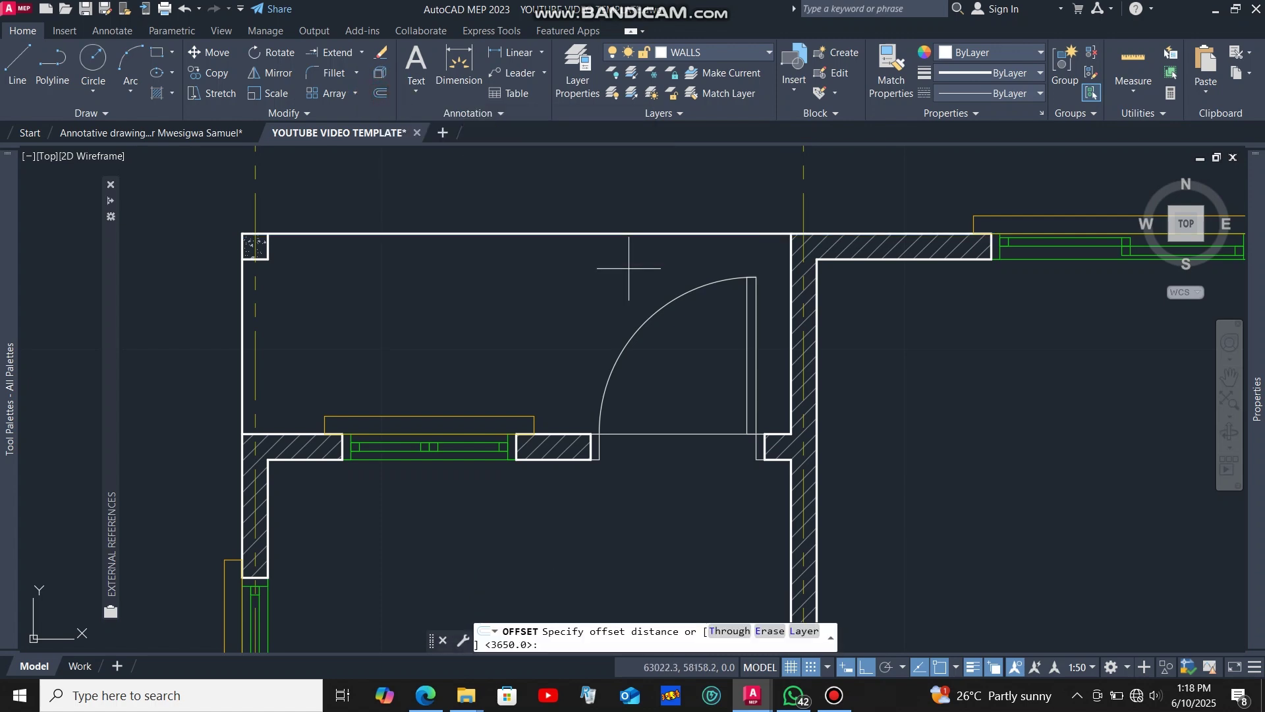
{"action": "left_click", "coordinate": [616, 232]}
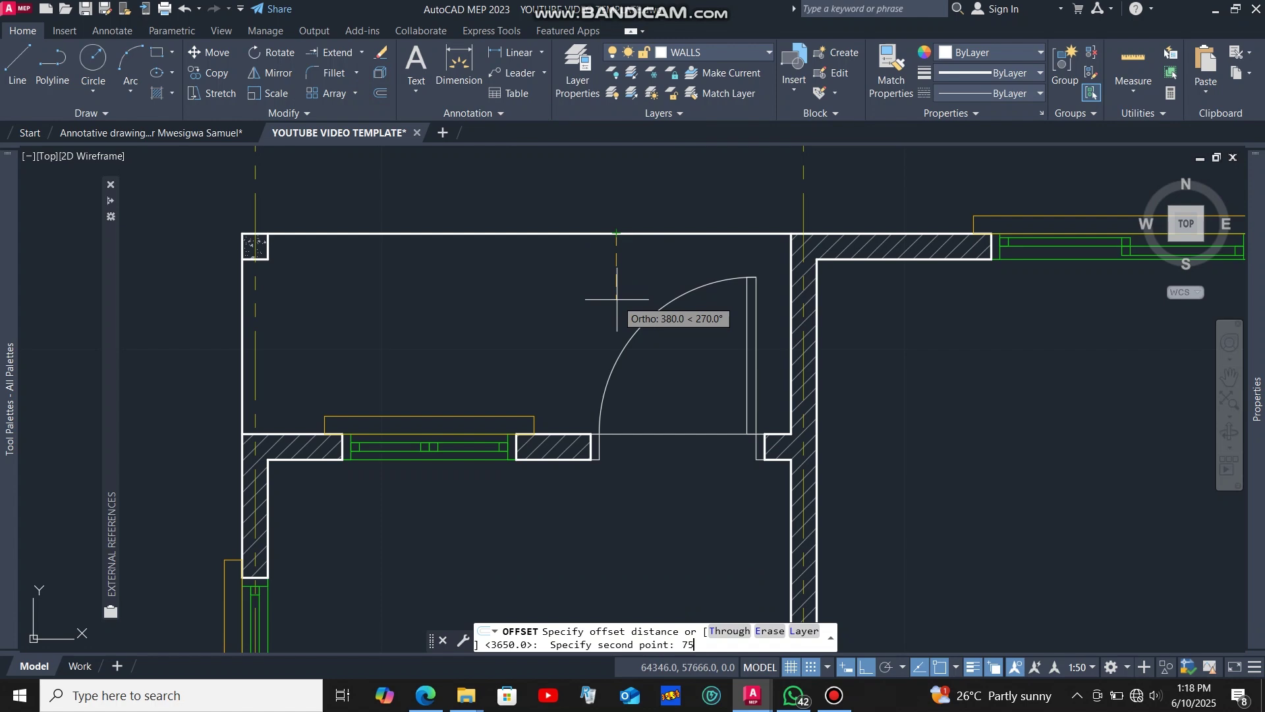
{"action": "type", "text": "75"}
{"action": "key", "text": "Return"}
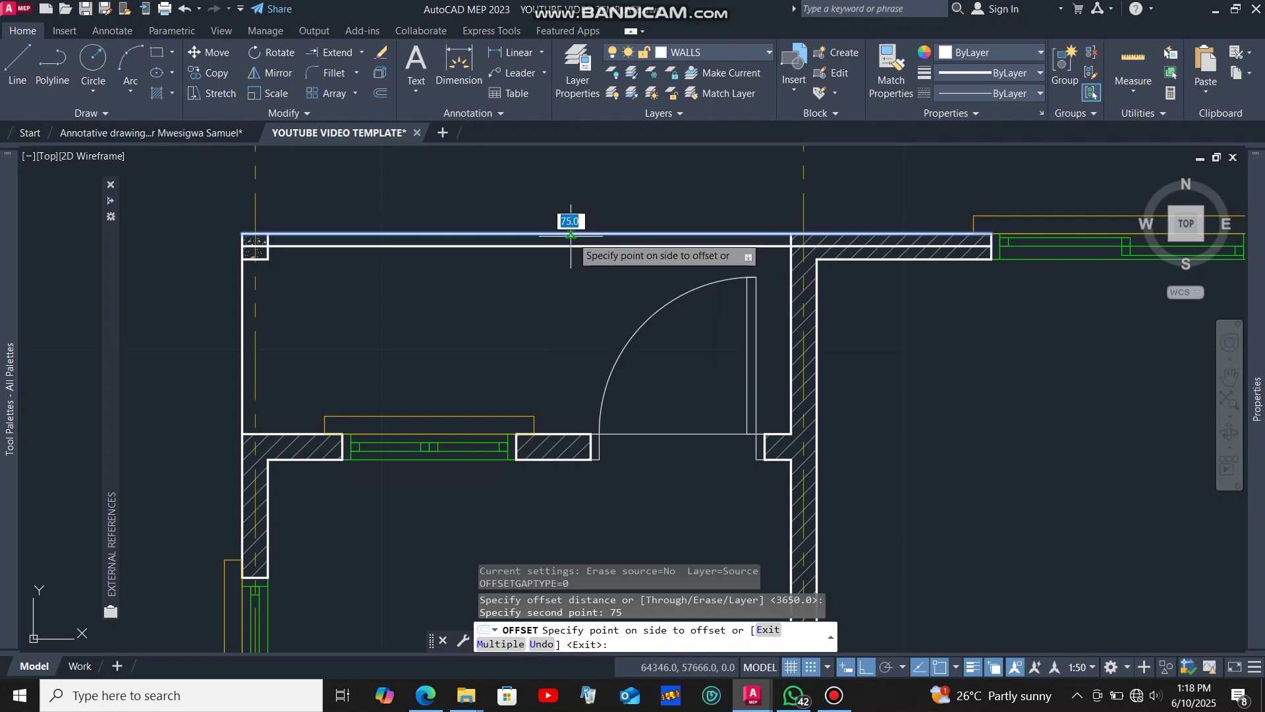
{"action": "left_click", "coordinate": [558, 328]}
{"action": "key", "text": "Escape"}
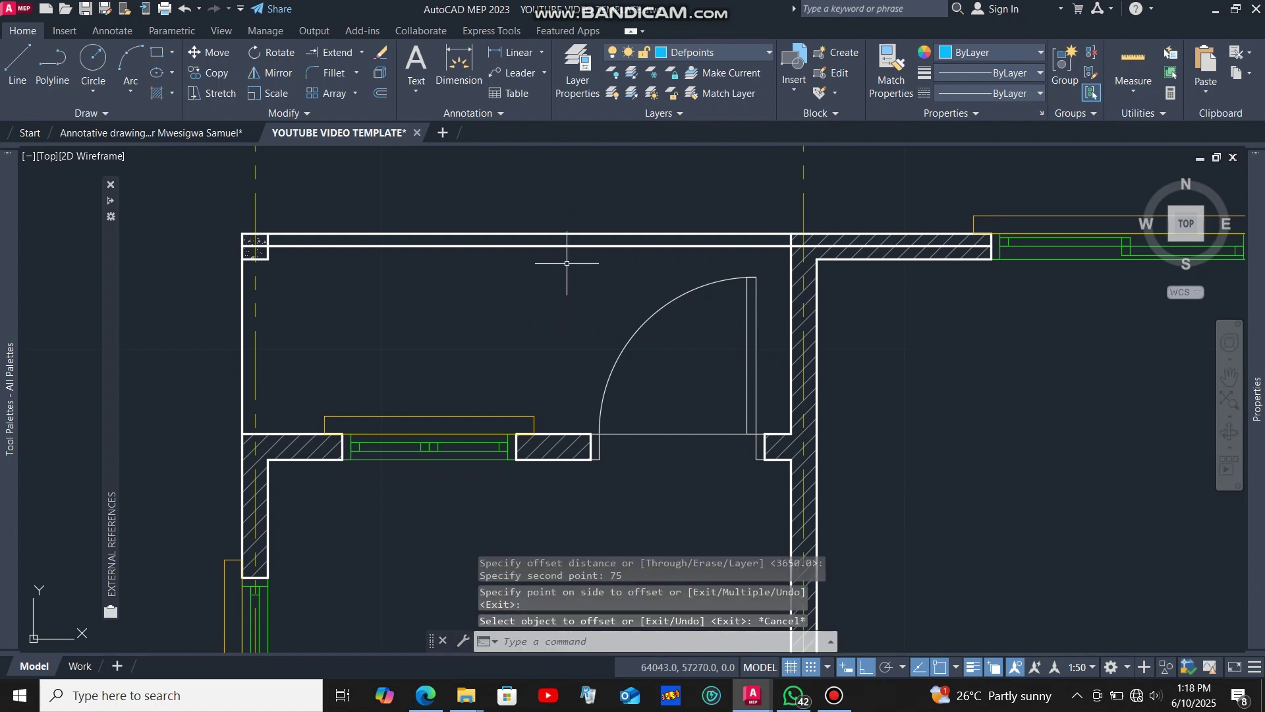
- Extend the left end of the upper wall's centreline to the boundary rectangle's left edge
{"action": "scroll", "coordinate": [659, 274], "scroll_direction": "down", "scroll_amount": 2}
{"action": "scroll", "coordinate": [453, 249], "scroll_direction": "up", "scroll_amount": 1}
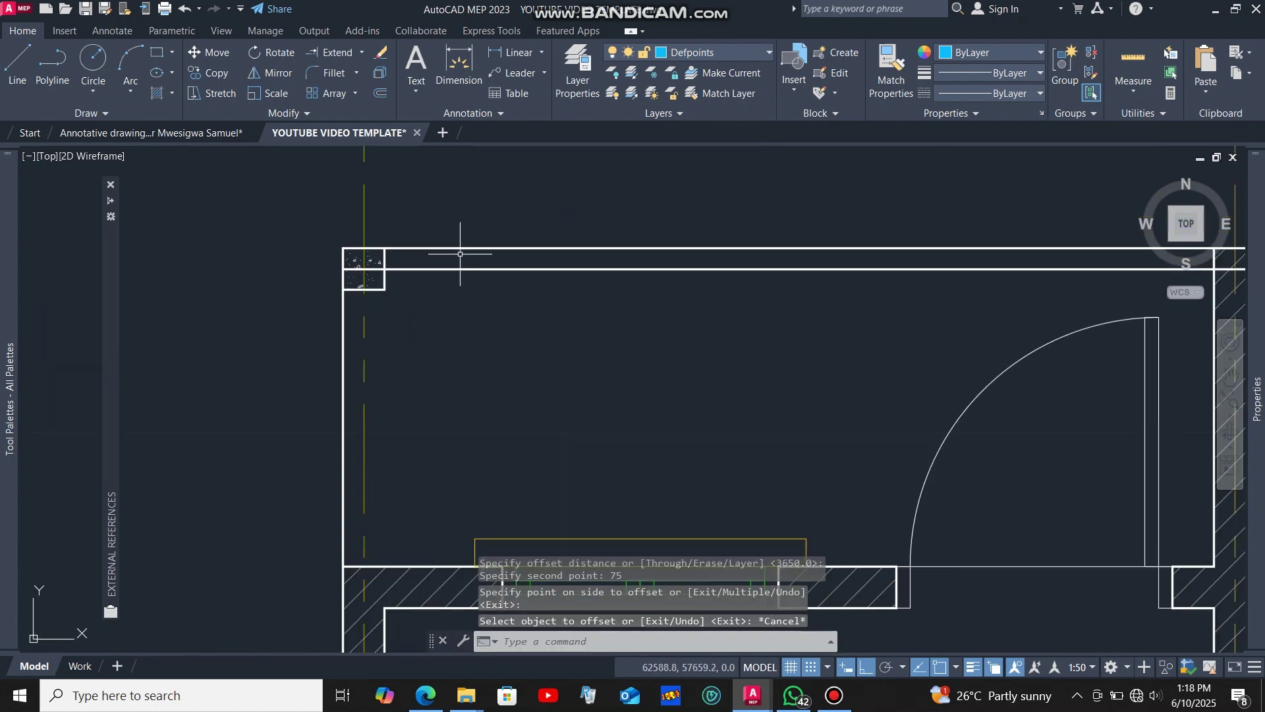
{"action": "scroll", "coordinate": [488, 277], "scroll_direction": "down", "scroll_amount": 2}
{"action": "left_click", "coordinate": [508, 310]}
{"action": "scroll", "coordinate": [397, 242], "scroll_direction": "down", "scroll_amount": 4}
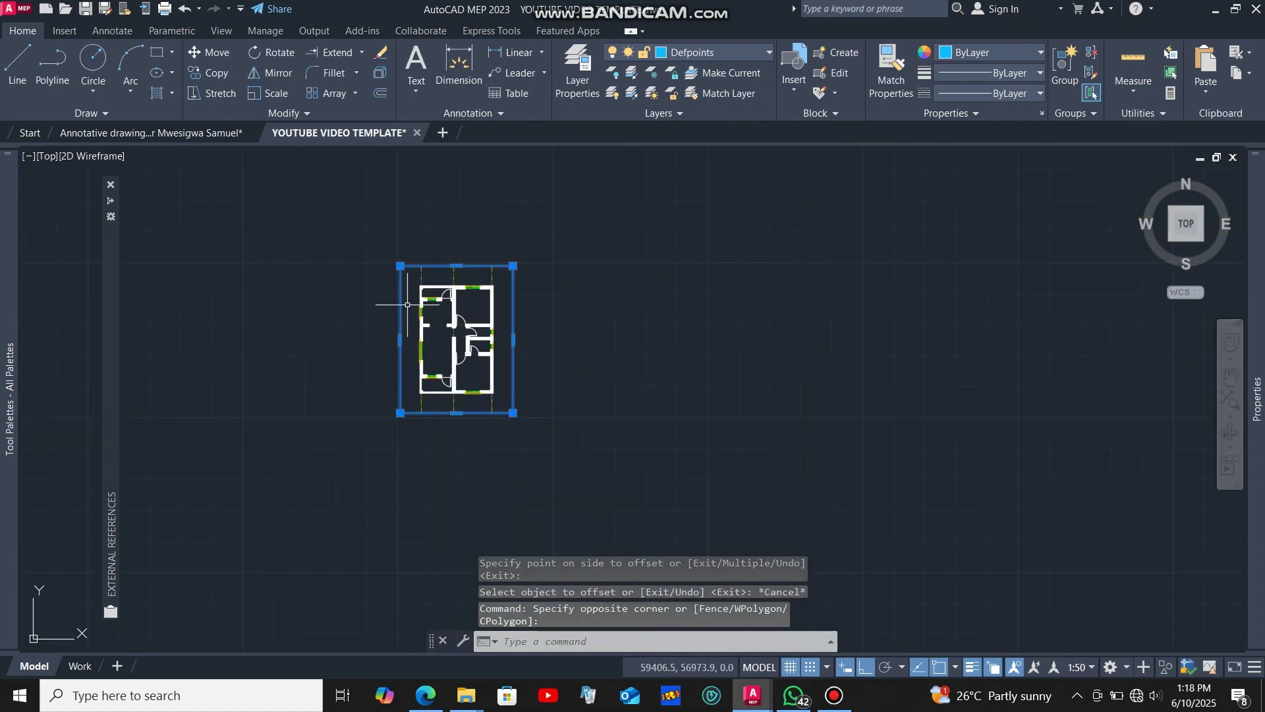
{"action": "scroll", "coordinate": [387, 277], "scroll_direction": "up", "scroll_amount": 2}
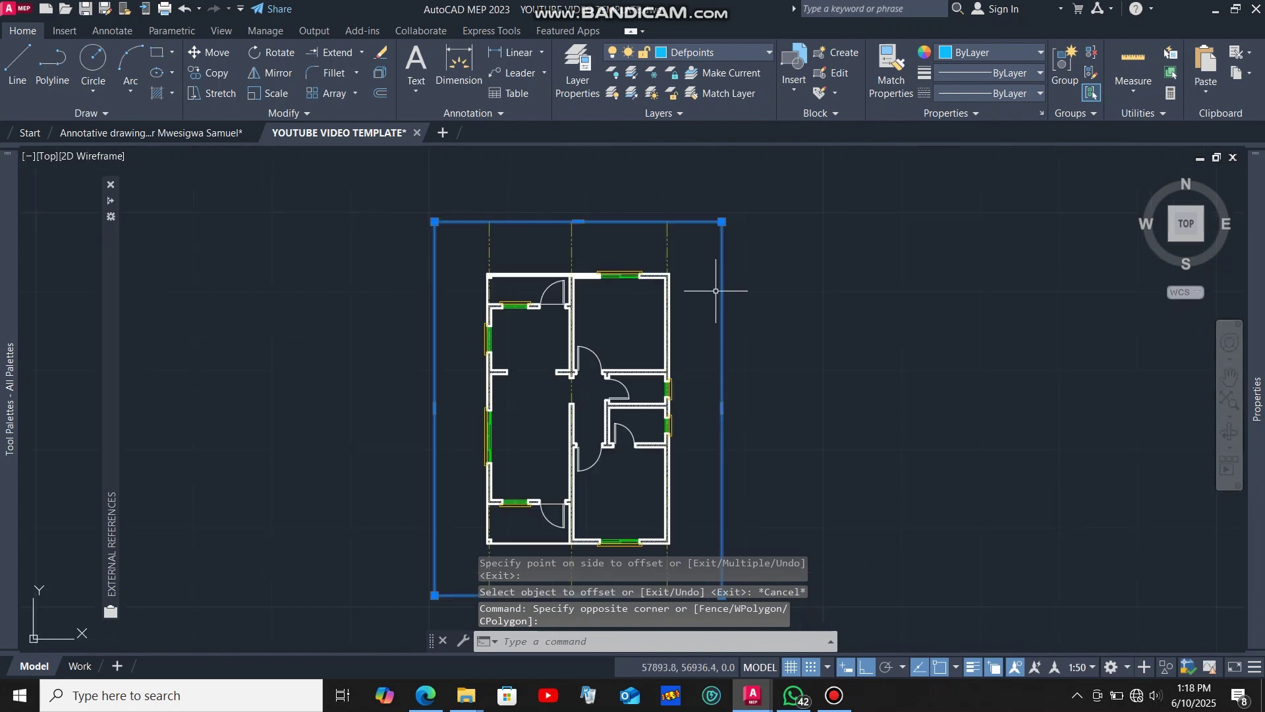
{"action": "left_click", "coordinate": [341, 51]}
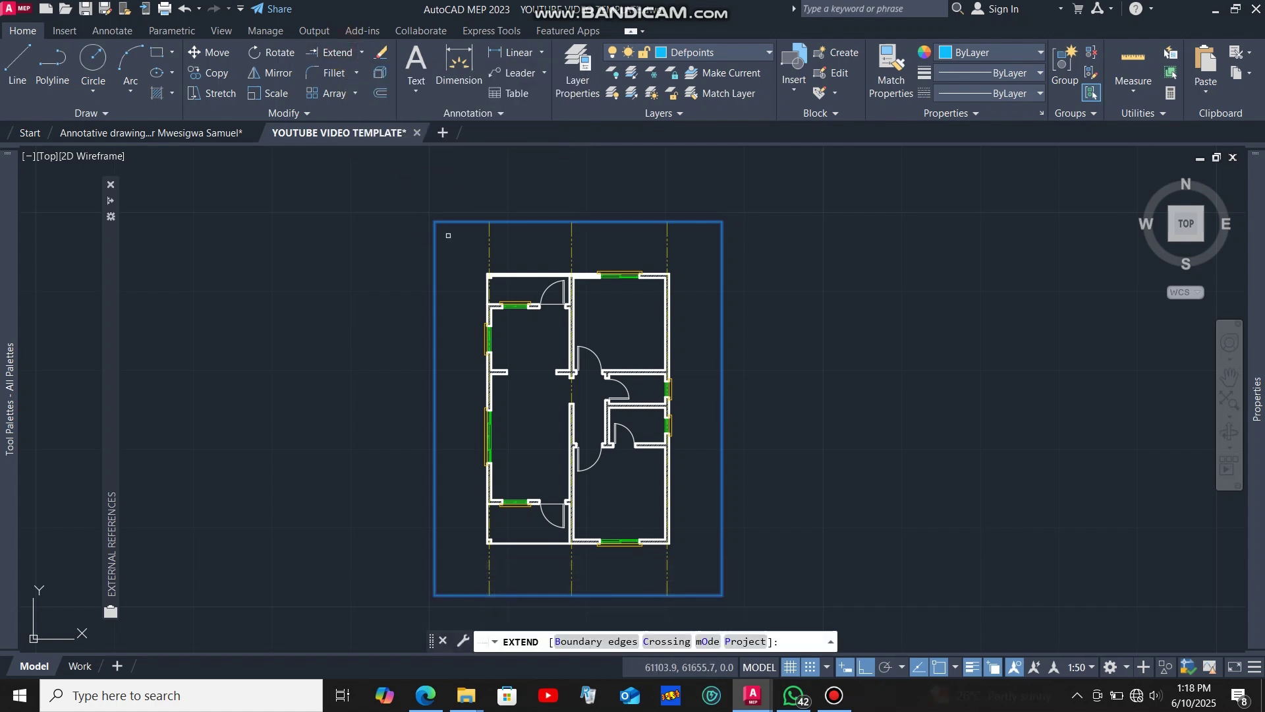
{"action": "scroll", "coordinate": [486, 283], "scroll_direction": "up", "scroll_amount": 5}
{"action": "left_click", "coordinate": [568, 433]}
{"action": "scroll", "coordinate": [560, 348], "scroll_direction": "up", "scroll_amount": 2}
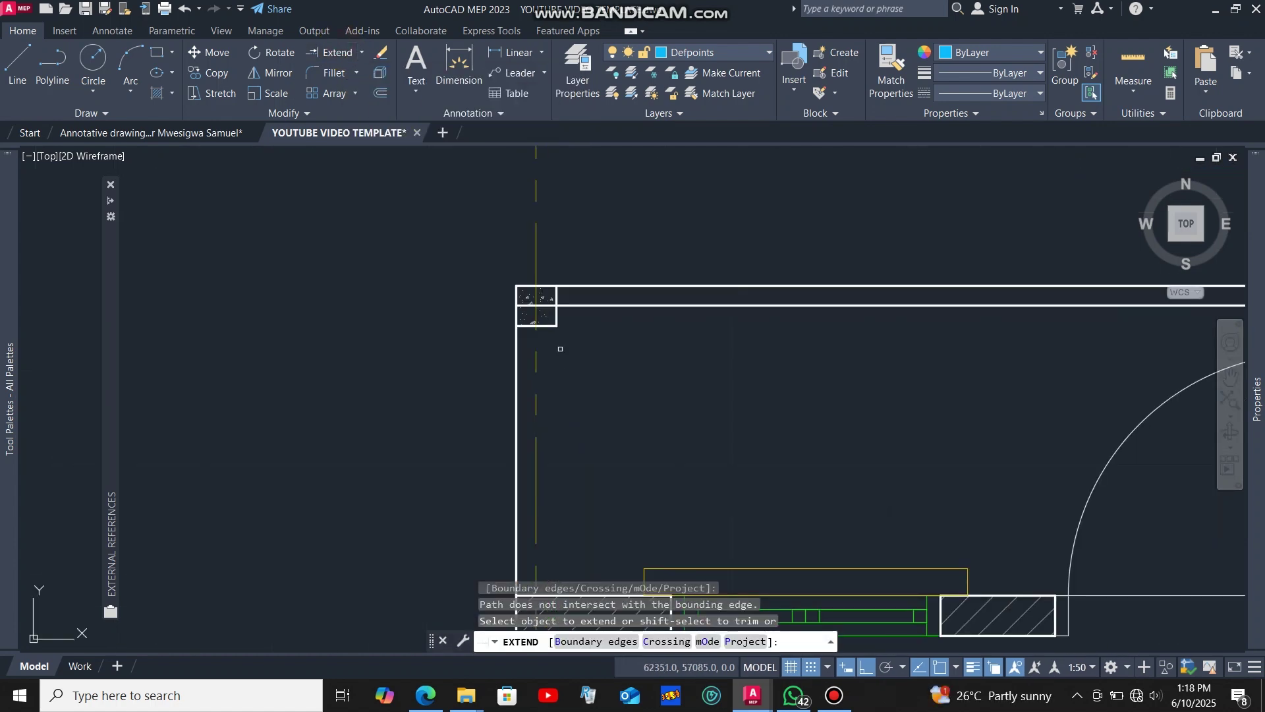
{"action": "scroll", "coordinate": [567, 323], "scroll_direction": "up", "scroll_amount": 2}
{"action": "left_click", "coordinate": [570, 297]}
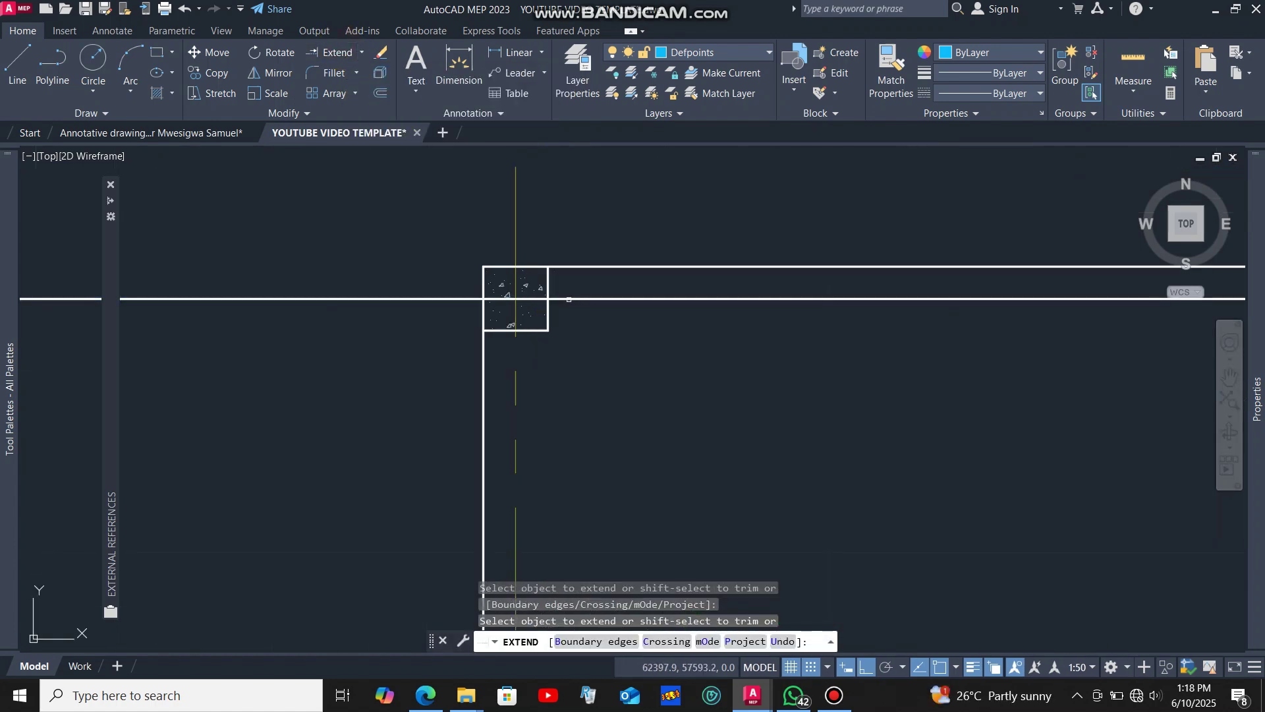
{"action": "scroll", "coordinate": [501, 336], "scroll_direction": "down", "scroll_amount": 3}
{"action": "left_click", "coordinate": [386, 190]}
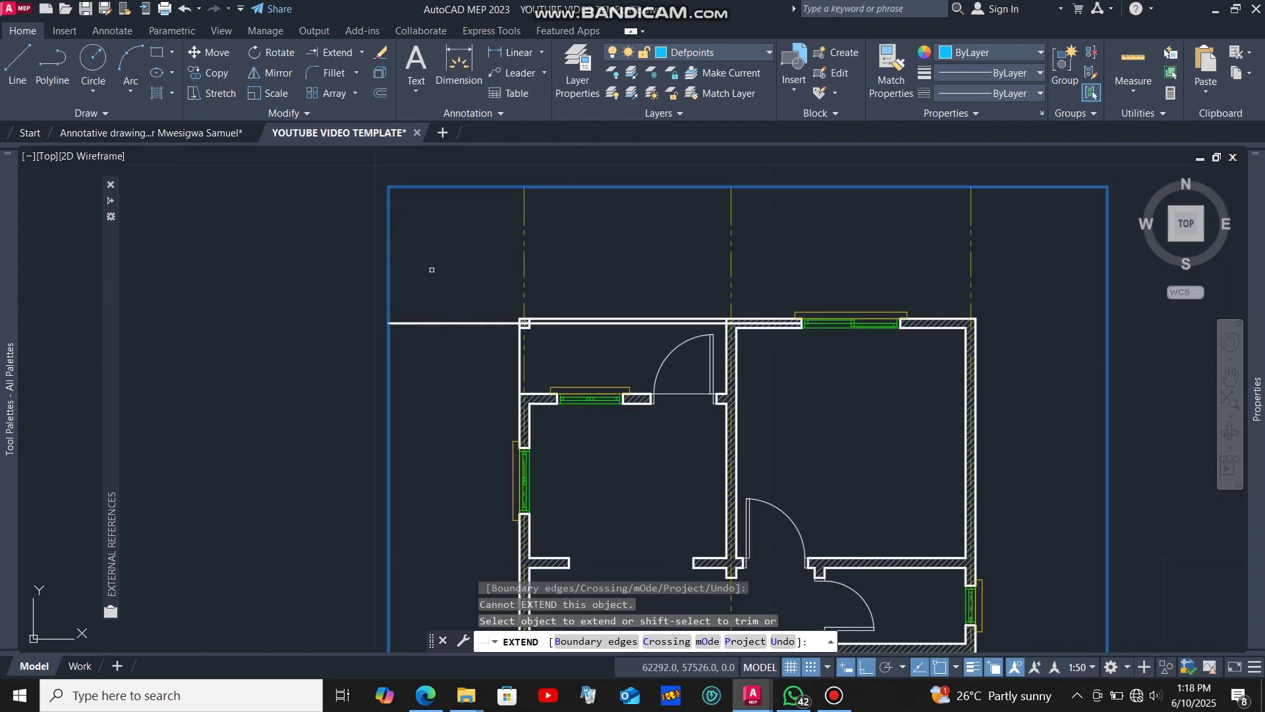
- Extend the right end of the upper wall's centreline to the boundary rectangle's right edge
{"action": "scroll", "coordinate": [904, 356], "scroll_direction": "up", "scroll_amount": 3}
{"action": "scroll", "coordinate": [626, 277], "scroll_direction": "up", "scroll_amount": 3}
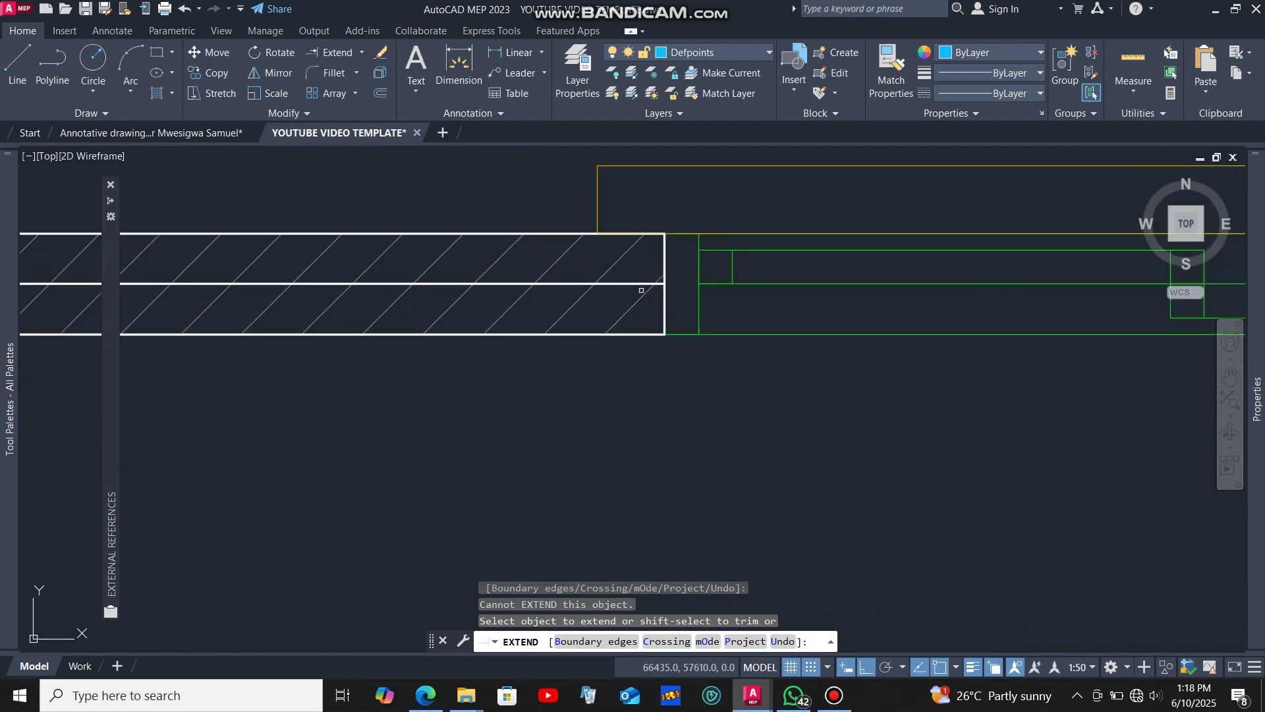
{"action": "left_click", "coordinate": [640, 287]}
{"action": "scroll", "coordinate": [698, 328], "scroll_direction": "down", "scroll_amount": 5}
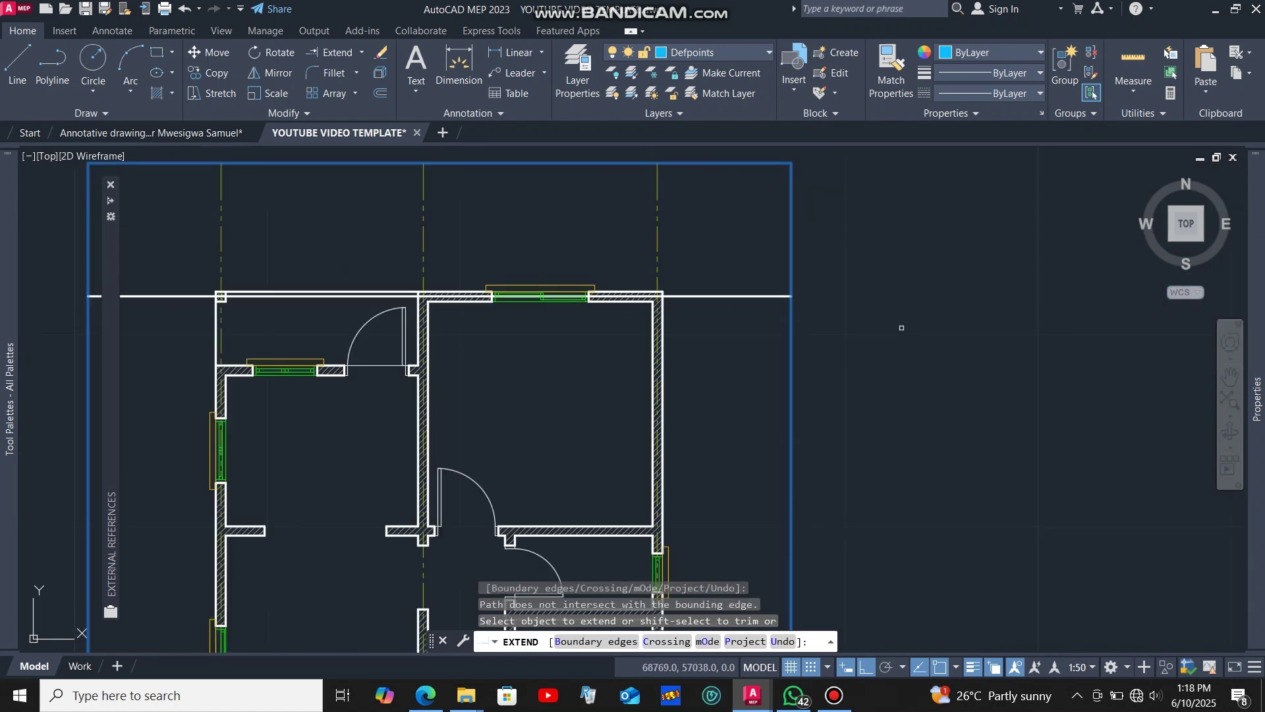
{"action": "key", "text": "Escape"}
- Assign the extended centreline of the upper wall to the GRID LINES layer
{"action": "left_click", "coordinate": [810, 334]}
{"action": "left_click", "coordinate": [719, 263]}
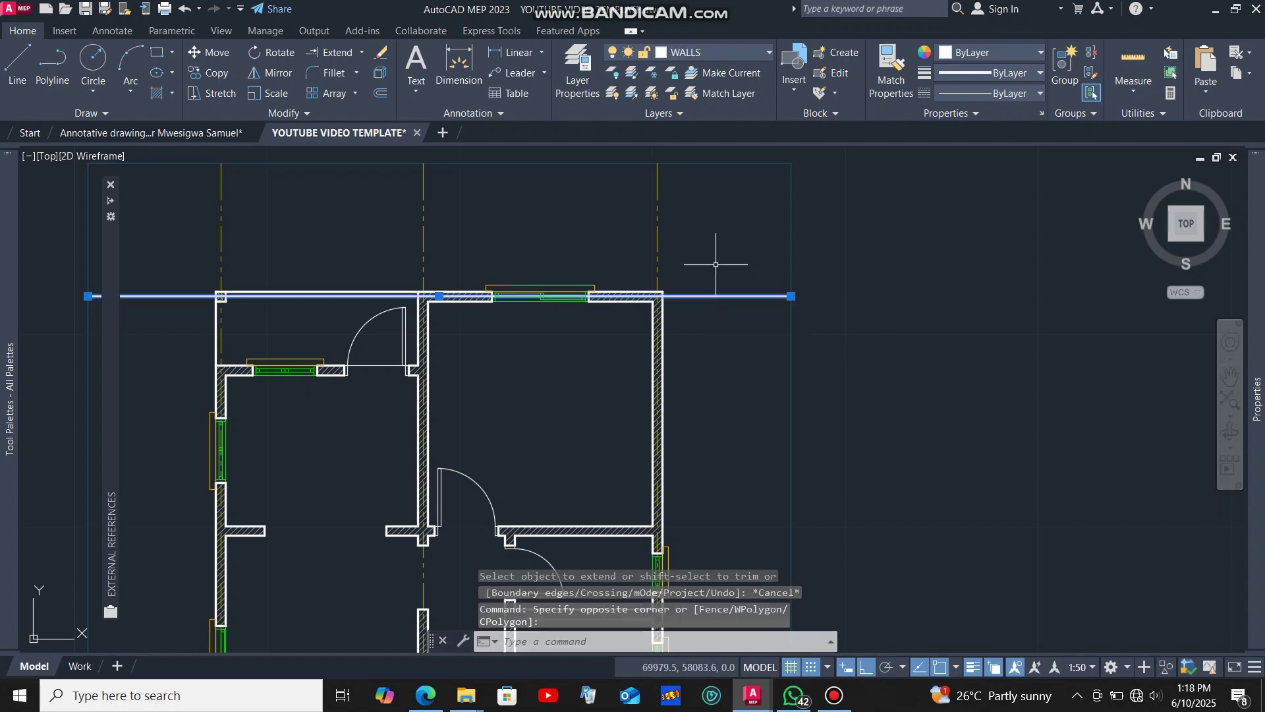
{"action": "left_click", "coordinate": [753, 53]}
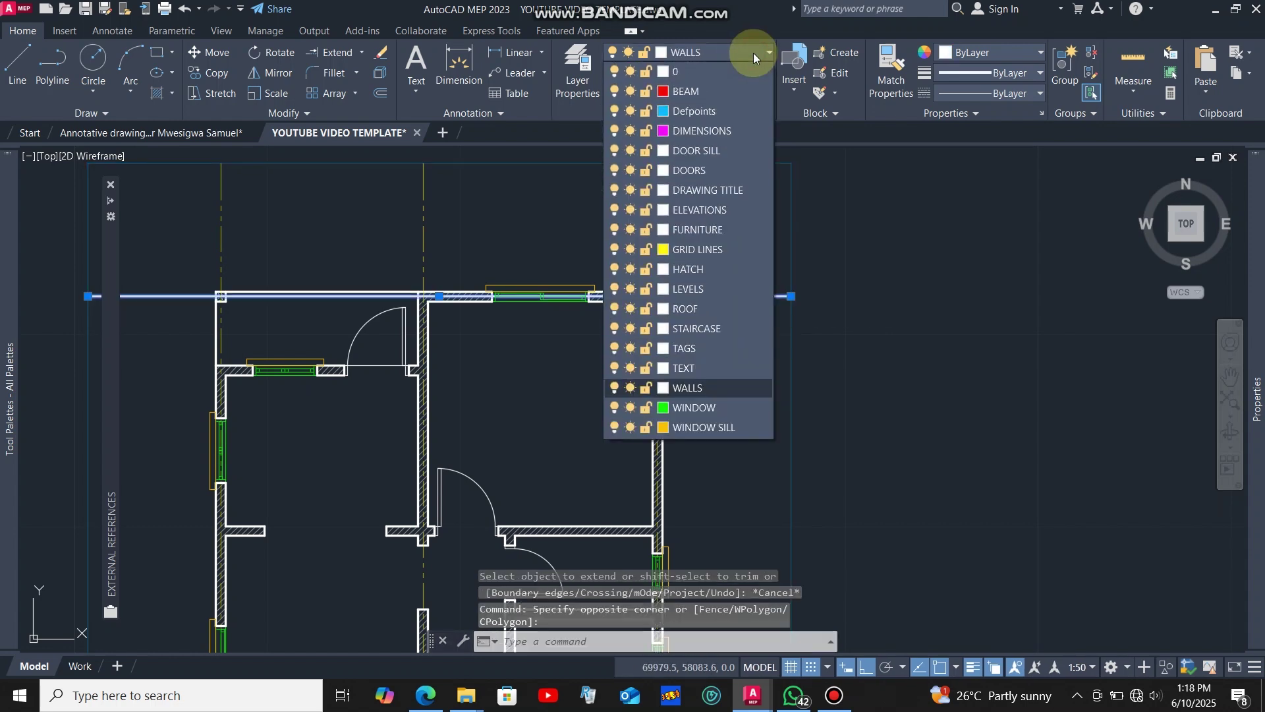
{"action": "left_click", "coordinate": [728, 250]}
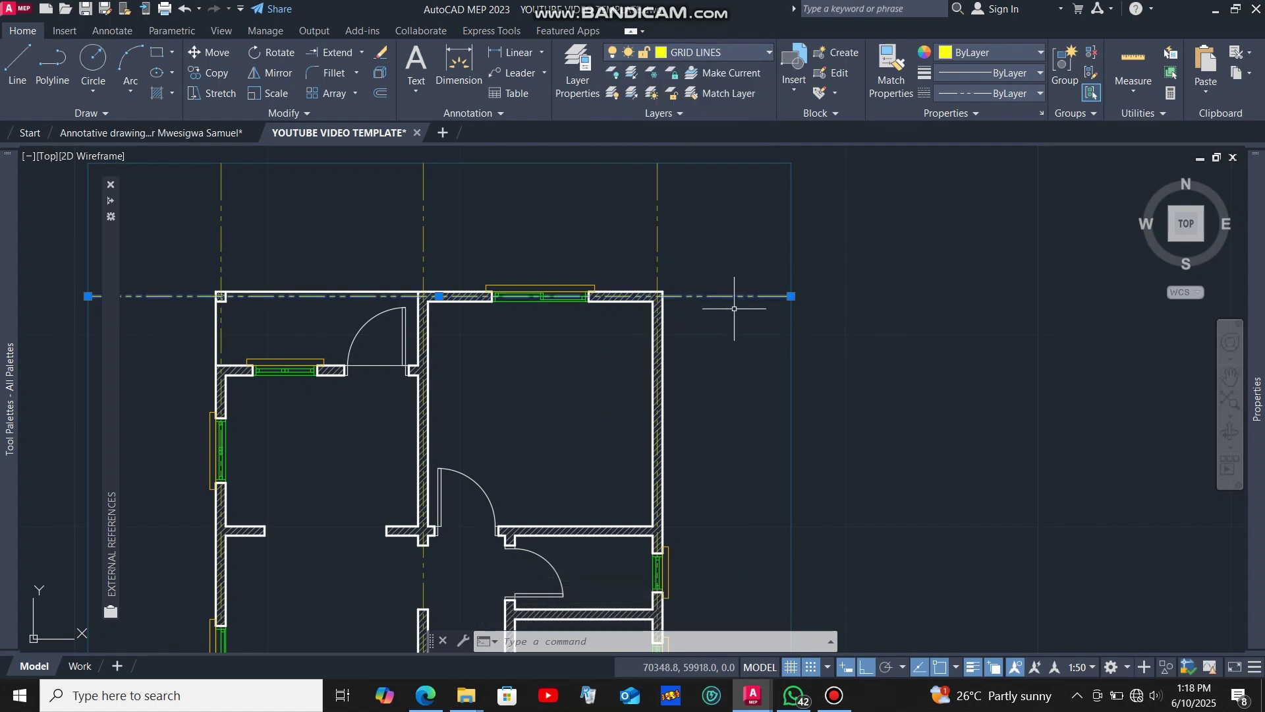
- Switch to the reference floor plan PDF in Edge, check the spacing between grid lines A and B, and return to AutoCAD
{"action": "scroll", "coordinate": [779, 237], "scroll_direction": "down", "scroll_amount": 2}
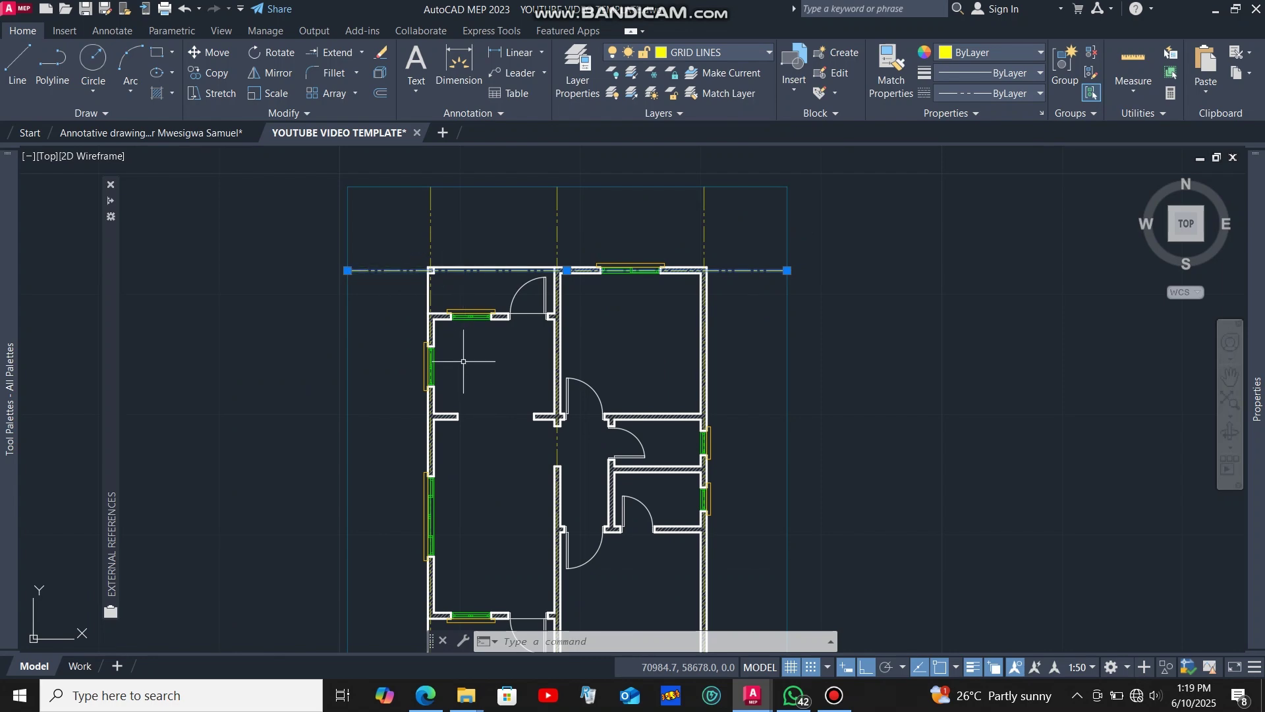
{"action": "left_click", "coordinate": [425, 704]}
{"action": "scroll", "coordinate": [593, 395], "scroll_direction": "down", "scroll_amount": 1}
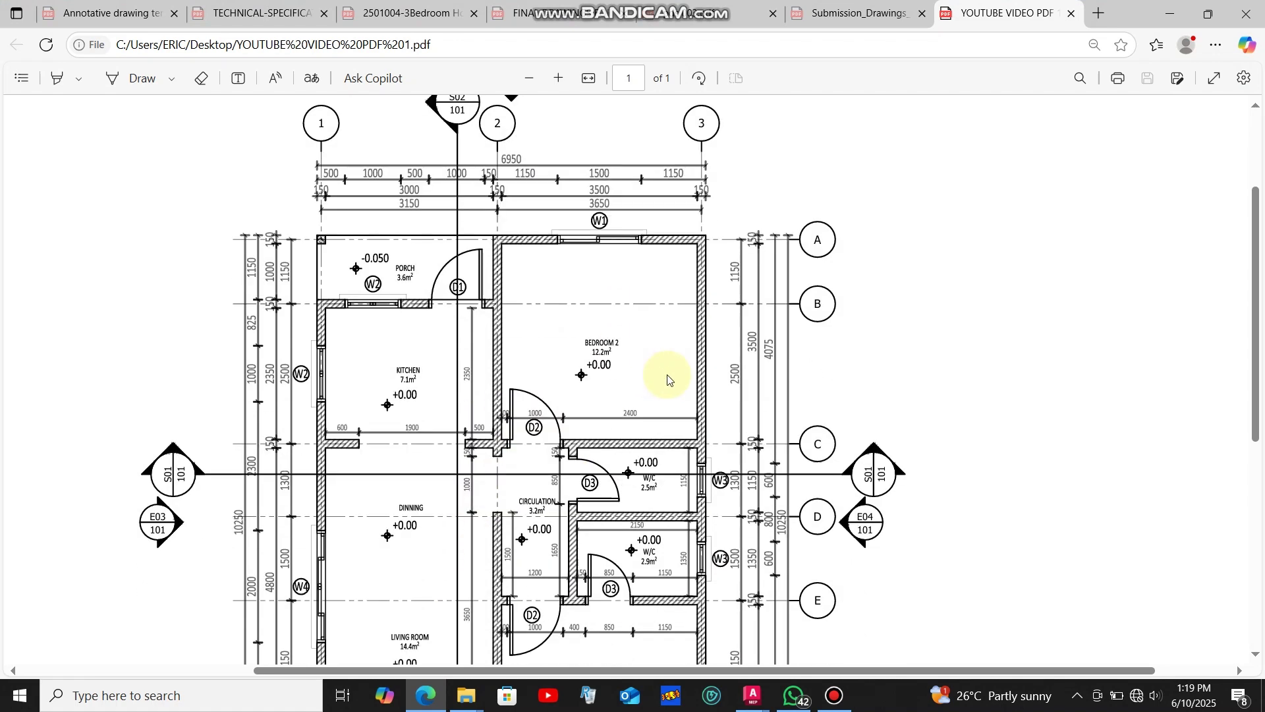
{"action": "scroll", "coordinate": [756, 264], "scroll_direction": "up", "scroll_amount": 2}
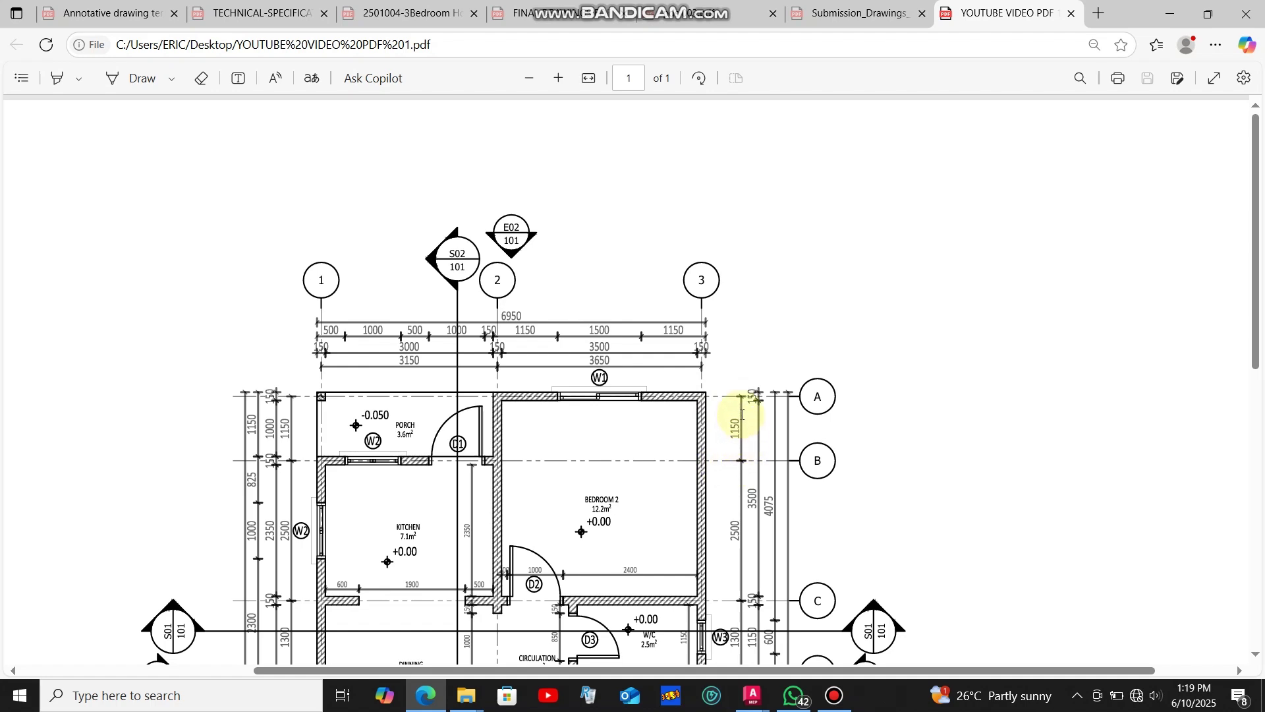
{"action": "left_click", "coordinate": [425, 702]}
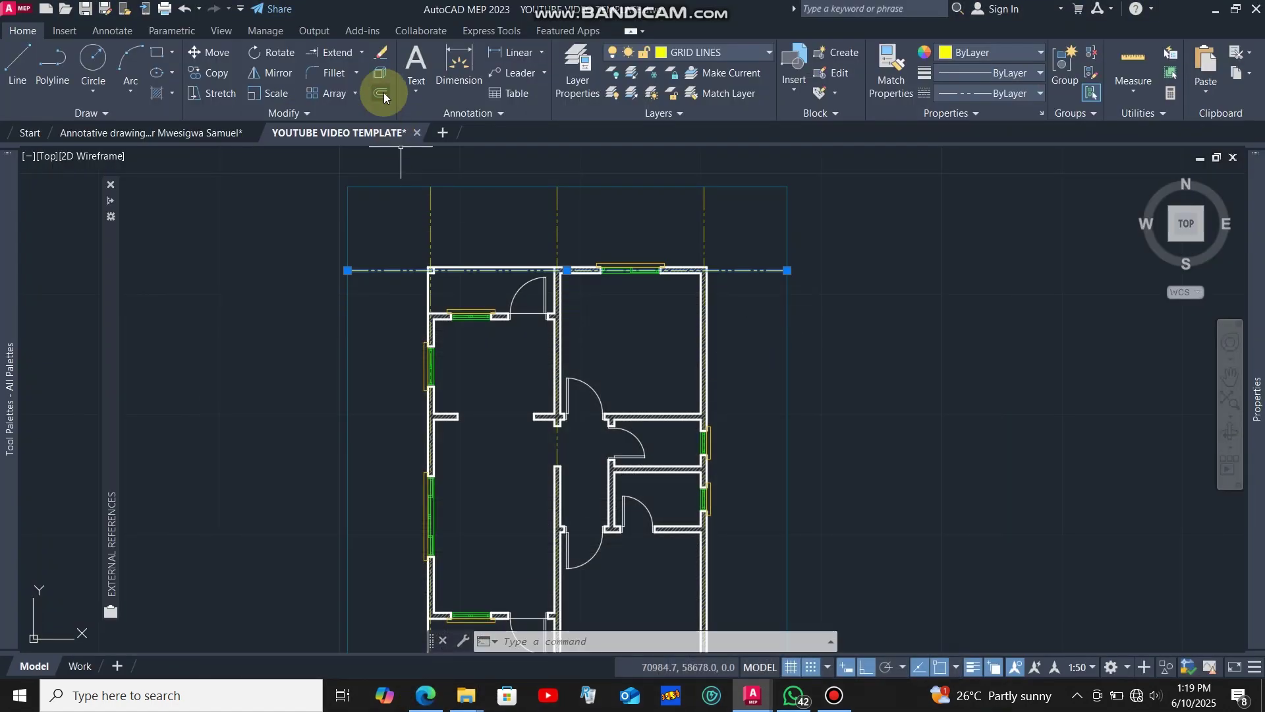
- Offset the upper wall's horizontal grid line 1150 mm downward to create grid line B
{"action": "left_click", "coordinate": [381, 91]}
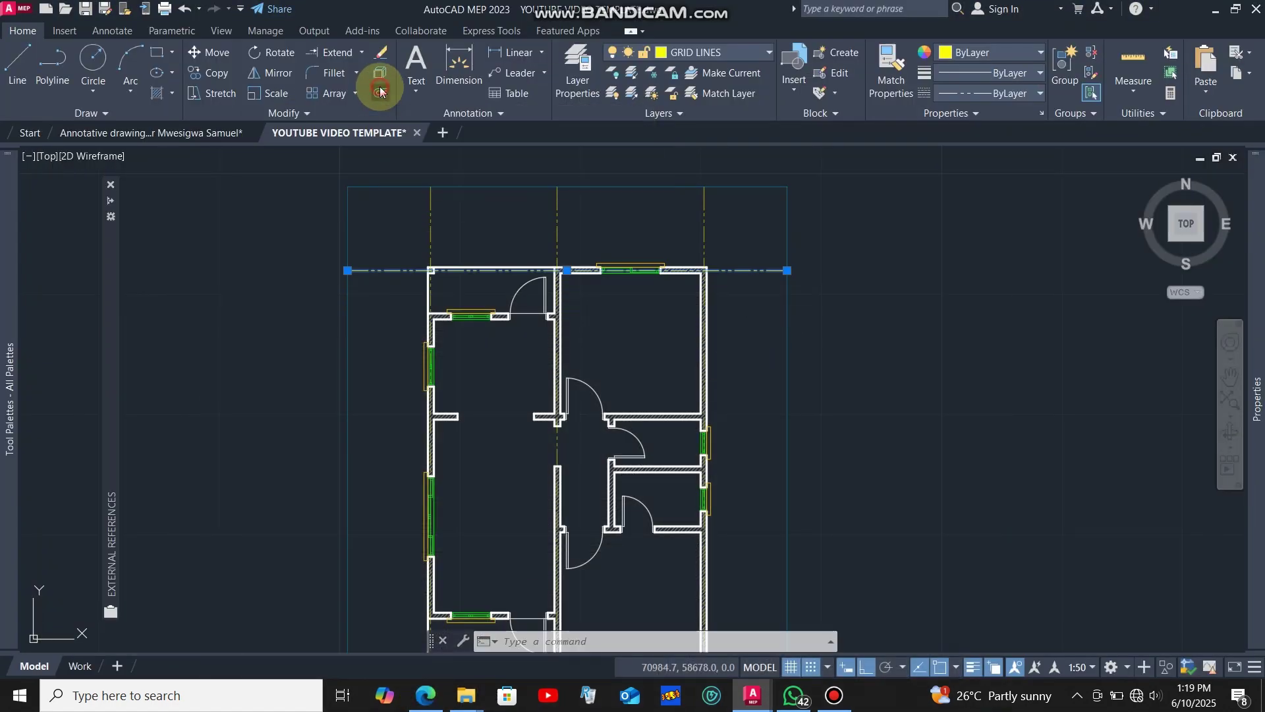
{"action": "left_click", "coordinate": [751, 270]}
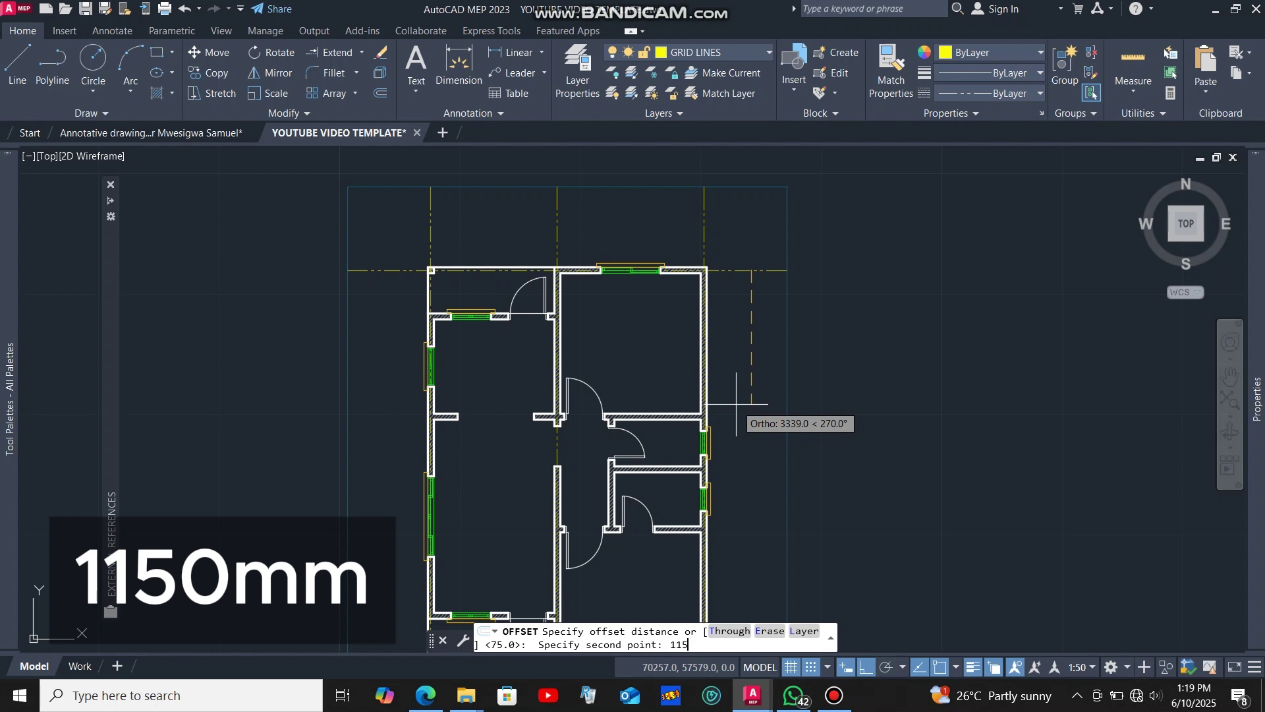
{"action": "key", "text": "Return"}
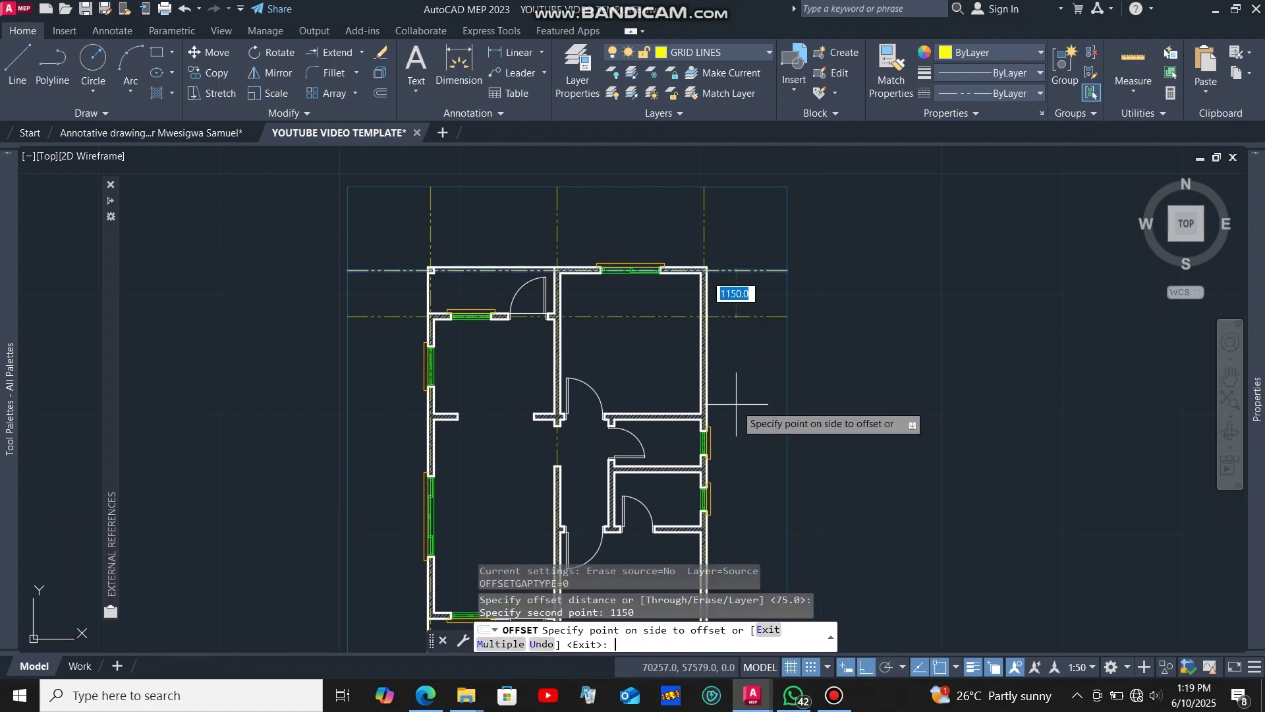
{"action": "left_click", "coordinate": [741, 382]}
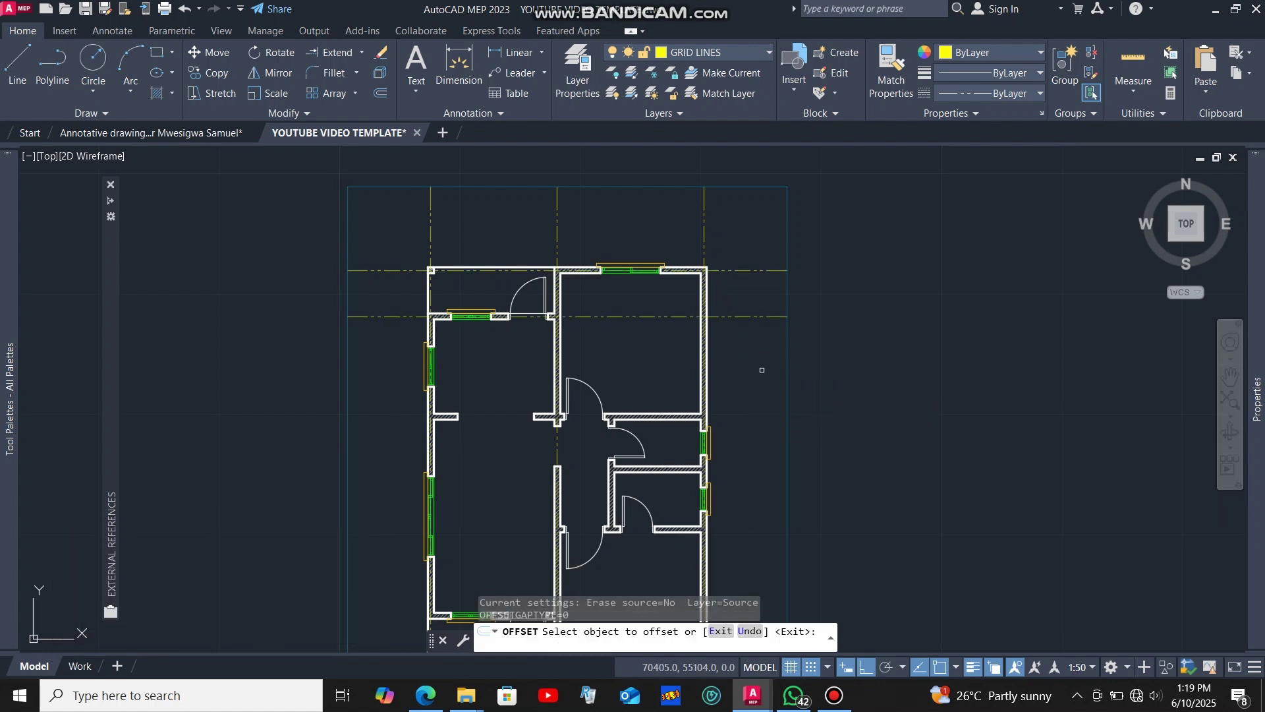
{"action": "scroll", "coordinate": [397, 320], "scroll_direction": "up", "scroll_amount": 3}
{"action": "scroll", "coordinate": [437, 273], "scroll_direction": "down", "scroll_amount": 3}
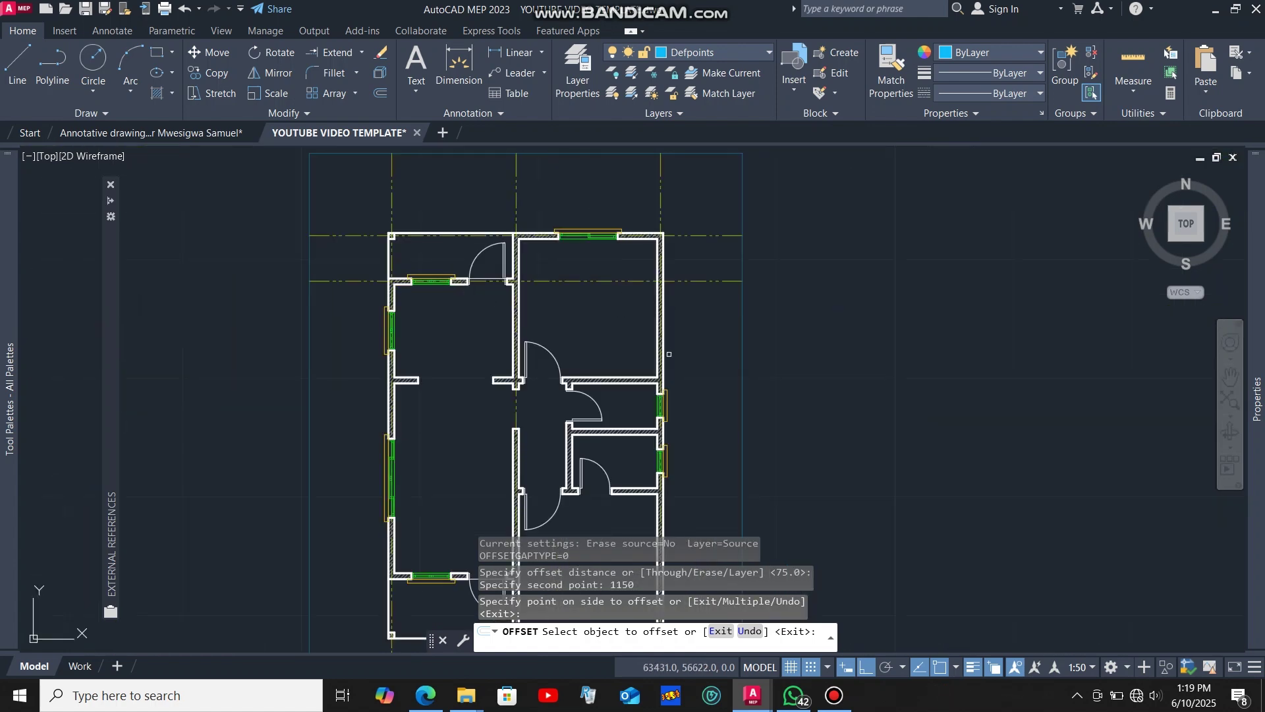
{"action": "left_click", "coordinate": [546, 382]}
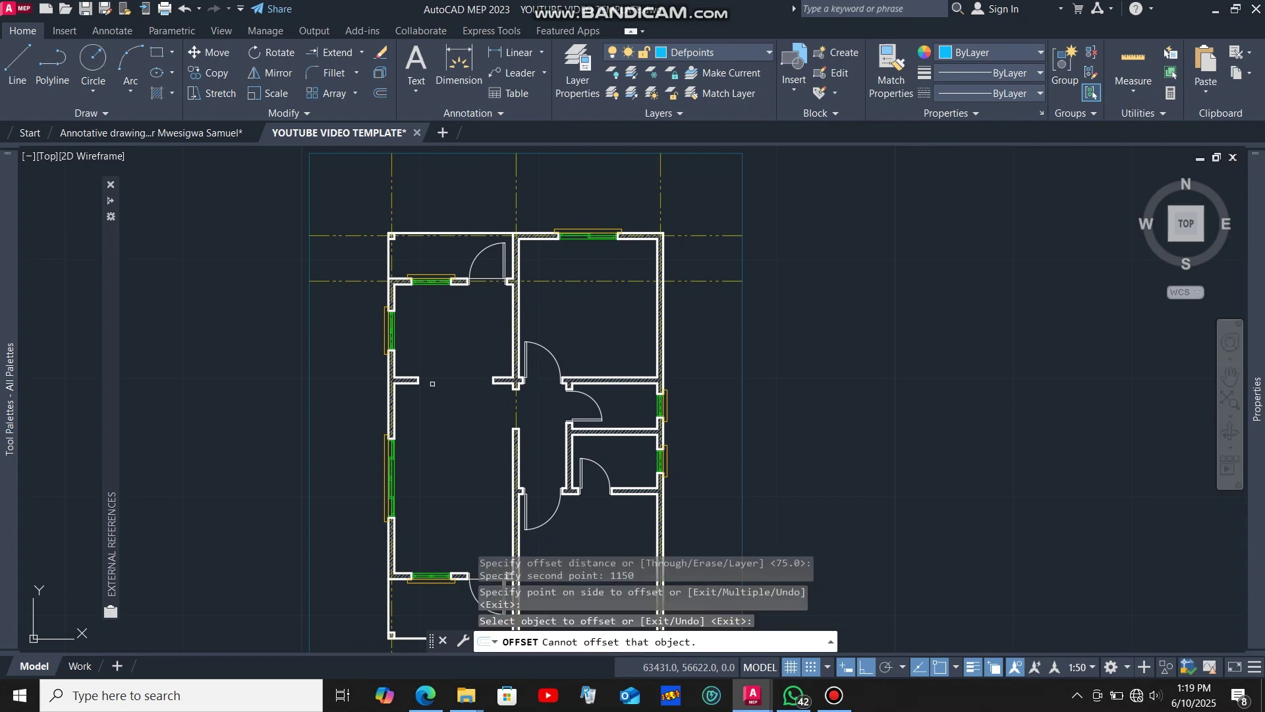
{"action": "left_click", "coordinate": [475, 379]}
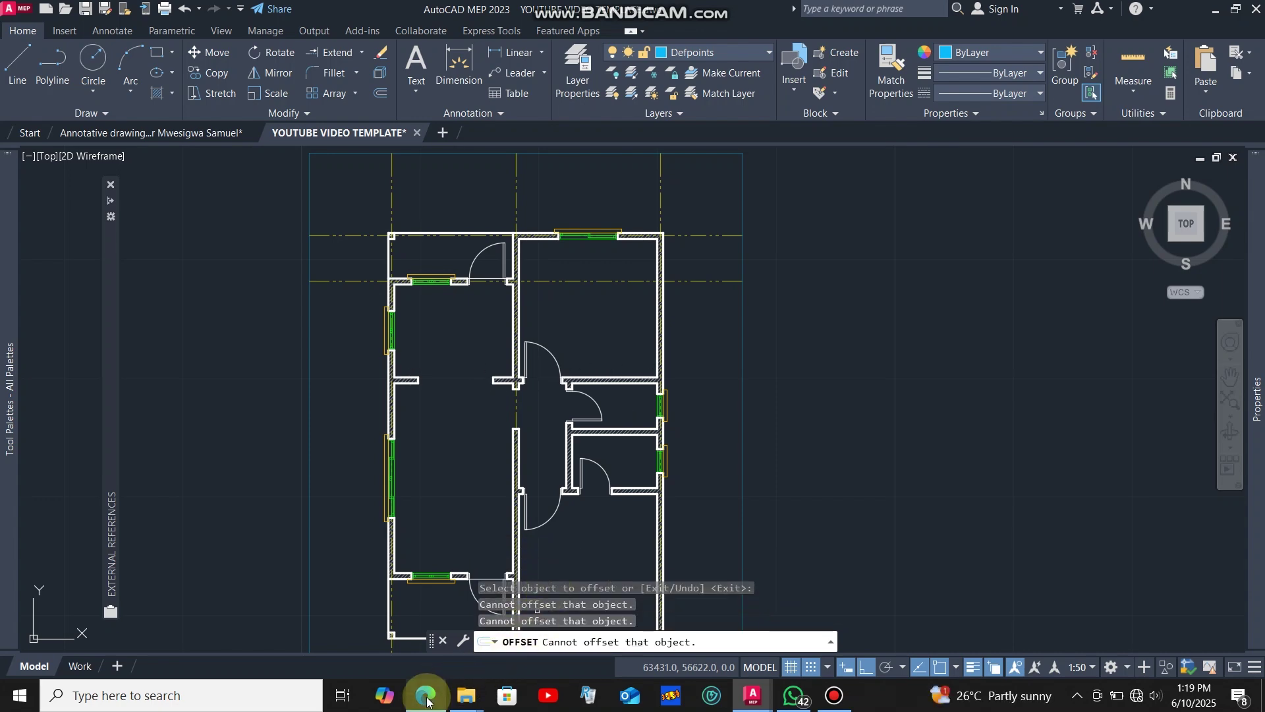
- Switch to the reference floor plan PDF in Edge and check the spacings from grid line A to grid line C
{"action": "left_click", "coordinate": [427, 700]}
{"action": "scroll", "coordinate": [697, 367], "scroll_direction": "down", "scroll_amount": 4}
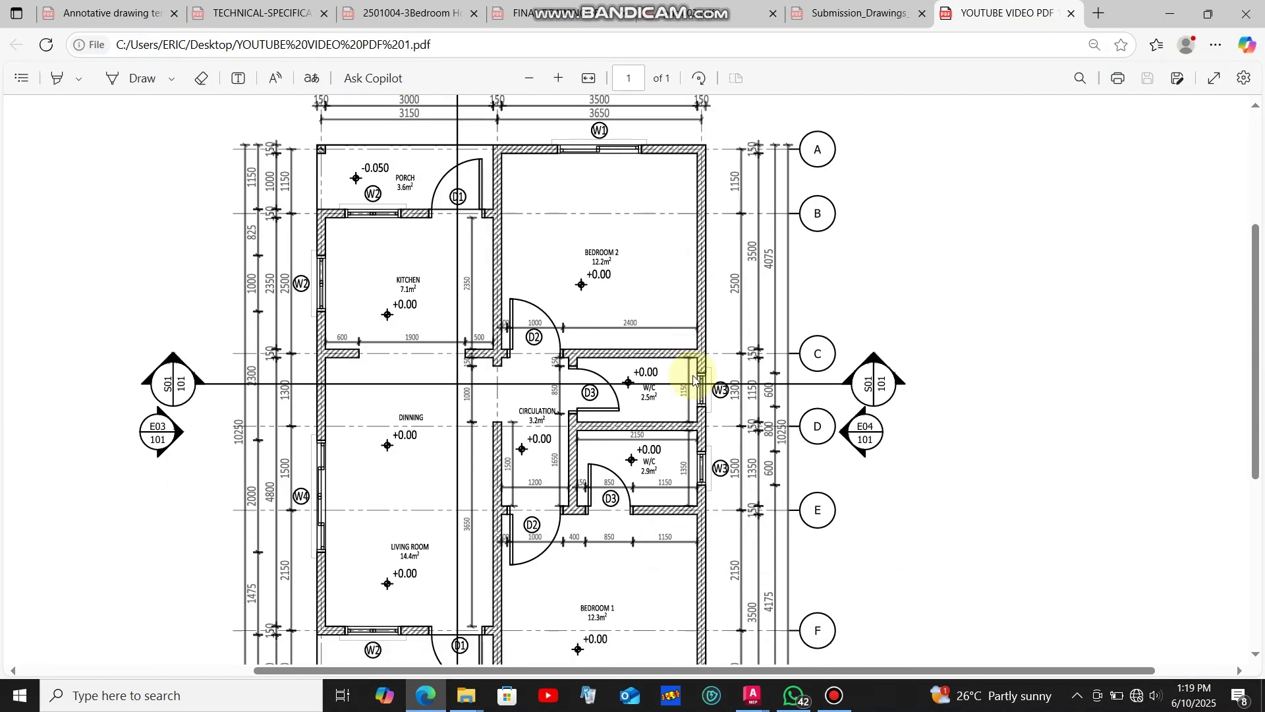
{"action": "scroll", "coordinate": [695, 380], "scroll_direction": "down", "scroll_amount": 2}
{"action": "scroll", "coordinate": [708, 321], "scroll_direction": "up", "scroll_amount": 3}
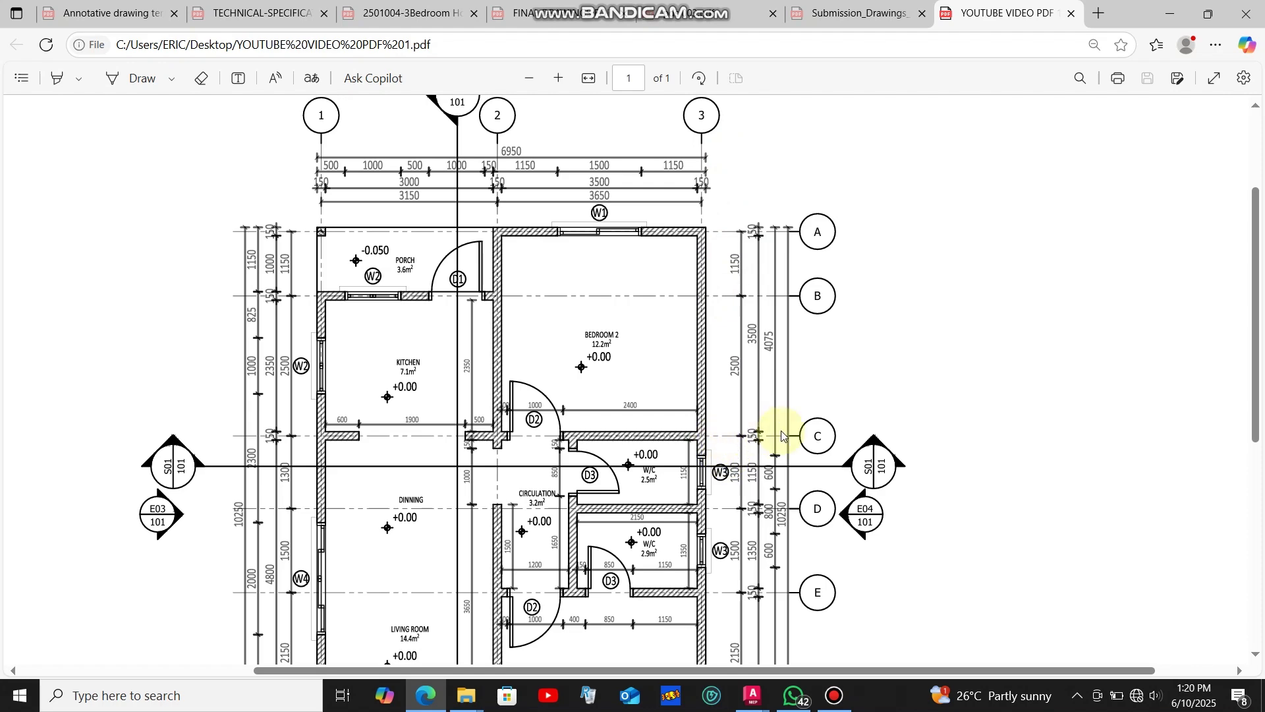
- Open Calculator, add 1150 and 2500 to get the distance between grid lines A and C, and return to AutoCAD
{"action": "left_click", "coordinate": [191, 695]}
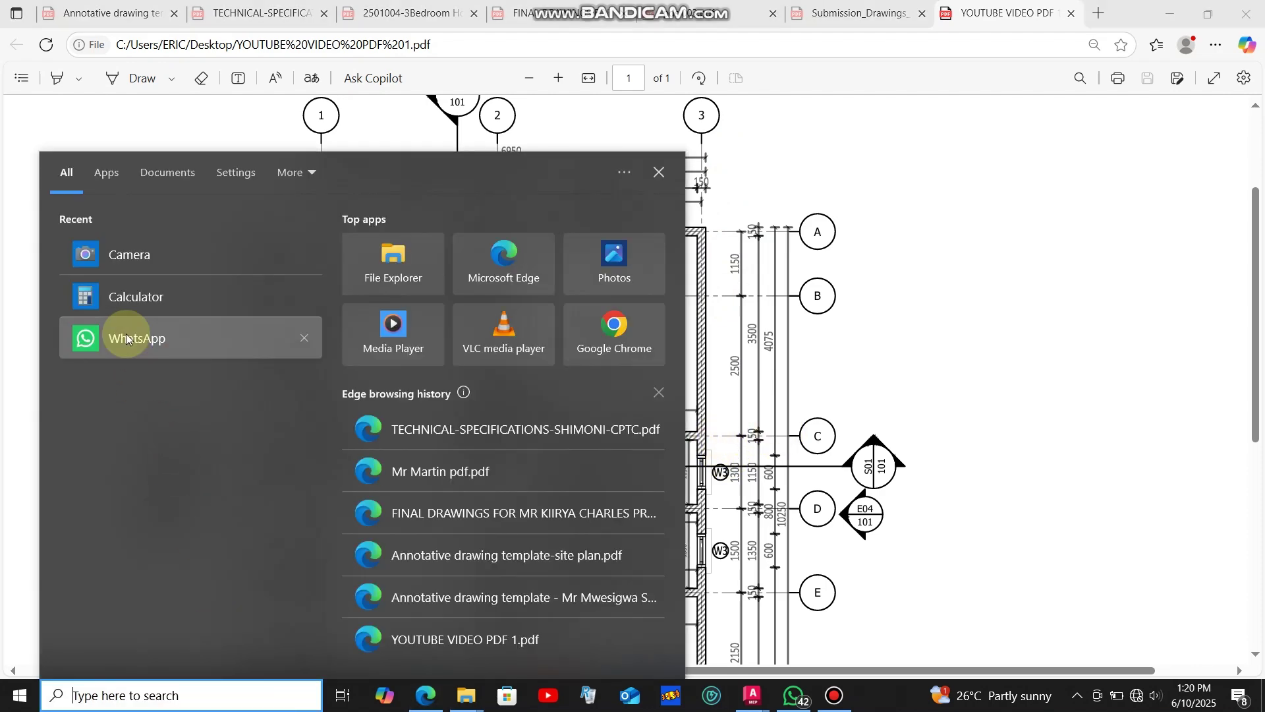
{"action": "left_click", "coordinate": [127, 296]}
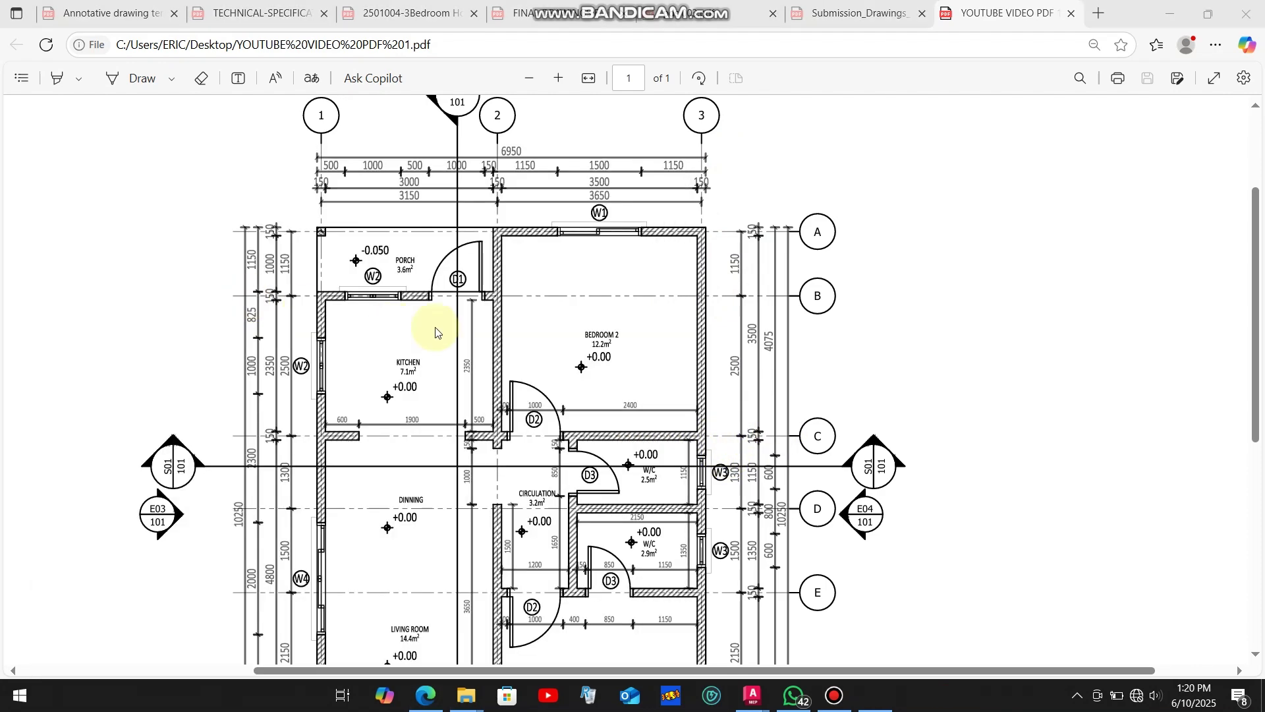
{"action": "left_click", "coordinate": [954, 572]}
{"action": "left_click", "coordinate": [954, 572]}
{"action": "left_click", "coordinate": [1053, 499]}
{"action": "left_click", "coordinate": [1054, 649]}
{"action": "left_click", "coordinate": [1206, 572]}
{"action": "left_click", "coordinate": [1058, 580]}
{"action": "left_click", "coordinate": [1045, 484]}
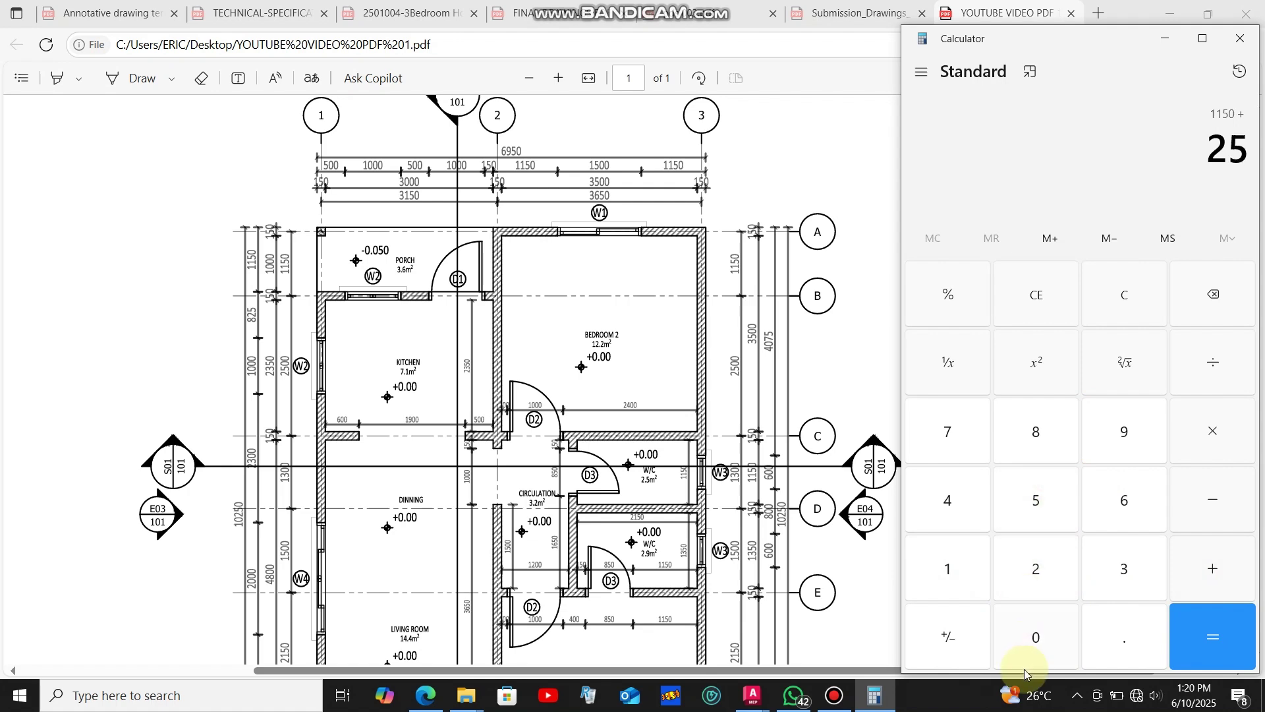
{"action": "left_click", "coordinate": [1038, 642]}
{"action": "left_click", "coordinate": [1047, 644]}
{"action": "left_click", "coordinate": [1220, 637]}
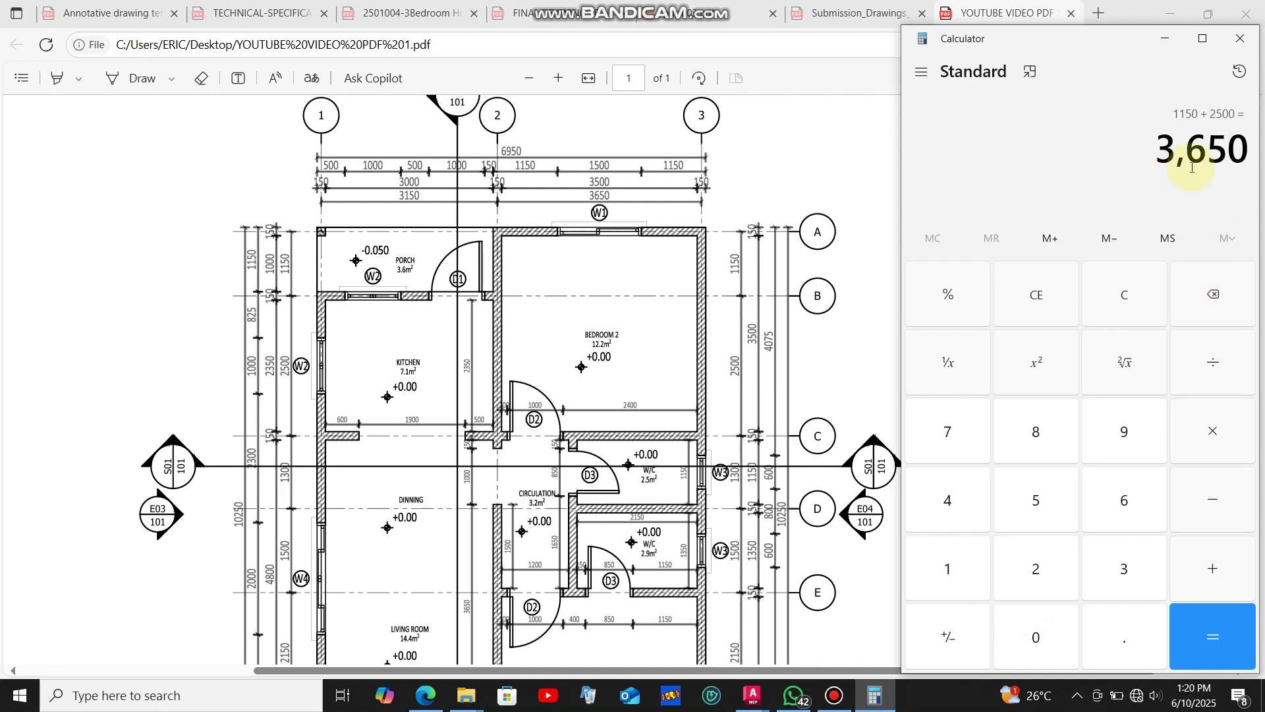
{"action": "left_click", "coordinate": [1167, 45]}
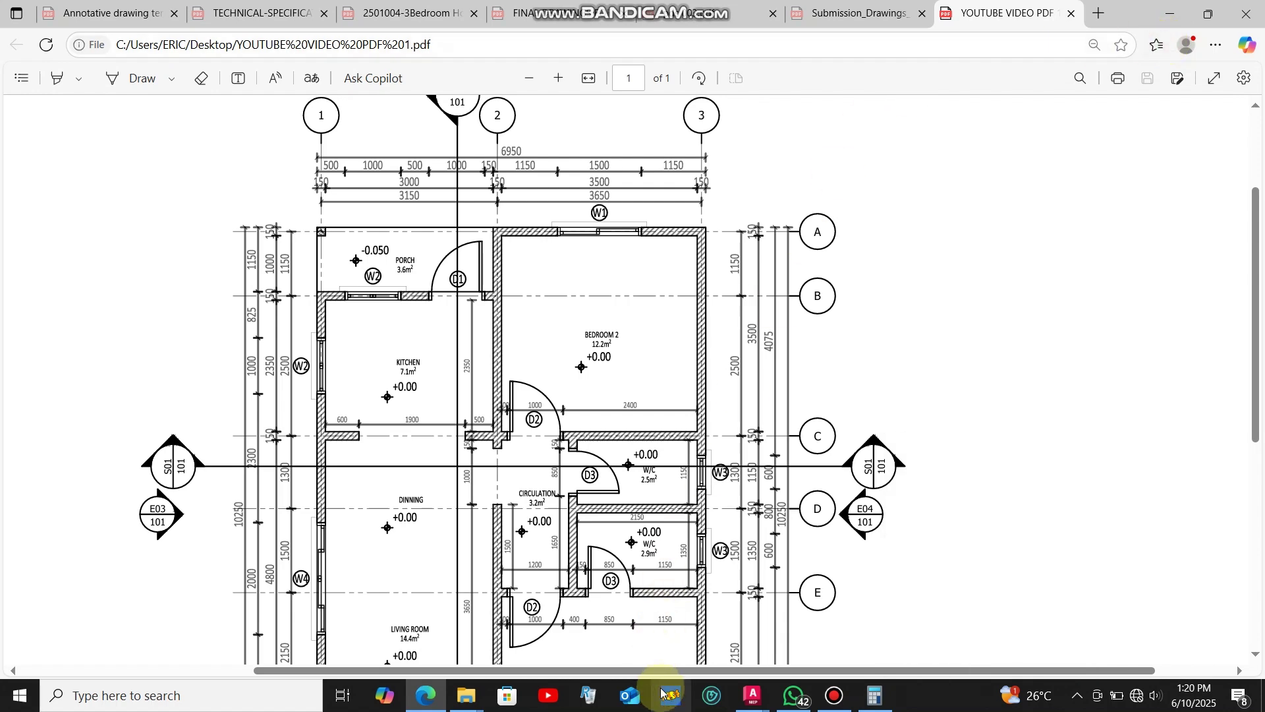
{"action": "left_click", "coordinate": [754, 696]}
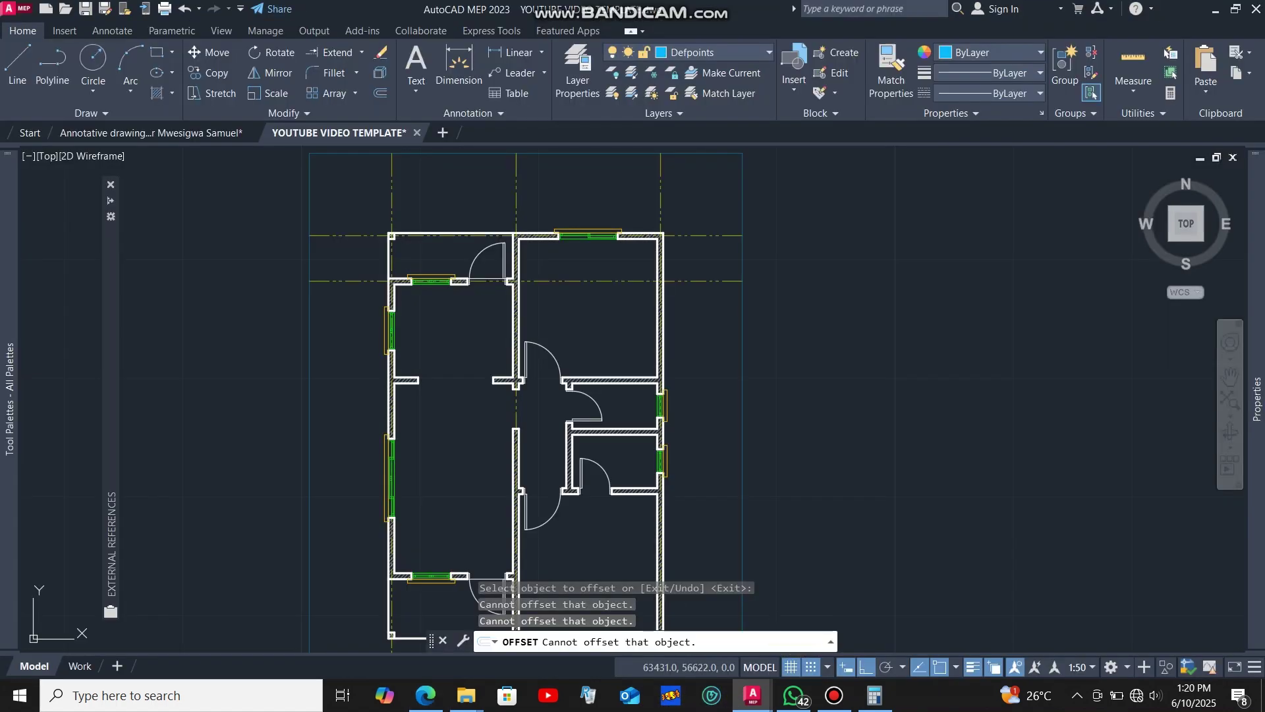
- Offset the upper wall's horizontal grid line 3650 mm downward to create grid line C
{"action": "key", "text": "Escape"}
{"action": "left_click", "coordinate": [712, 249]}
{"action": "left_click", "coordinate": [683, 217]}
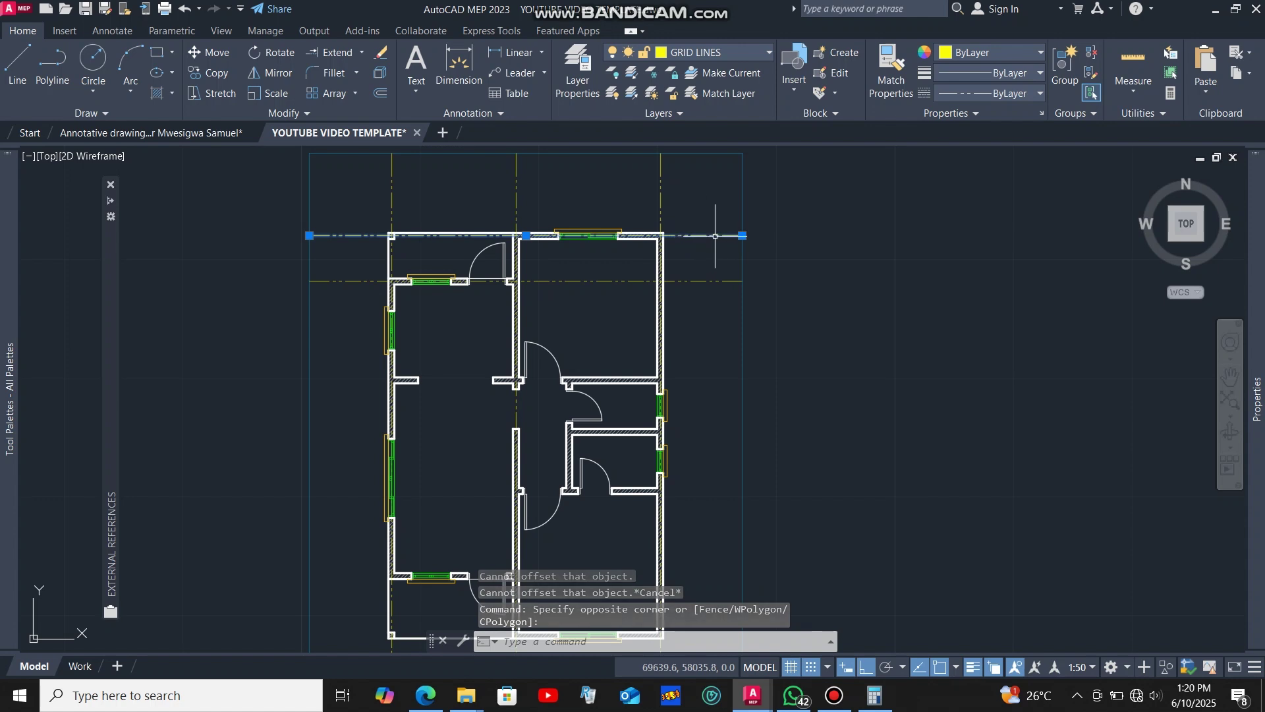
{"action": "left_click", "coordinate": [382, 93]}
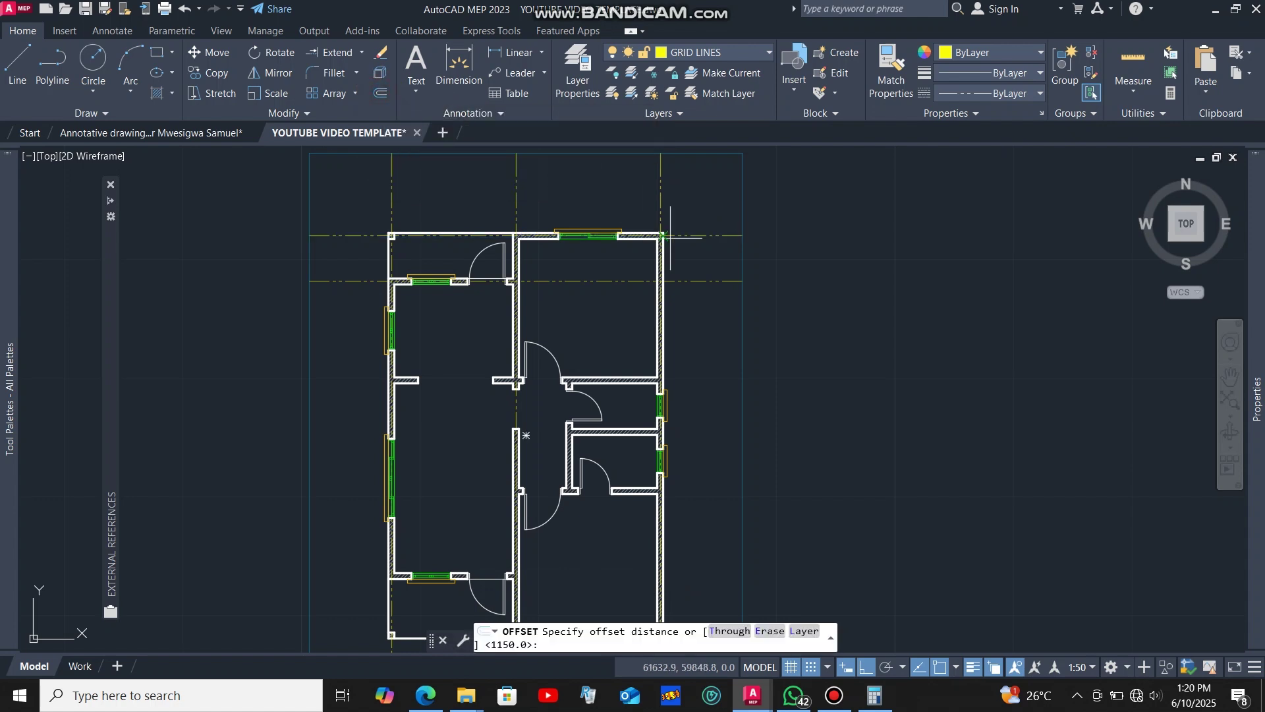
{"action": "left_click", "coordinate": [711, 235]}
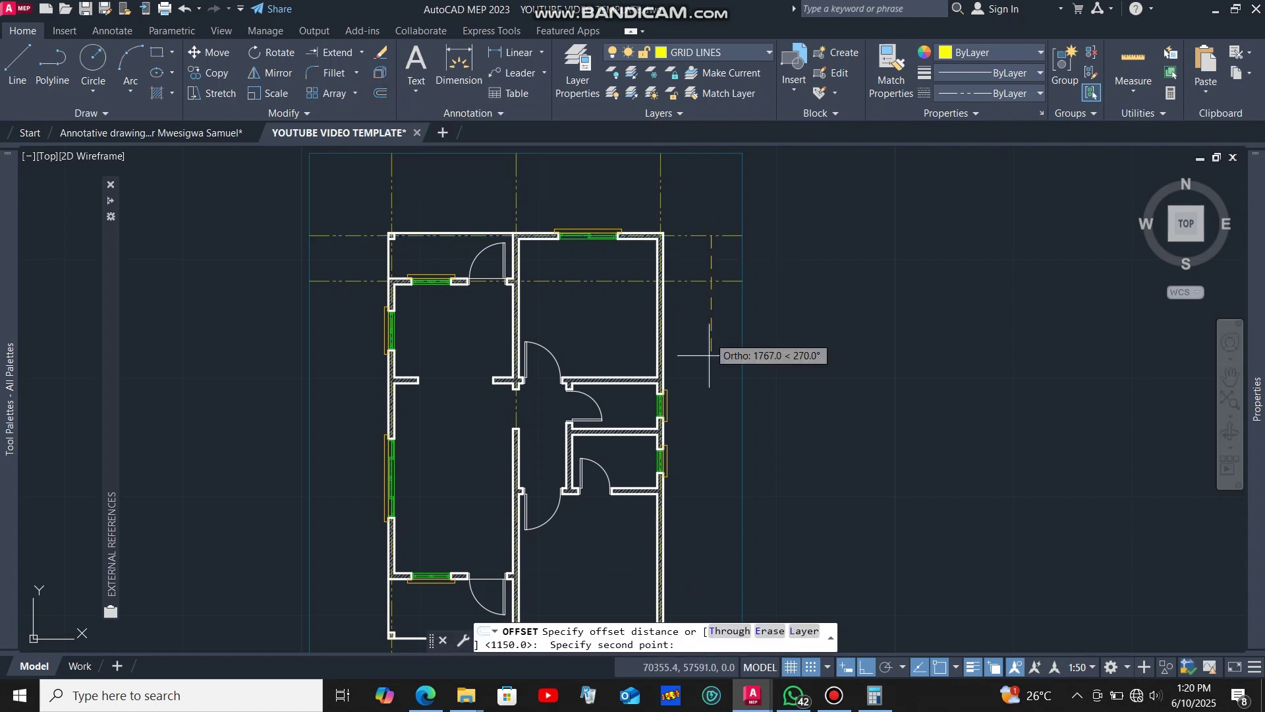
{"action": "type", "text": "3650"}
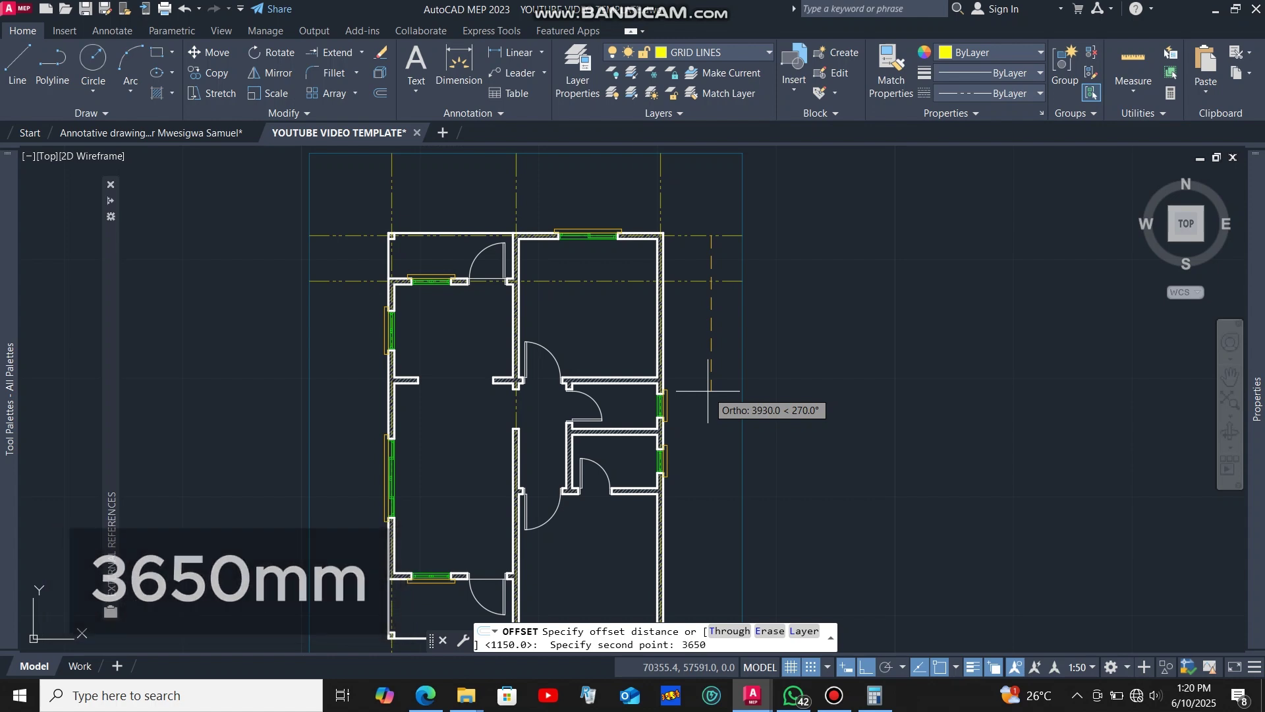
{"action": "key", "text": "Return"}
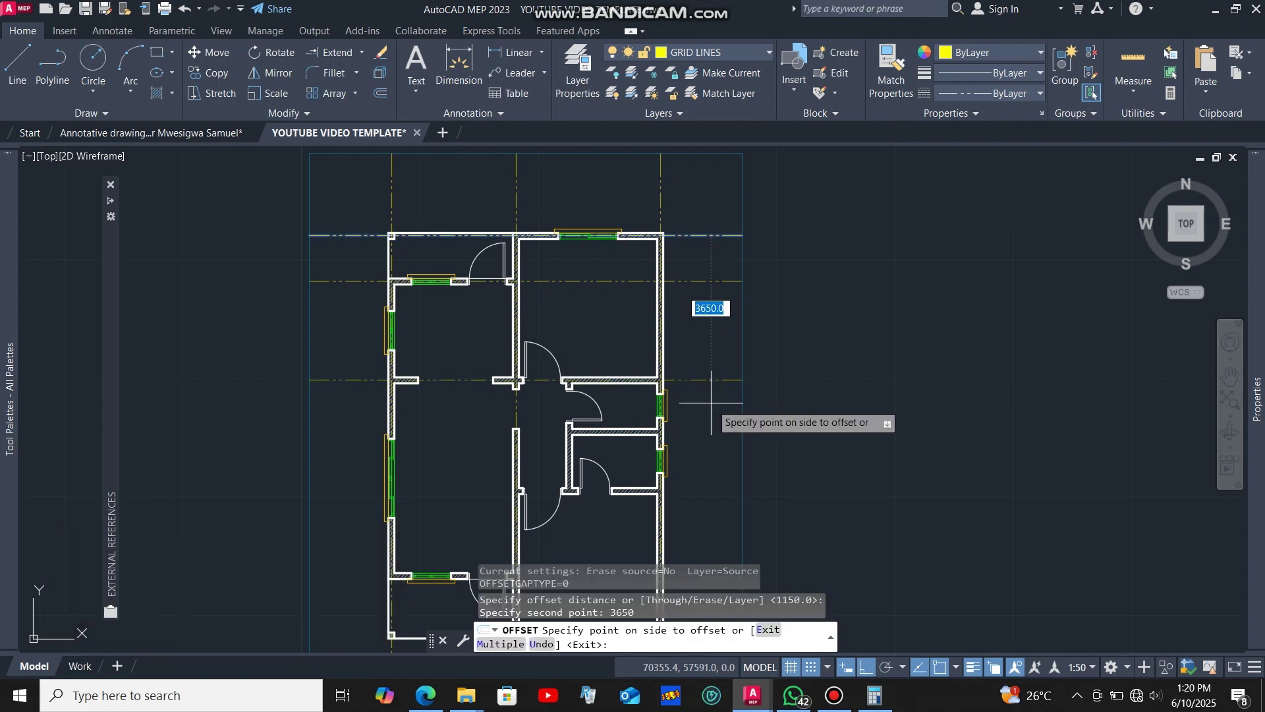
{"action": "left_click", "coordinate": [710, 400]}
{"action": "scroll", "coordinate": [673, 377], "scroll_direction": "up", "scroll_amount": 3}
{"action": "scroll", "coordinate": [680, 349], "scroll_direction": "down", "scroll_amount": 3}
{"action": "key", "text": "Escape"}
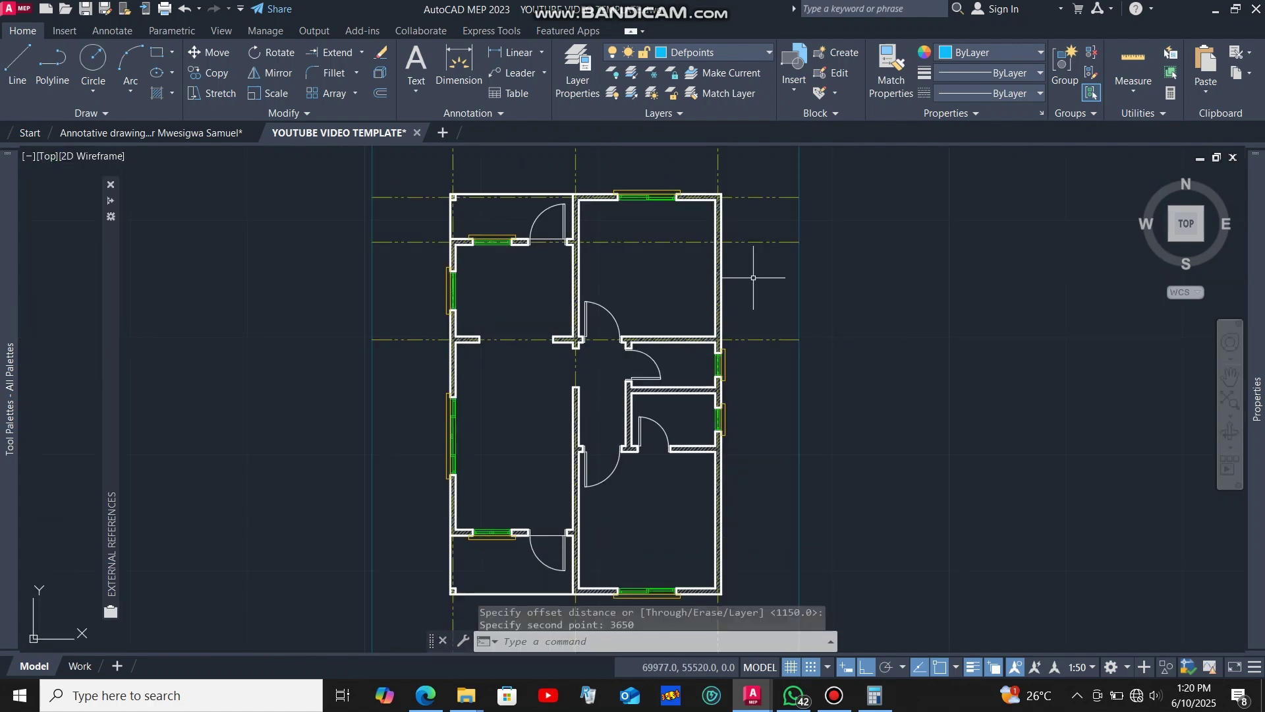
{"action": "scroll", "coordinate": [743, 264], "scroll_direction": "down", "scroll_amount": 2}
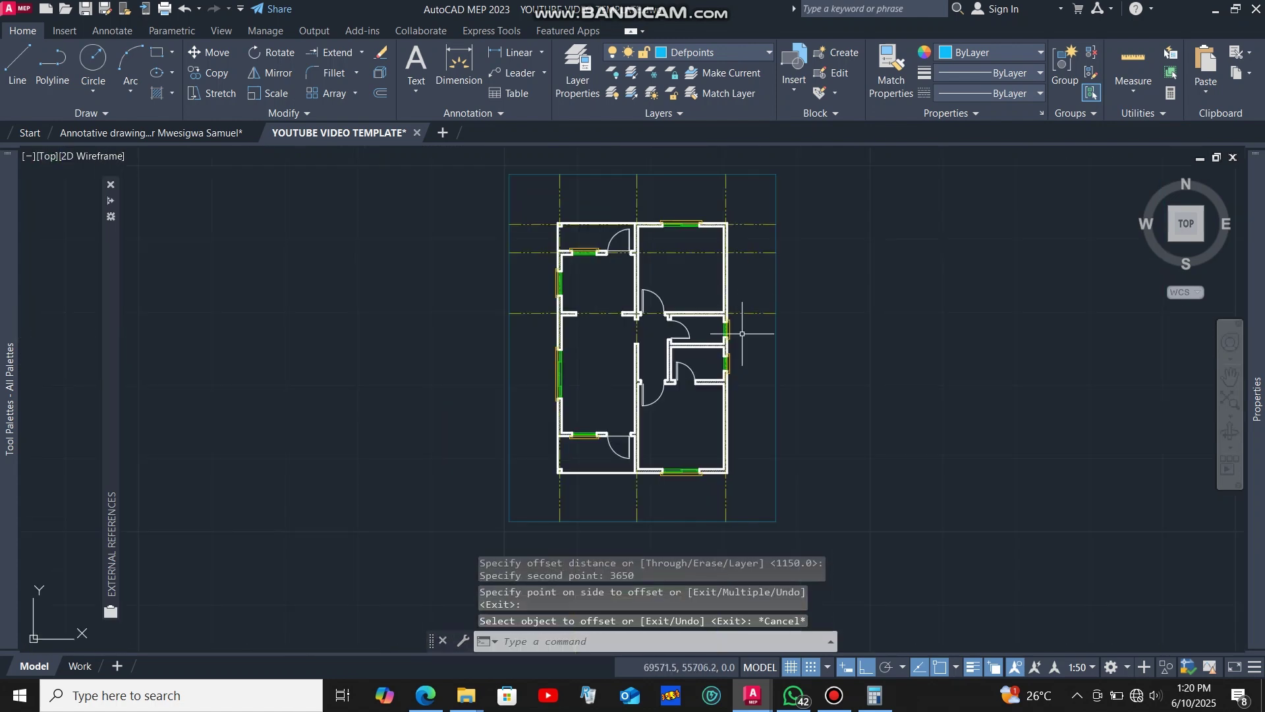
- Switch to the reference floor plan PDF in Edge, check the spacing between grid lines C and D, and return to AutoCAD
{"action": "left_click", "coordinate": [426, 697]}
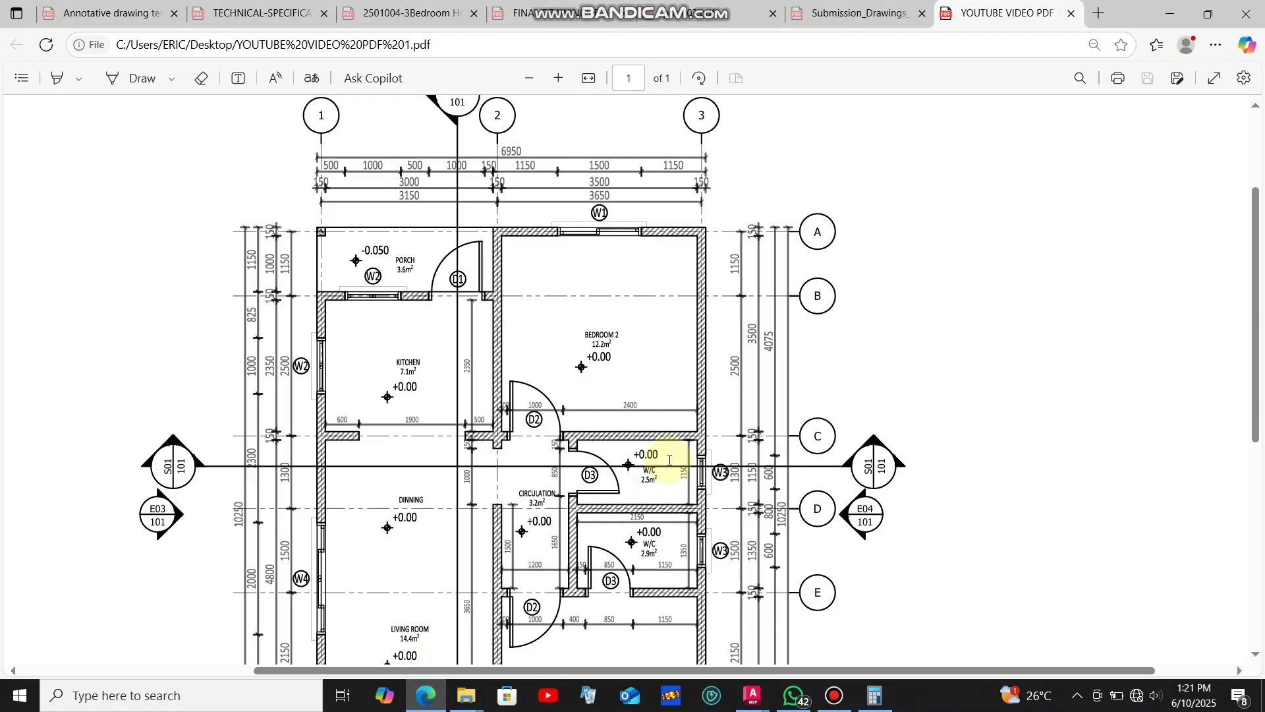
{"action": "scroll", "coordinate": [665, 419], "scroll_direction": "down", "scroll_amount": 3}
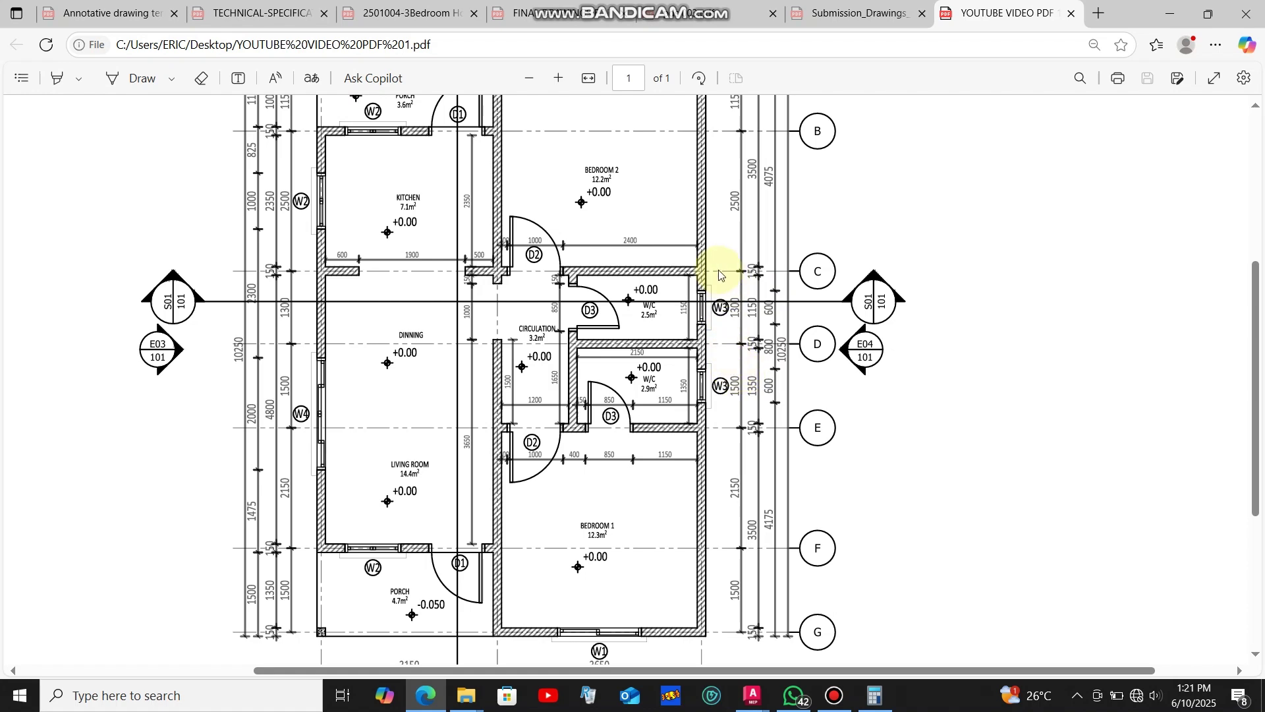
{"action": "scroll", "coordinate": [732, 333], "scroll_direction": "up", "scroll_amount": 3, "text": "ctrl"}
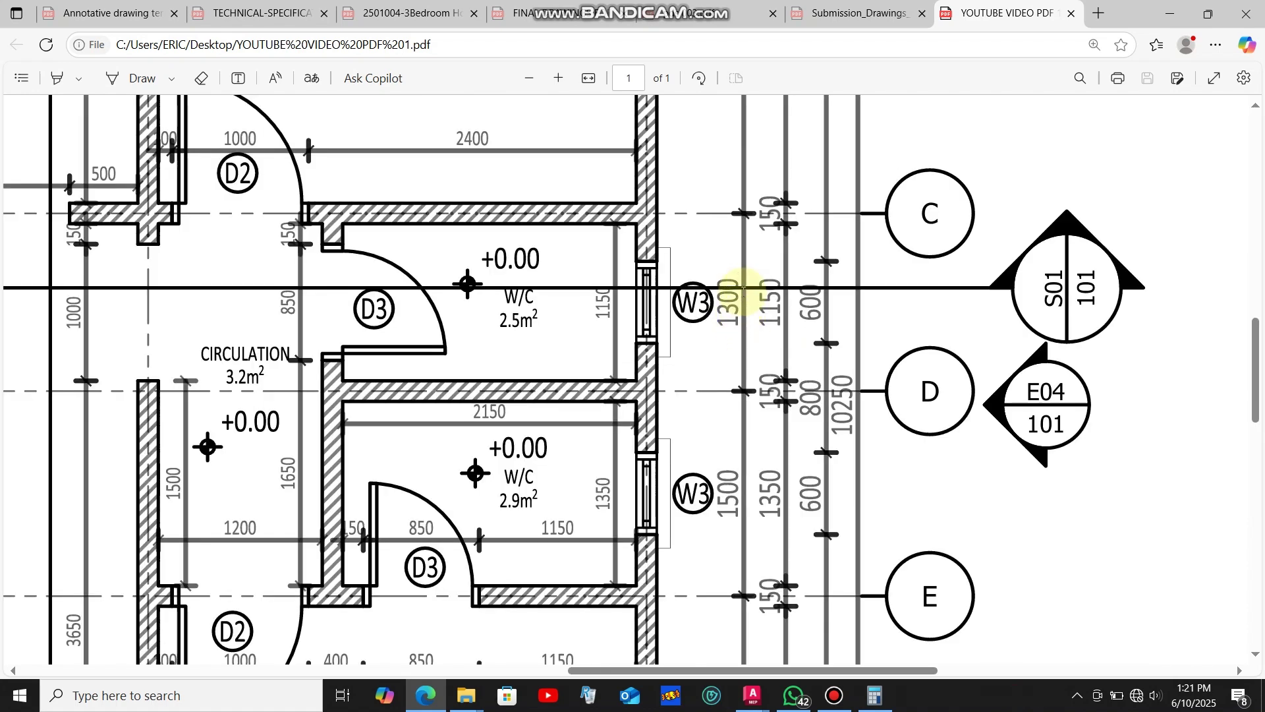
{"action": "left_click", "coordinate": [426, 694]}
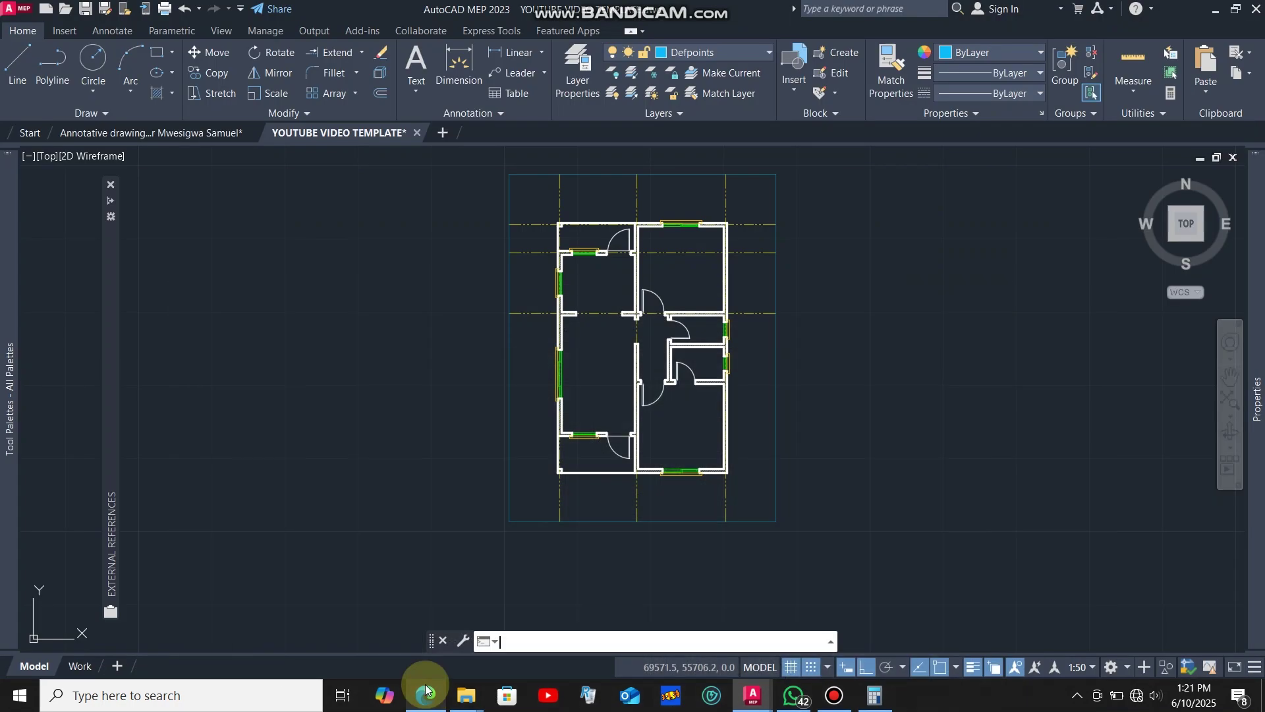
- Offset grid line C 1300 mm downward to create grid line D along the wall between the two toilets
{"action": "scroll", "coordinate": [756, 328], "scroll_direction": "up", "scroll_amount": 6}
{"action": "left_click", "coordinate": [761, 309]}
{"action": "left_click", "coordinate": [727, 230]}
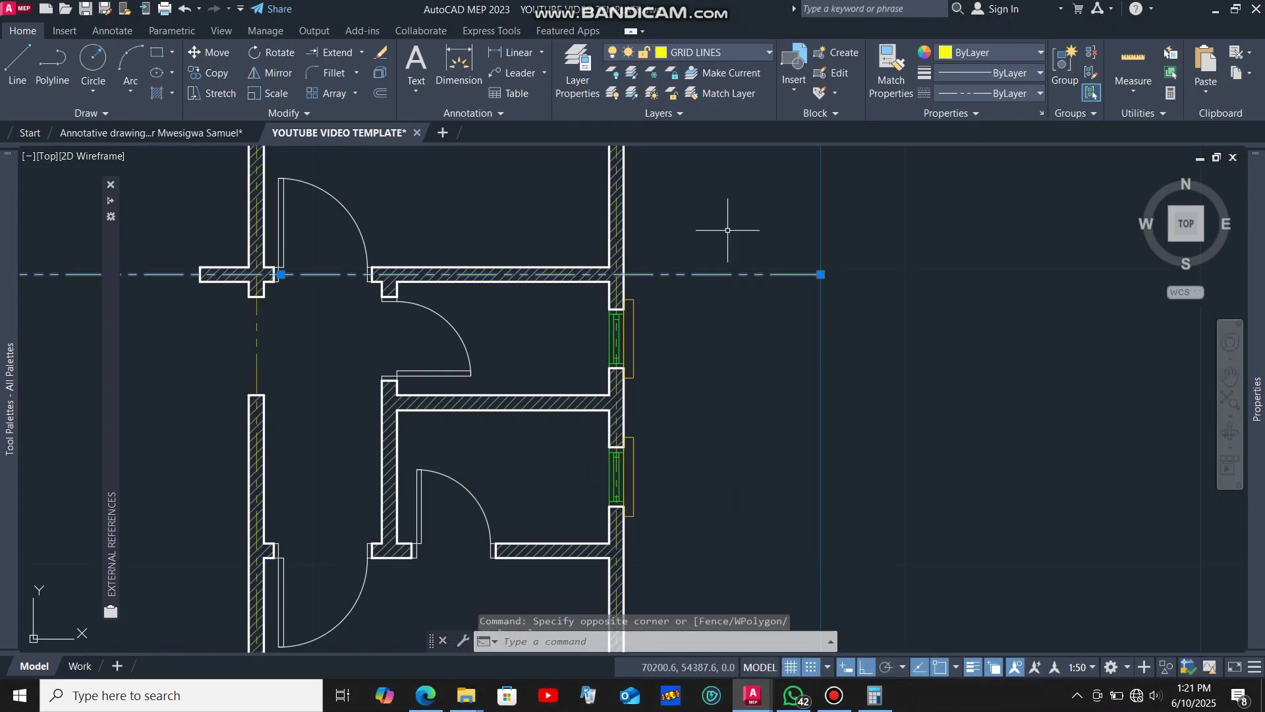
{"action": "left_click", "coordinate": [383, 90]}
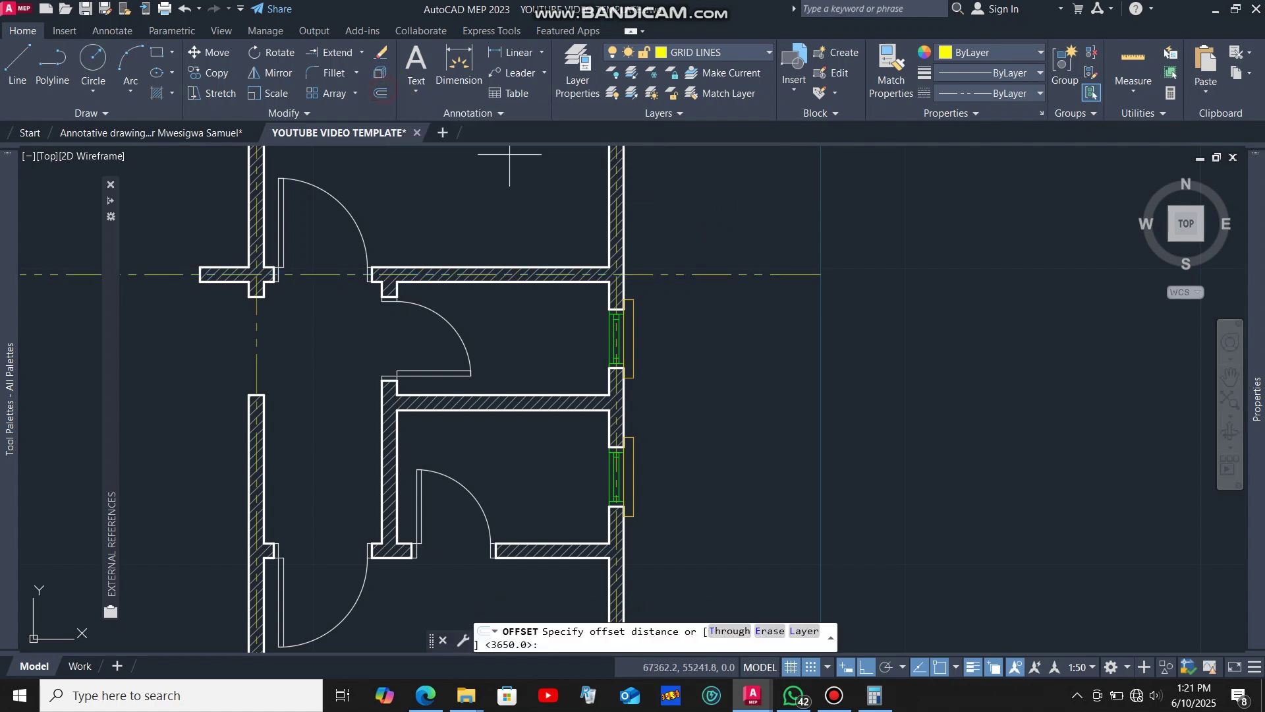
{"action": "left_click", "coordinate": [747, 274]}
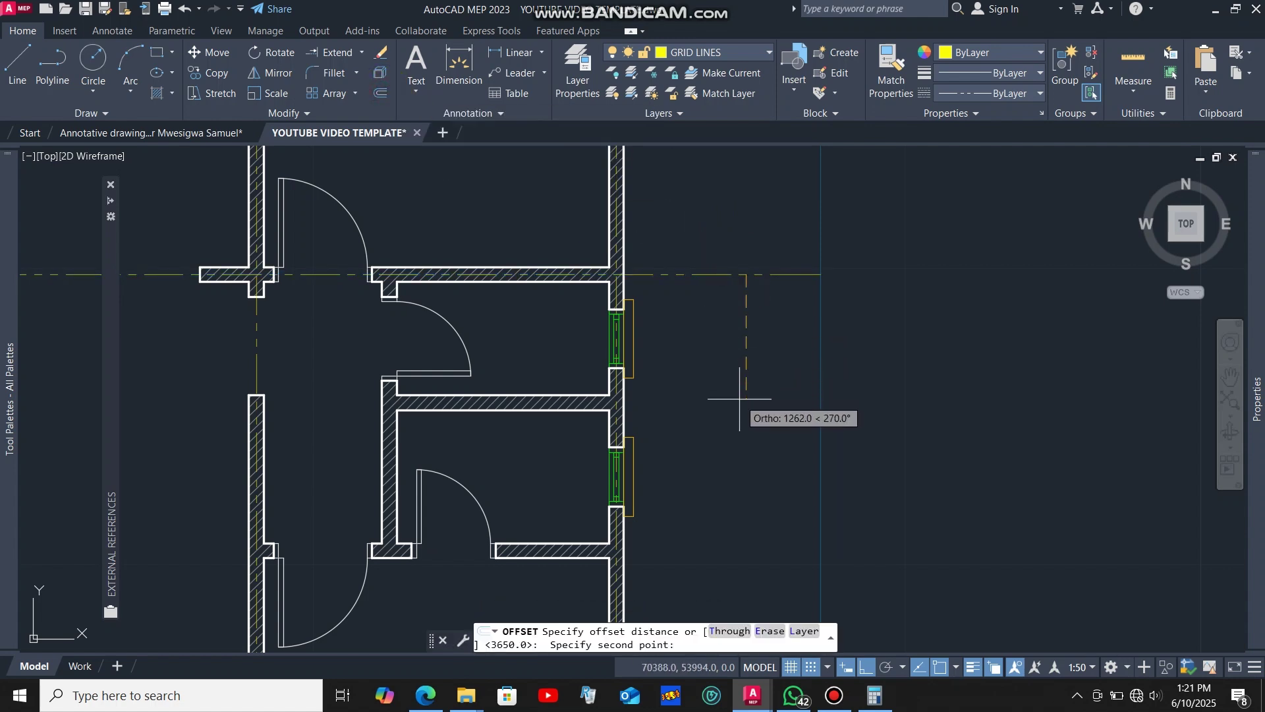
{"action": "type", "text": "1300"}
{"action": "key", "text": "Return"}
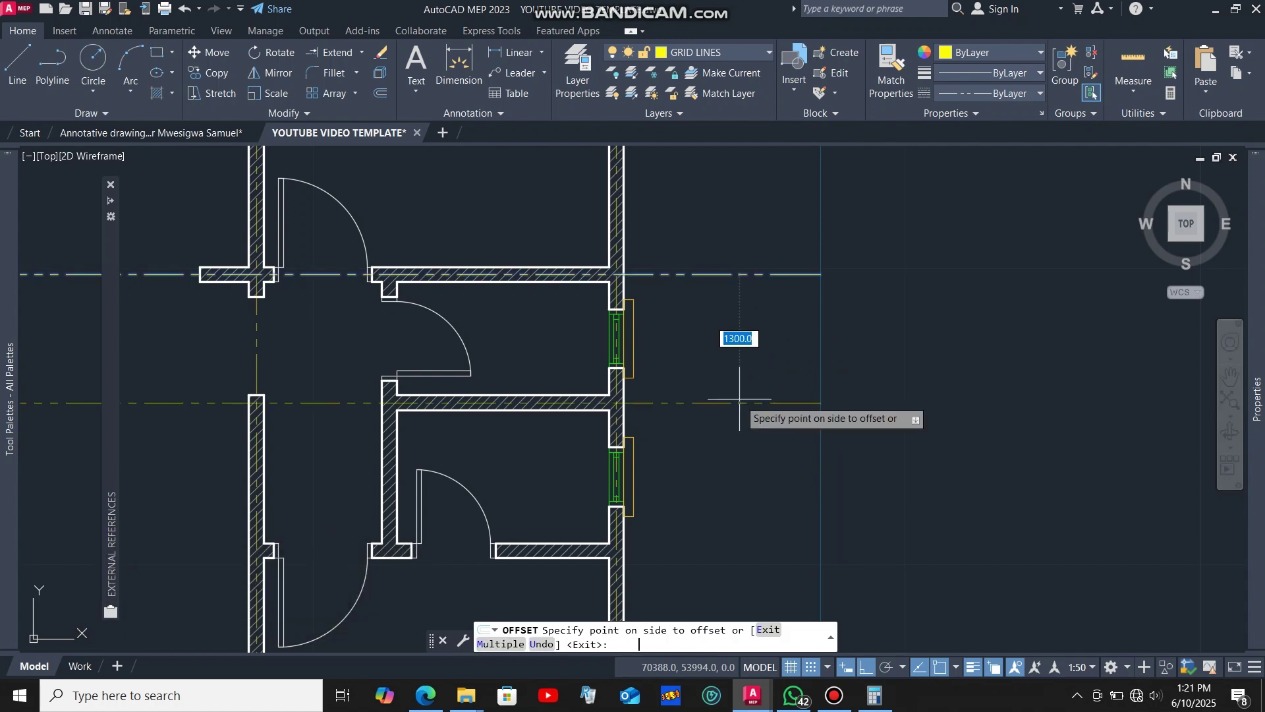
{"action": "left_click", "coordinate": [740, 399]}
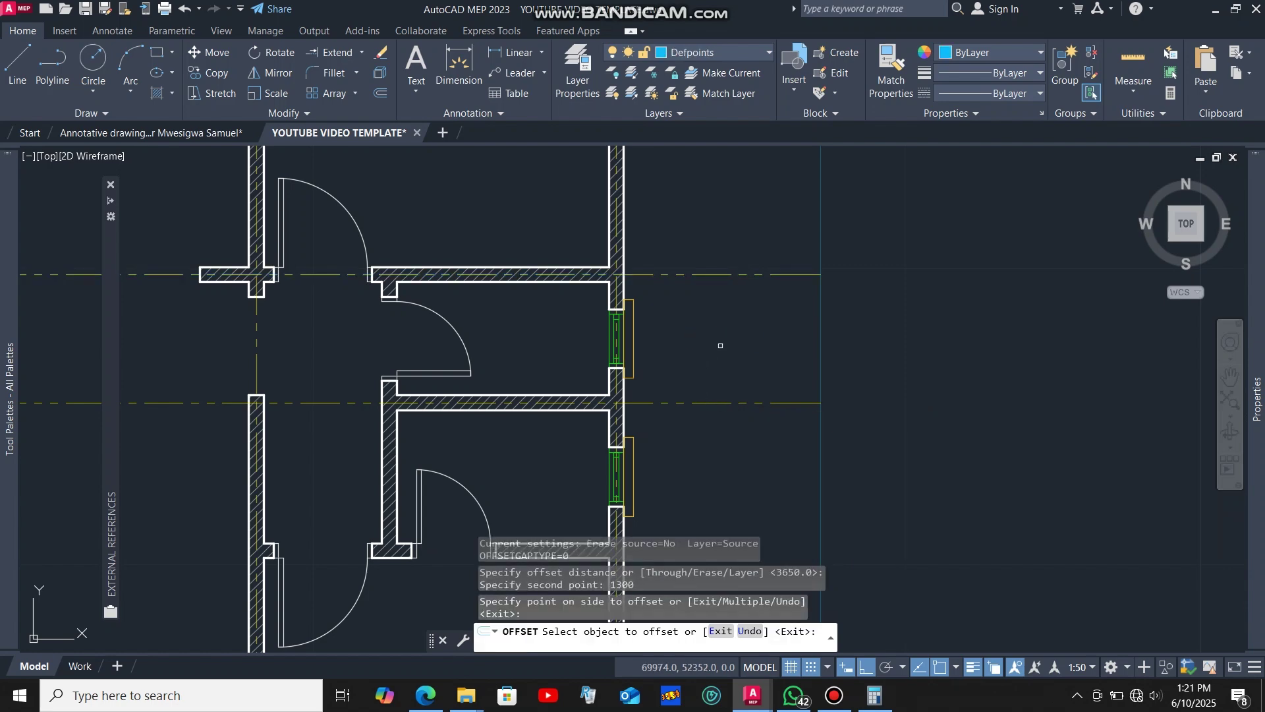
{"action": "scroll", "coordinate": [725, 369], "scroll_direction": "down", "scroll_amount": 4}
- Switch to the reference floor plan PDF in Edge, check the spacing between grid lines D and E, and return to AutoCAD
{"action": "left_click", "coordinate": [427, 697]}
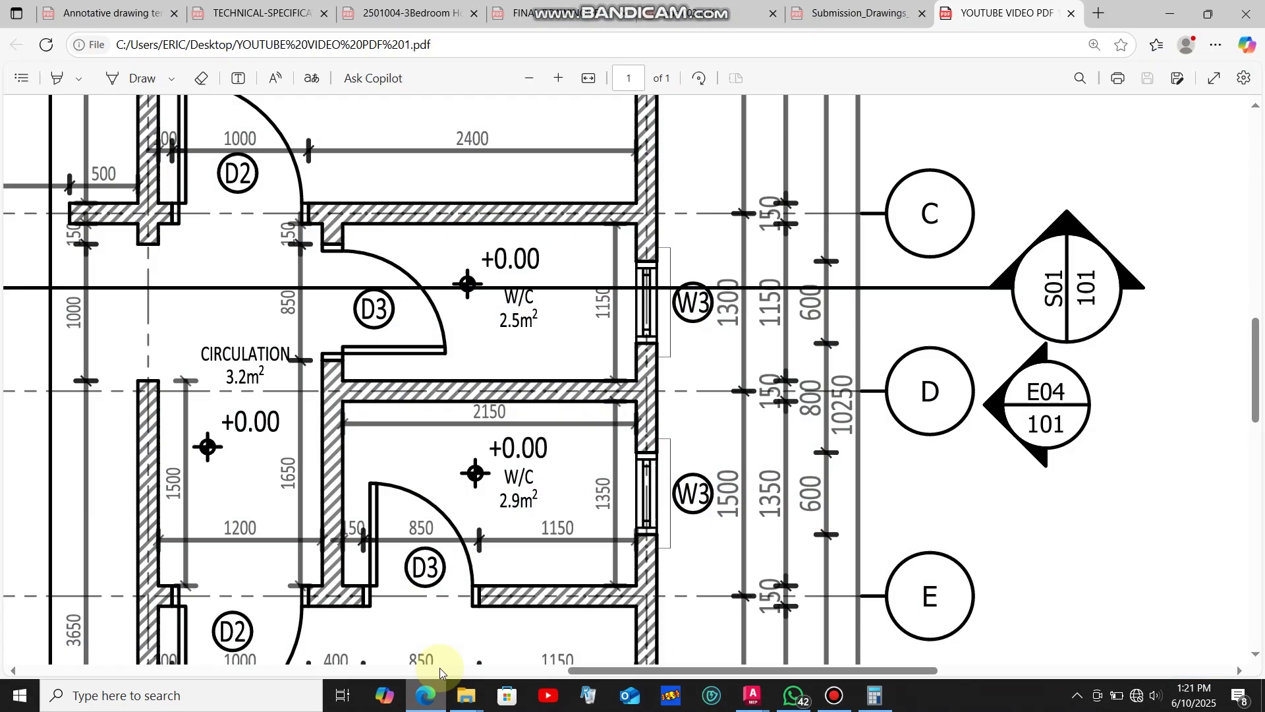
{"action": "scroll", "coordinate": [716, 415], "scroll_direction": "down", "scroll_amount": 1}
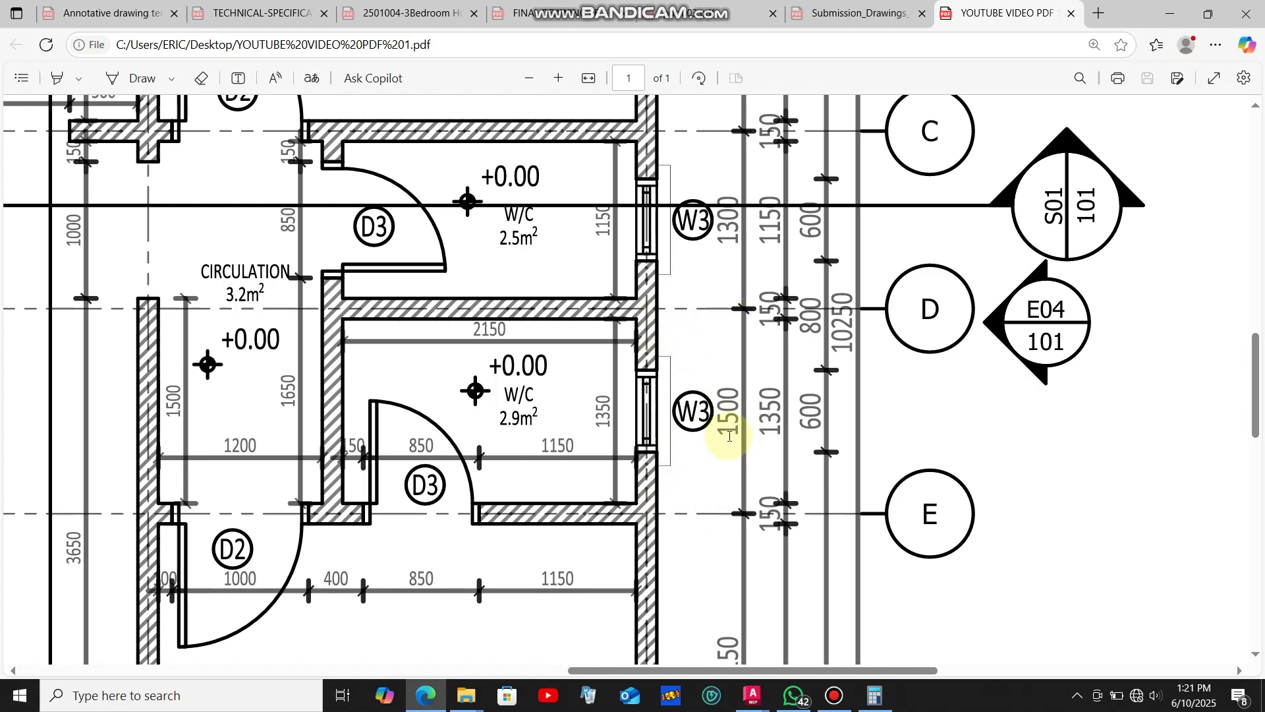
{"action": "left_click", "coordinate": [437, 700]}
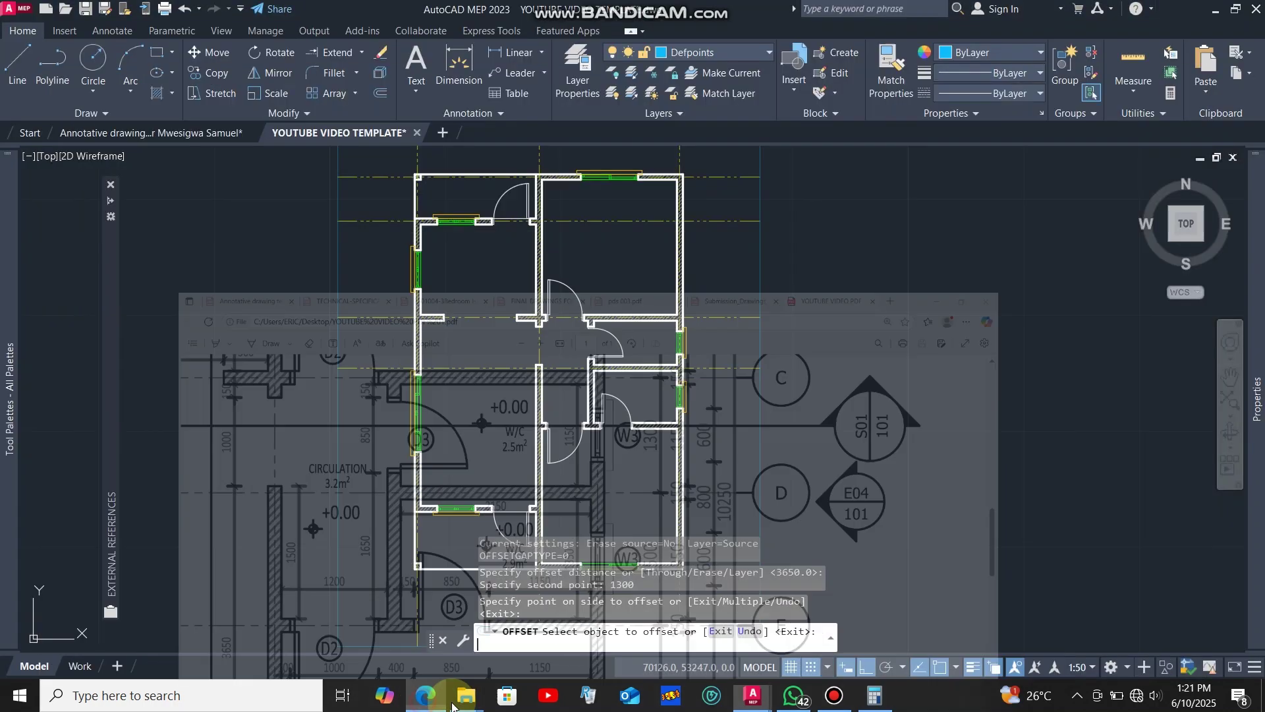
{"action": "scroll", "coordinate": [721, 363], "scroll_direction": "up", "scroll_amount": 4}
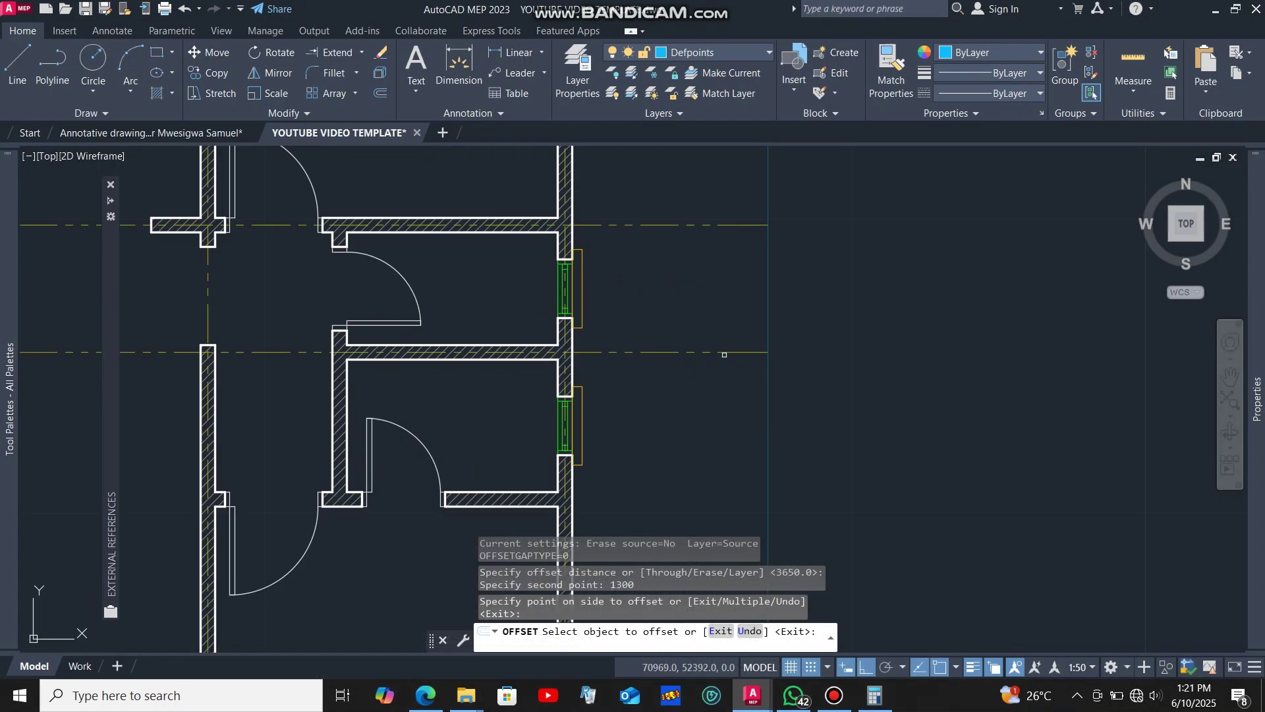
- Offset grid line D 1500 mm downward to create grid line E along the lower toilet's bottom wall
{"action": "left_click", "coordinate": [727, 352]}
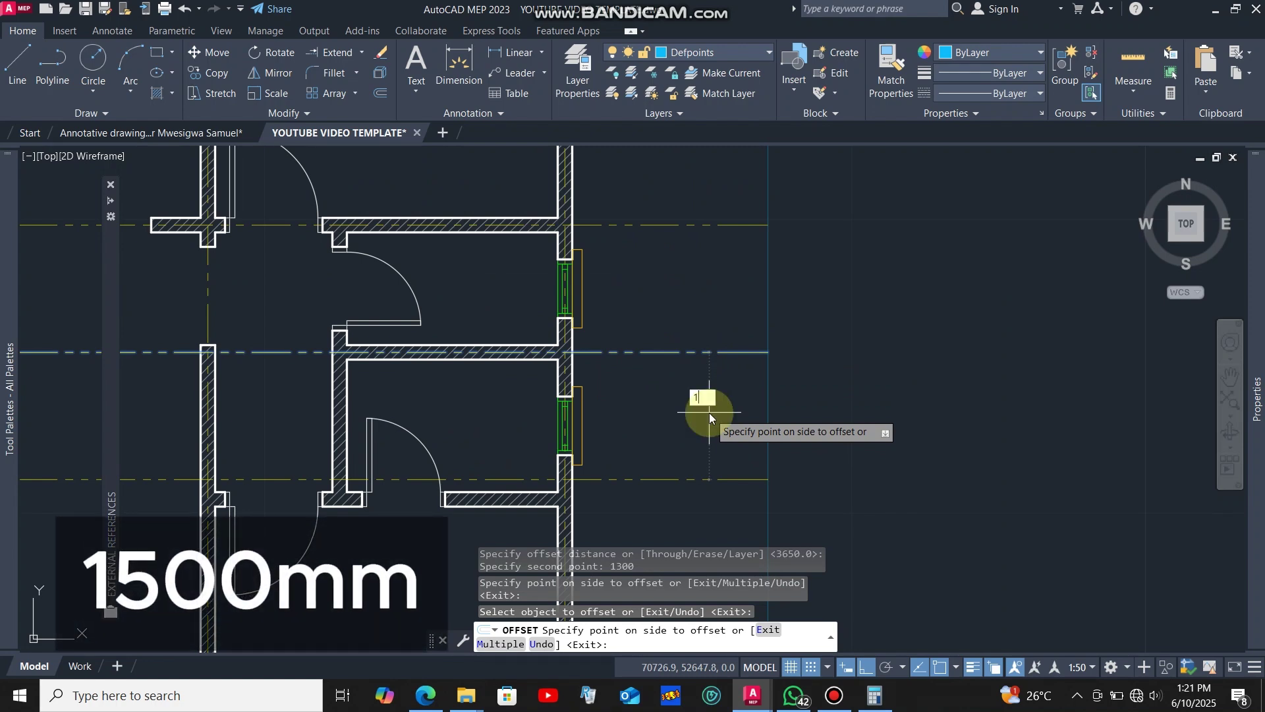
{"action": "type", "text": "150"}
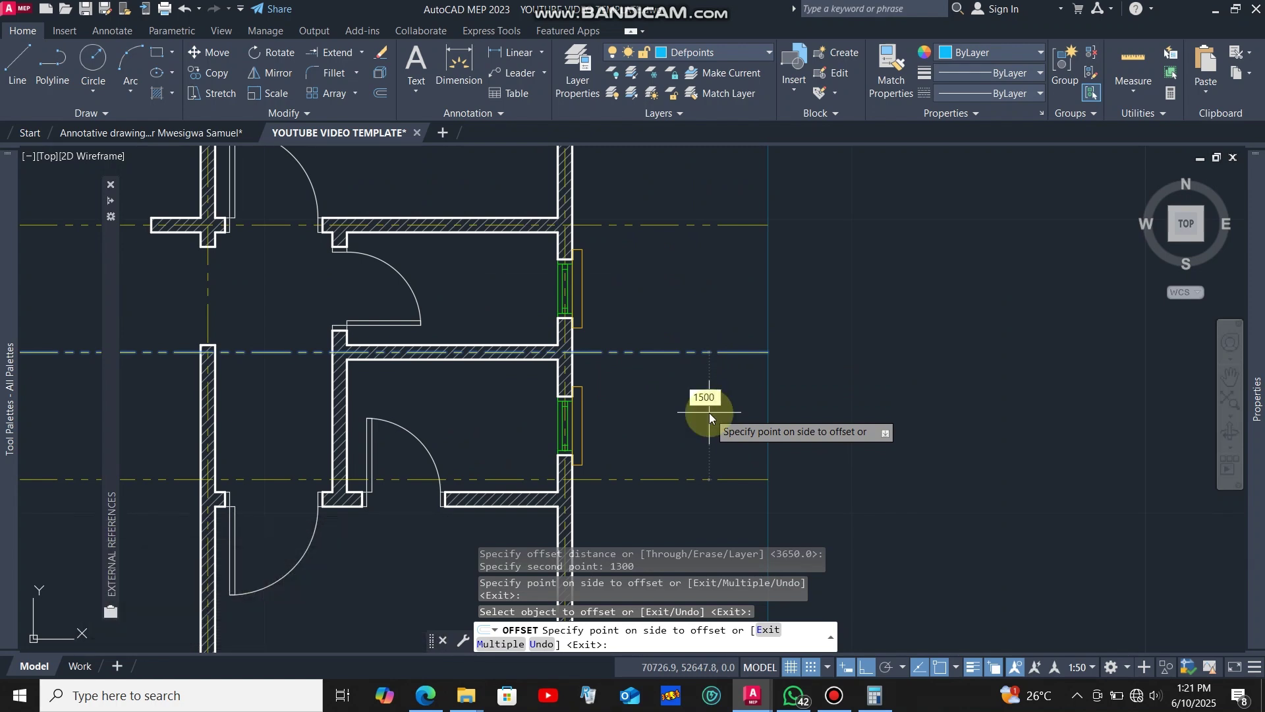
{"action": "type", "text": "0"}
{"action": "key", "text": "Return"}
- Examine the porch and lower bedroom walls for the positions of the remaining horizontal grid lines
{"action": "scroll", "coordinate": [693, 311], "scroll_direction": "down", "scroll_amount": 3}
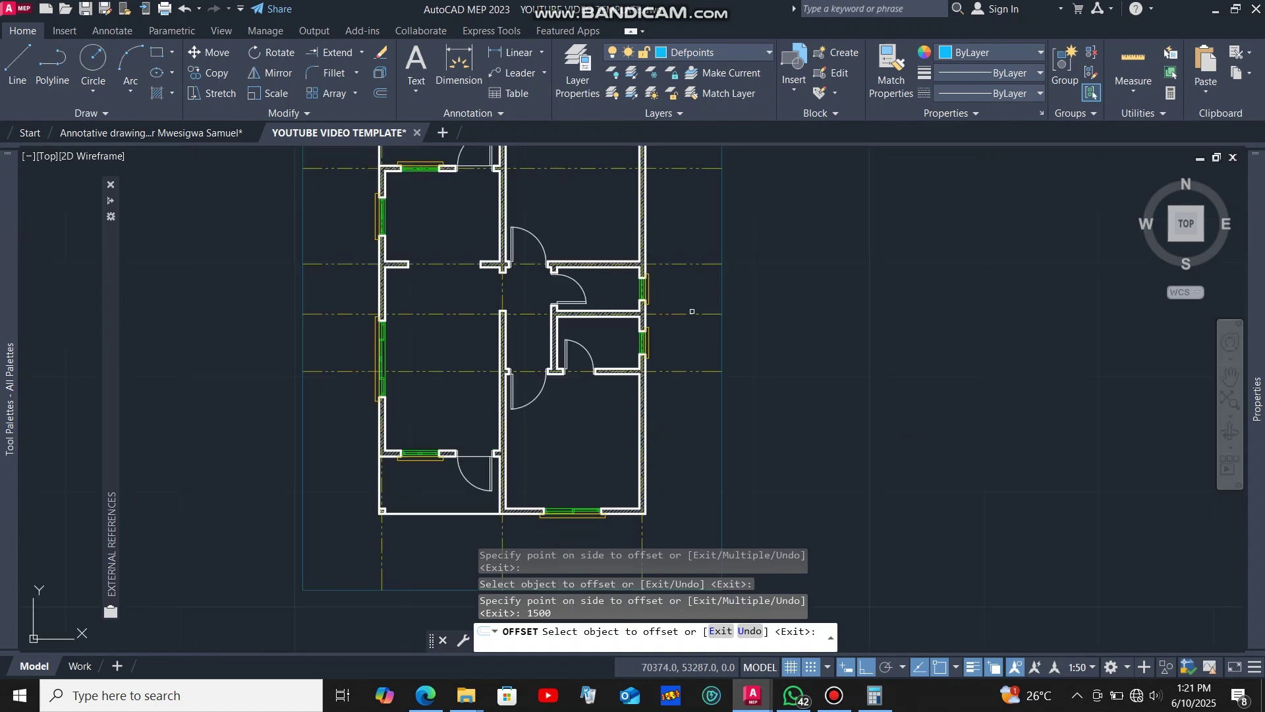
{"action": "scroll", "coordinate": [600, 413], "scroll_direction": "down", "scroll_amount": 1}
{"action": "scroll", "coordinate": [591, 413], "scroll_direction": "up", "scroll_amount": 2}
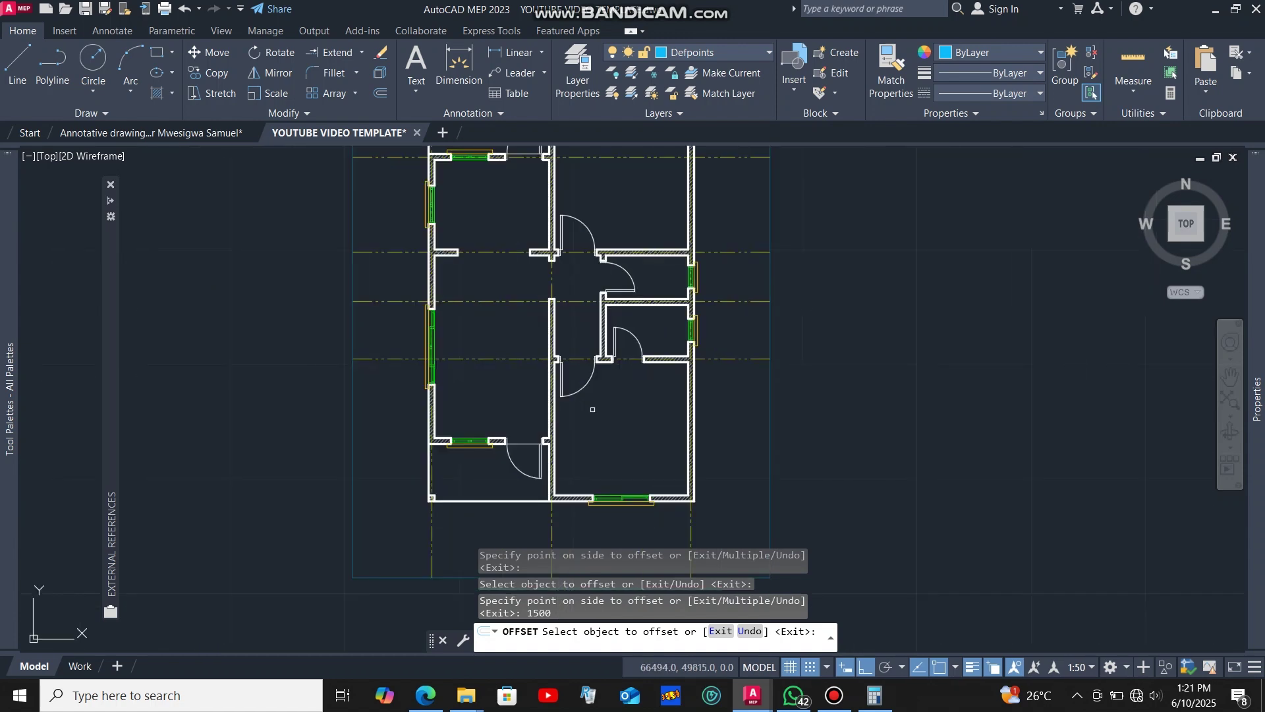
{"action": "scroll", "coordinate": [590, 413], "scroll_direction": "up", "scroll_amount": 2}
{"action": "scroll", "coordinate": [495, 454], "scroll_direction": "up", "scroll_amount": 2}
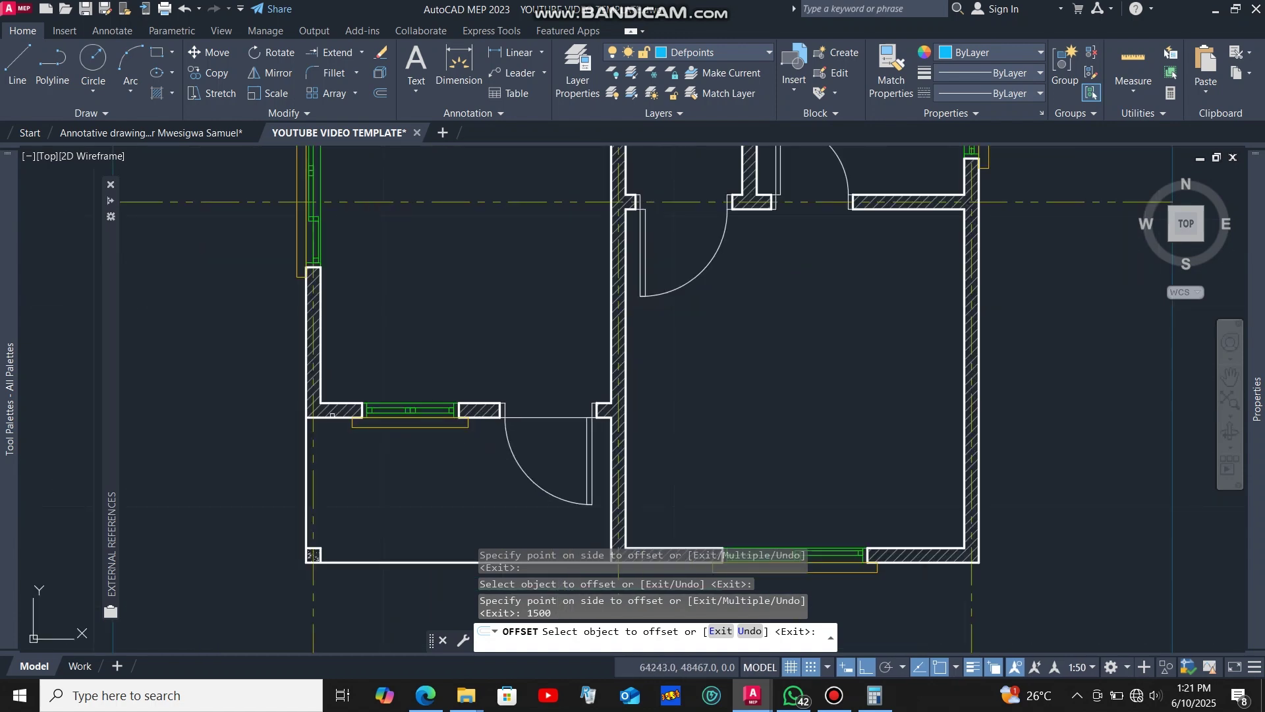
{"action": "scroll", "coordinate": [580, 415], "scroll_direction": "down", "scroll_amount": 3}
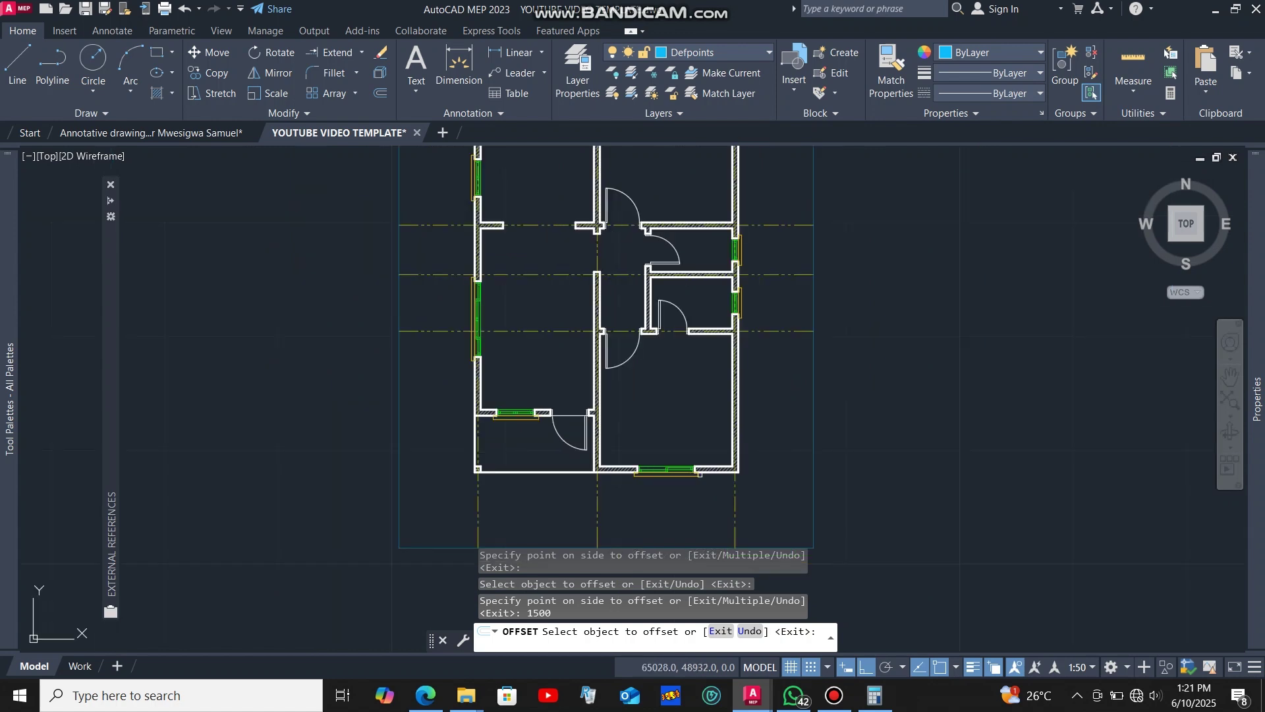
{"action": "scroll", "coordinate": [700, 474], "scroll_direction": "up", "scroll_amount": 3}
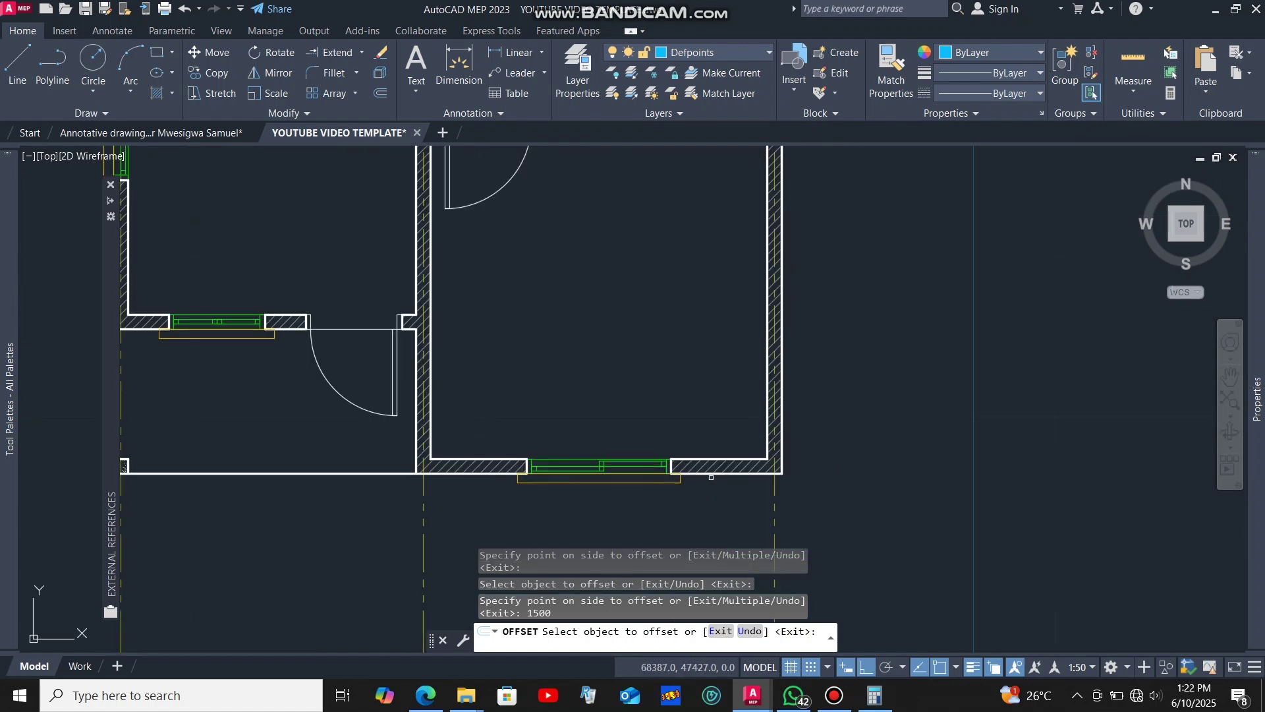
{"action": "scroll", "coordinate": [574, 521], "scroll_direction": "down", "scroll_amount": 3}
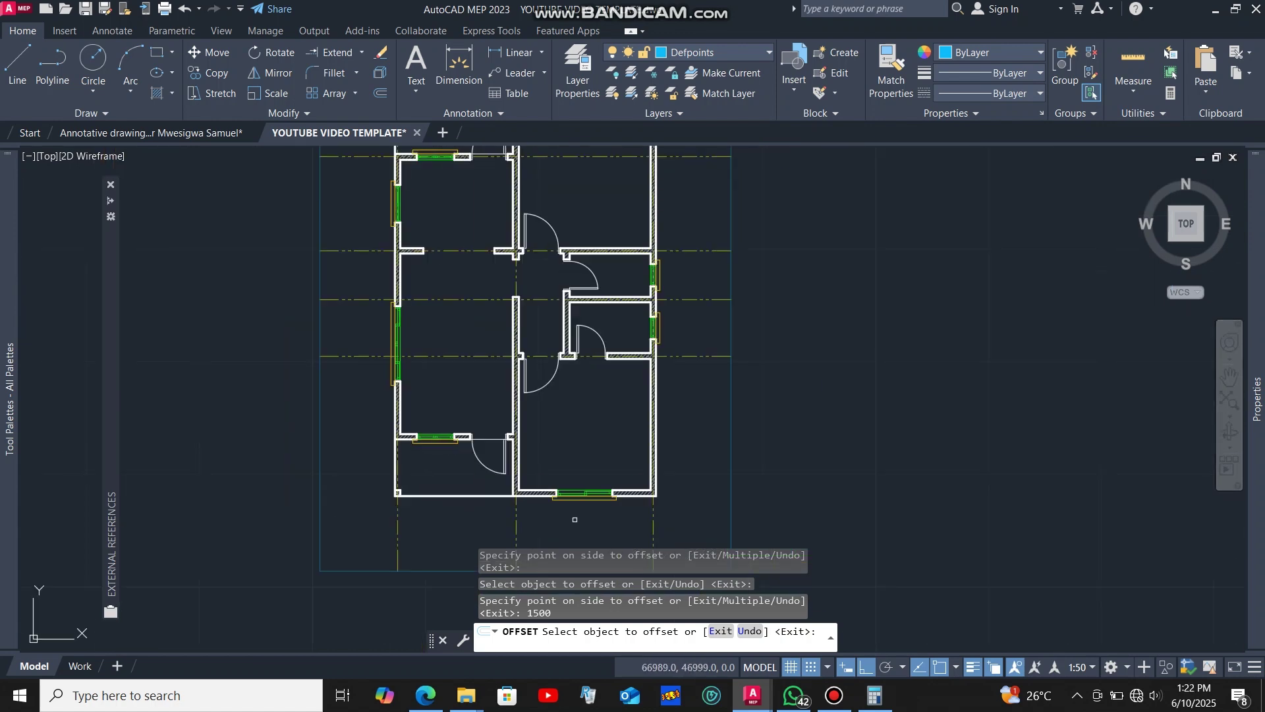
- Switch to the reference floor plan PDF in Edge, check the spacings between grid lines E, F and G, and return to AutoCAD
{"action": "left_click", "coordinate": [425, 696]}
{"action": "scroll", "coordinate": [683, 409], "scroll_direction": "down", "scroll_amount": 5}
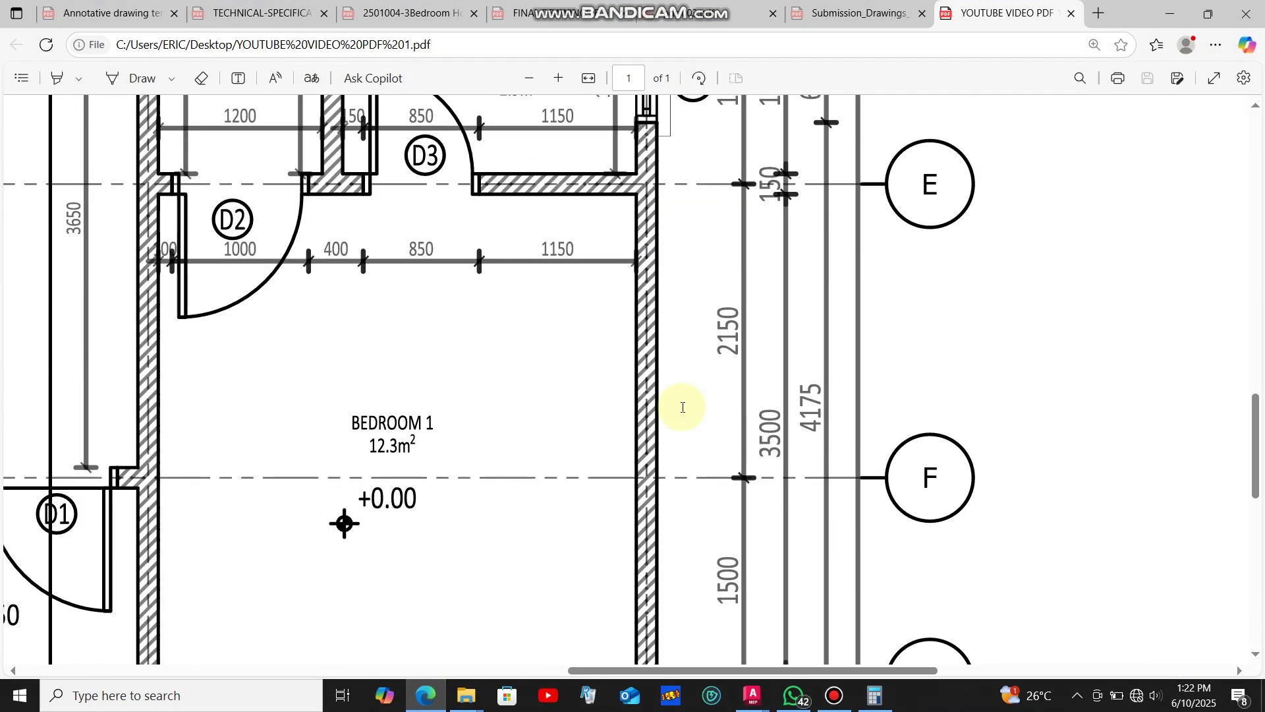
{"action": "scroll", "coordinate": [683, 408], "scroll_direction": "down", "scroll_amount": 1}
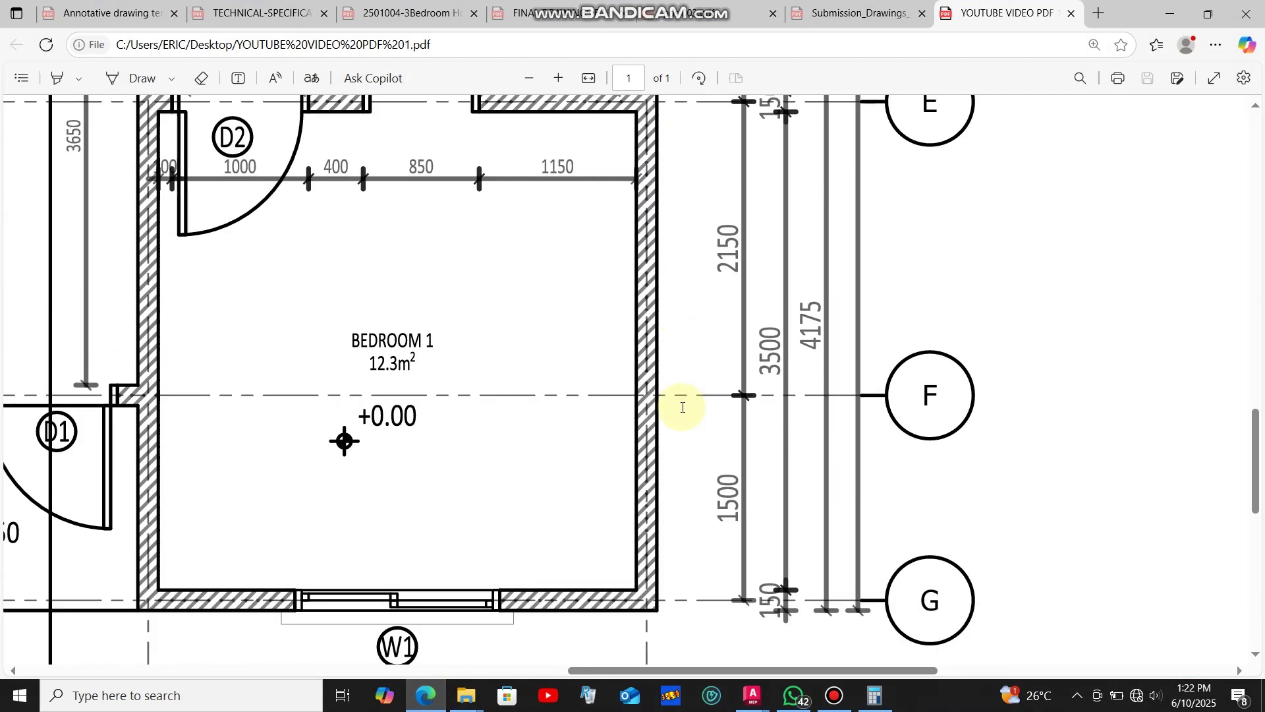
{"action": "scroll", "coordinate": [728, 444], "scroll_direction": "down", "scroll_amount": 2, "text": "ctrl"}
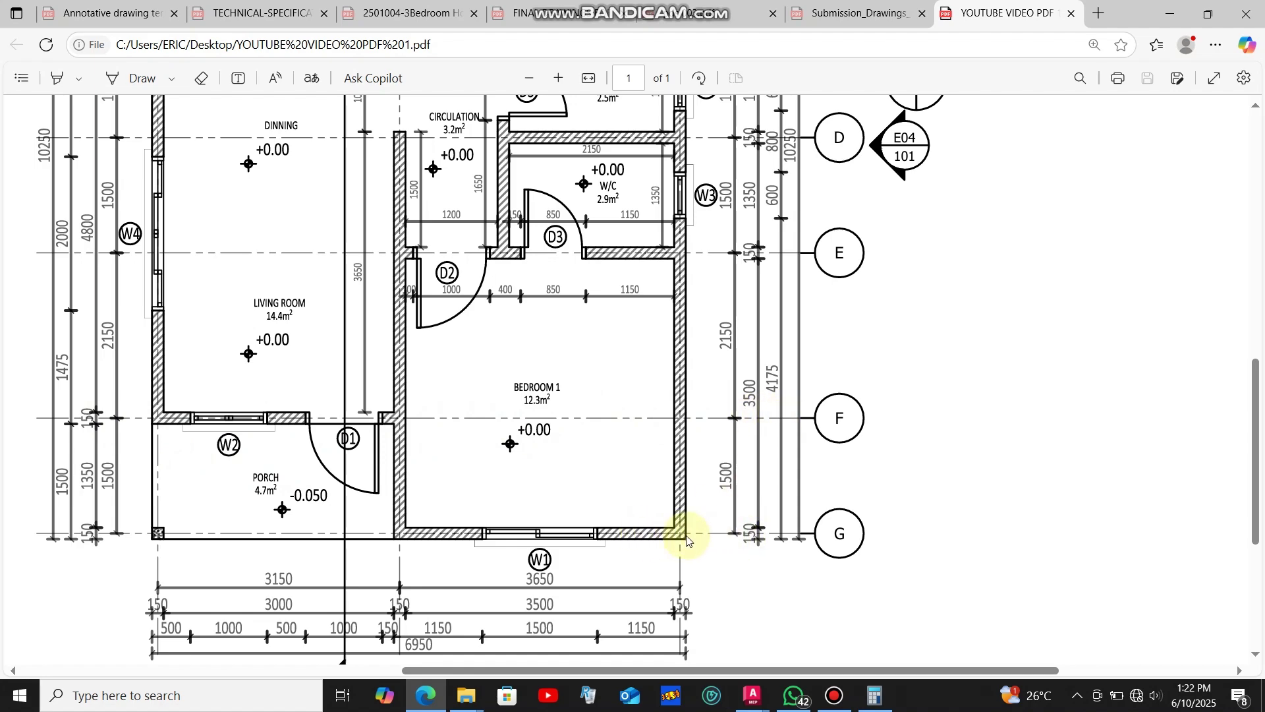
{"action": "scroll", "coordinate": [758, 381], "scroll_direction": "up", "scroll_amount": 2}
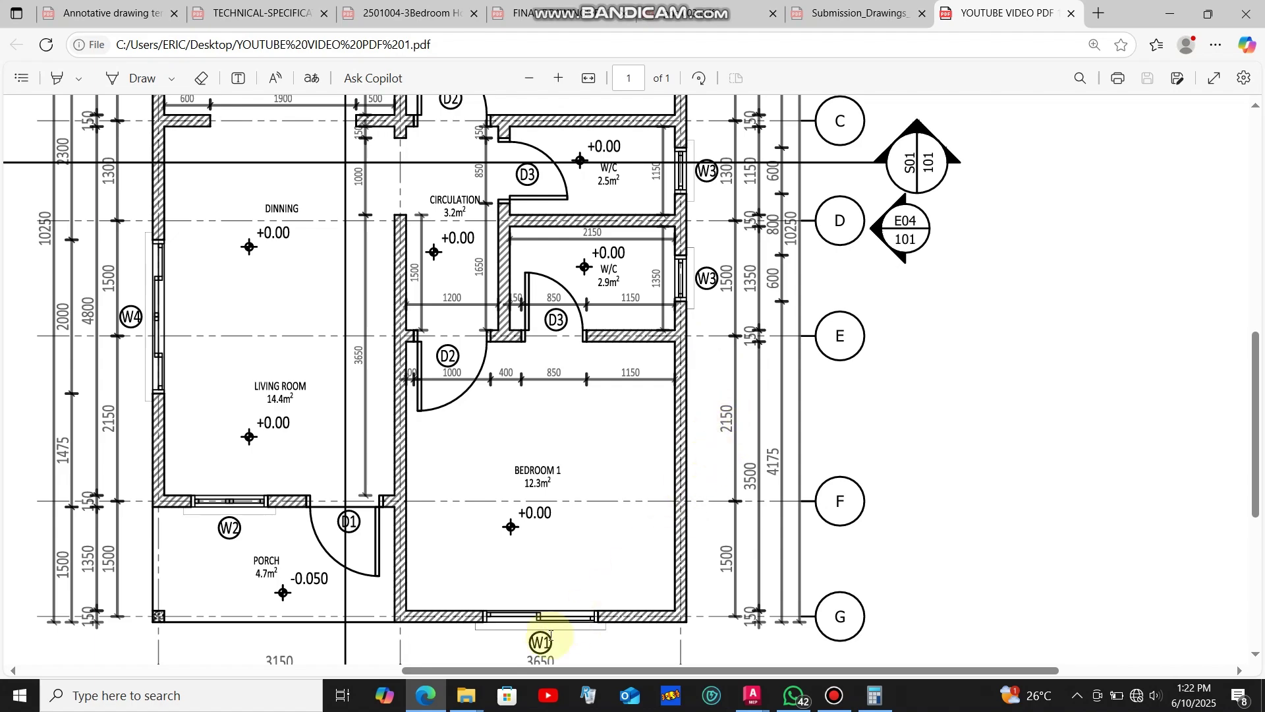
{"action": "left_click", "coordinate": [427, 705]}
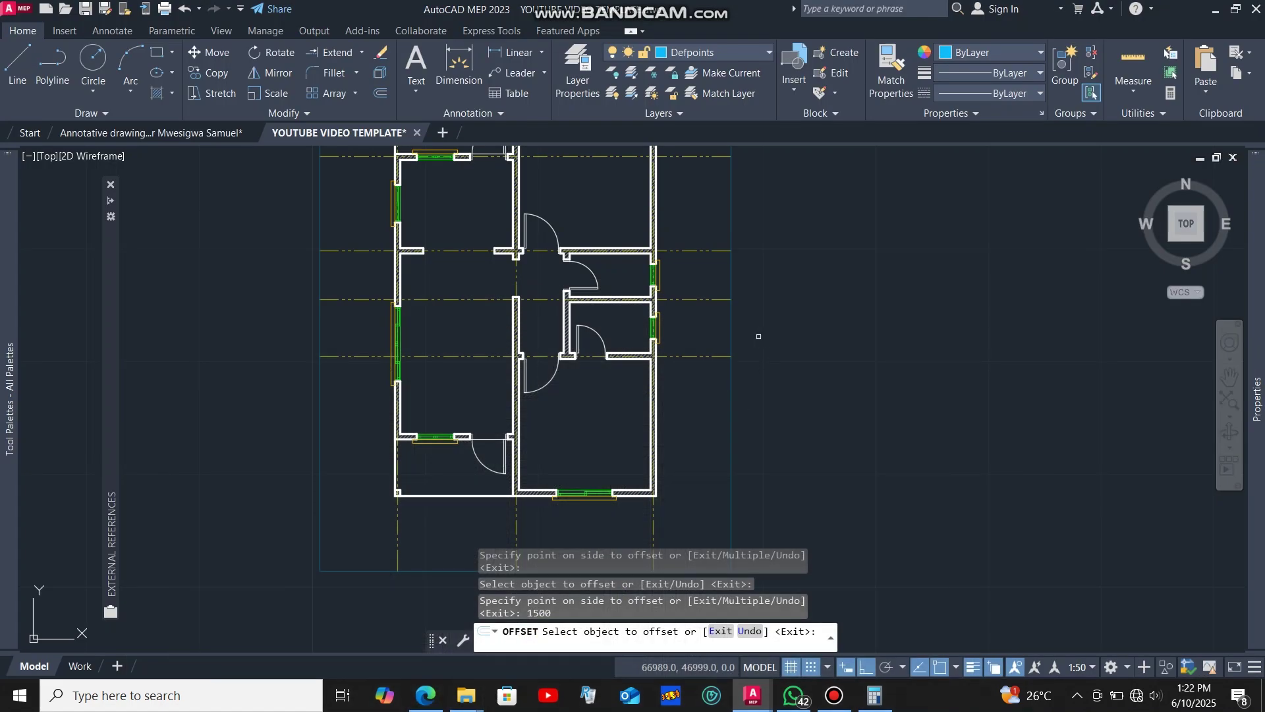
- Offset grid line E 2150 mm downward to create grid line F along the wall between living room and porch
{"action": "scroll", "coordinate": [759, 336], "scroll_direction": "up", "scroll_amount": 4}
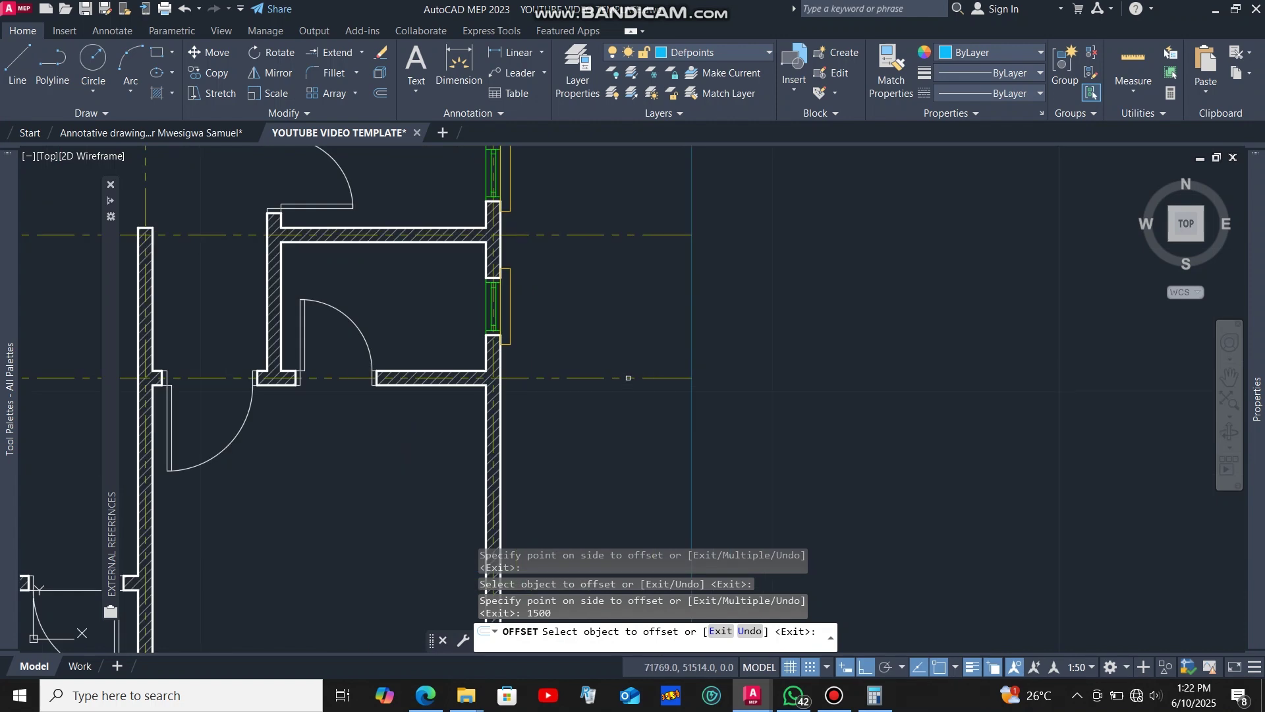
{"action": "left_click", "coordinate": [627, 378]}
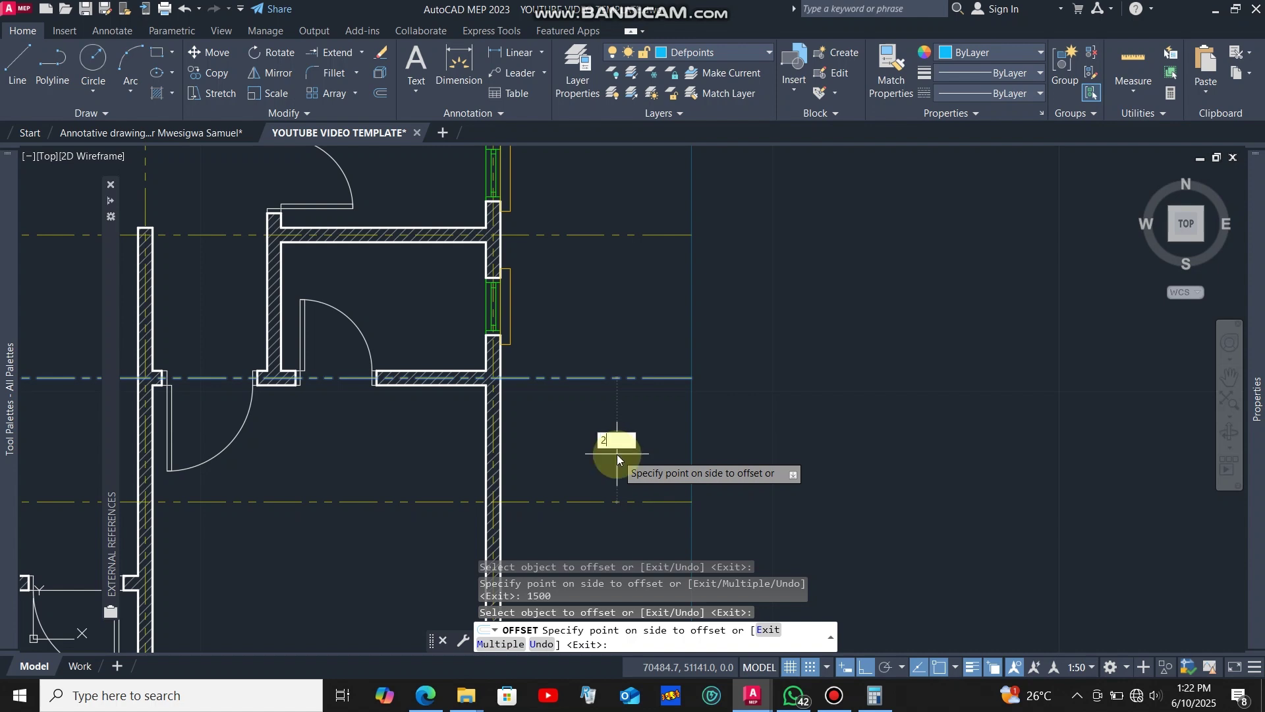
{"action": "type", "text": "2150"}
{"action": "key", "text": "Return"}
{"action": "scroll", "coordinate": [717, 316], "scroll_direction": "down", "scroll_amount": 3}
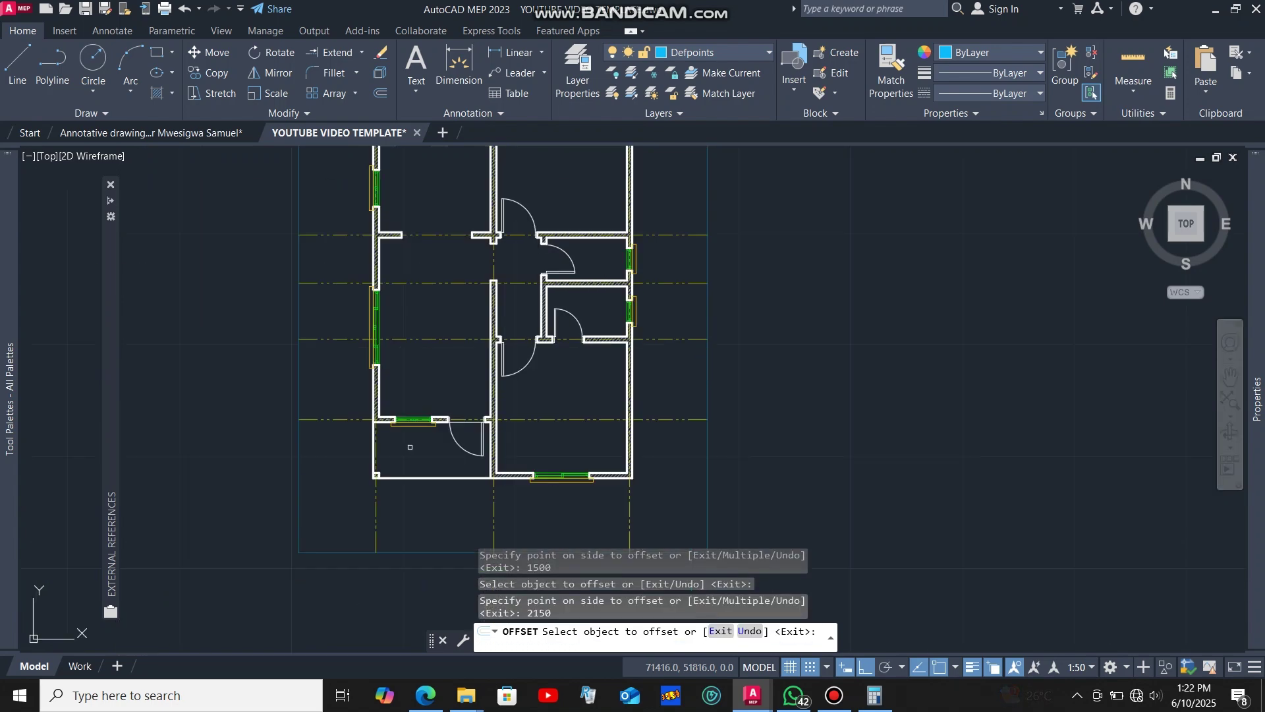
- Switch to the reference floor plan PDF in Edge, check the spacing between grid lines F and G, and return to AutoCAD
{"action": "scroll", "coordinate": [410, 446], "scroll_direction": "up", "scroll_amount": 4}
{"action": "left_click", "coordinate": [425, 695]}
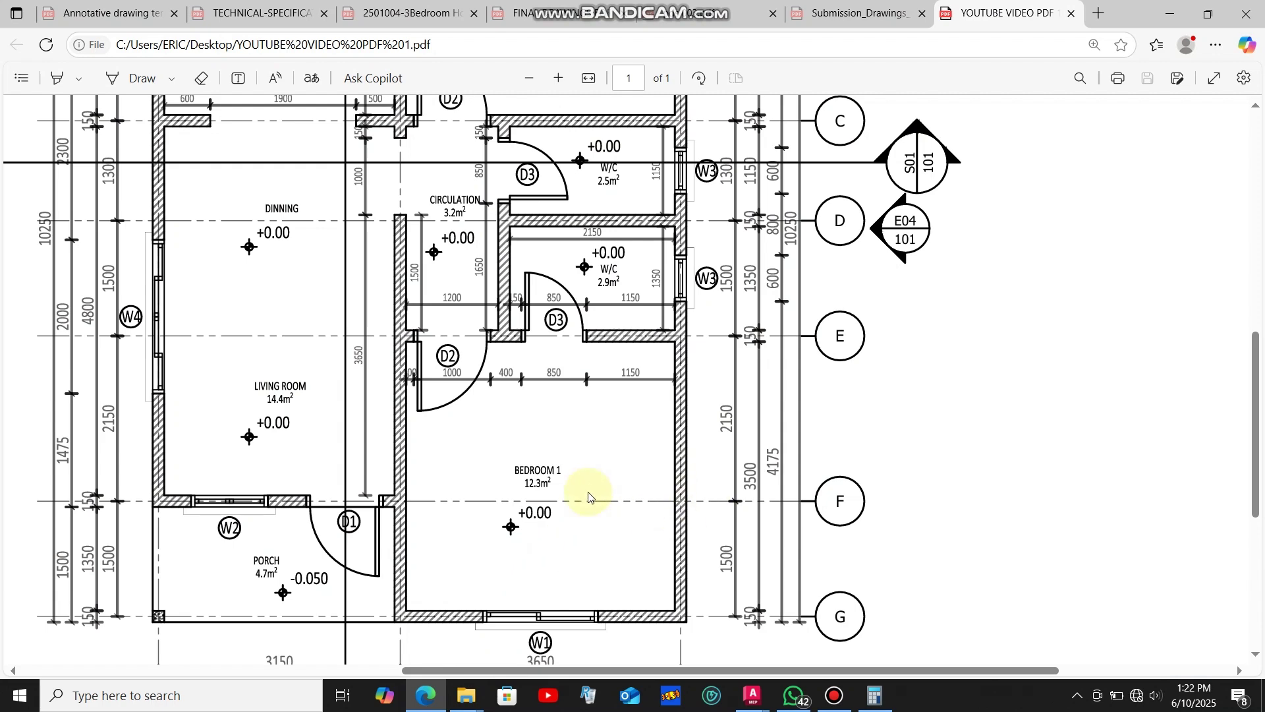
{"action": "scroll", "coordinate": [591, 495], "scroll_direction": "down", "scroll_amount": 2}
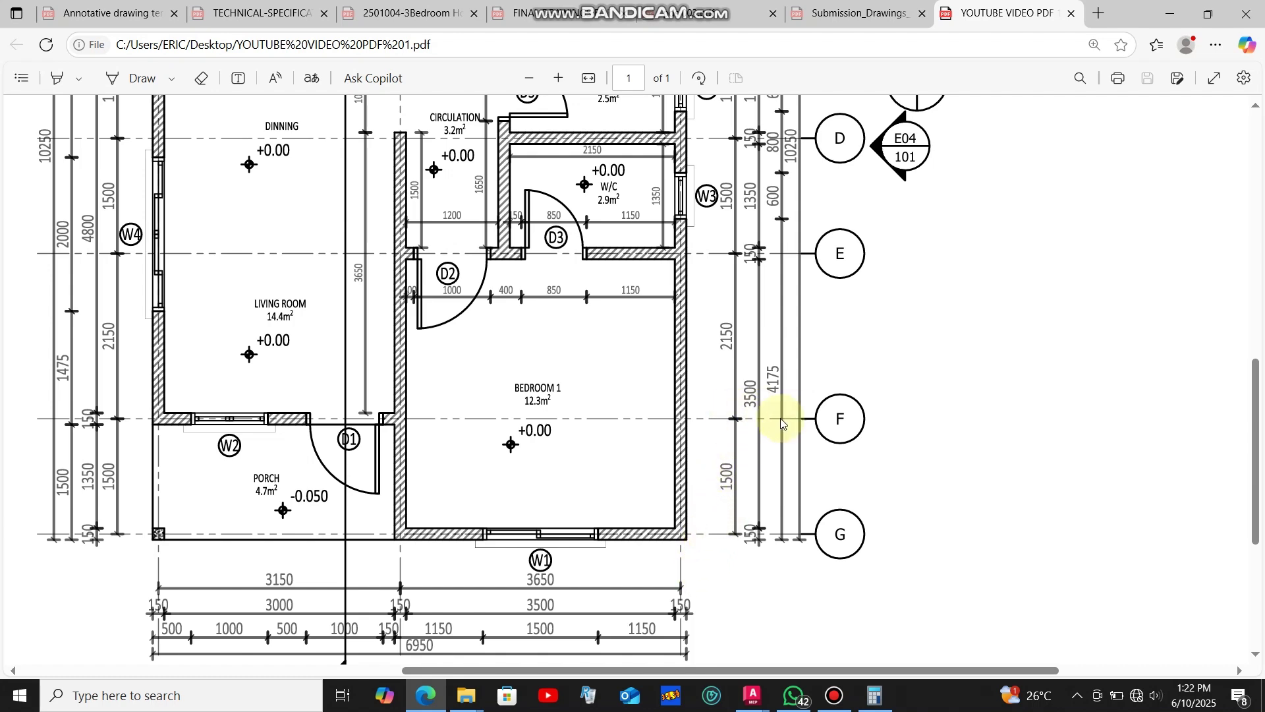
{"action": "left_click", "coordinate": [425, 695]}
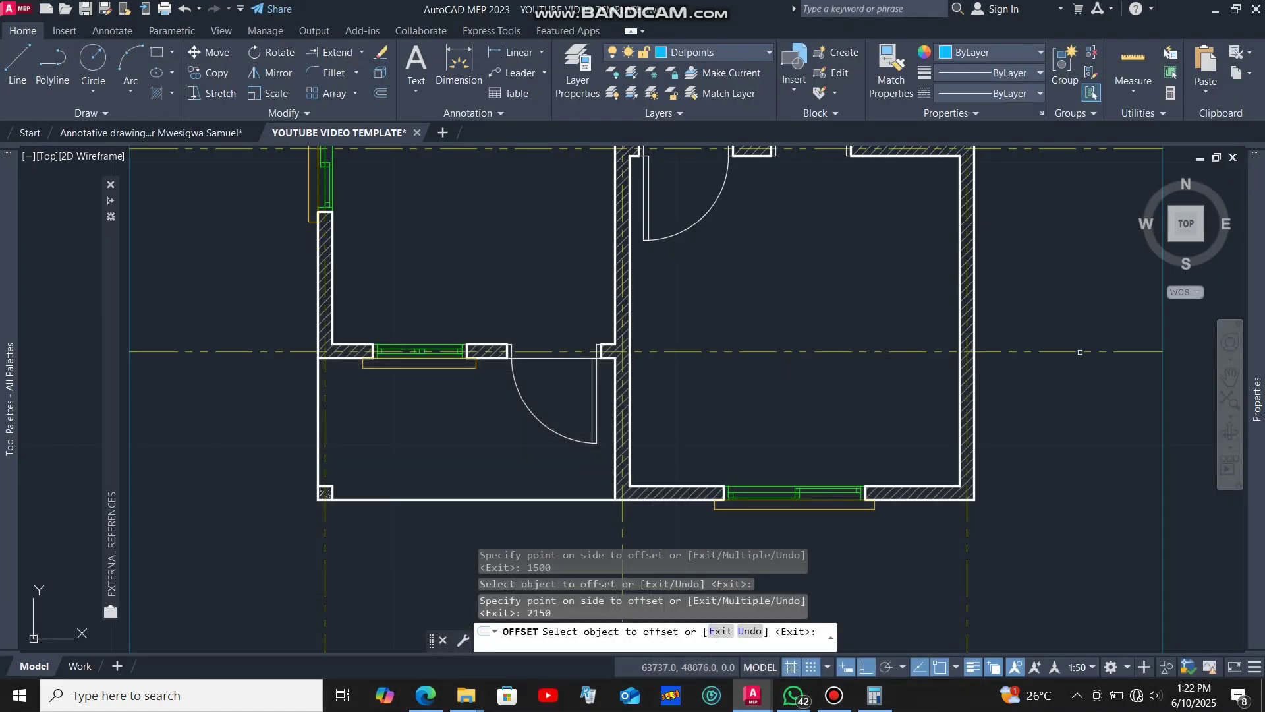
- Offset grid line F 1500 mm downward to create grid line G along the bottom outer wall, and end the Offset command
{"action": "left_click", "coordinate": [1081, 352]}
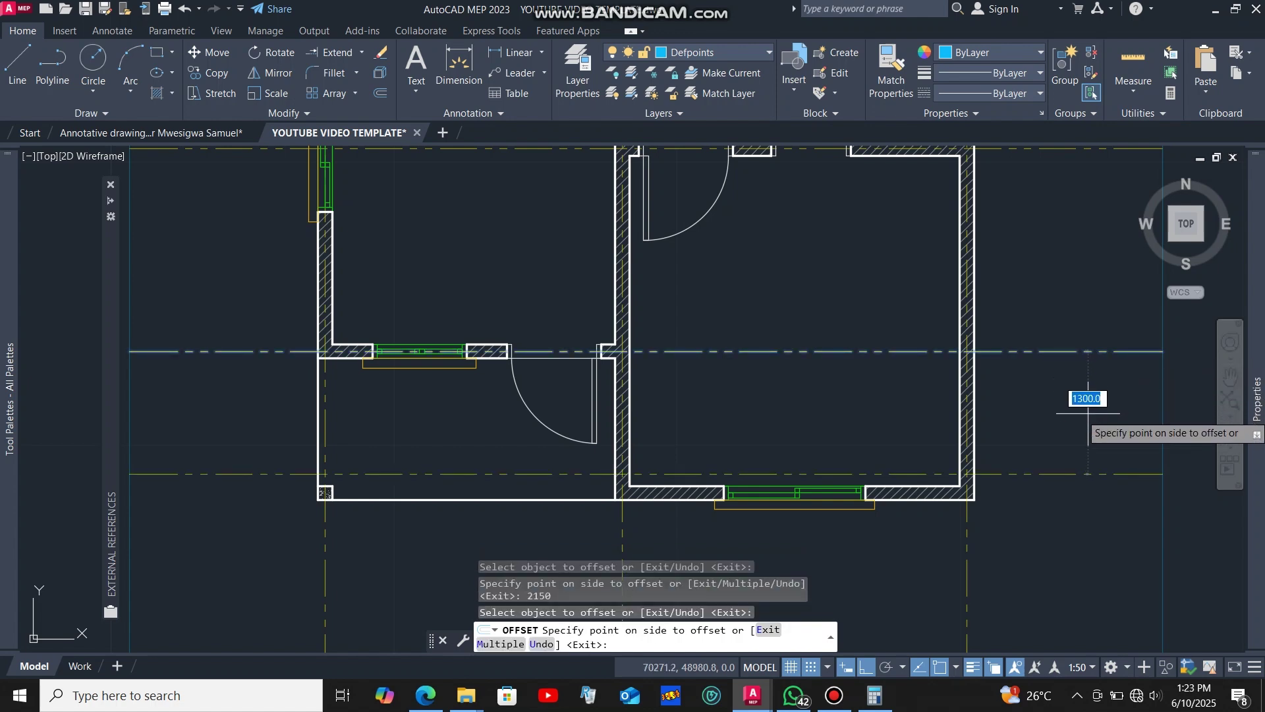
{"action": "type", "text": "15"}
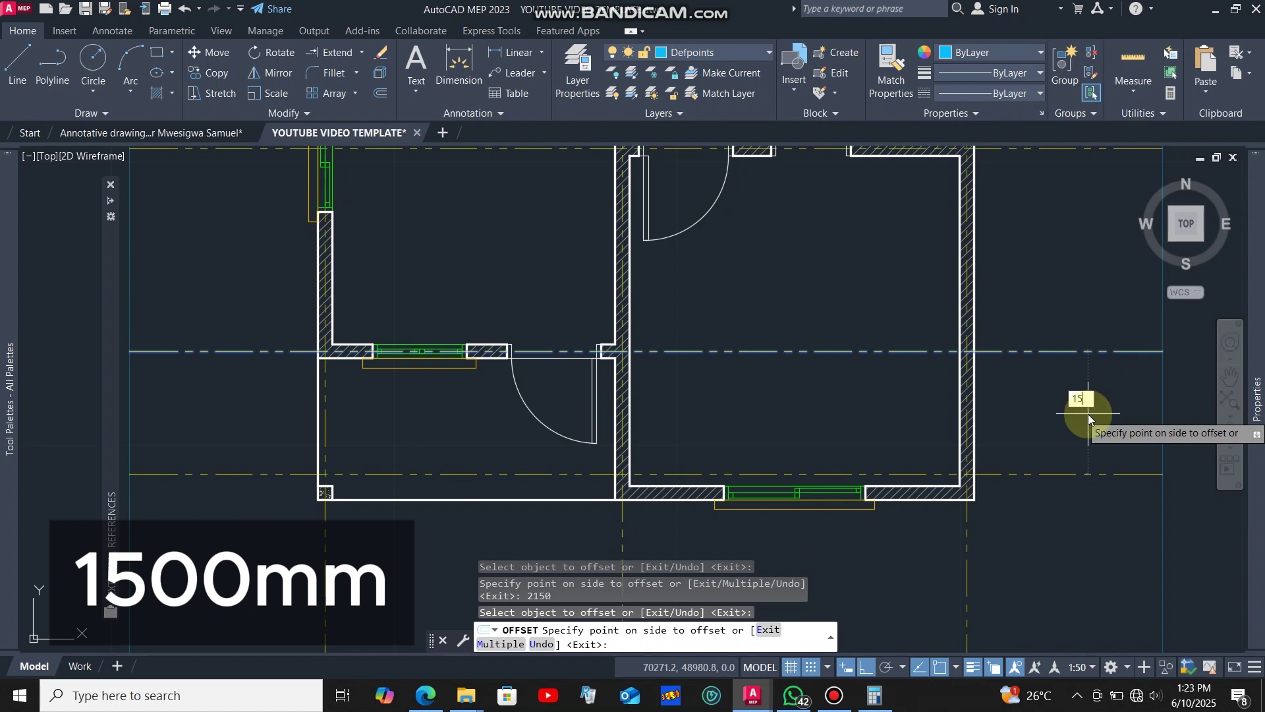
{"action": "type", "text": "0"}
{"action": "key", "text": "Return"}
{"action": "key", "text": "Escape"}
{"action": "scroll", "coordinate": [1089, 414], "scroll_direction": "down", "scroll_amount": 5}
{"action": "scroll", "coordinate": [654, 247], "scroll_direction": "up", "scroll_amount": 2}
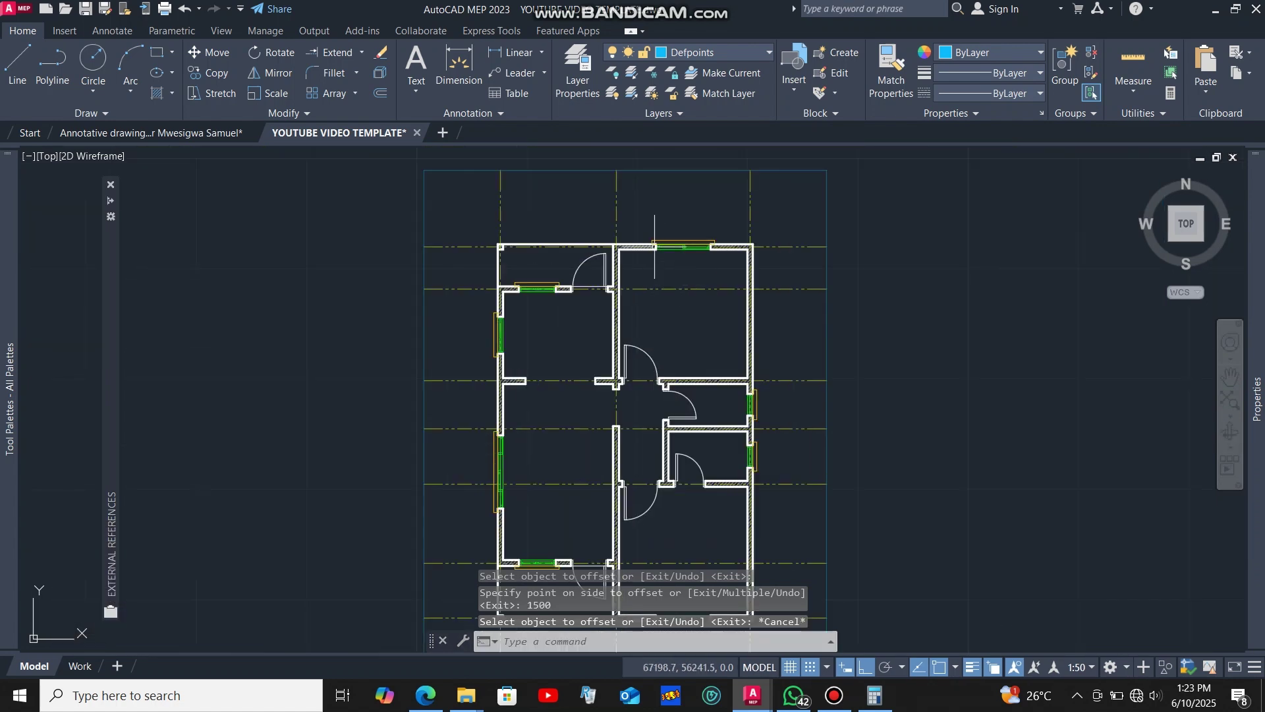
{"action": "scroll", "coordinate": [652, 246], "scroll_direction": "down", "scroll_amount": 2}
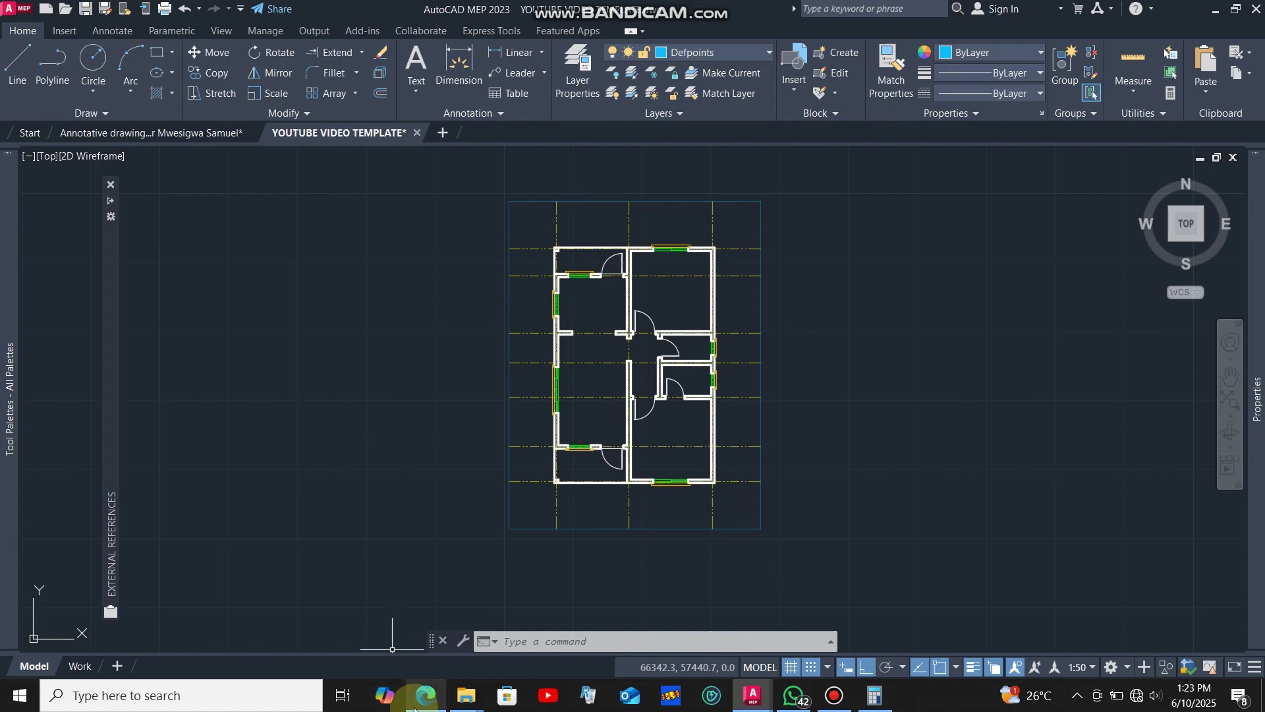
- Switch to the reference floor plan PDF in Edge and examine the grid tags around the whole ground floor plan
{"action": "mouse_move", "coordinate": [425, 695]}
{"action": "left_click", "coordinate": [424, 630]}
{"action": "scroll", "coordinate": [817, 448], "scroll_direction": "down", "scroll_amount": 4, "text": "ctrl"}
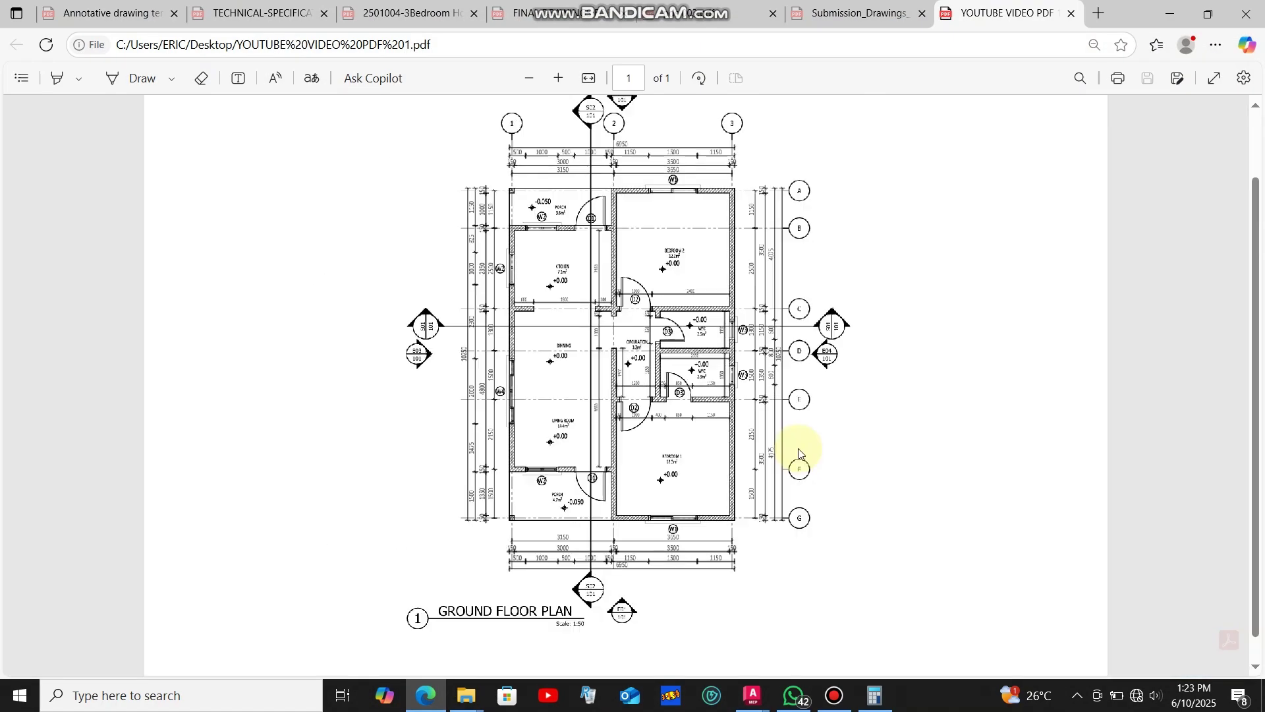
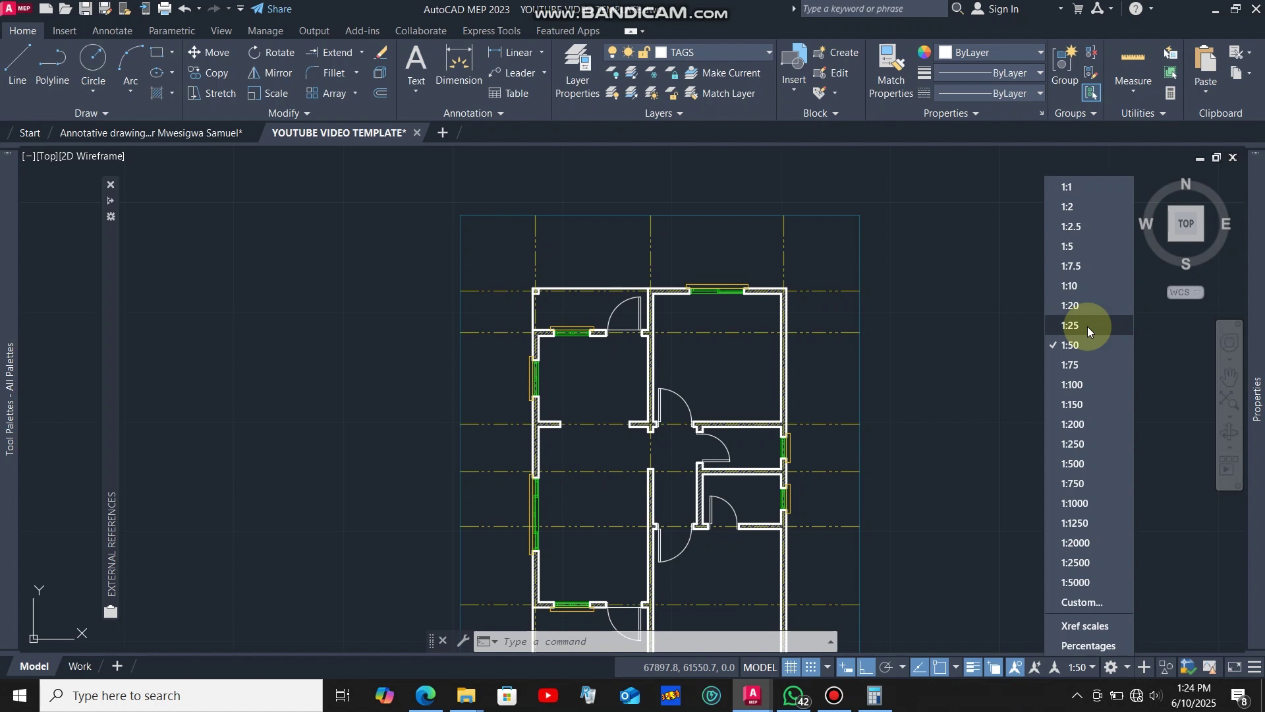
- Set the drawing's annotation scale to 1:50
{"action": "left_click", "coordinate": [947, 331]}
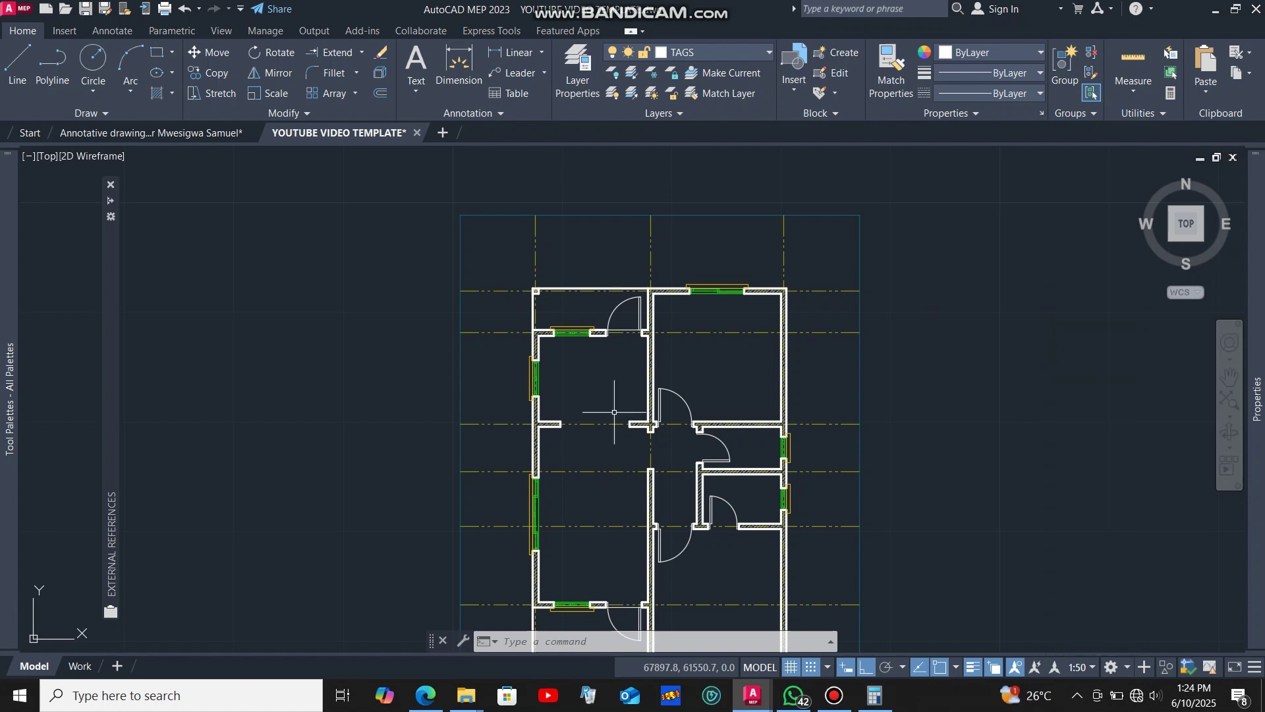
{"action": "left_click", "coordinate": [1094, 671]}
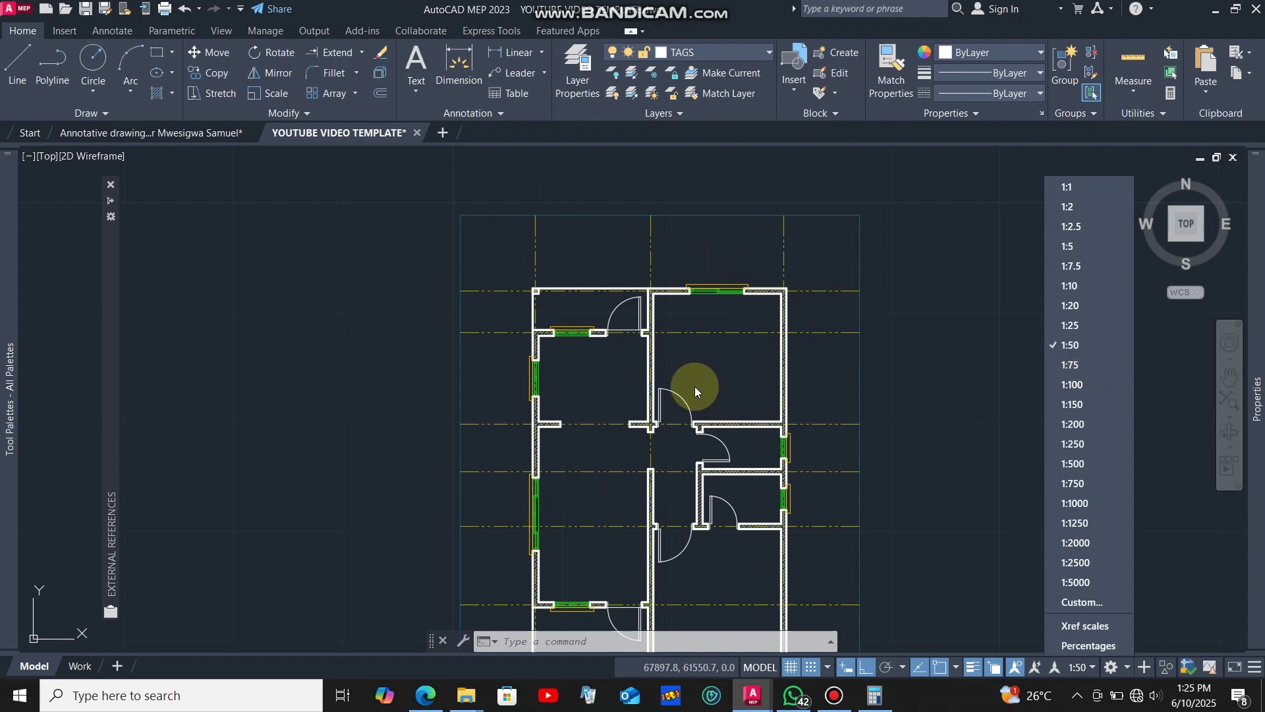
{"action": "left_click", "coordinate": [1073, 345]}
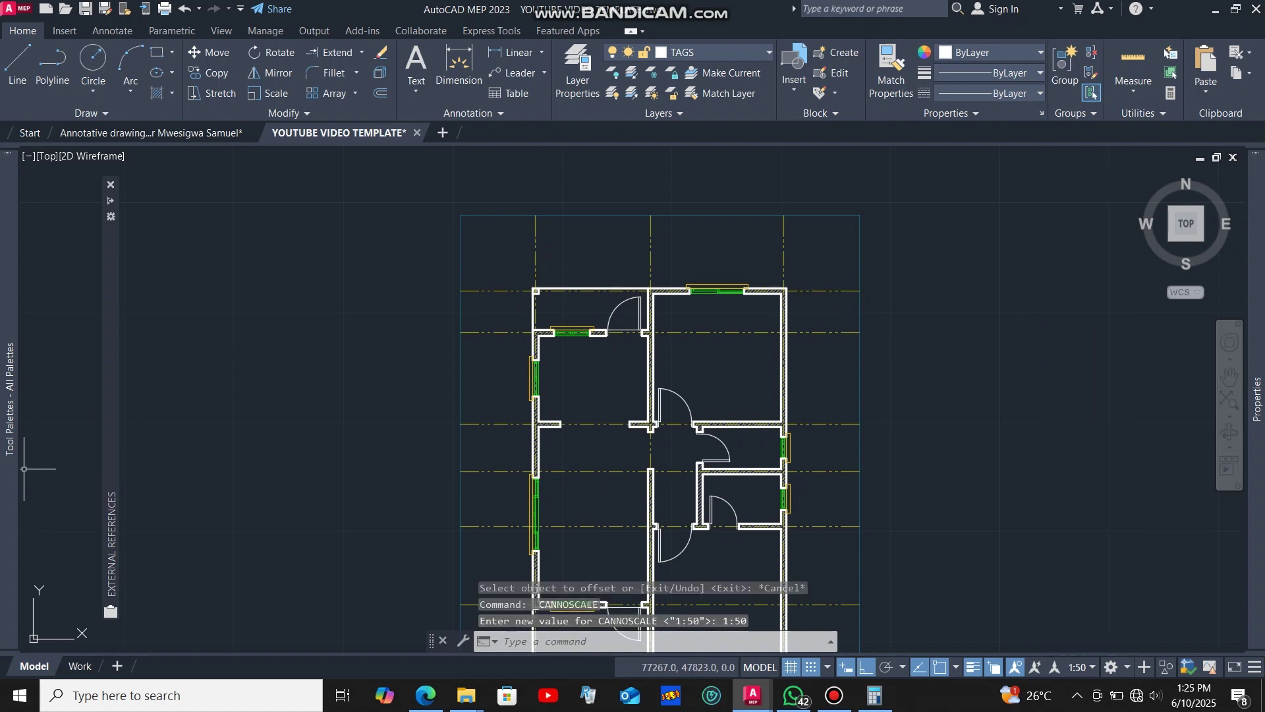
- Insert the Tag - Imperial block from the annotation tool palette in the empty area beside the house plan
{"action": "mouse_move", "coordinate": [15, 472]}
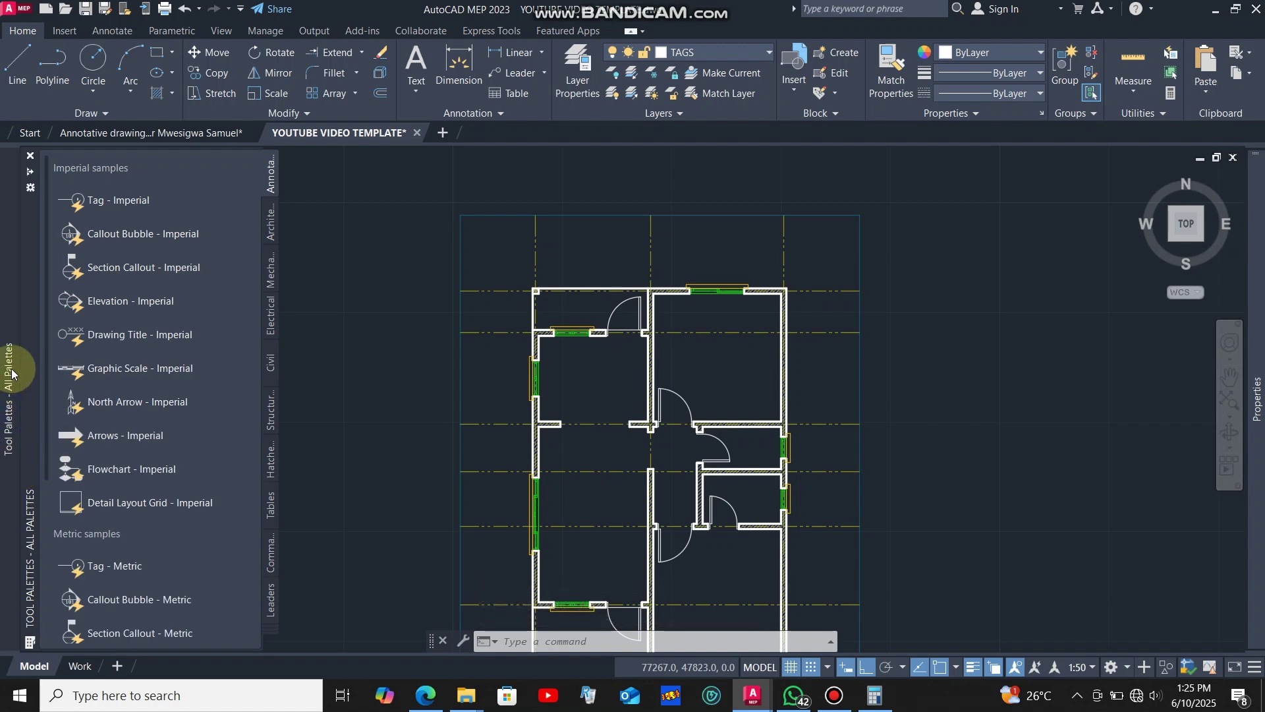
{"action": "scroll", "coordinate": [96, 471], "scroll_direction": "down", "scroll_amount": 3}
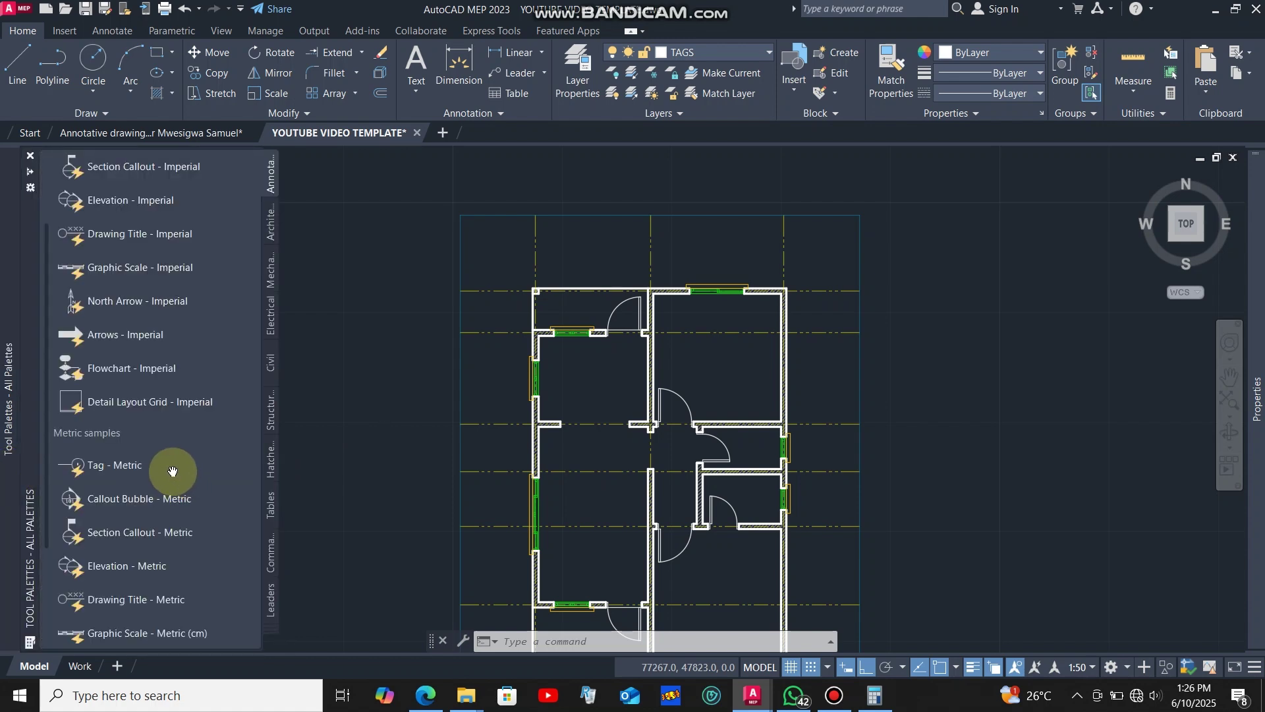
{"action": "scroll", "coordinate": [172, 470], "scroll_direction": "up", "scroll_amount": 3}
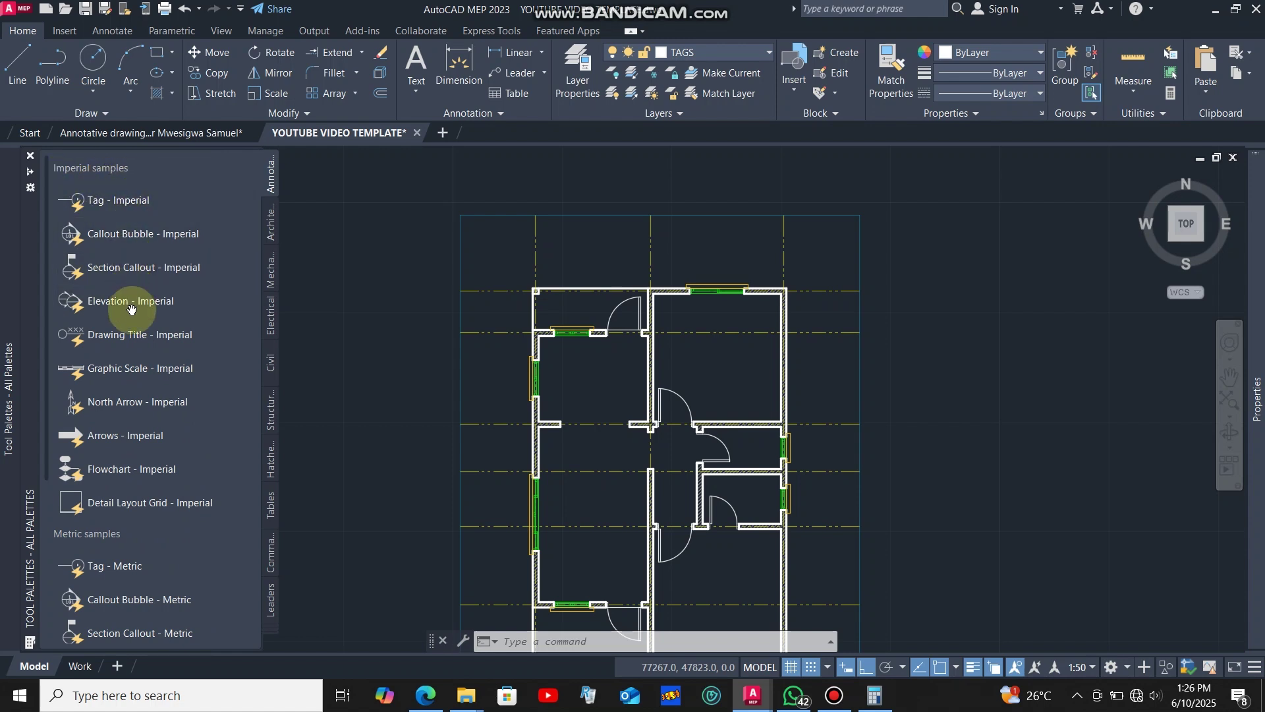
{"action": "left_click", "coordinate": [117, 206]}
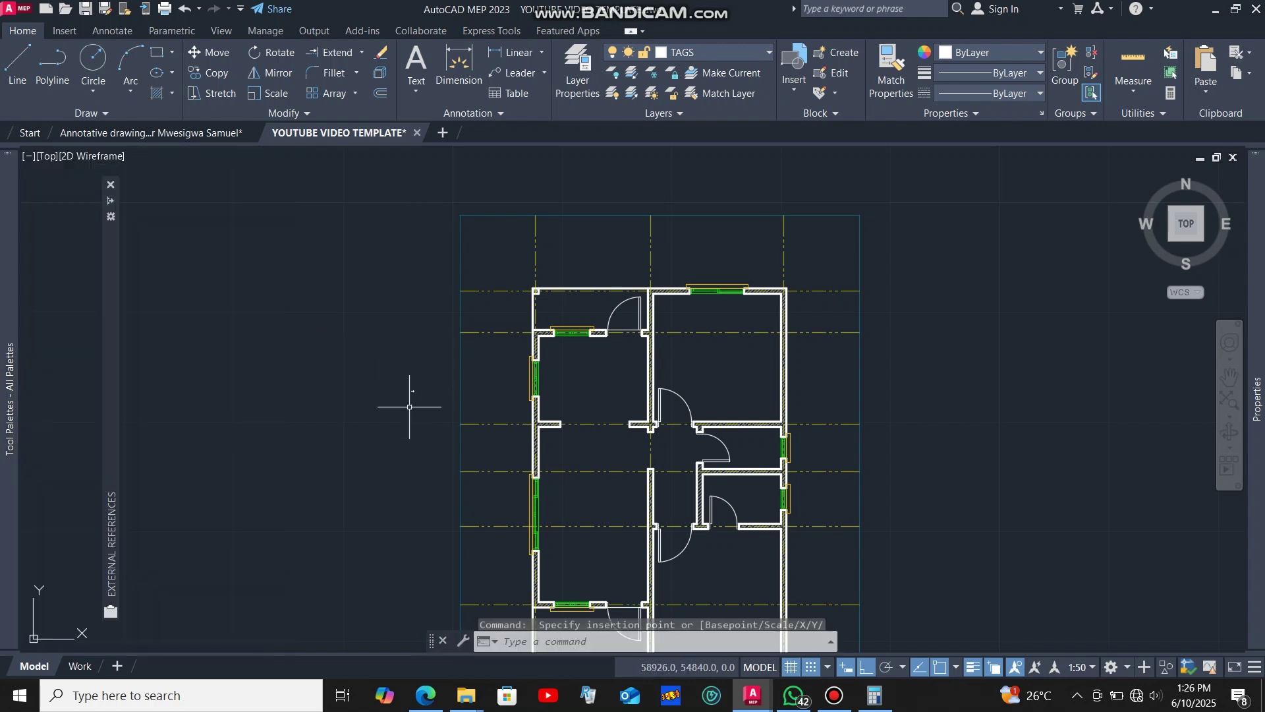
{"action": "scroll", "coordinate": [409, 386], "scroll_direction": "up", "scroll_amount": 5}
{"action": "scroll", "coordinate": [402, 377], "scroll_direction": "up", "scroll_amount": 2}
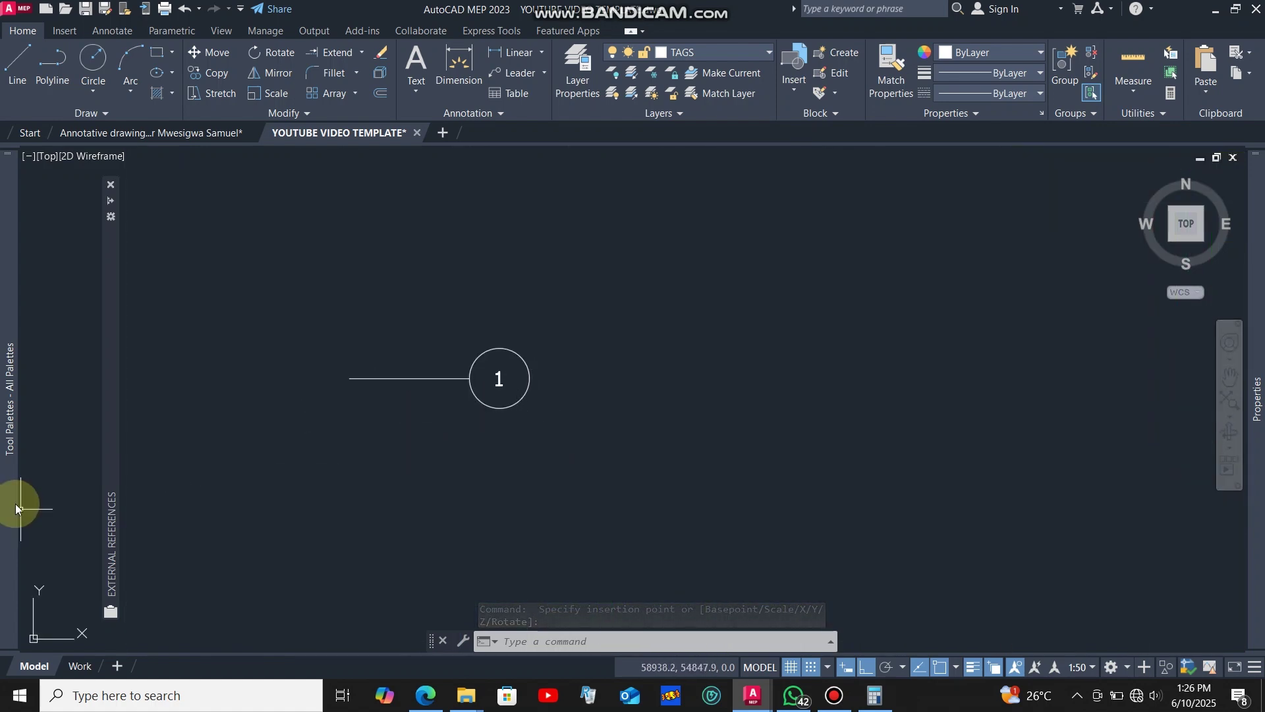
- Insert the Tag - Metric block from the annotation tool palette just below the imperial tag
{"action": "mouse_move", "coordinate": [12, 503]}
{"action": "left_click", "coordinate": [99, 568]}
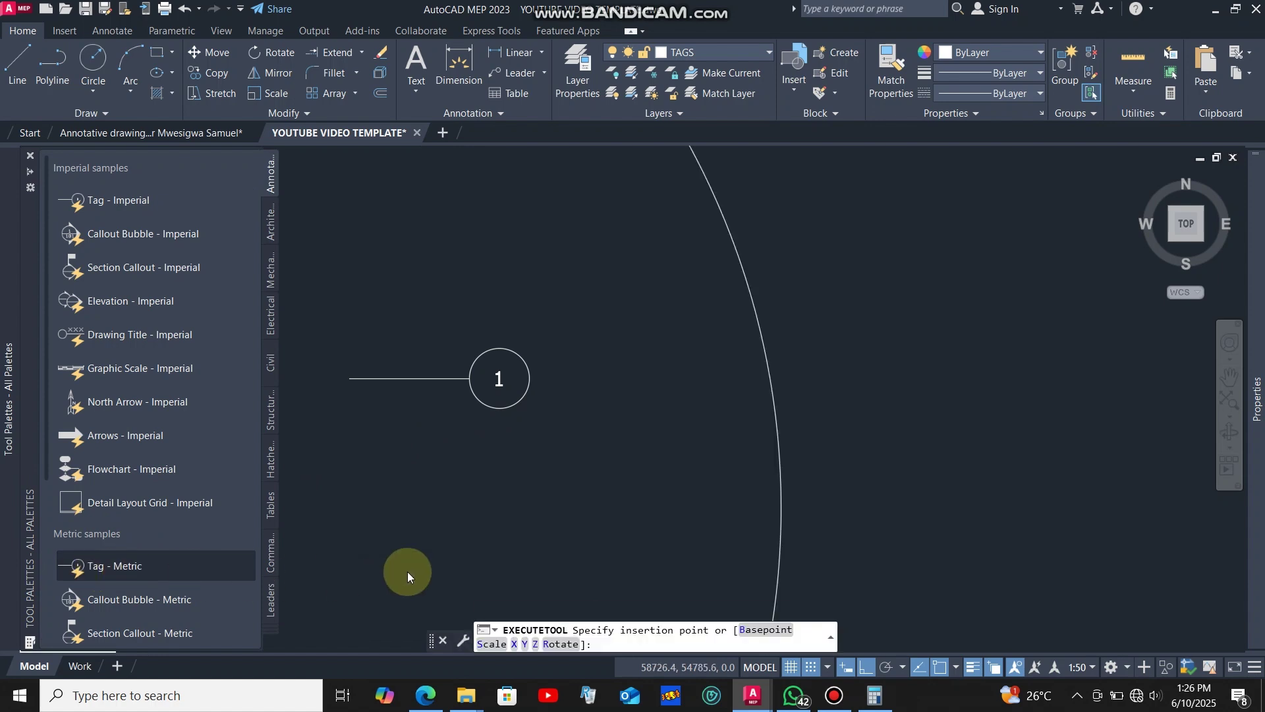
{"action": "scroll", "coordinate": [434, 468], "scroll_direction": "down", "scroll_amount": 2}
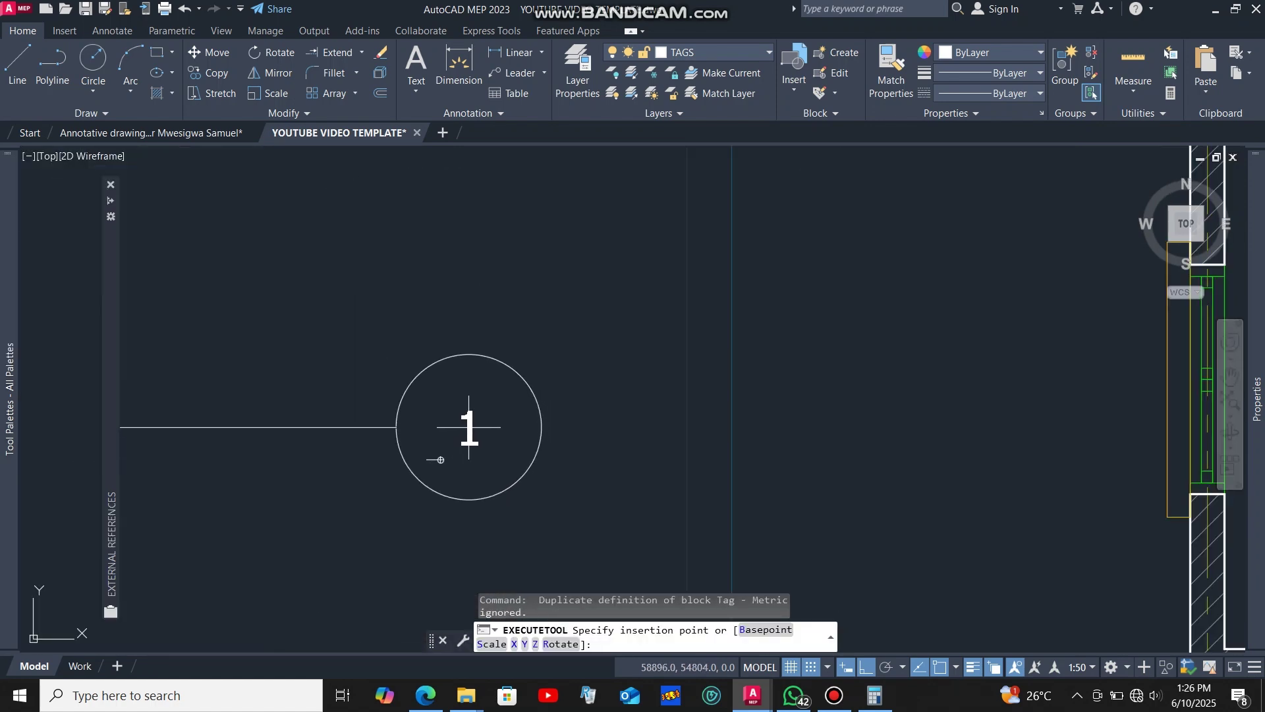
{"action": "left_click", "coordinate": [436, 356]}
- Delete the tiny metric tag below the imperial tag
{"action": "scroll", "coordinate": [426, 486], "scroll_direction": "up", "scroll_amount": 3}
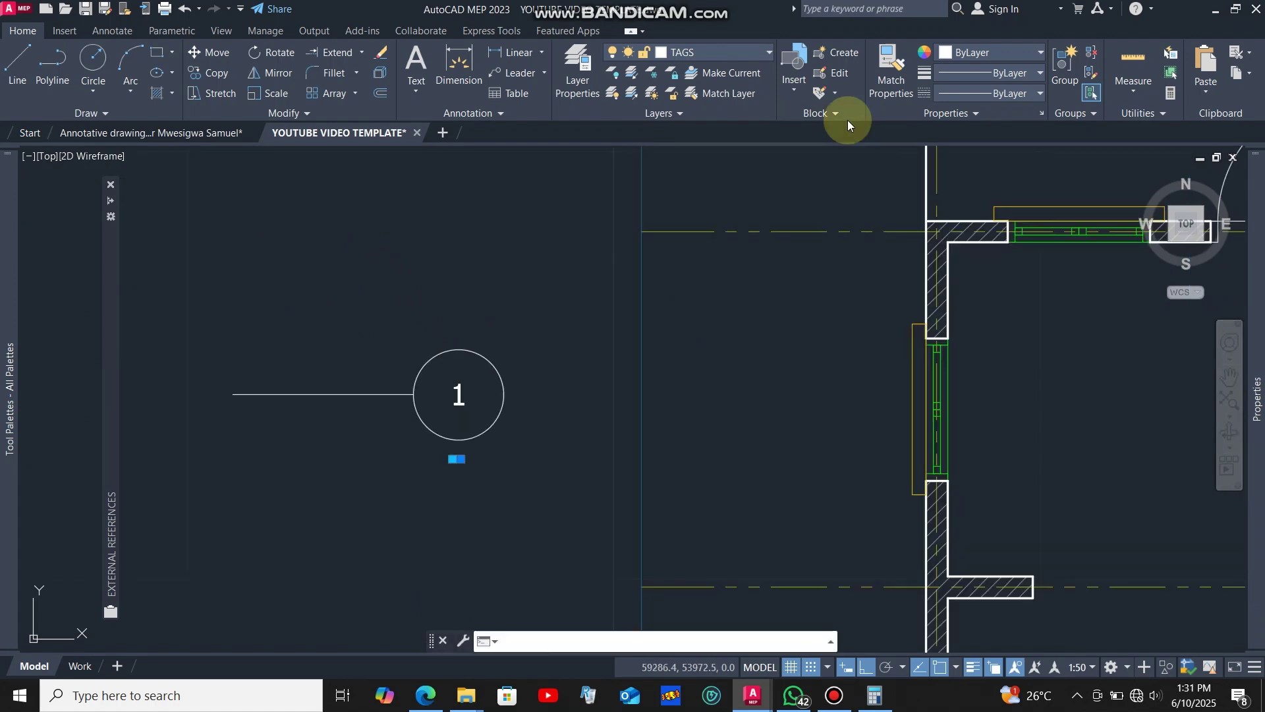
{"action": "scroll", "coordinate": [456, 460], "scroll_direction": "up", "scroll_amount": 5}
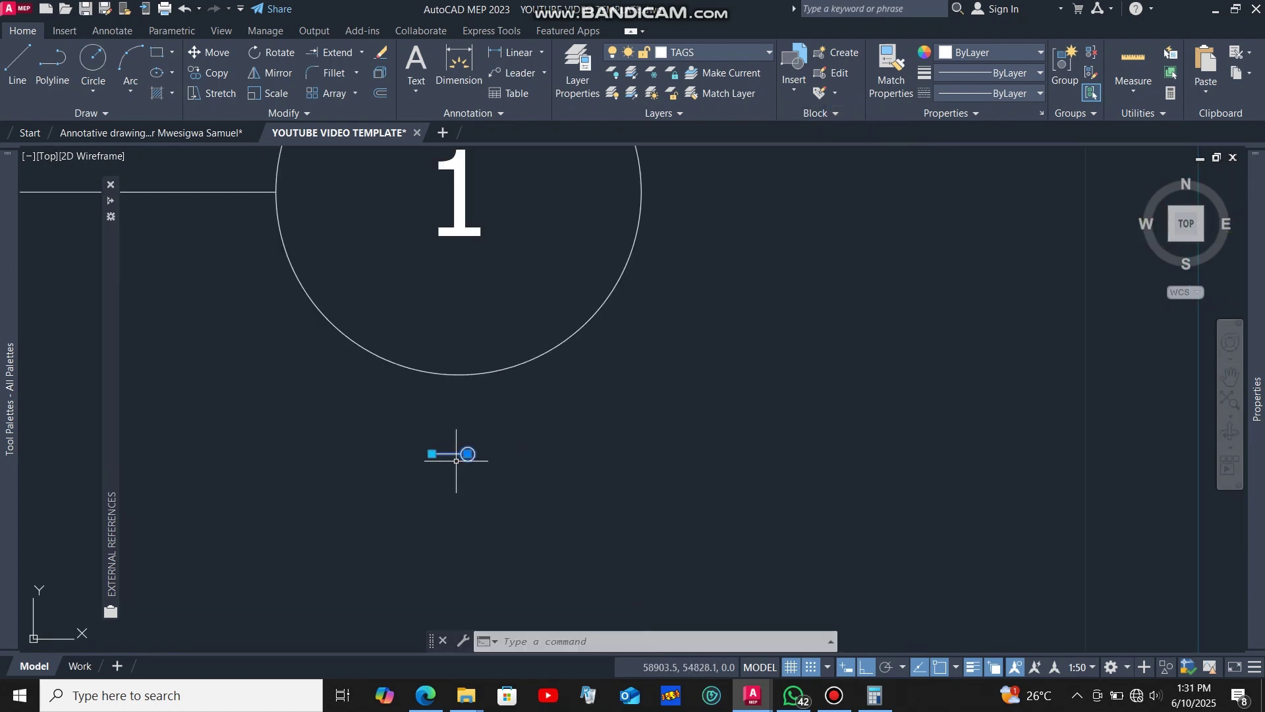
{"action": "scroll", "coordinate": [457, 460], "scroll_direction": "up", "scroll_amount": 6}
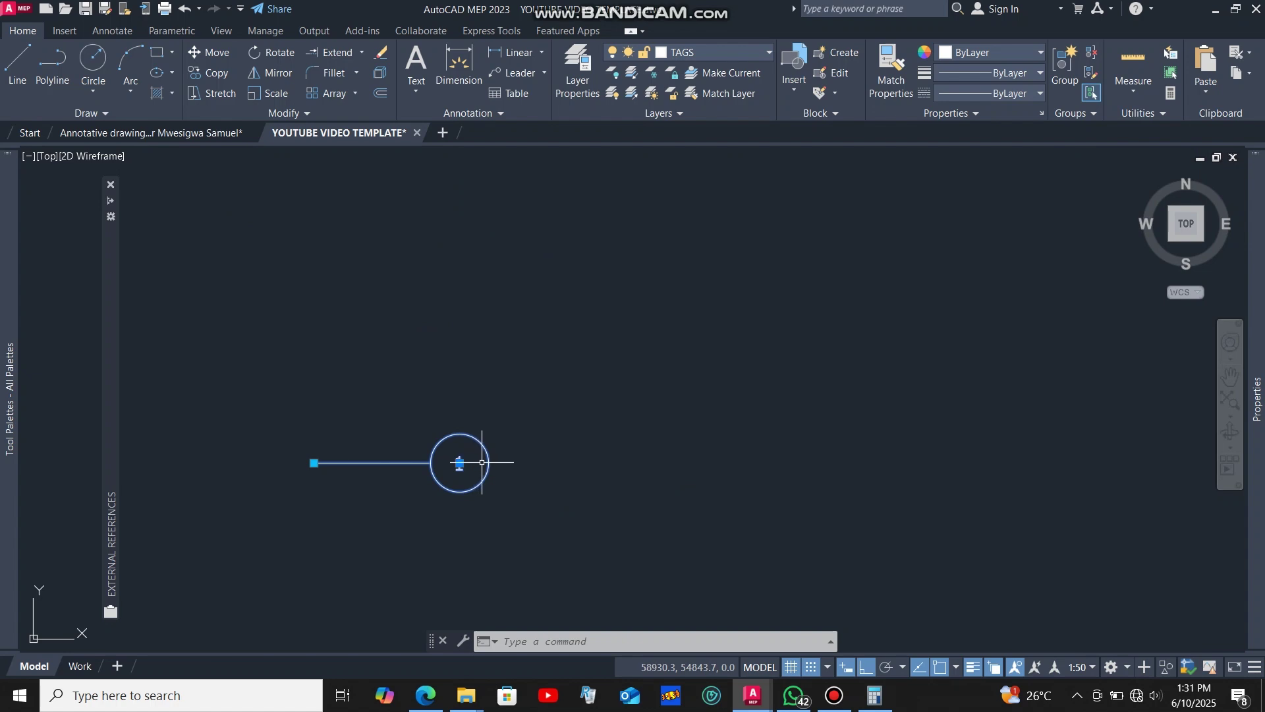
{"action": "key", "text": "Delete"}
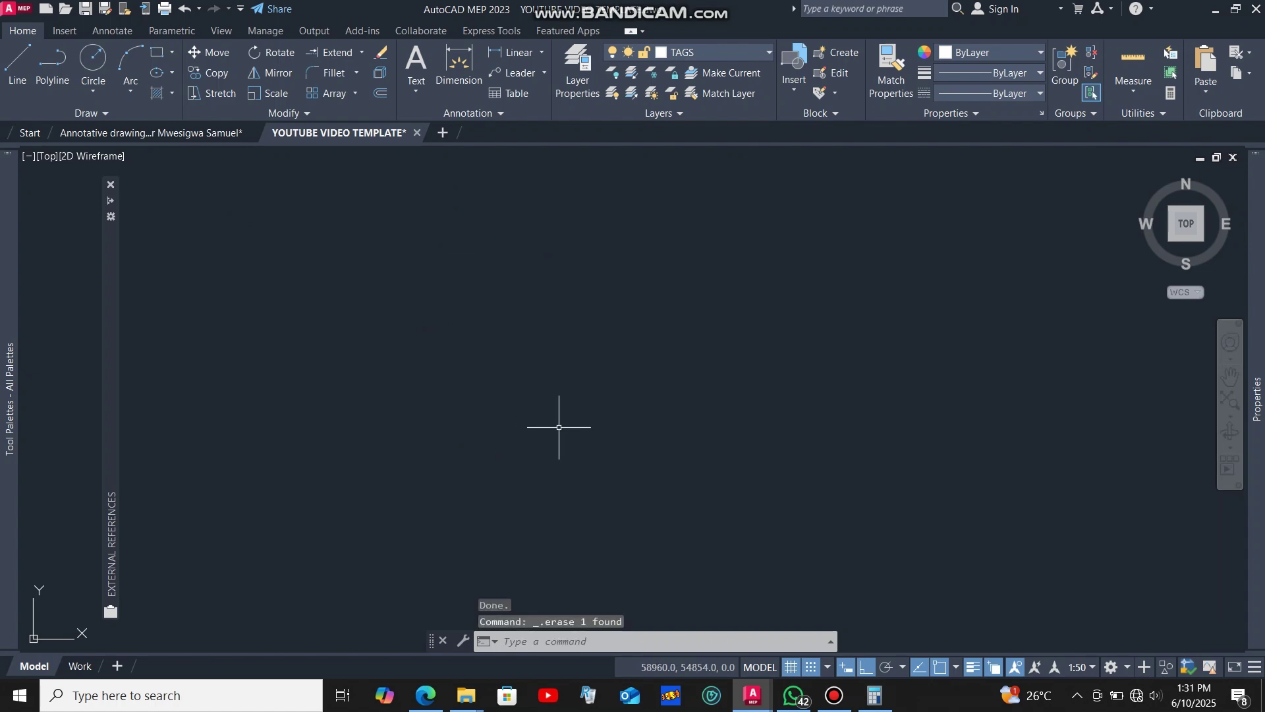
- Move the imperial grid tag by its leader end to the empty area above the plan, near the first vertical grid line
{"action": "scroll", "coordinate": [659, 412], "scroll_direction": "down", "scroll_amount": 4}
{"action": "scroll", "coordinate": [645, 416], "scroll_direction": "up", "scroll_amount": 5}
{"action": "scroll", "coordinate": [706, 381], "scroll_direction": "down", "scroll_amount": 5}
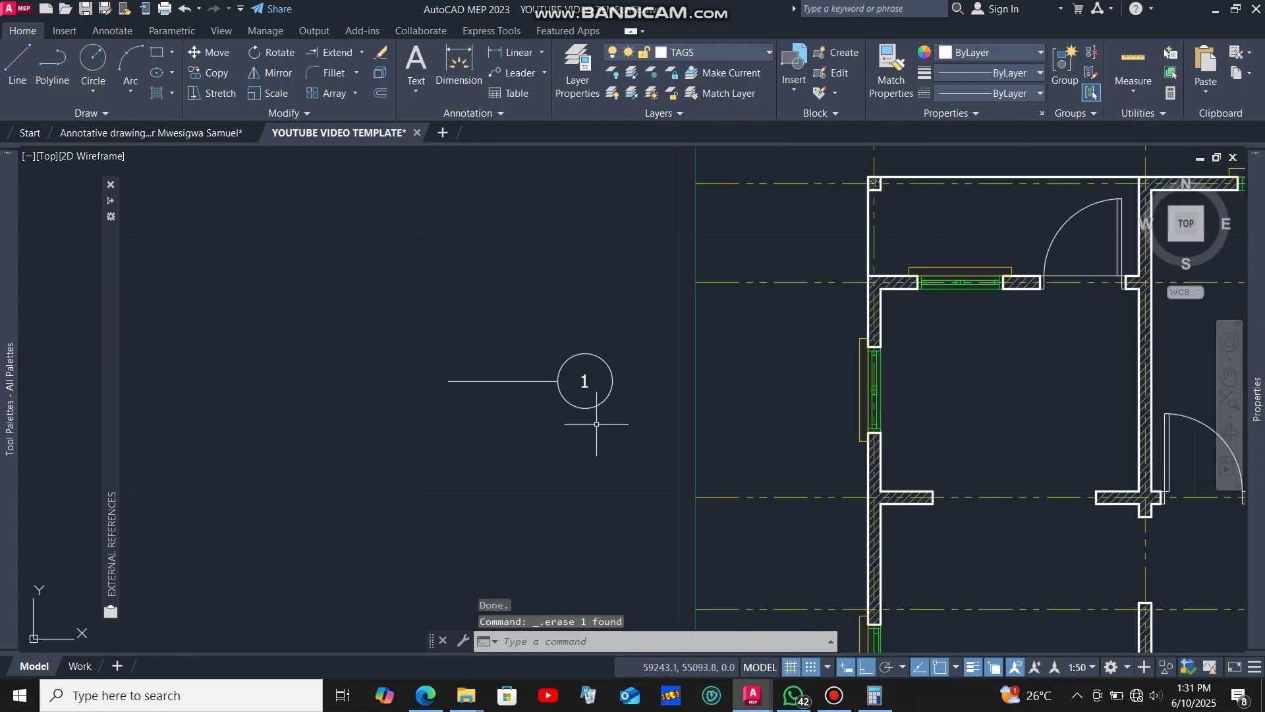
{"action": "left_click", "coordinate": [667, 531]}
{"action": "left_click", "coordinate": [572, 361]}
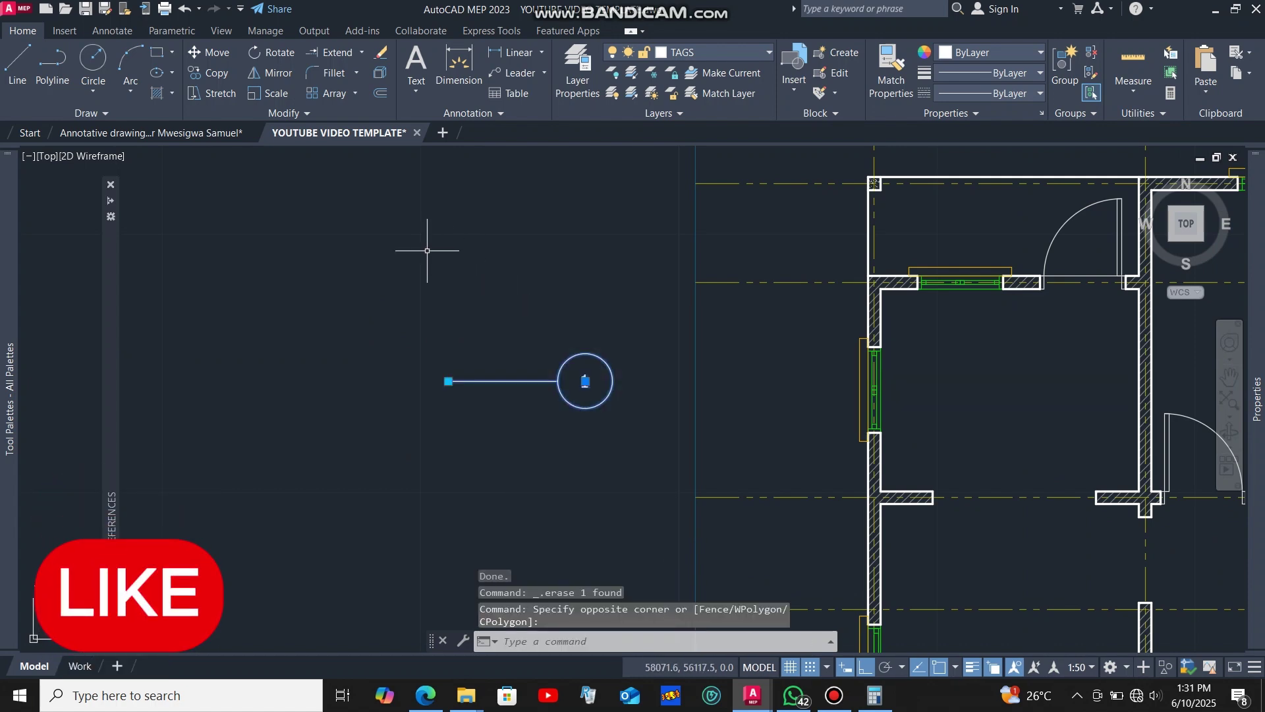
{"action": "left_click", "coordinate": [203, 48]}
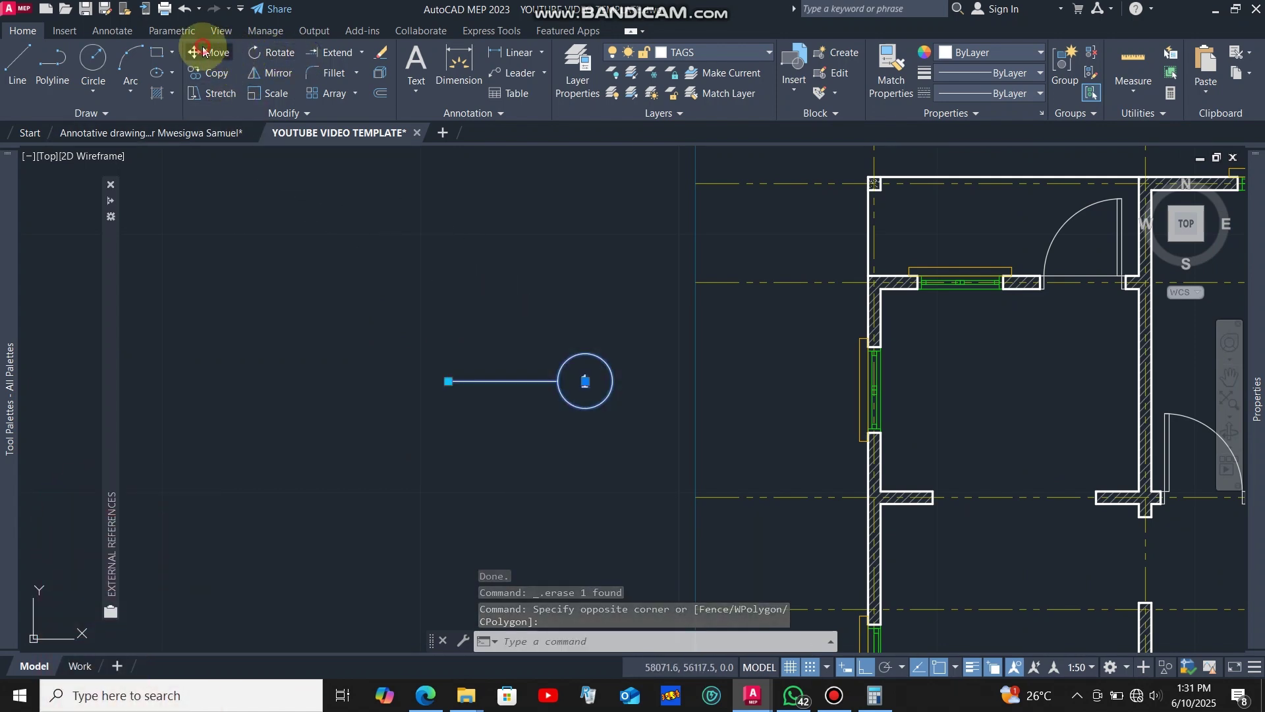
{"action": "left_click", "coordinate": [449, 381]}
{"action": "scroll", "coordinate": [396, 369], "scroll_direction": "down", "scroll_amount": 6}
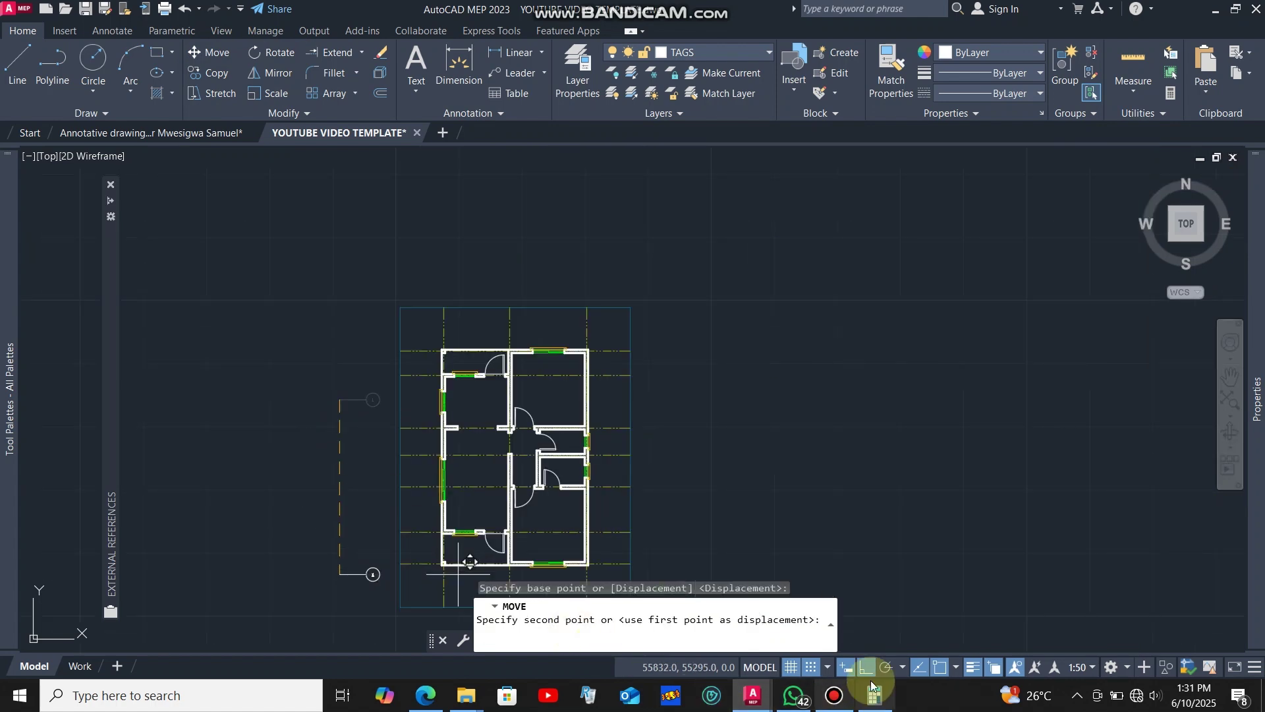
{"action": "left_click", "coordinate": [886, 668]}
{"action": "scroll", "coordinate": [449, 287], "scroll_direction": "up", "scroll_amount": 6}
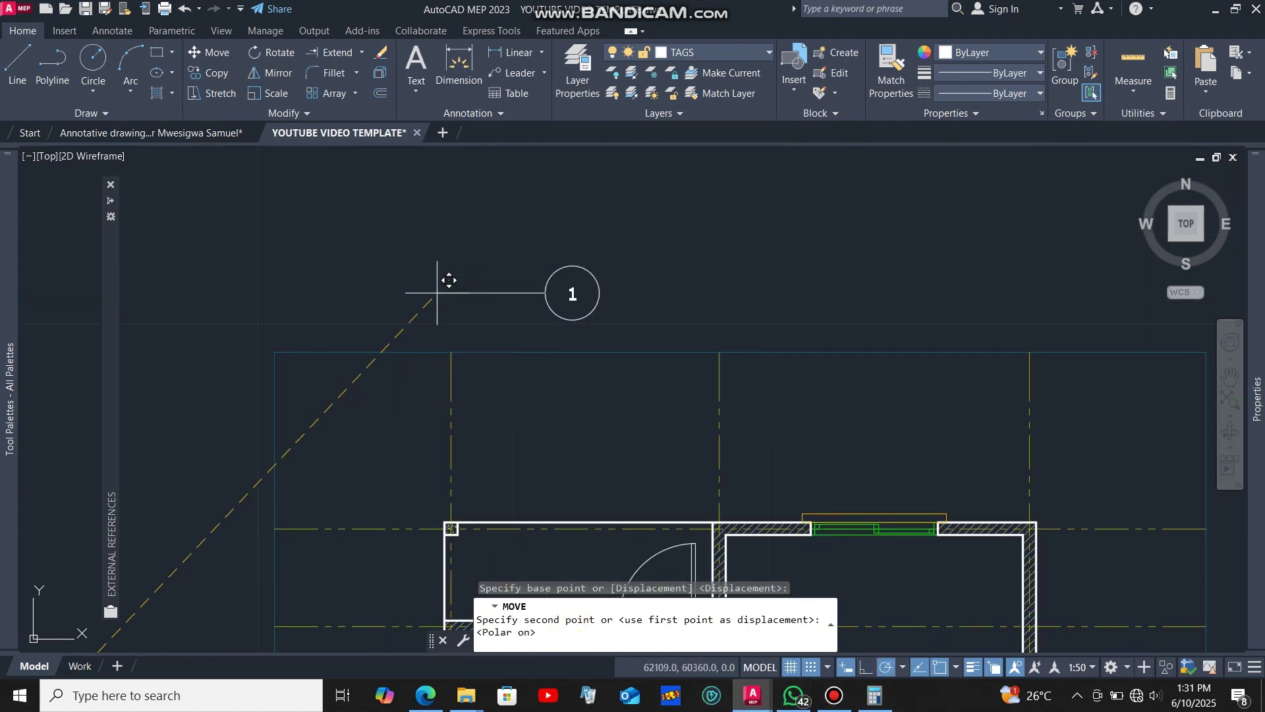
{"action": "scroll", "coordinate": [458, 295], "scroll_direction": "up", "scroll_amount": 3}
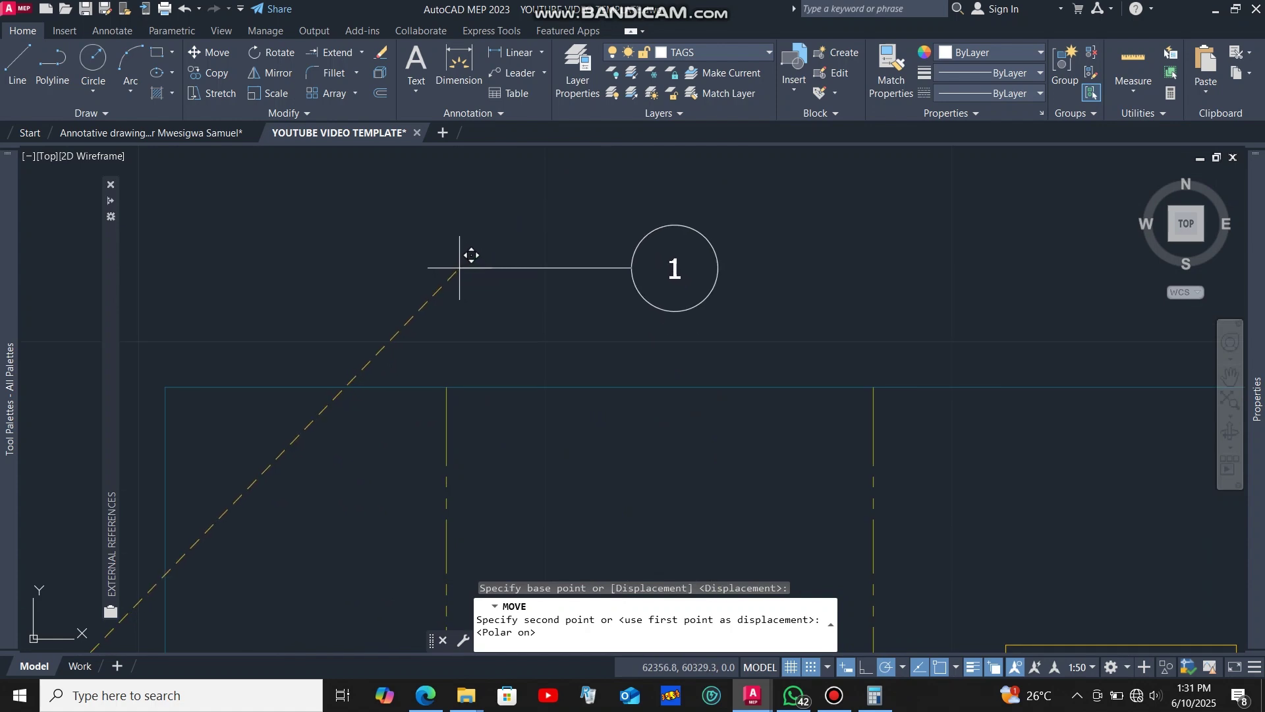
{"action": "left_click", "coordinate": [455, 260]}
- Relocate the tag's leader endpoint straight below the circle at 90° with ortho on, making a short vertical leader
{"action": "left_click", "coordinate": [687, 331]}
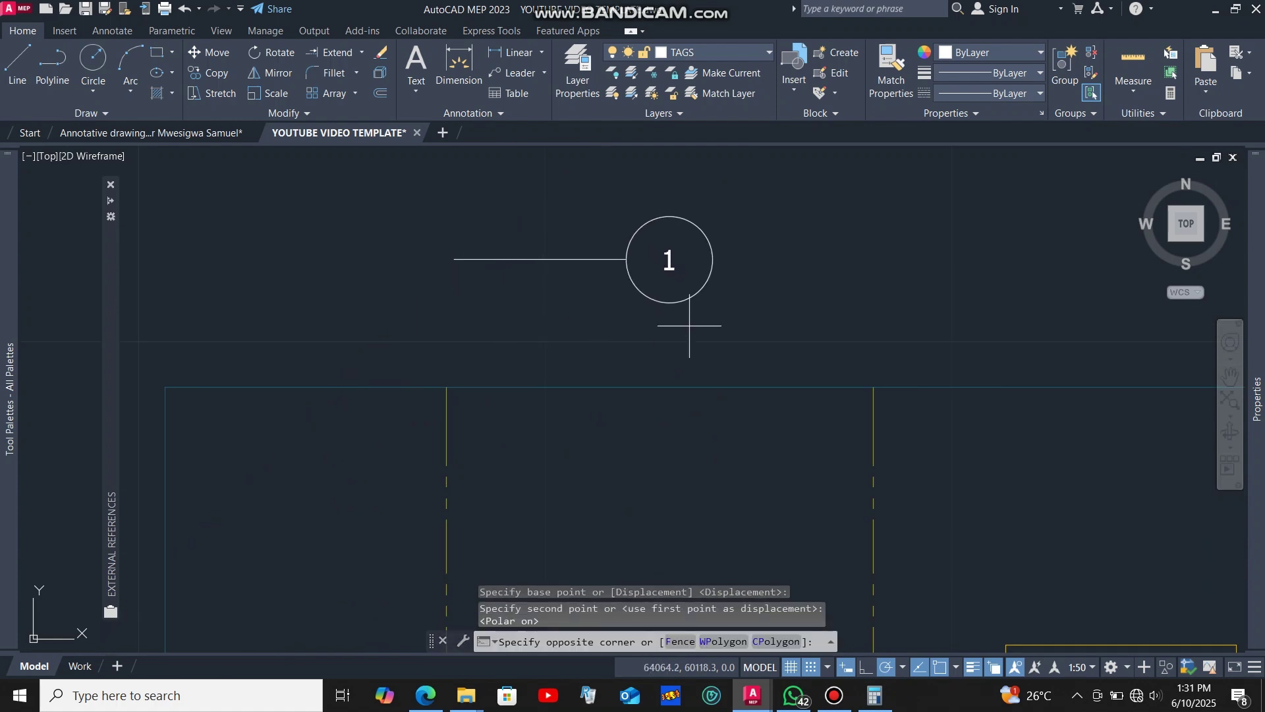
{"action": "left_click", "coordinate": [568, 211]}
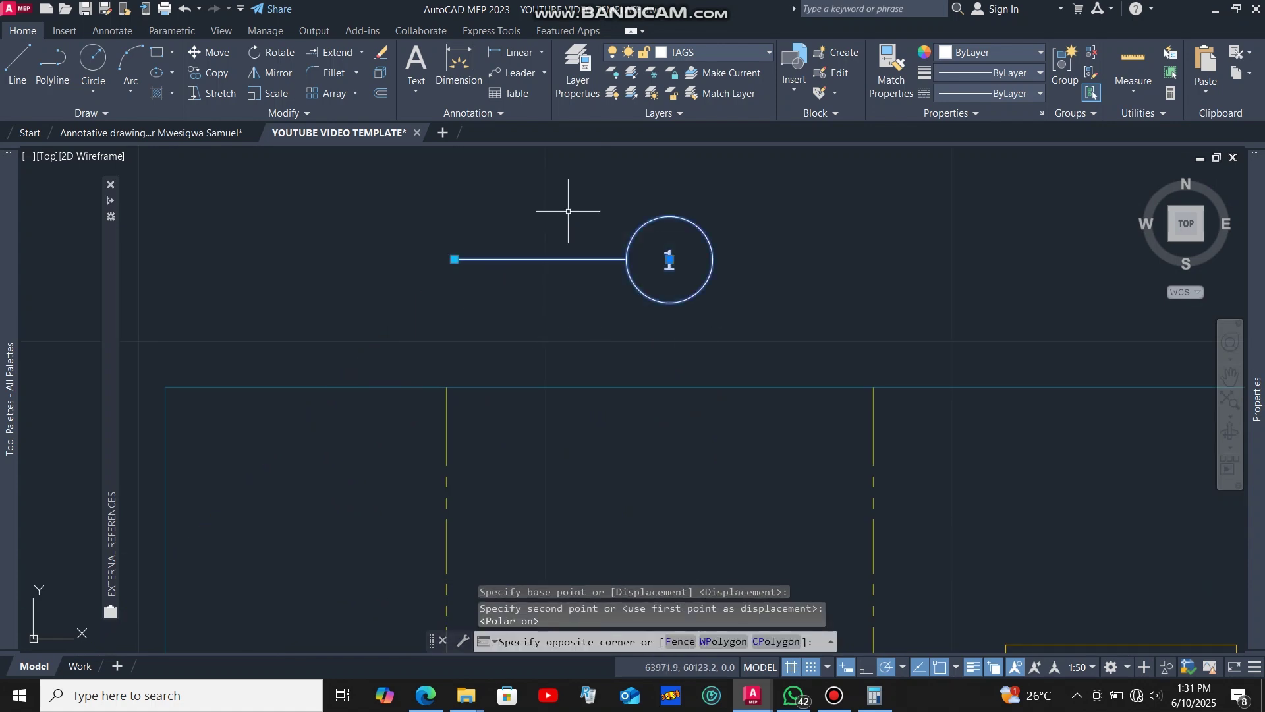
{"action": "left_click", "coordinate": [454, 259]}
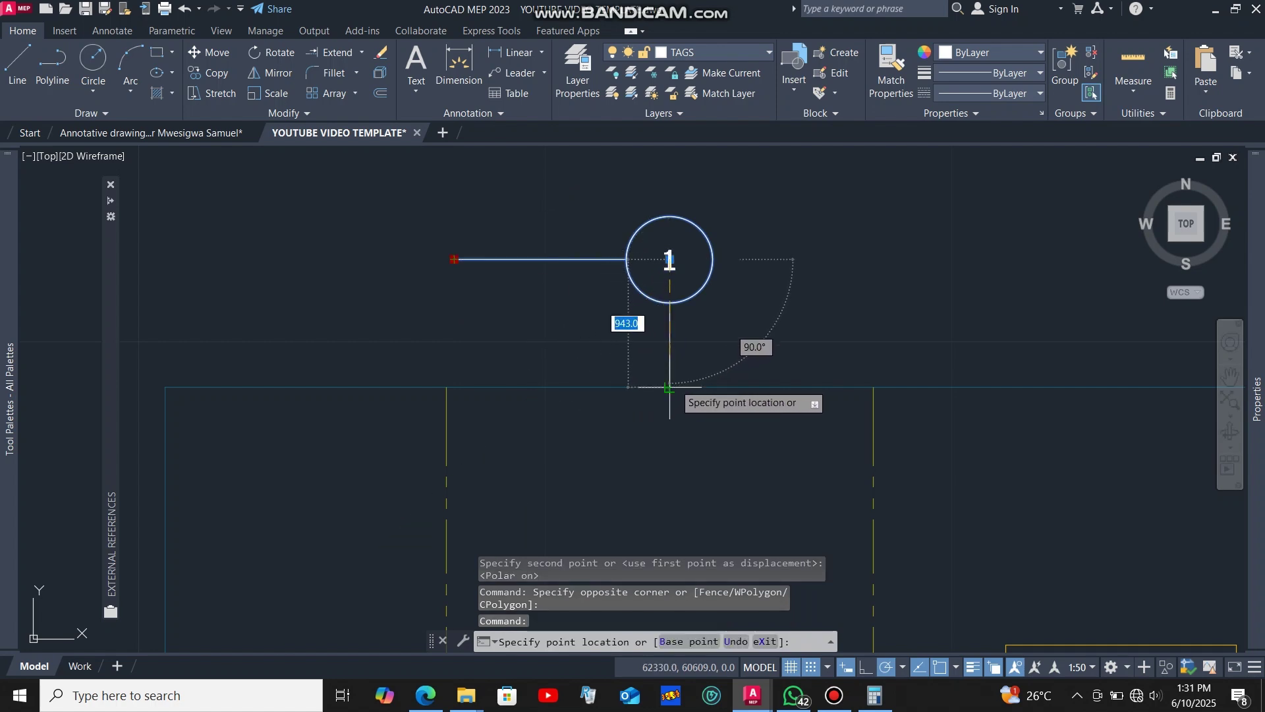
{"action": "key", "text": "Escape"}
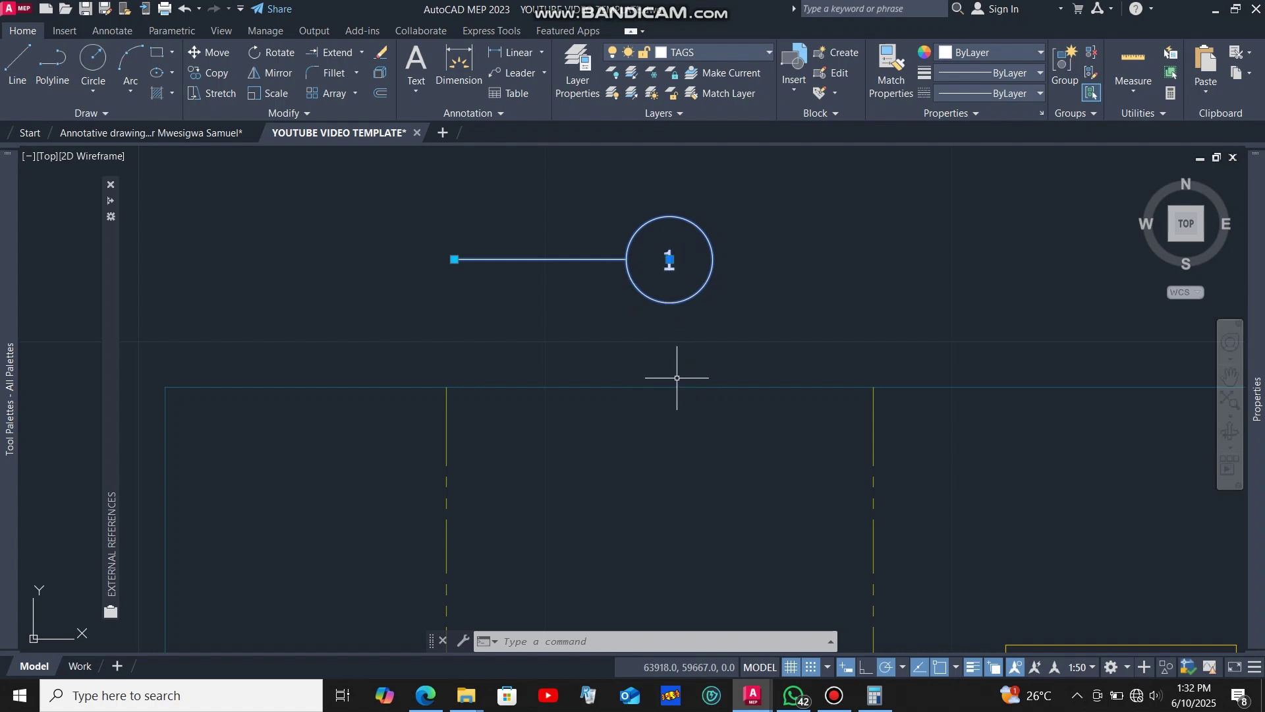
{"action": "left_click", "coordinate": [454, 259]}
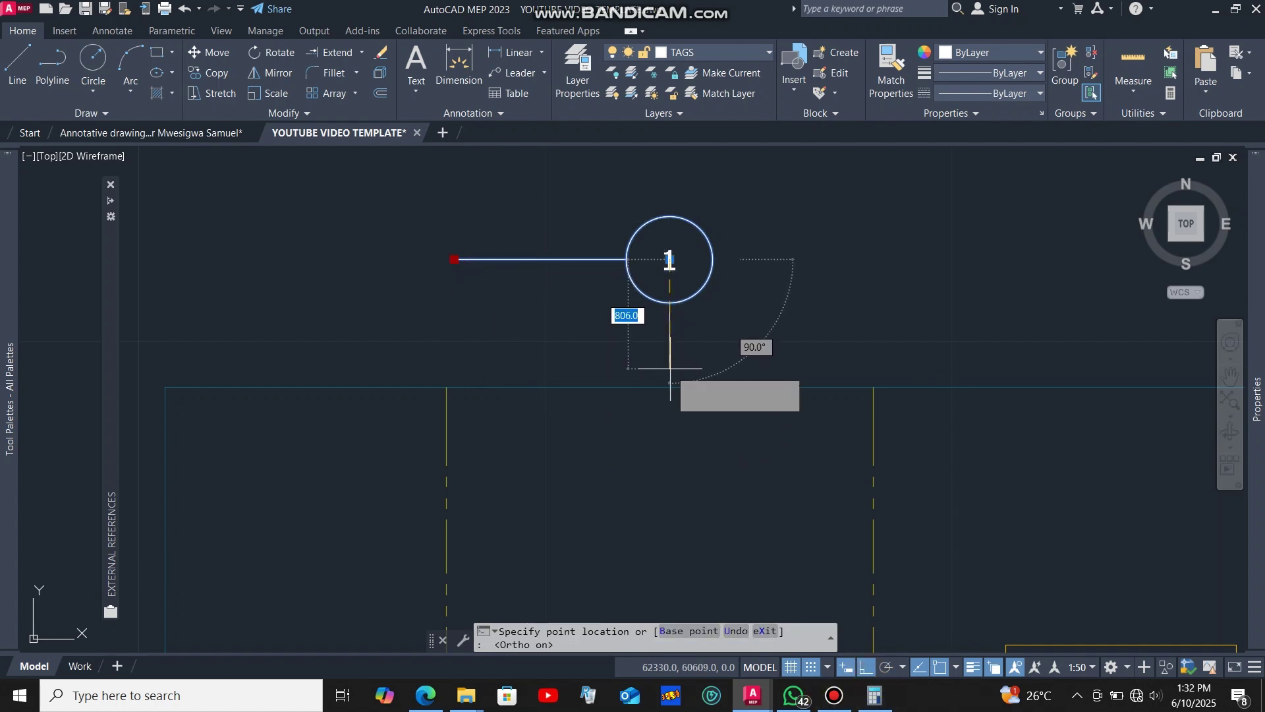
{"action": "type", "text": "1"}
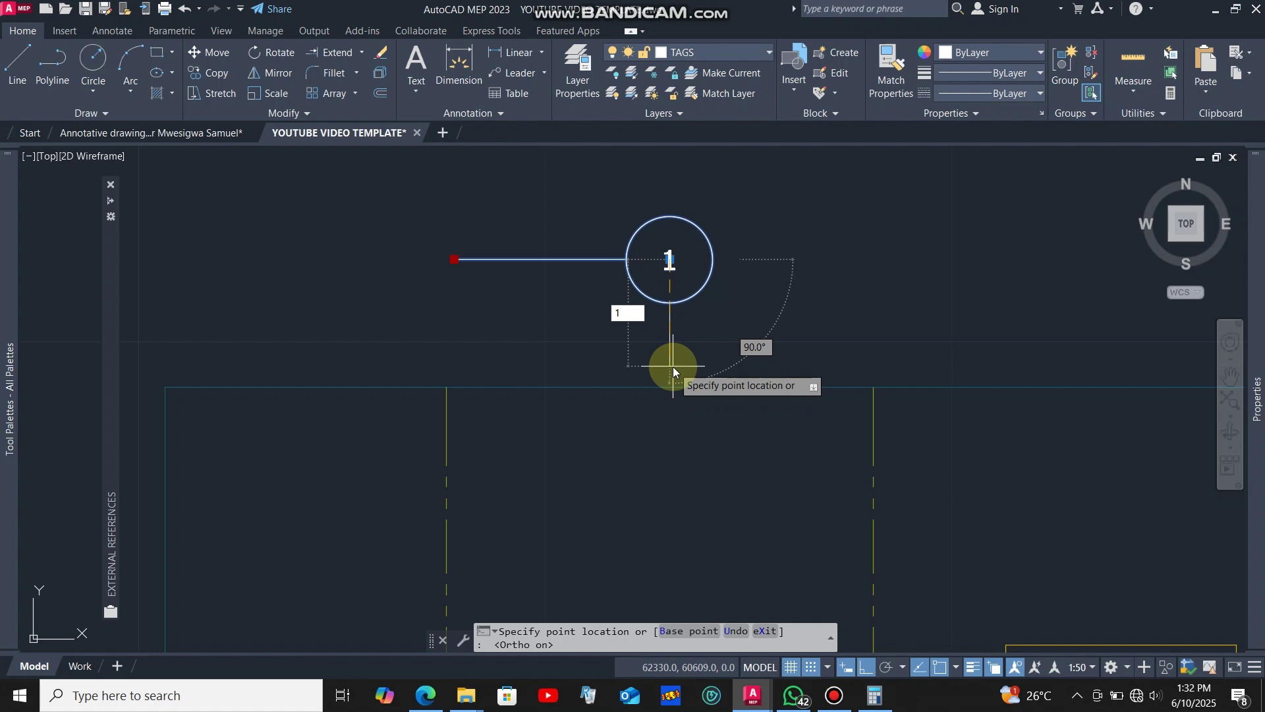
{"action": "type", "text": "000"}
{"action": "key", "text": "BackSpace"}
{"action": "key", "text": "BackSpace"}
{"action": "key", "text": "BackSpace"}
{"action": "key", "text": "BackSpace"}
{"action": "key", "text": "Tab"}
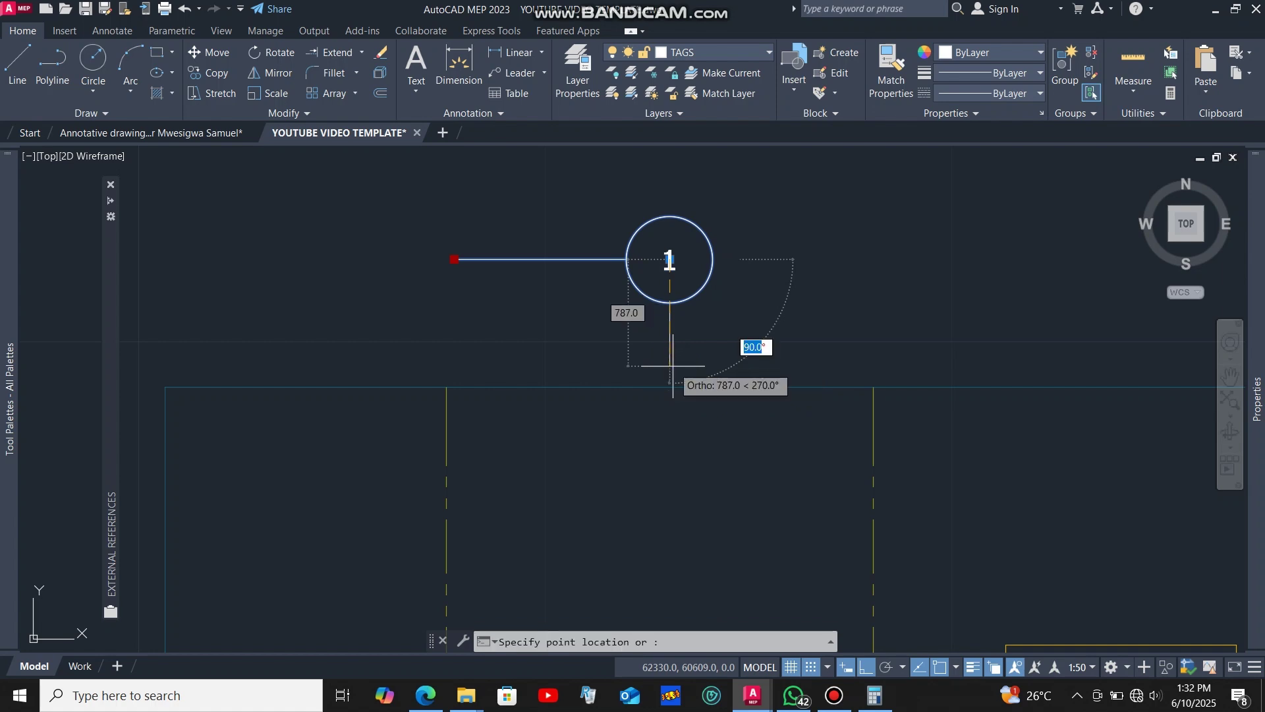
{"action": "type", "text": "90"}
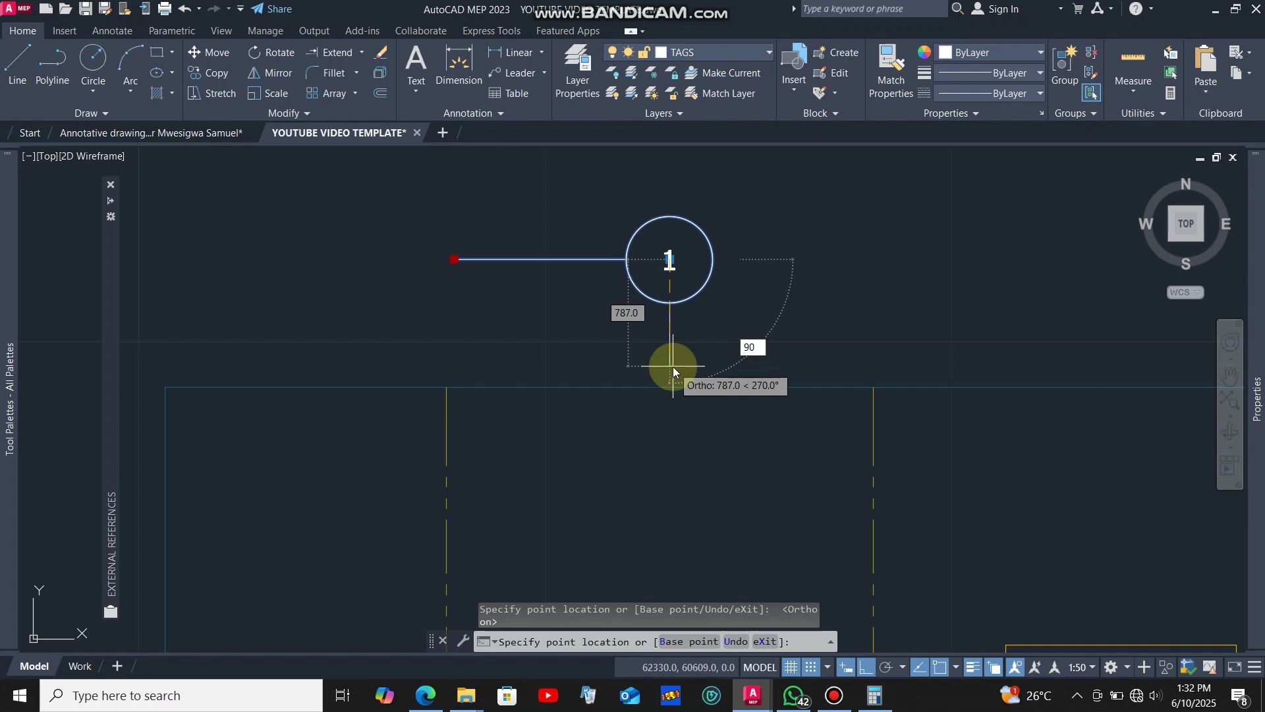
{"action": "key", "text": "Return"}
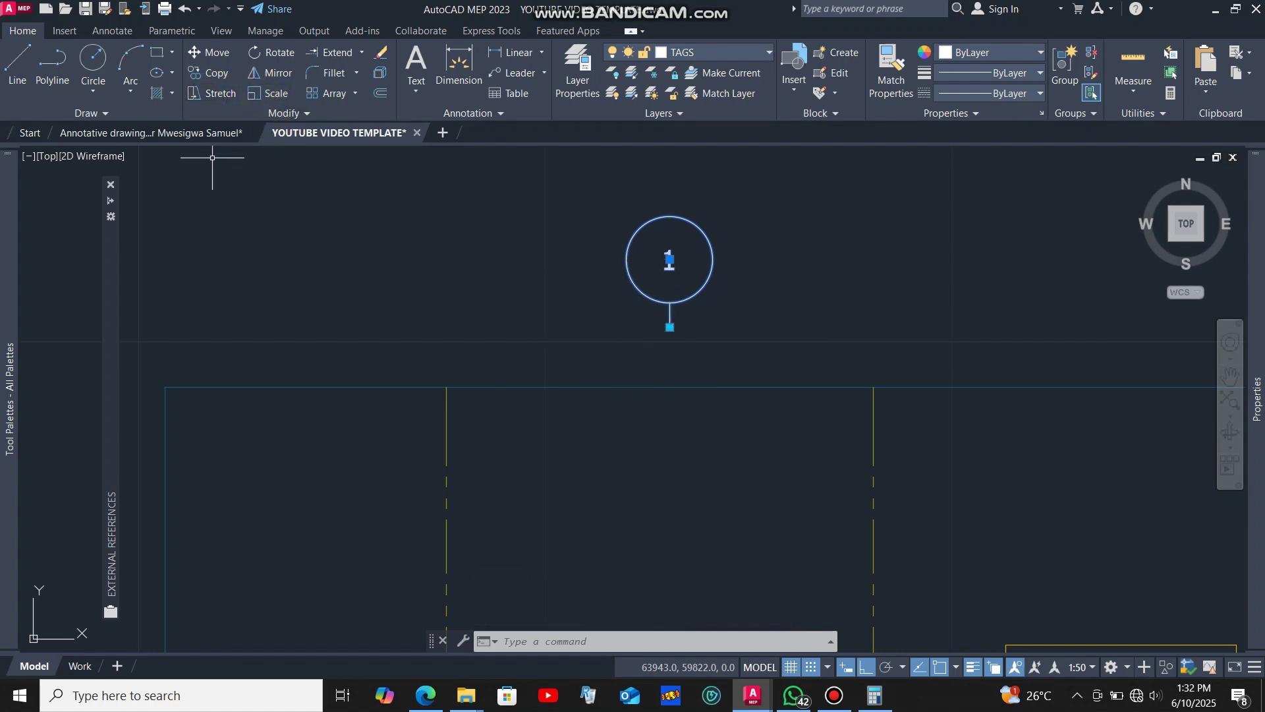
- Move the tag by its leader end onto the upper end of the first vertical grid line
{"action": "left_click", "coordinate": [218, 54]}
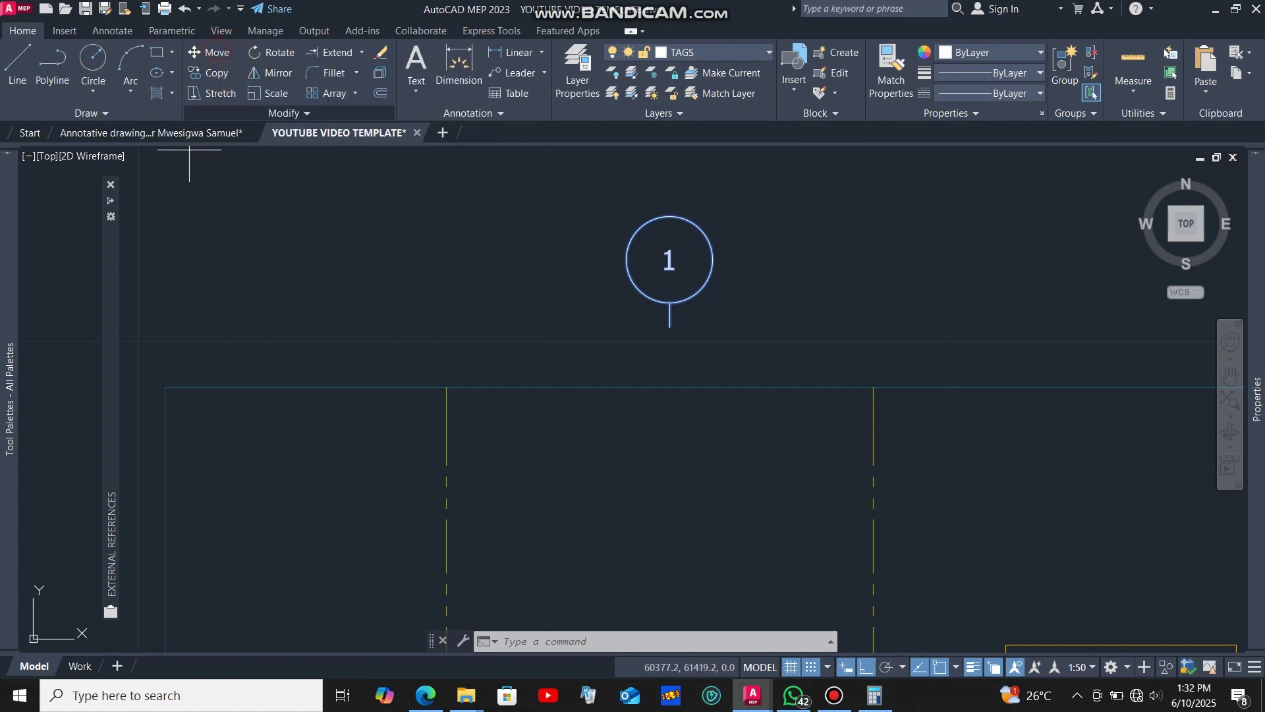
{"action": "left_click", "coordinate": [669, 328]}
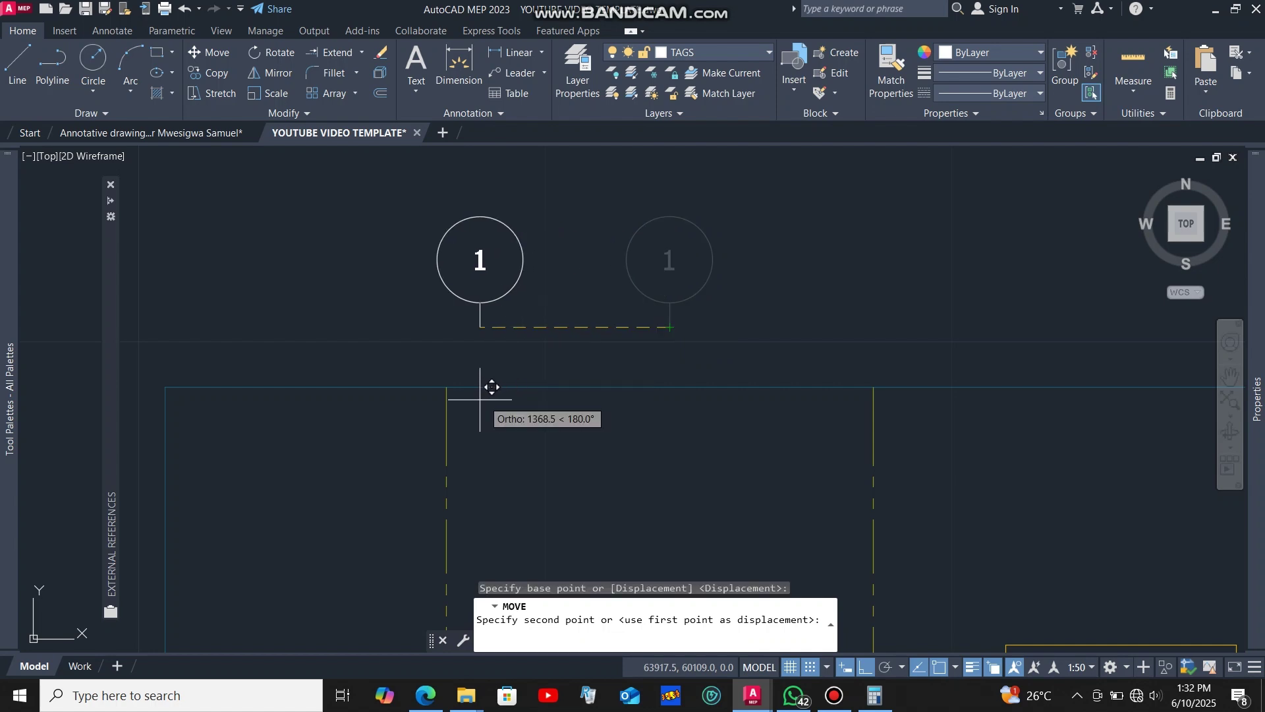
{"action": "left_click", "coordinate": [446, 387]}
- Copy the tag from its leader end to the upper ends of the second and third vertical grid lines
{"action": "left_click", "coordinate": [517, 353]}
{"action": "left_click", "coordinate": [414, 293]}
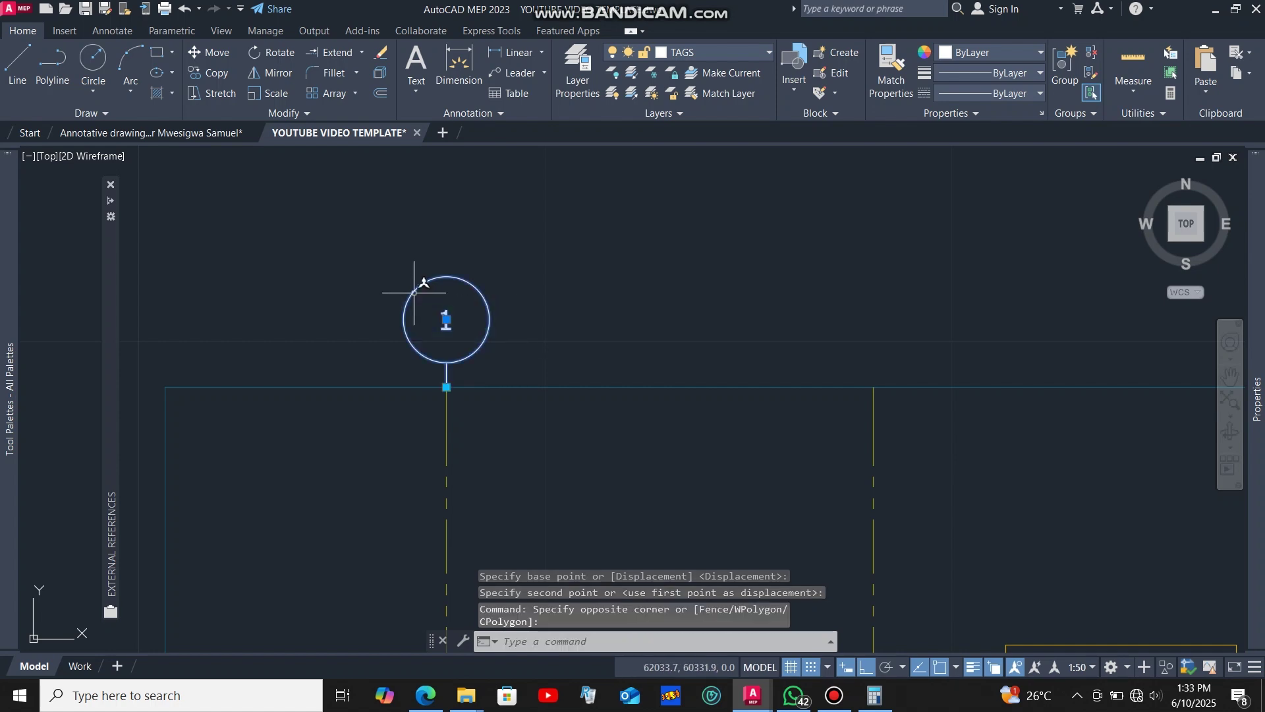
{"action": "left_click", "coordinate": [220, 74]}
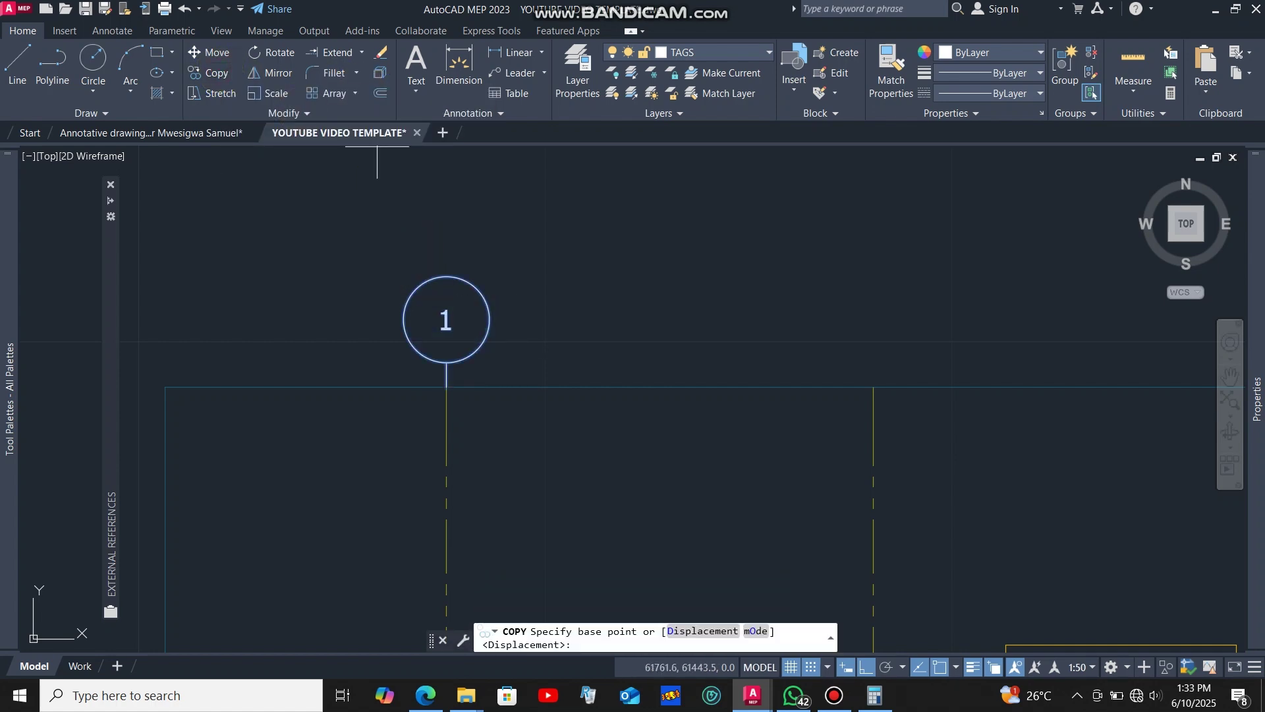
{"action": "left_click", "coordinate": [446, 388]}
{"action": "scroll", "coordinate": [424, 395], "scroll_direction": "down", "scroll_amount": 3}
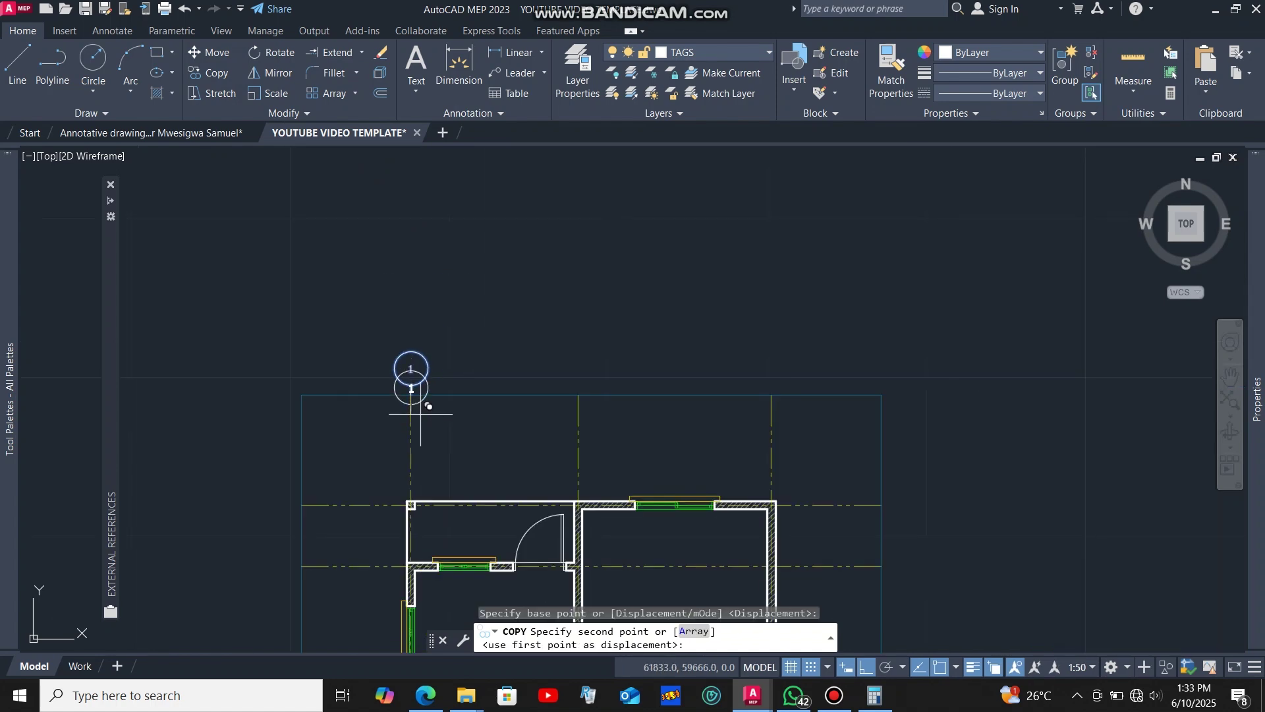
{"action": "scroll", "coordinate": [405, 401], "scroll_direction": "up", "scroll_amount": 3}
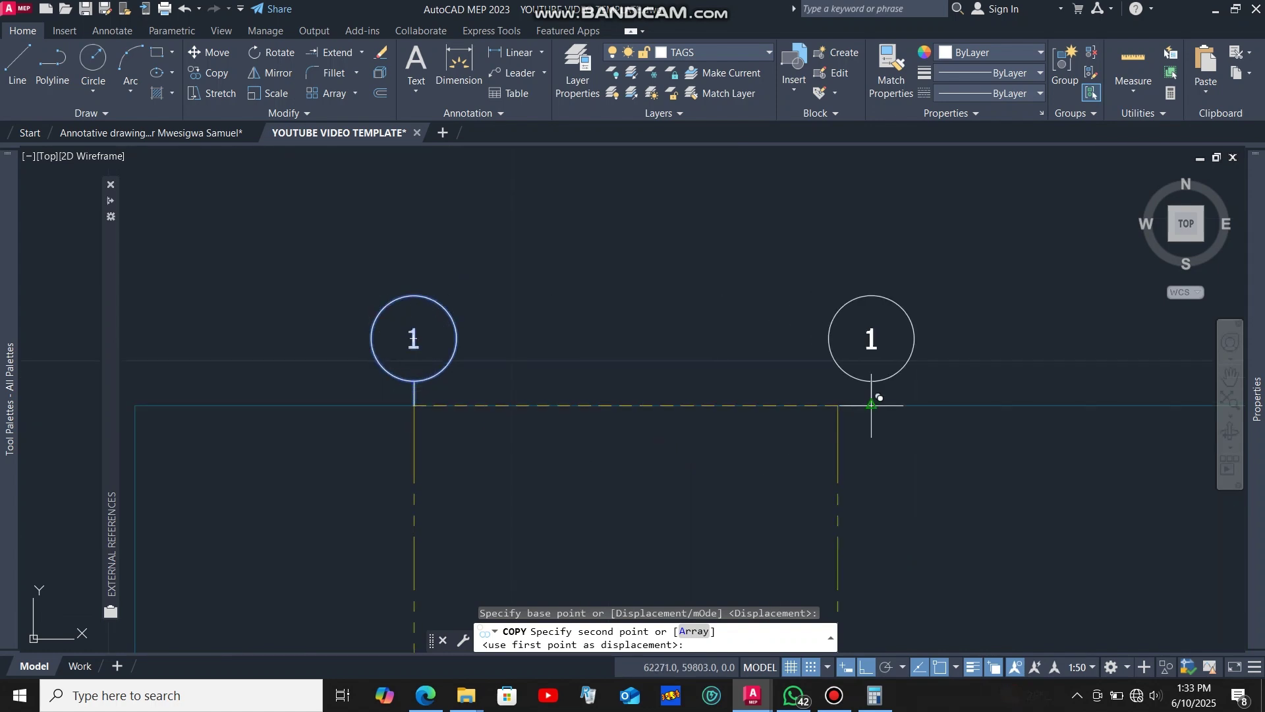
{"action": "left_click", "coordinate": [838, 405]}
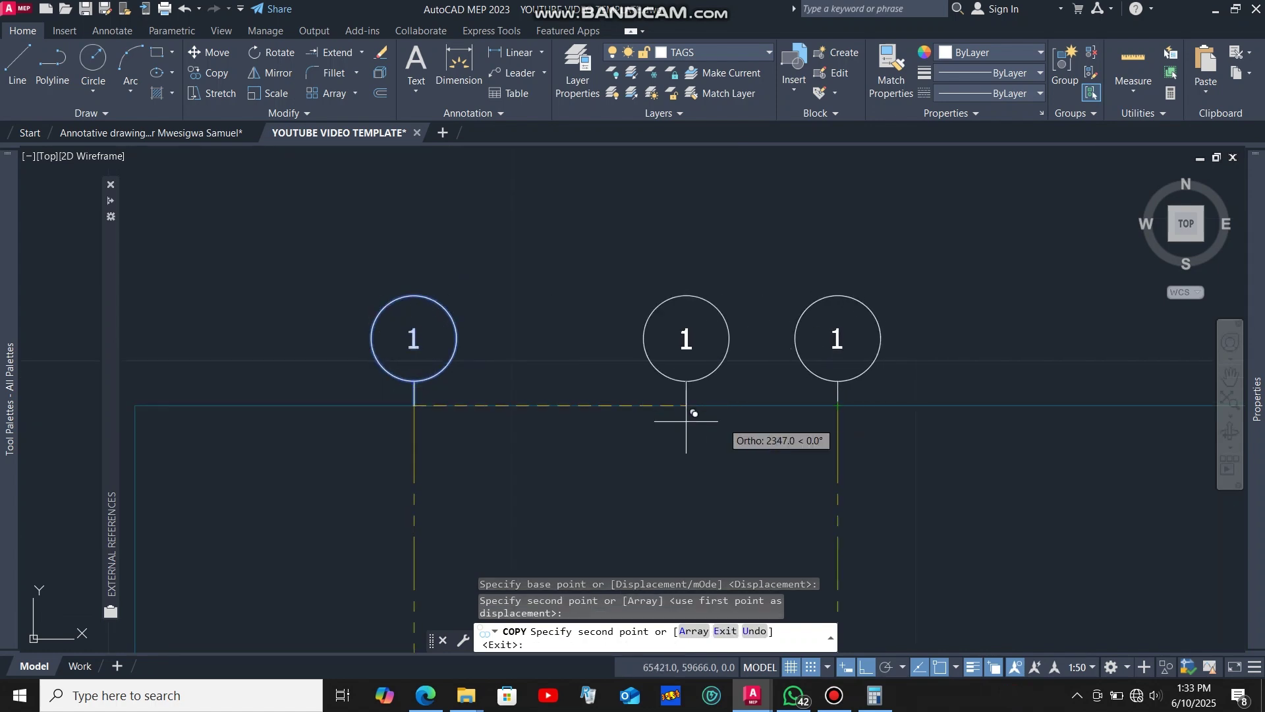
{"action": "scroll", "coordinate": [681, 424], "scroll_direction": "down", "scroll_amount": 3}
{"action": "scroll", "coordinate": [573, 472], "scroll_direction": "up", "scroll_amount": 3}
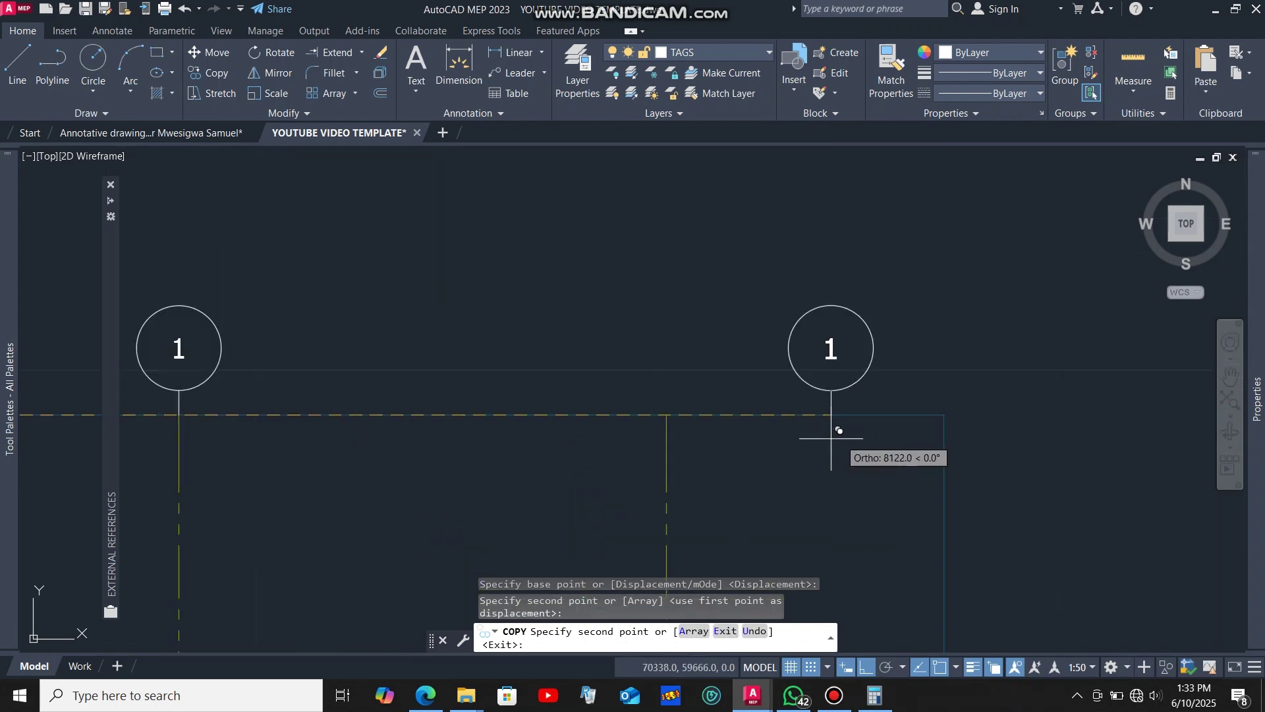
{"action": "left_click", "coordinate": [667, 414]}
{"action": "scroll", "coordinate": [667, 415], "scroll_direction": "down", "scroll_amount": 3}
{"action": "key", "text": "Escape"}
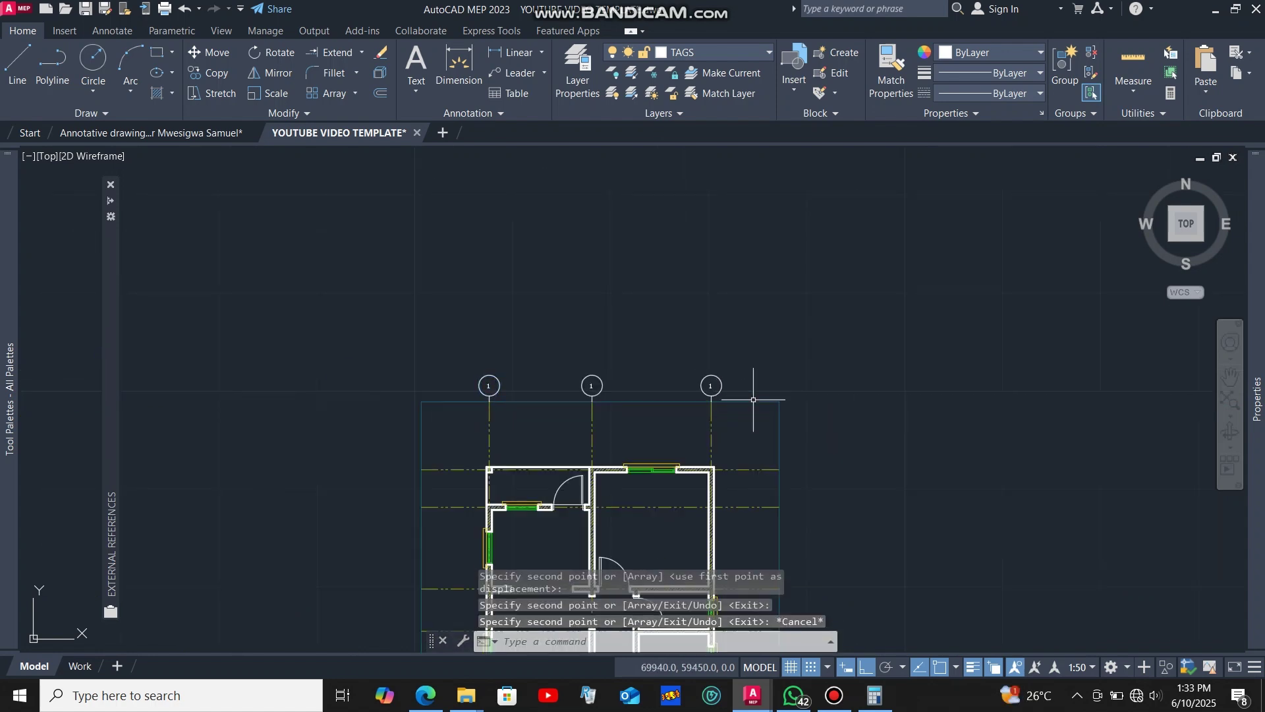
- Copy the third grid line's tag horizontally into the empty area to the right of the plan boundary
{"action": "scroll", "coordinate": [757, 395], "scroll_direction": "up", "scroll_amount": 5}
{"action": "left_click", "coordinate": [638, 389]}
{"action": "left_click", "coordinate": [586, 294]}
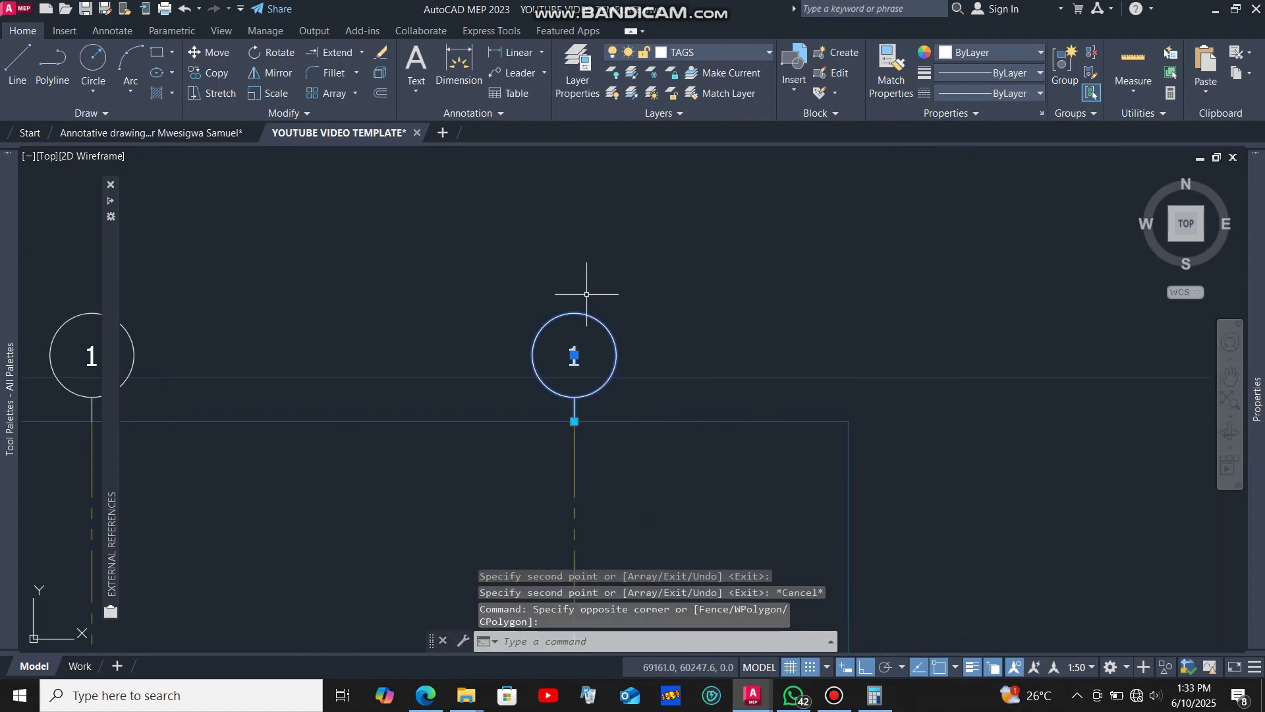
{"action": "left_click", "coordinate": [215, 71]}
{"action": "left_click", "coordinate": [575, 421]}
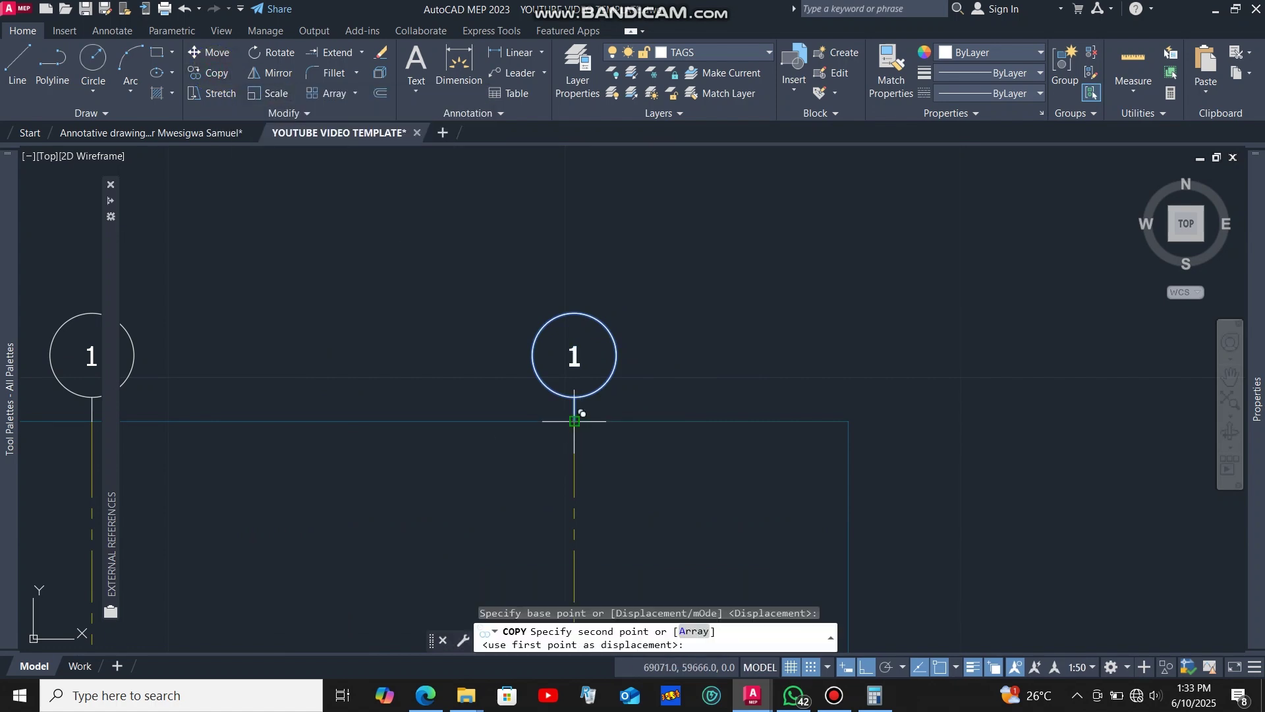
{"action": "scroll", "coordinate": [396, 409], "scroll_direction": "down", "scroll_amount": 4}
{"action": "scroll", "coordinate": [683, 427], "scroll_direction": "up", "scroll_amount": 2}
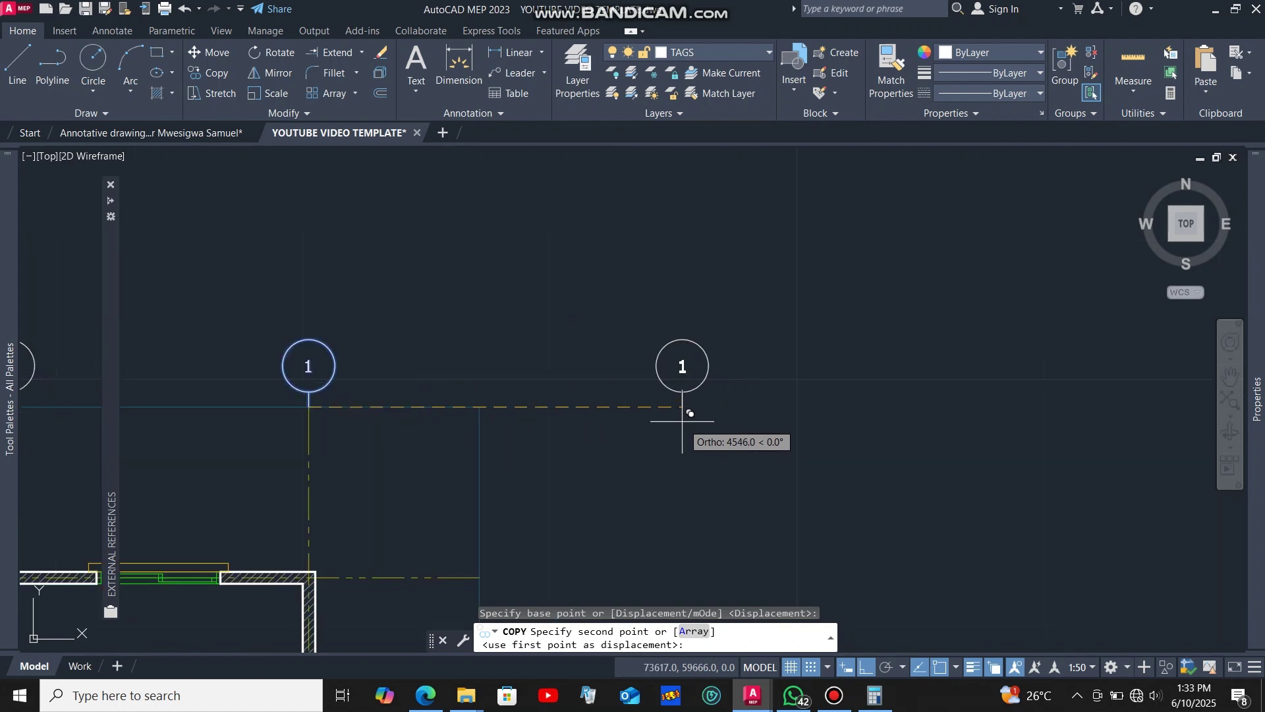
{"action": "left_click", "coordinate": [659, 422]}
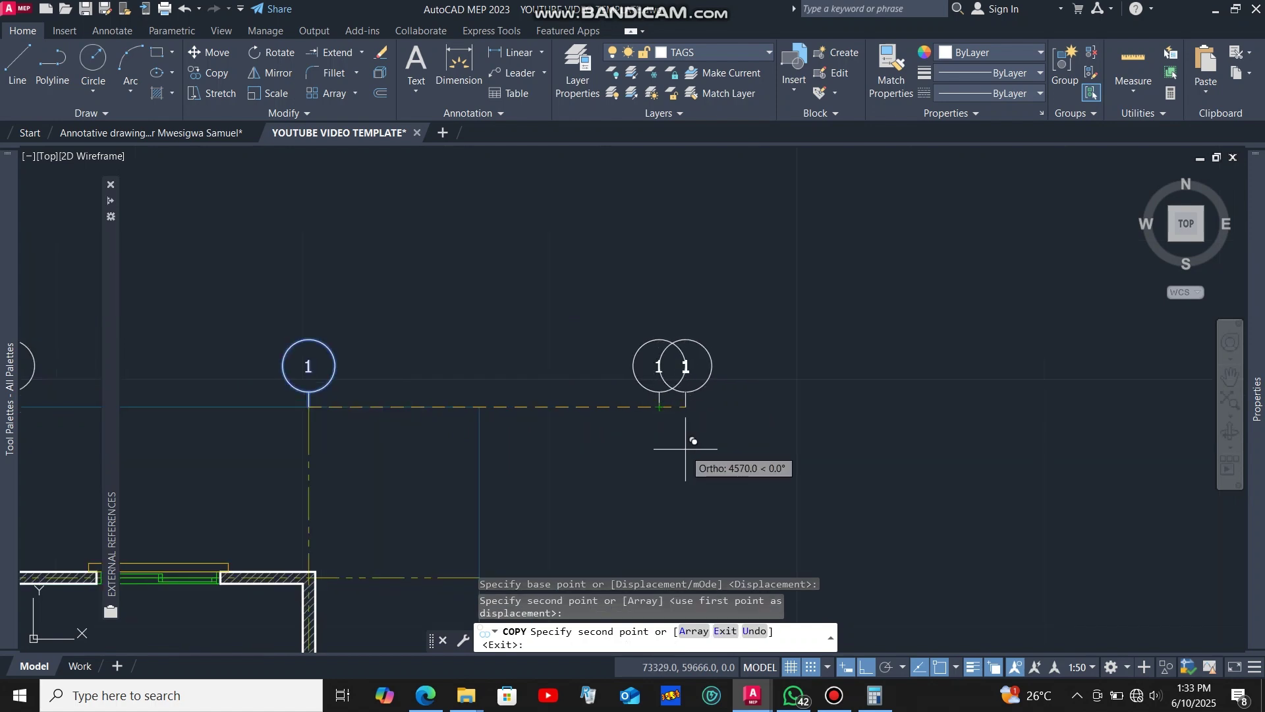
{"action": "key", "text": "Escape"}
- Relocate the leader endpoint of the spare tag copy to the circle's left side, entering distance 1000 mm and angle 180°
{"action": "left_click", "coordinate": [687, 413]}
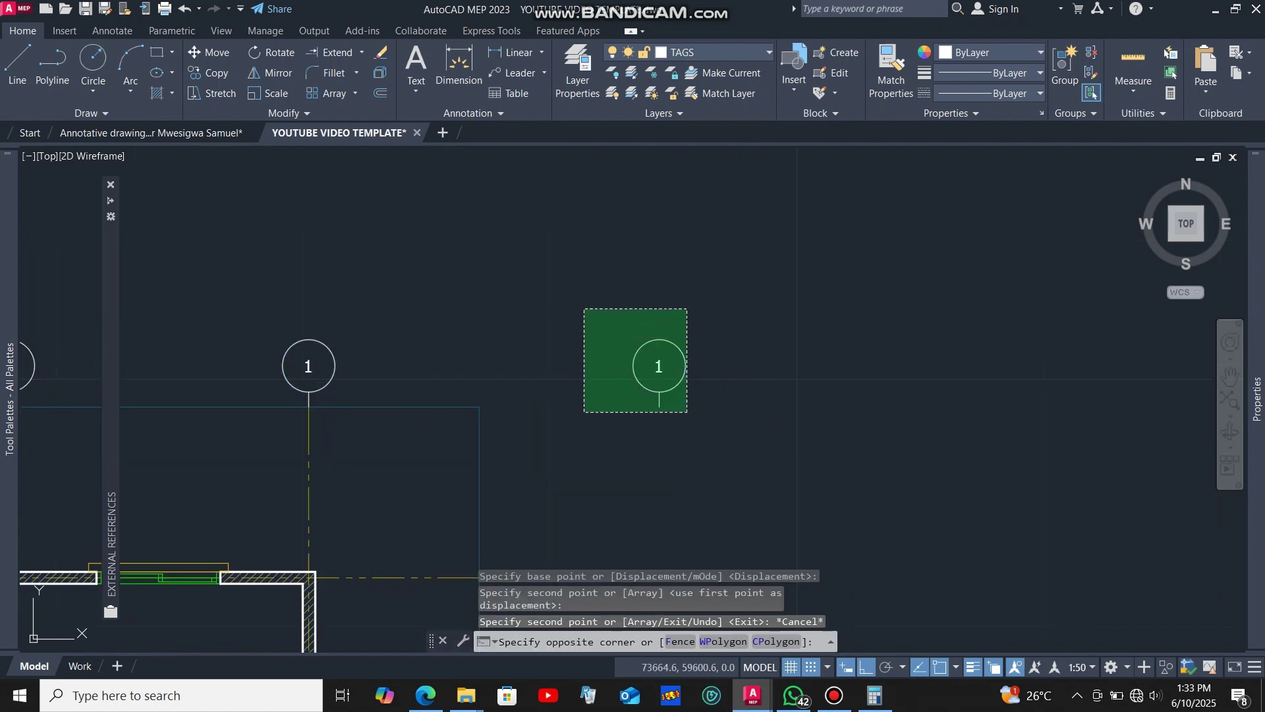
{"action": "left_click", "coordinate": [584, 308]}
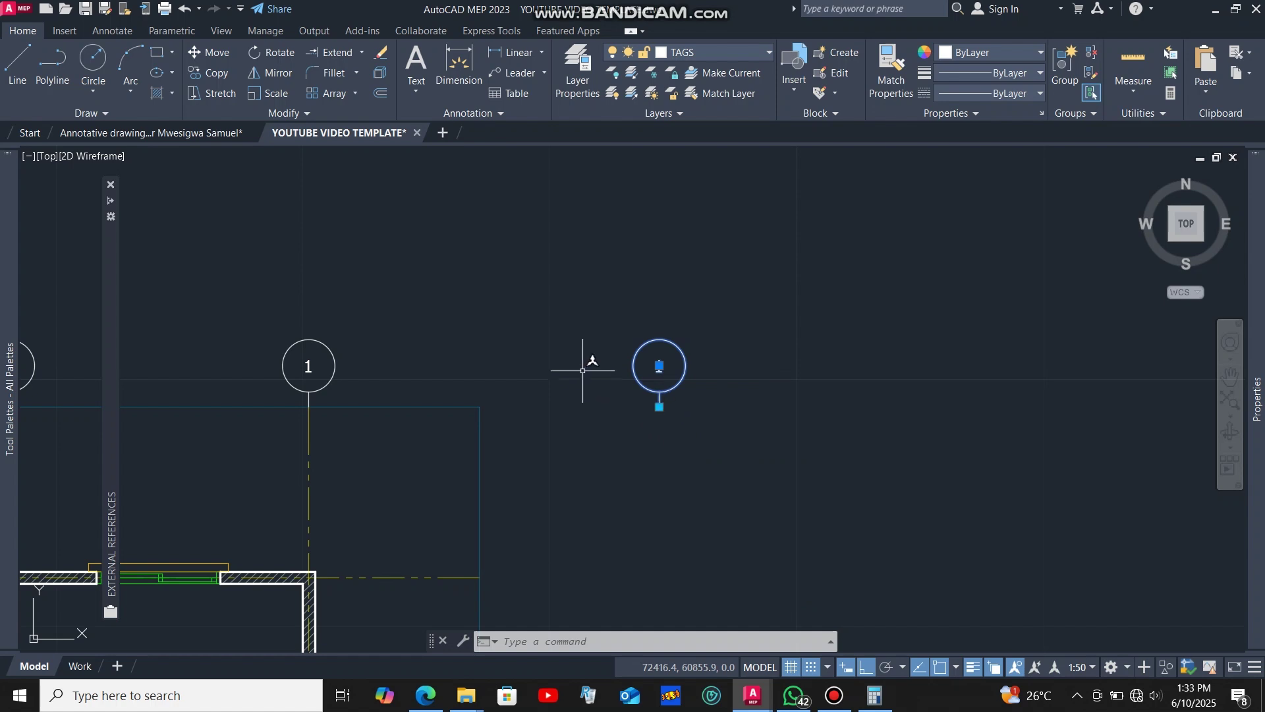
{"action": "left_click", "coordinate": [659, 406]}
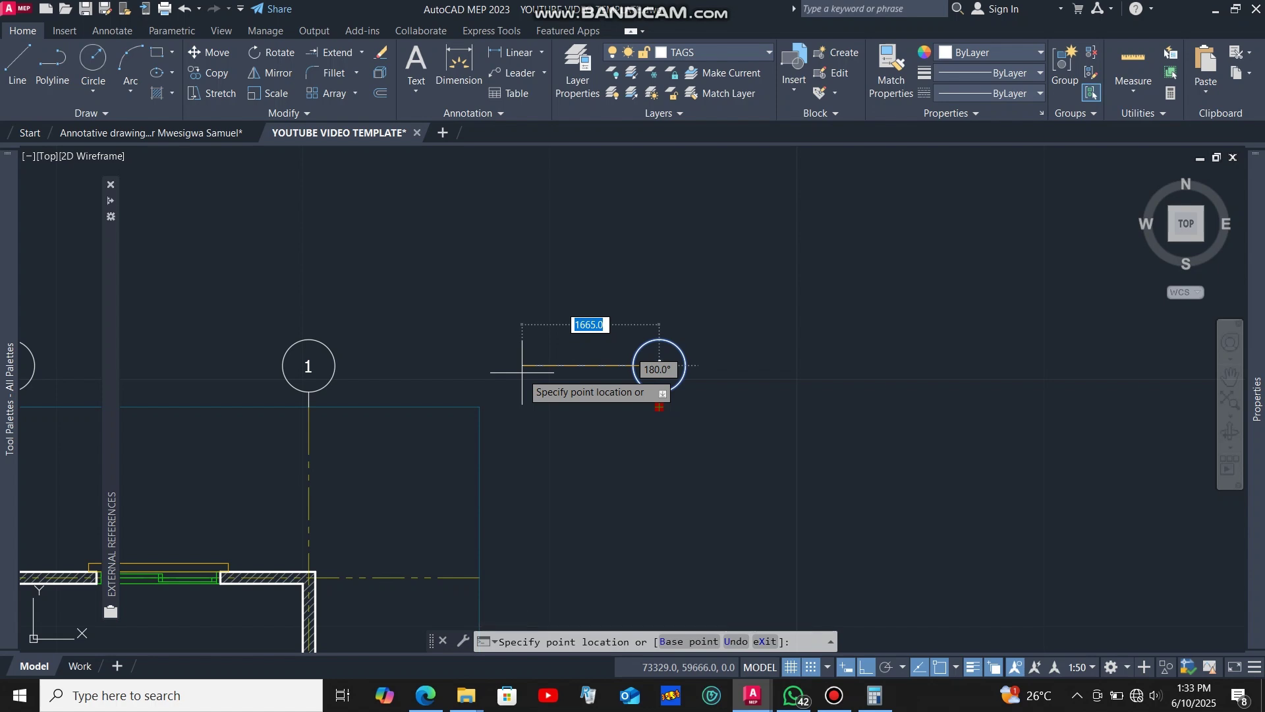
{"action": "type", "text": "1000"}
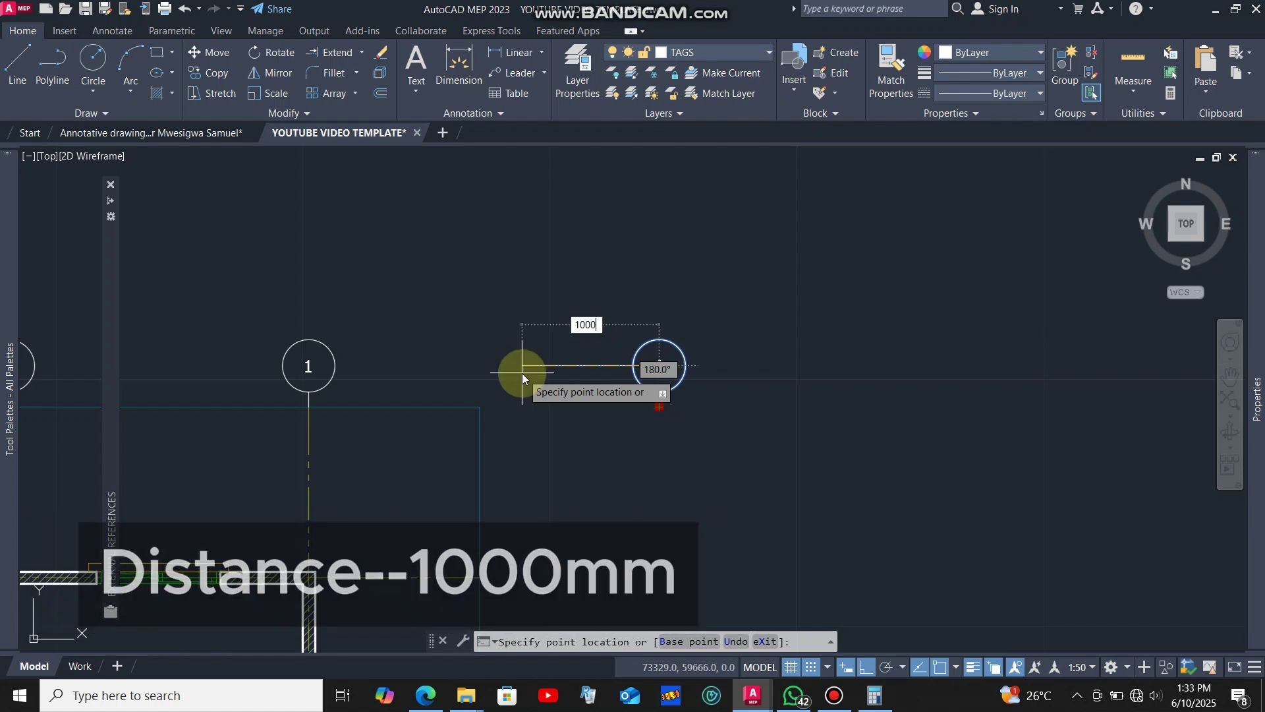
{"action": "key", "text": "Tab"}
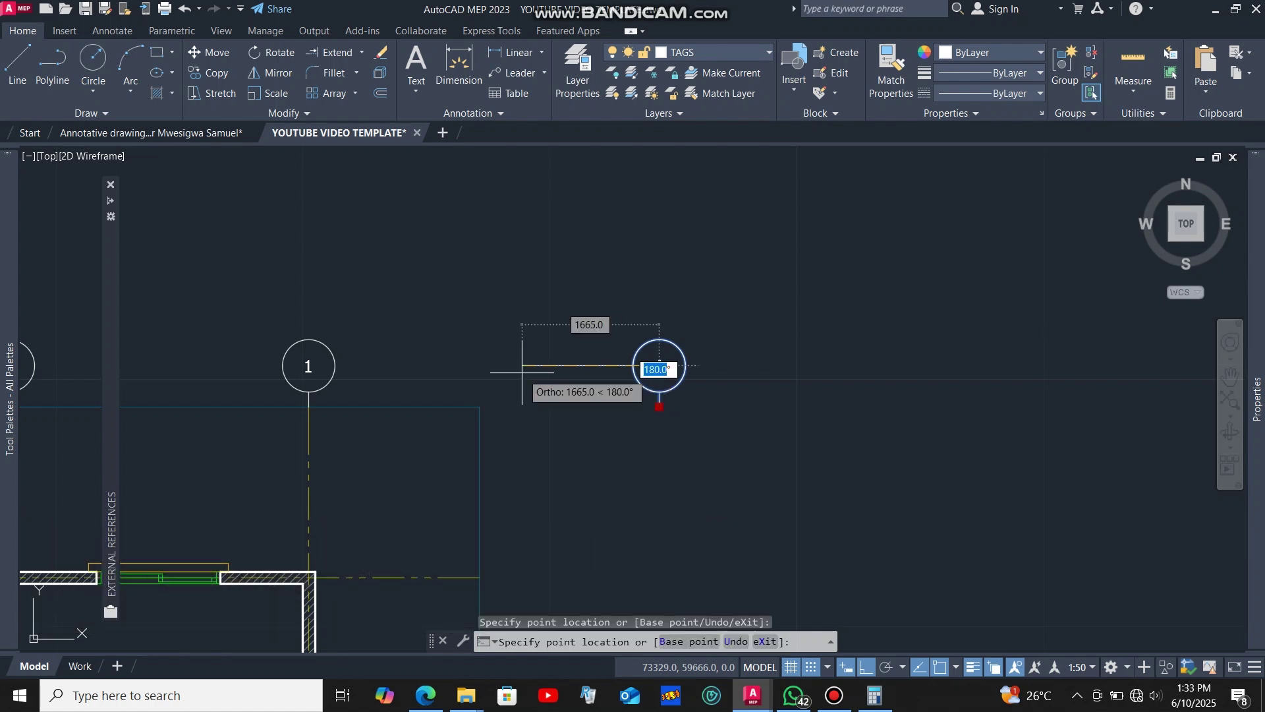
{"action": "type", "text": "1"}
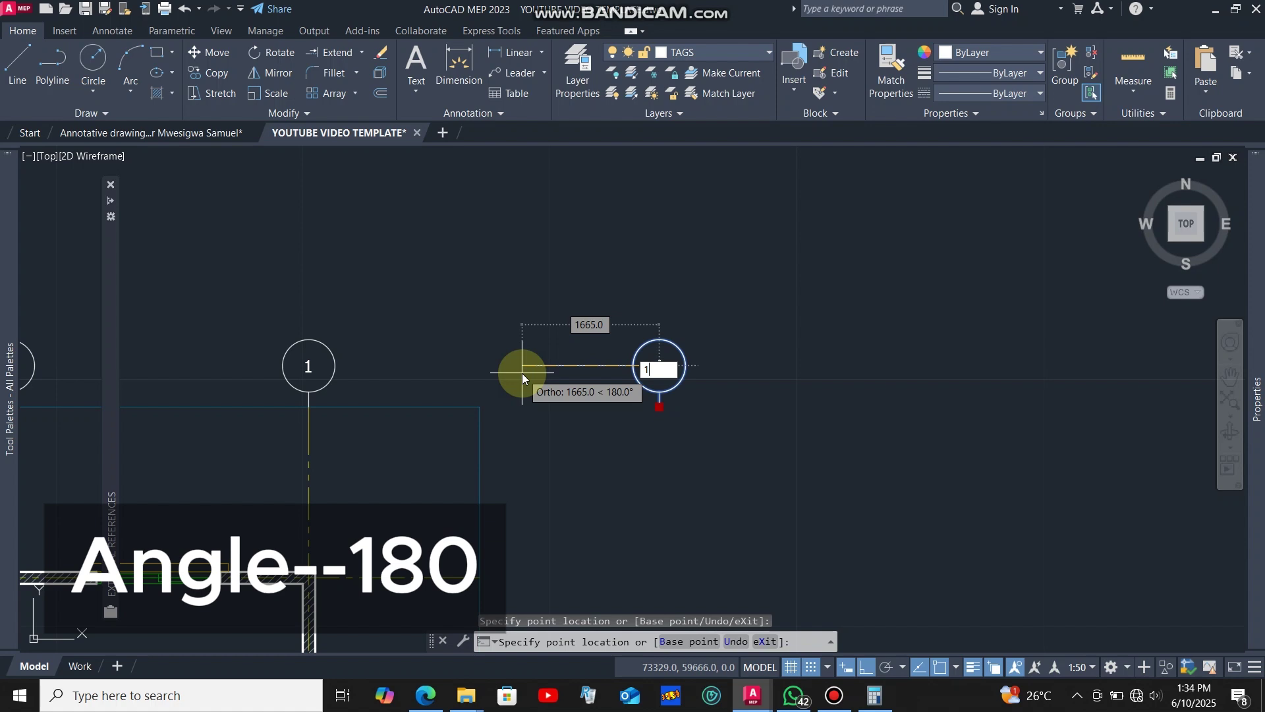
{"action": "type", "text": "80"}
{"action": "key", "text": "Return"}
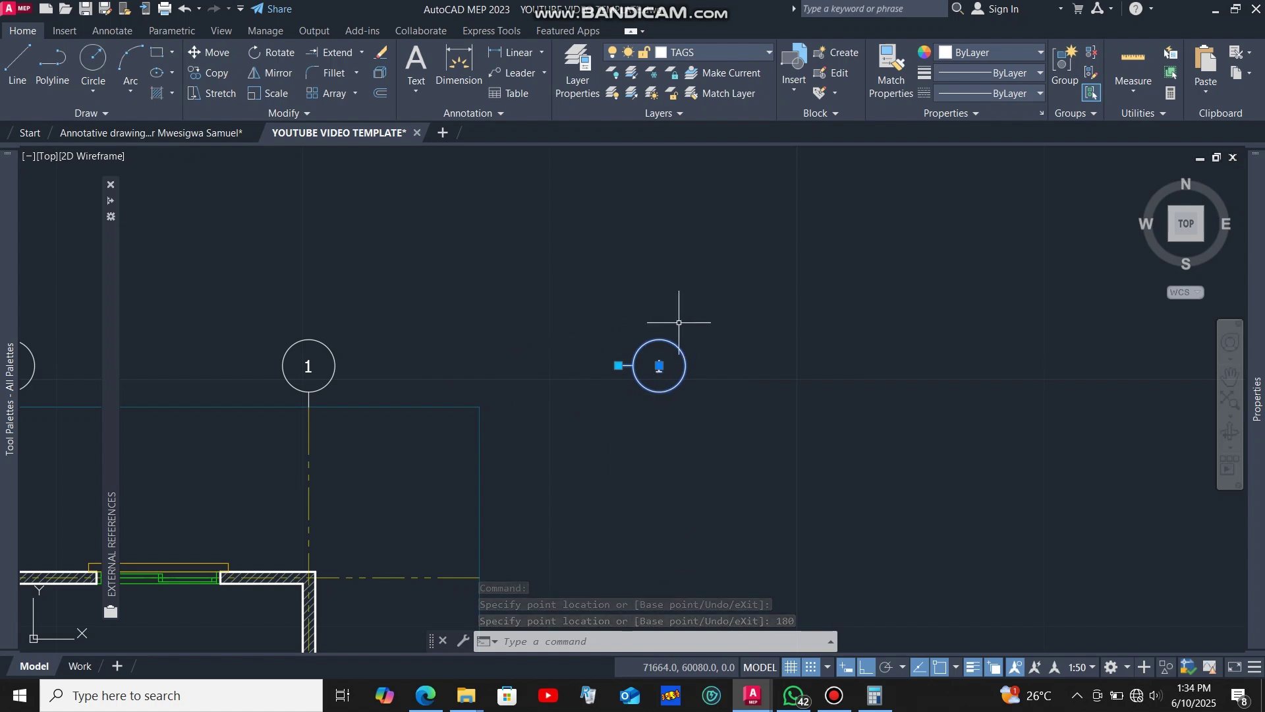
- Move the horizontal-leader tag by its leader end onto the right end of the uppermost horizontal grid line
{"action": "left_click", "coordinate": [219, 55]}
{"action": "scroll", "coordinate": [617, 398], "scroll_direction": "up", "scroll_amount": 5}
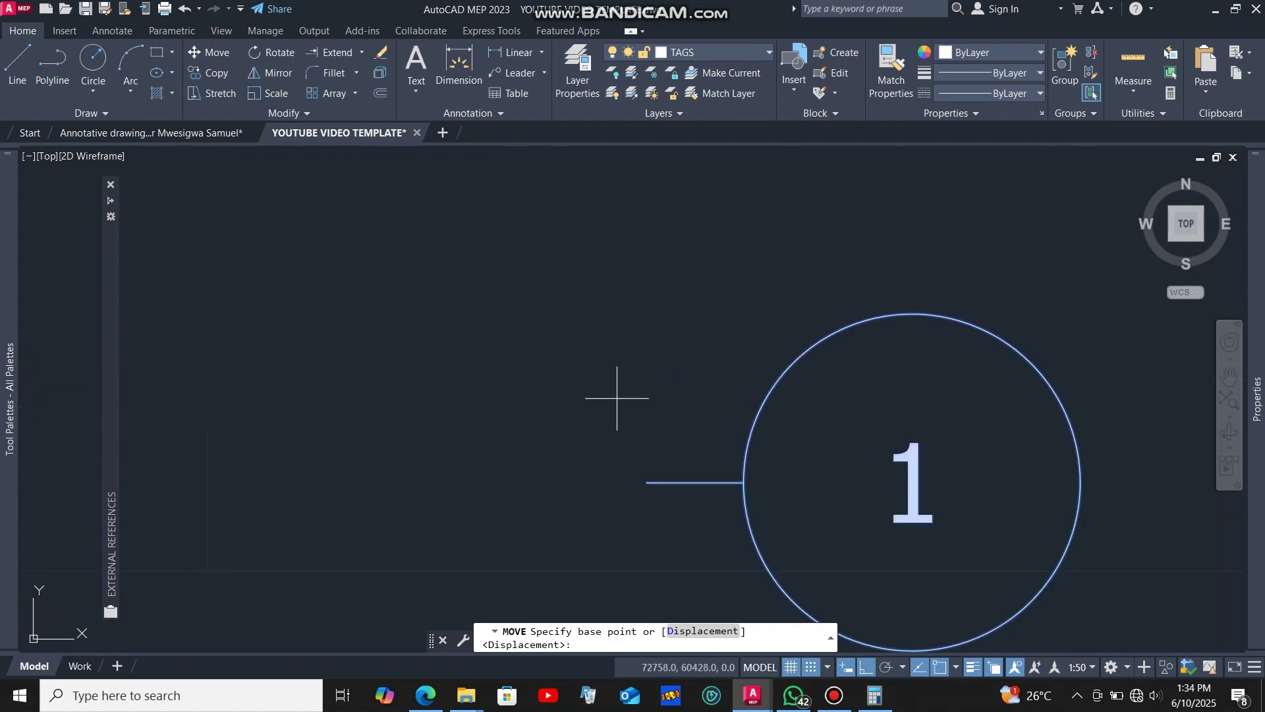
{"action": "left_click", "coordinate": [646, 482]}
{"action": "scroll", "coordinate": [659, 443], "scroll_direction": "down", "scroll_amount": 8}
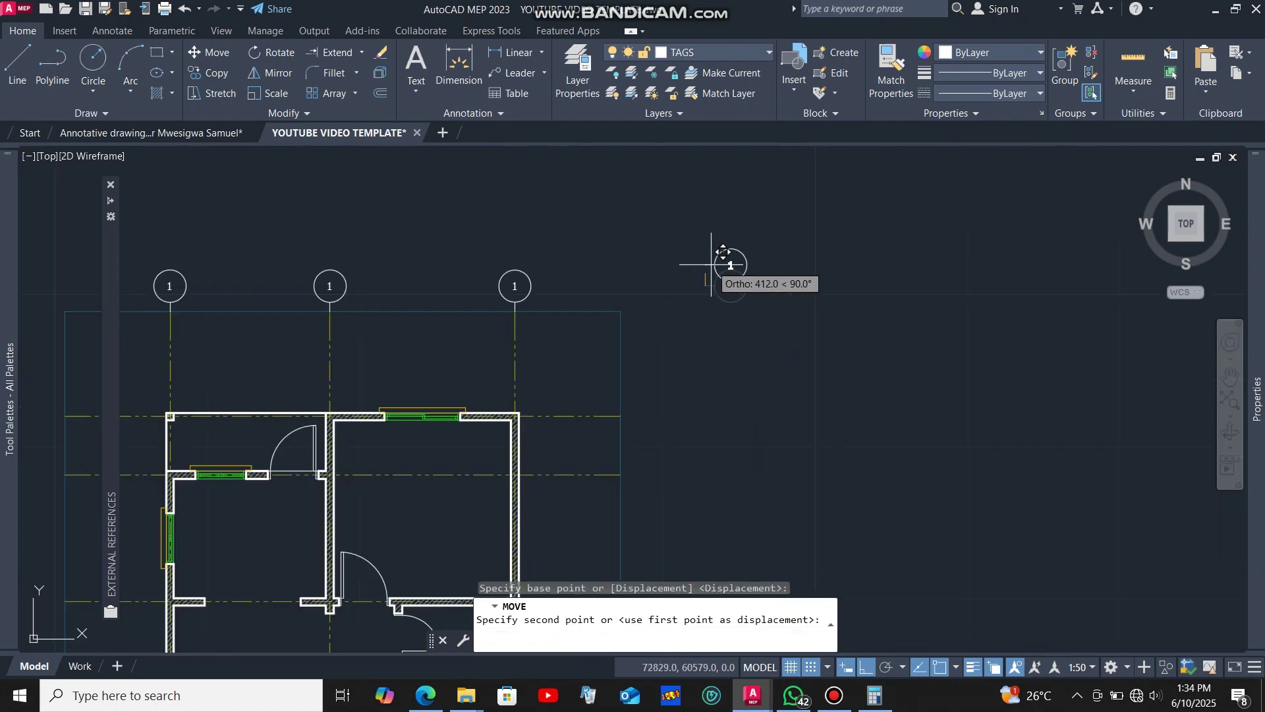
{"action": "scroll", "coordinate": [636, 438], "scroll_direction": "up", "scroll_amount": 3}
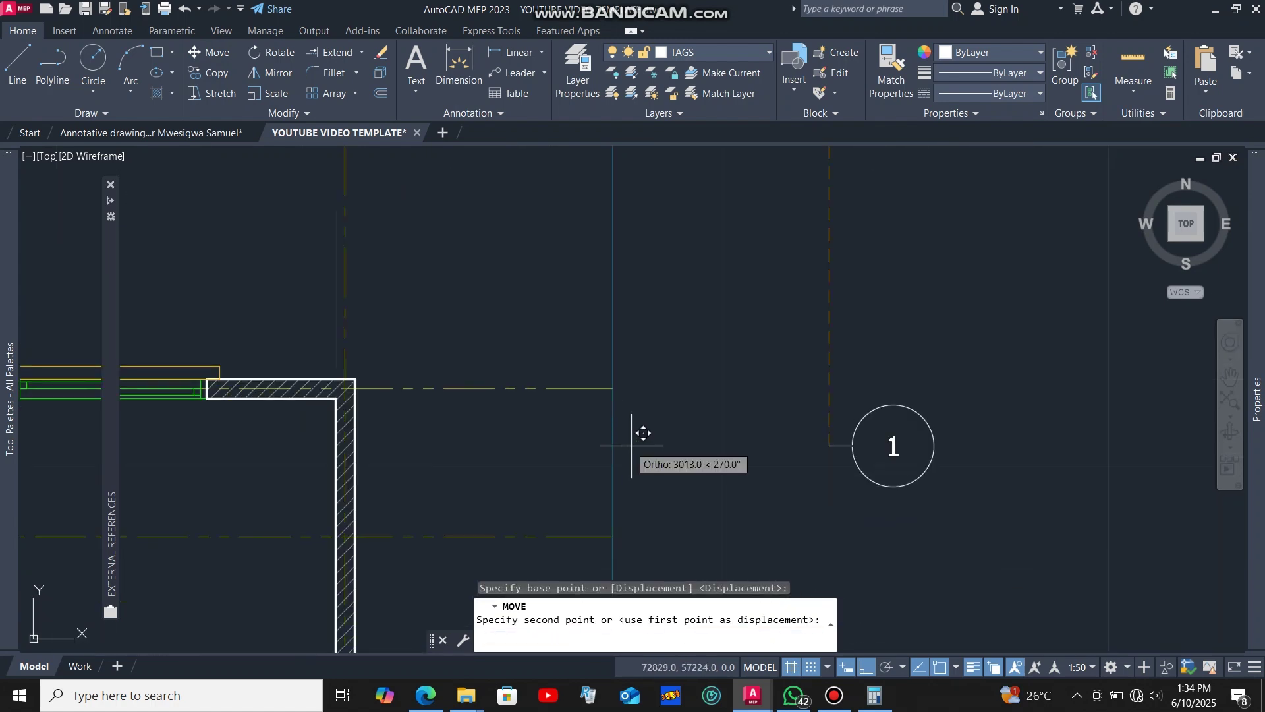
{"action": "left_click", "coordinate": [613, 388]}
- Copy the uppermost horizontal grid line's tag from its leader end to the right ends of the second and third horizontal lines
{"action": "left_click", "coordinate": [725, 436]}
{"action": "left_click", "coordinate": [609, 338]}
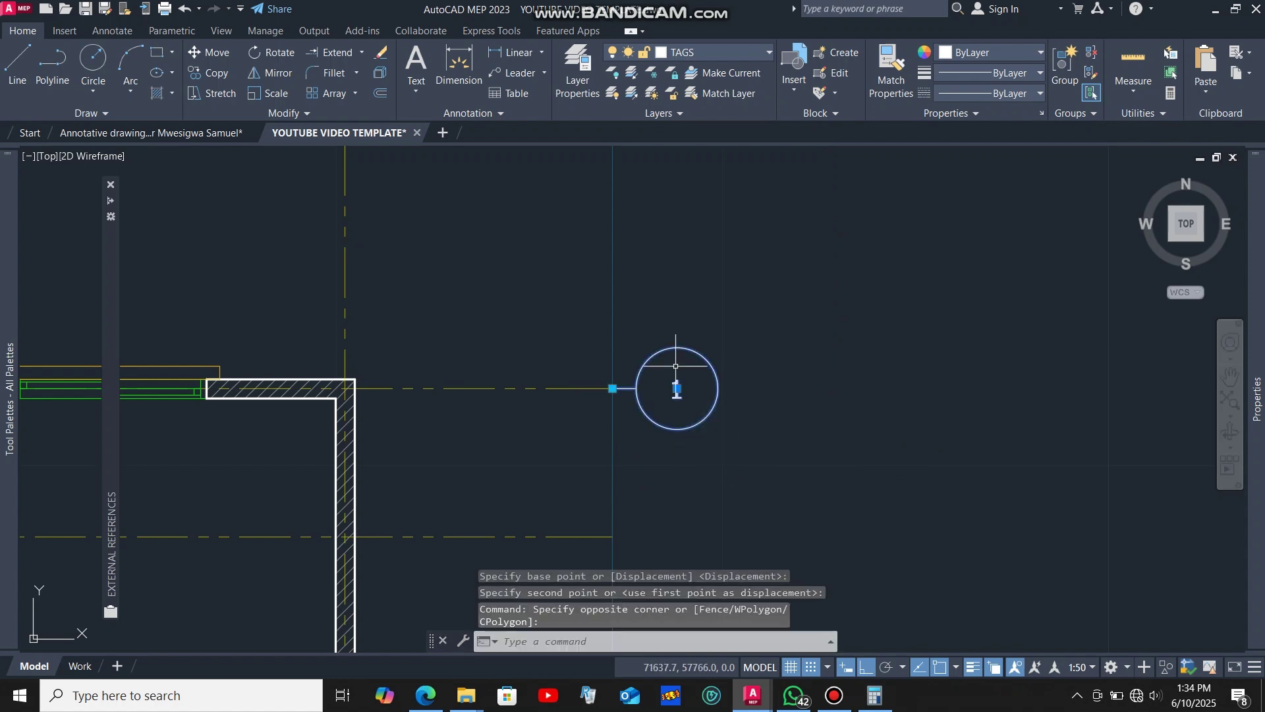
{"action": "left_click", "coordinate": [215, 74]}
{"action": "left_click", "coordinate": [613, 388]}
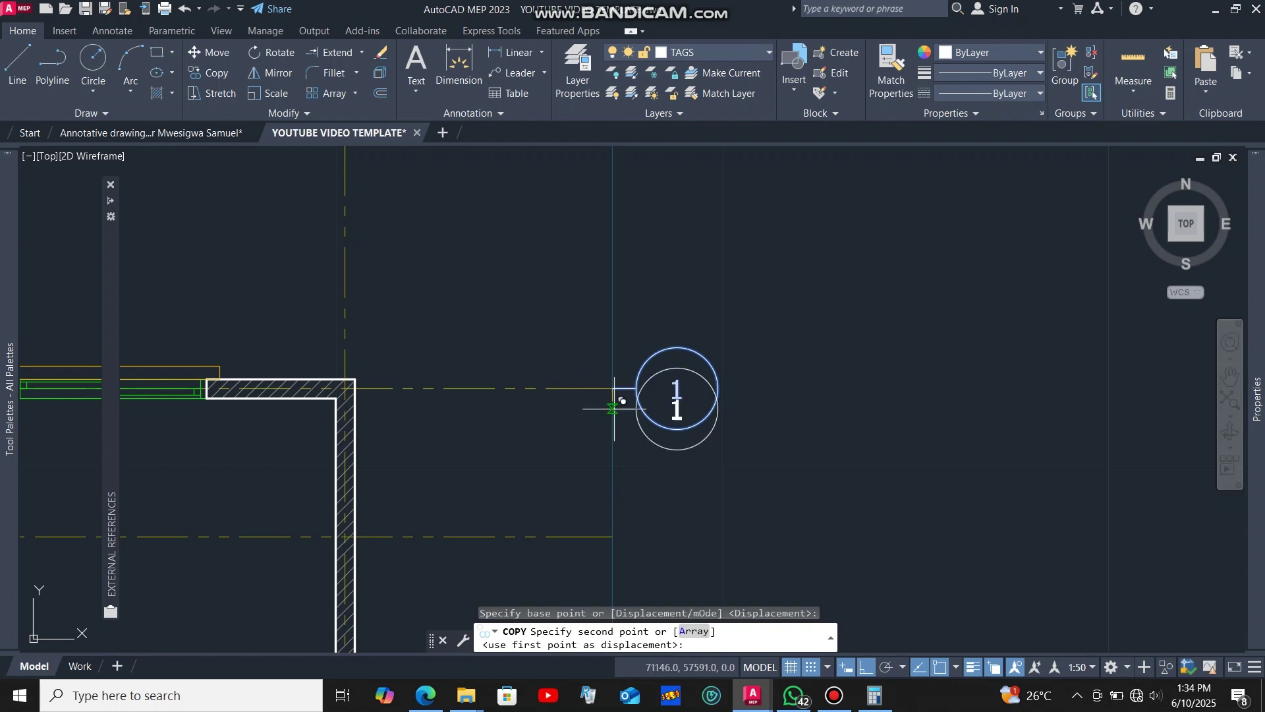
{"action": "scroll", "coordinate": [621, 395], "scroll_direction": "down", "scroll_amount": 5}
{"action": "scroll", "coordinate": [627, 362], "scroll_direction": "up", "scroll_amount": 6}
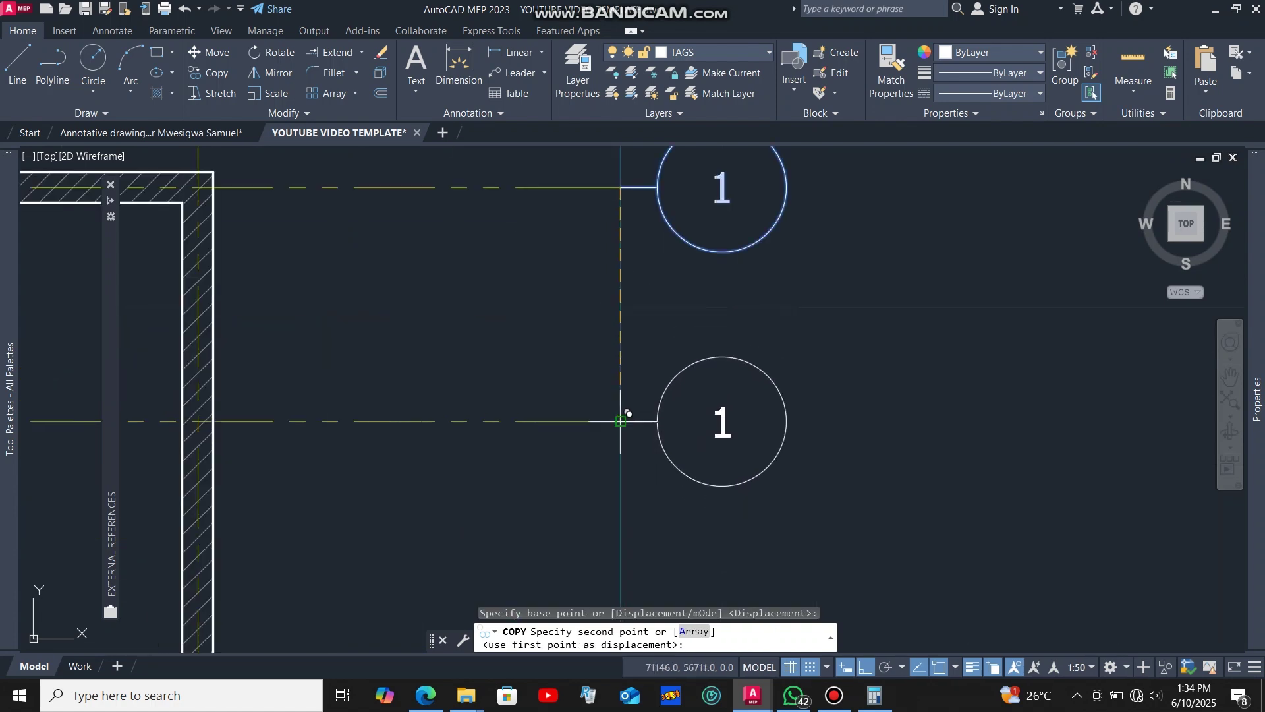
{"action": "left_click", "coordinate": [623, 419]}
{"action": "scroll", "coordinate": [624, 416], "scroll_direction": "down", "scroll_amount": 5}
{"action": "scroll", "coordinate": [626, 370], "scroll_direction": "up", "scroll_amount": 5}
{"action": "scroll", "coordinate": [670, 284], "scroll_direction": "down", "scroll_amount": 2}
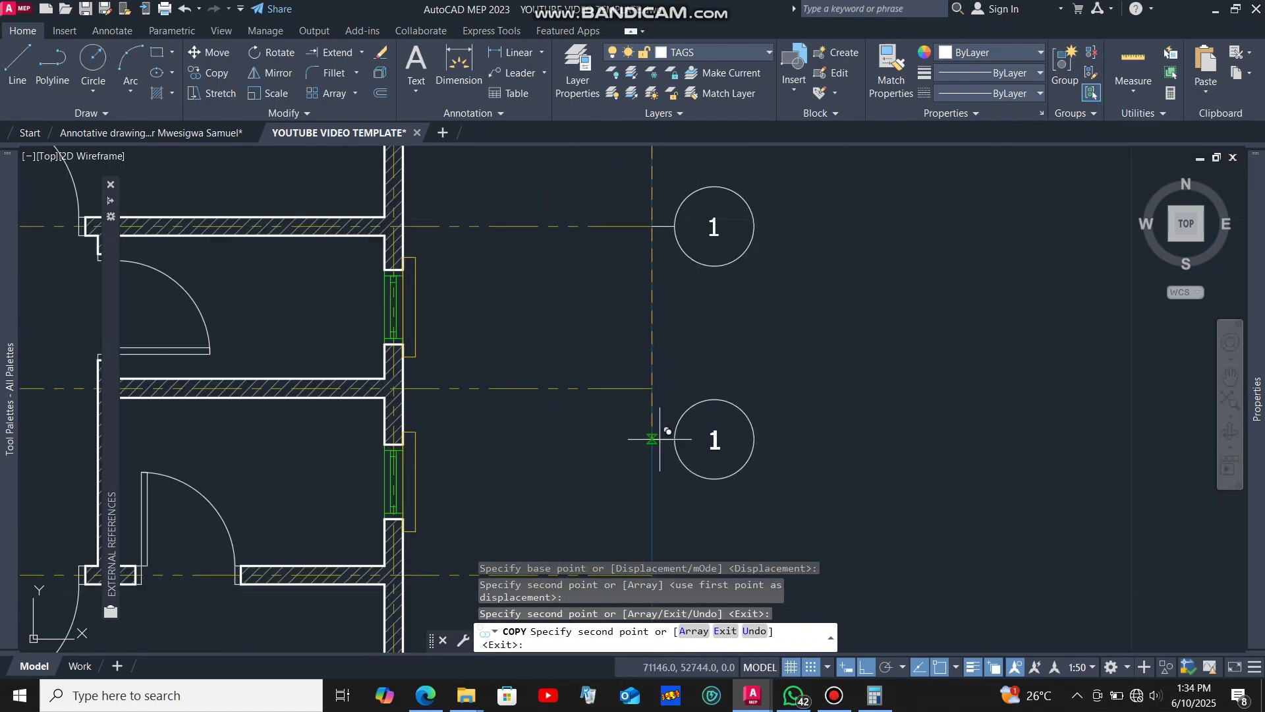
- Continue copying the tag to the right ends of the remaining four horizontal grid lines, down to the lowest one
{"action": "left_click", "coordinate": [661, 379]}
{"action": "scroll", "coordinate": [665, 395], "scroll_direction": "down", "scroll_amount": 5}
{"action": "scroll", "coordinate": [682, 395], "scroll_direction": "up", "scroll_amount": 6}
{"action": "scroll", "coordinate": [679, 394], "scroll_direction": "down", "scroll_amount": 5}
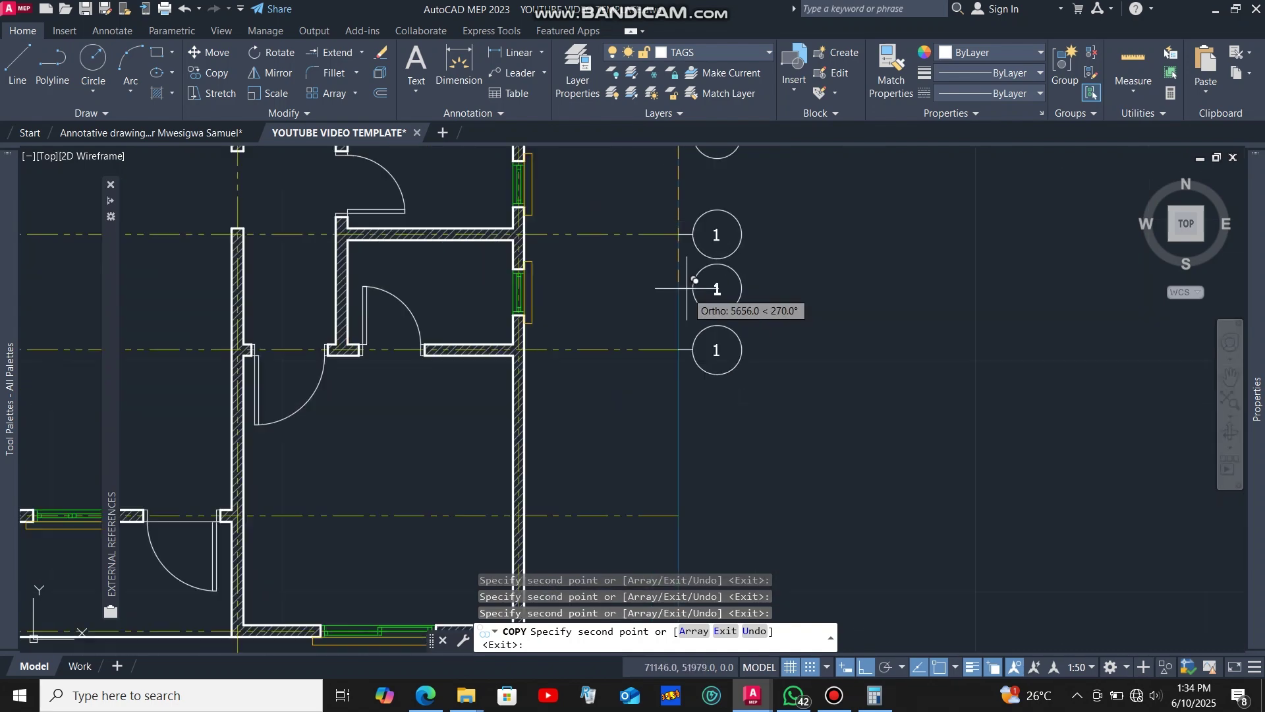
{"action": "scroll", "coordinate": [683, 395], "scroll_direction": "up", "scroll_amount": 5}
{"action": "left_click", "coordinate": [679, 347]}
{"action": "scroll", "coordinate": [678, 347], "scroll_direction": "down", "scroll_amount": 4}
{"action": "scroll", "coordinate": [645, 484], "scroll_direction": "up", "scroll_amount": 4}
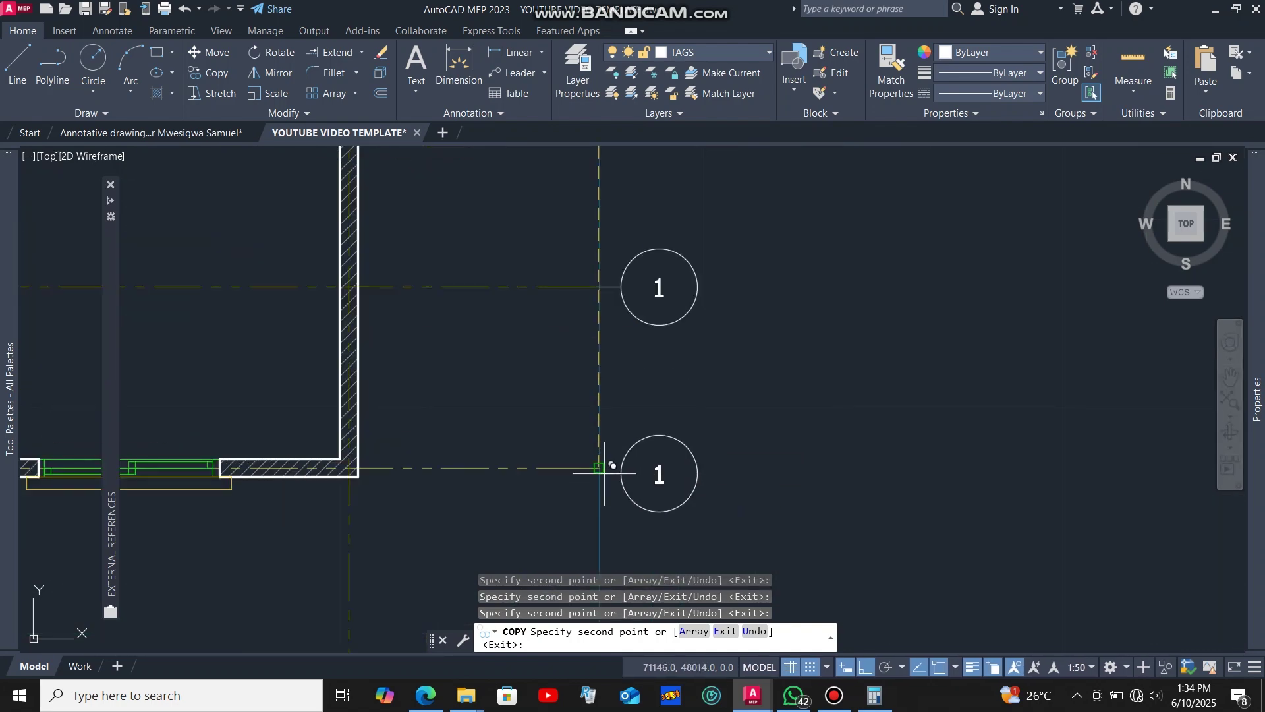
{"action": "left_click", "coordinate": [643, 469]}
{"action": "key", "text": "Escape"}
{"action": "scroll", "coordinate": [783, 448], "scroll_direction": "down", "scroll_amount": 4}
{"action": "scroll", "coordinate": [722, 528], "scroll_direction": "down", "scroll_amount": 3}
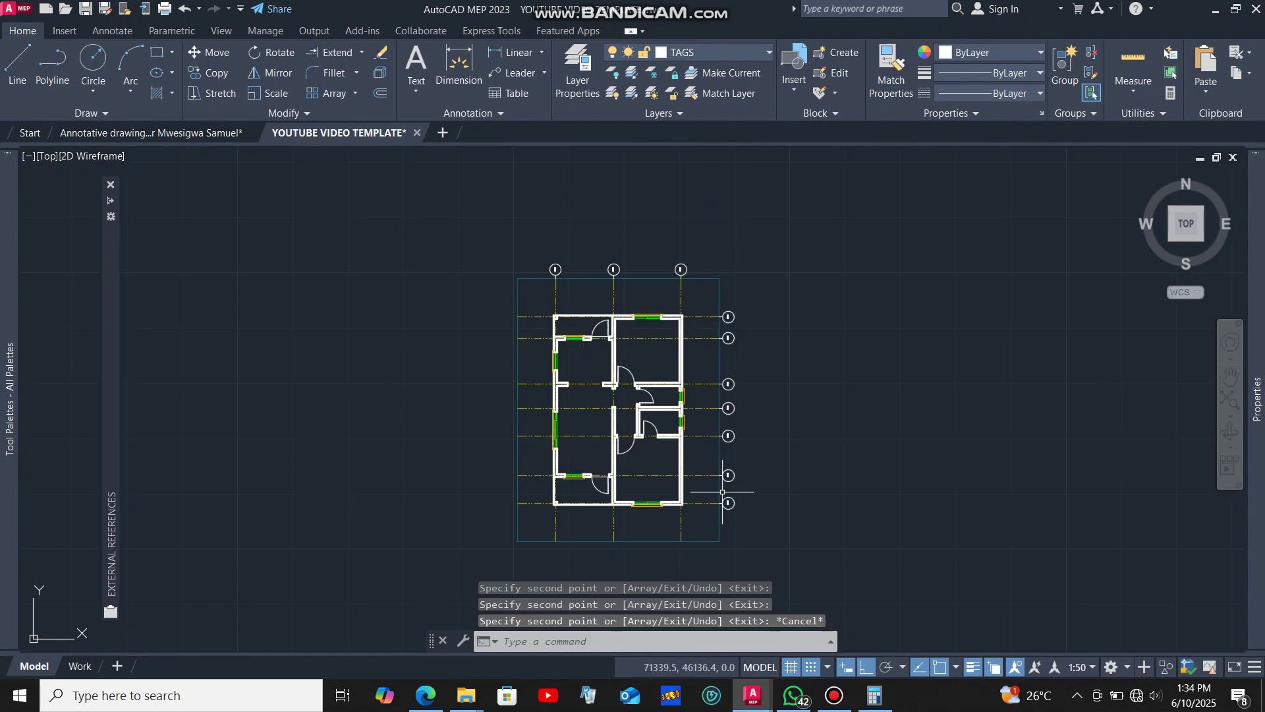
- Examine the grid tags placed above the vertical grid lines and beside the horizontal grid lines of the plan
{"action": "scroll", "coordinate": [805, 297], "scroll_direction": "up", "scroll_amount": 6}
{"action": "scroll", "coordinate": [512, 284], "scroll_direction": "up", "scroll_amount": 2}
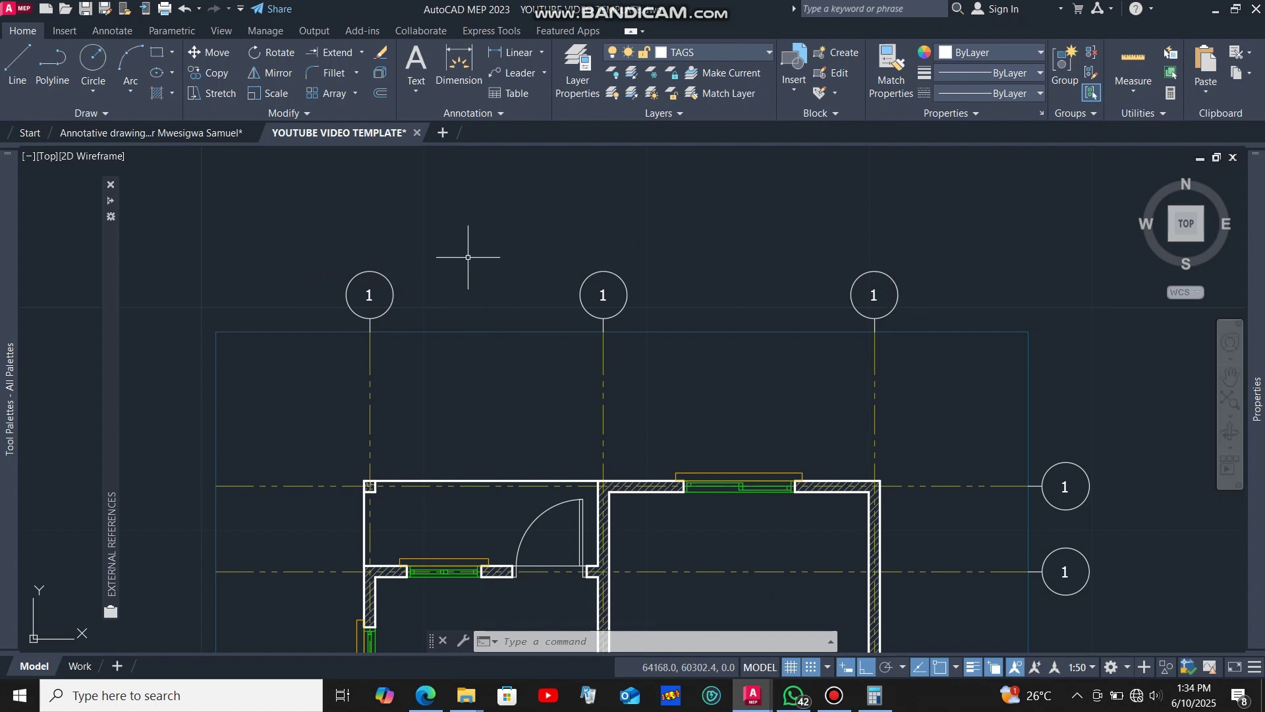
{"action": "scroll", "coordinate": [472, 331], "scroll_direction": "down", "scroll_amount": 4}
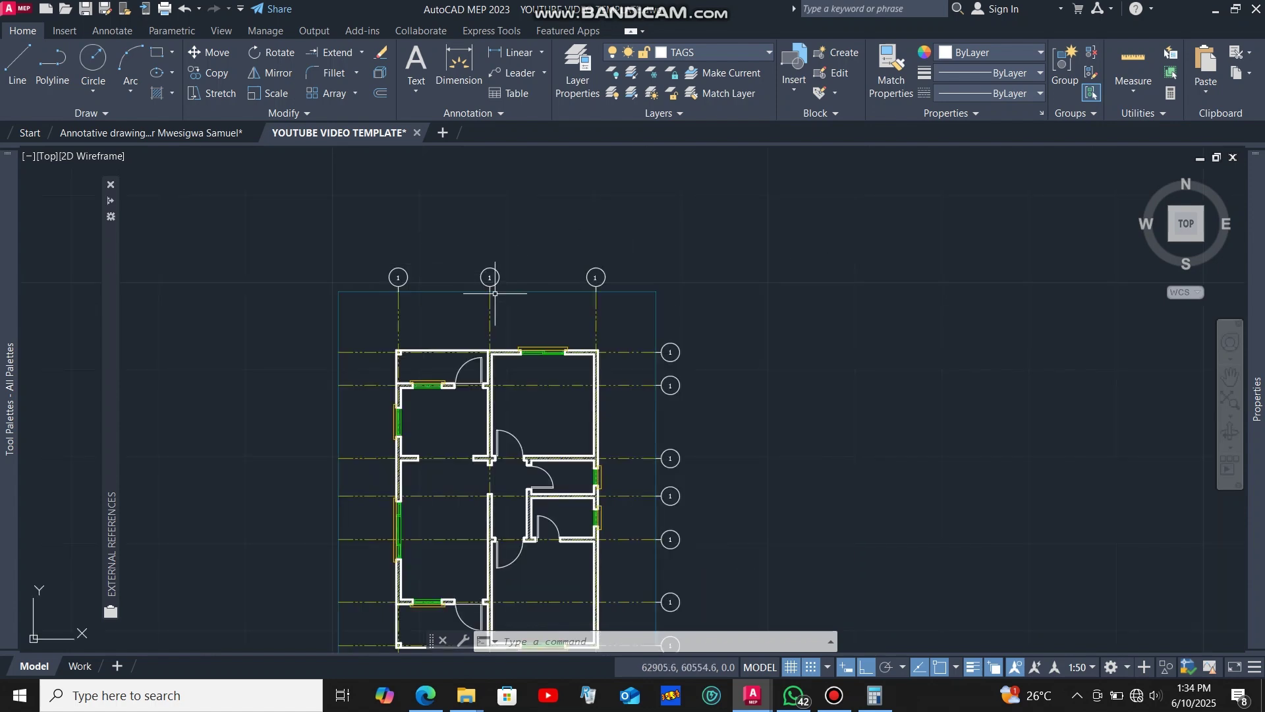
{"action": "scroll", "coordinate": [706, 381], "scroll_direction": "up", "scroll_amount": 2}
{"action": "scroll", "coordinate": [636, 248], "scroll_direction": "up", "scroll_amount": 2}
{"action": "scroll", "coordinate": [636, 350], "scroll_direction": "down", "scroll_amount": 3}
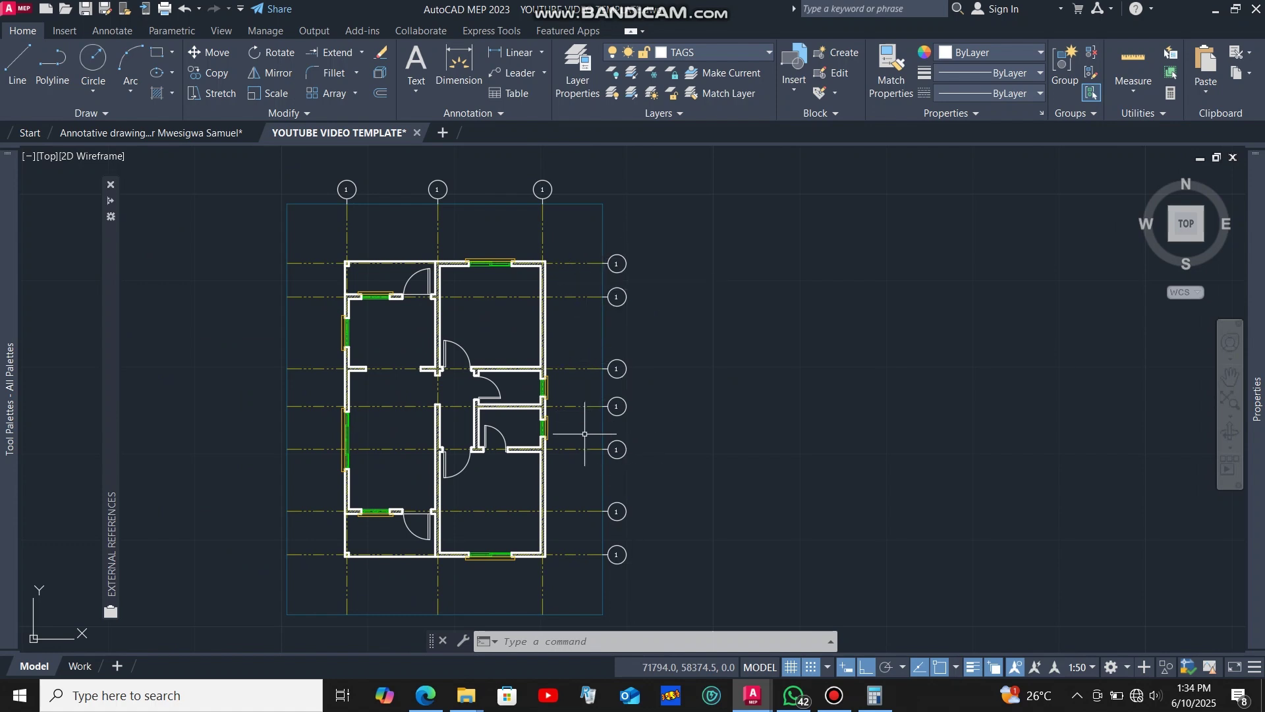
{"action": "scroll", "coordinate": [656, 485], "scroll_direction": "down", "scroll_amount": 2}
{"action": "scroll", "coordinate": [503, 296], "scroll_direction": "up", "scroll_amount": 4}
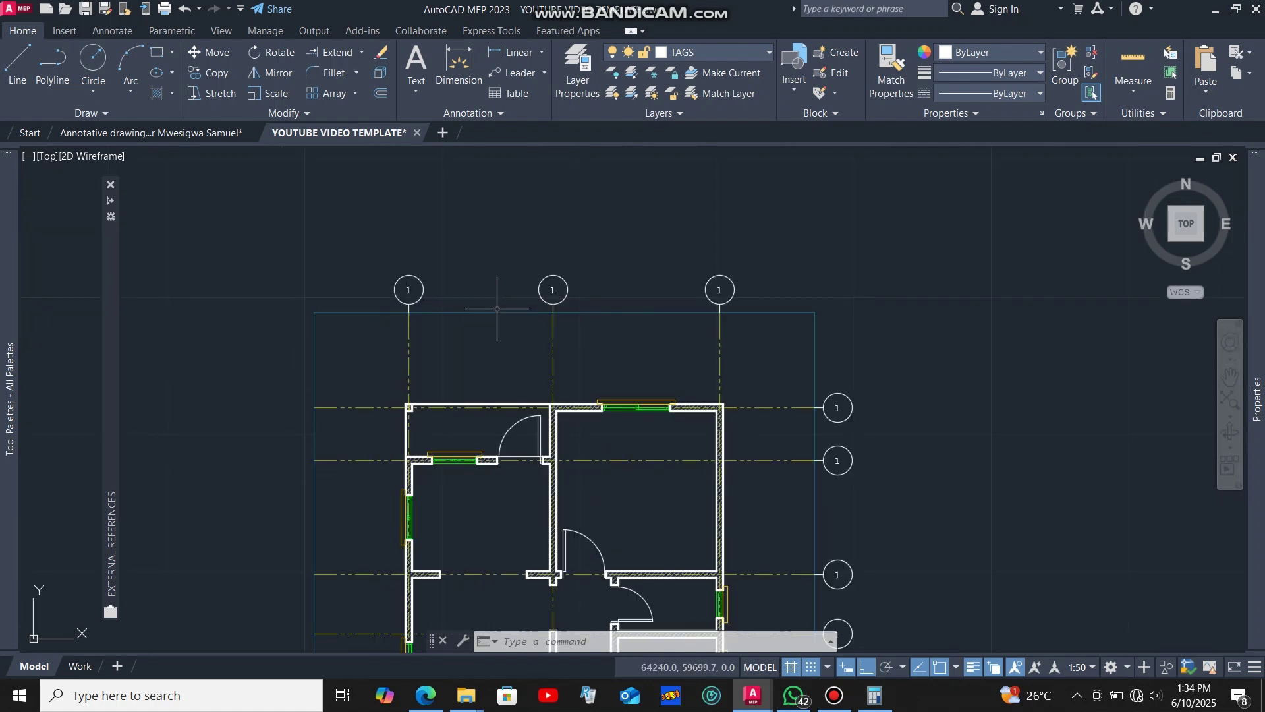
{"action": "scroll", "coordinate": [449, 263], "scroll_direction": "up", "scroll_amount": 2}
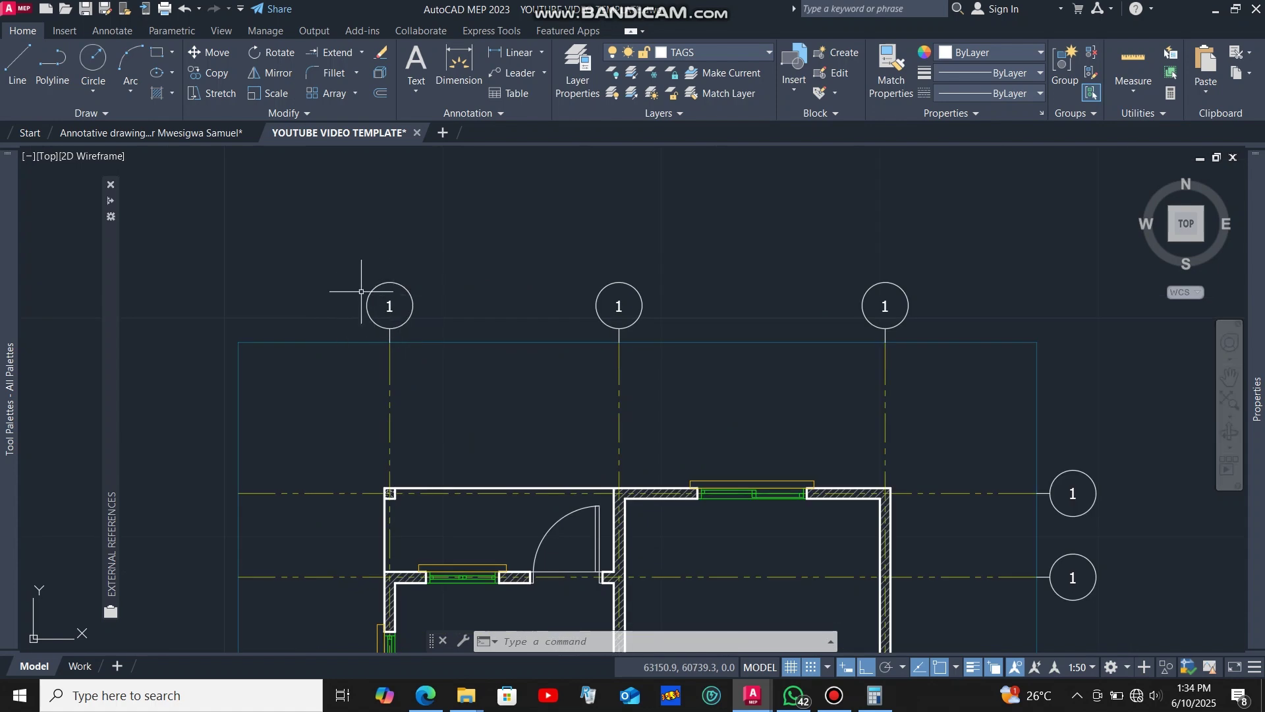
- Set the detail number attribute of the middle vertical grid line's tag to 2
{"action": "scroll", "coordinate": [613, 300], "scroll_direction": "up", "scroll_amount": 2}
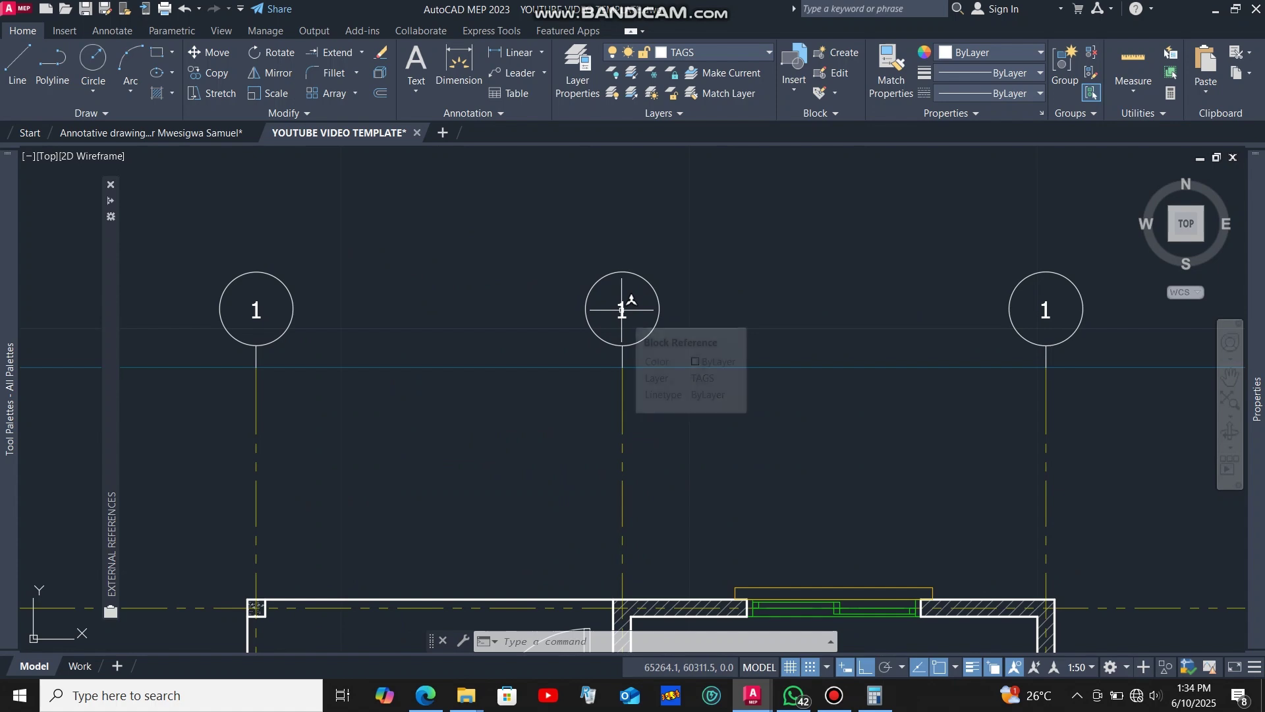
{"action": "left_click", "coordinate": [623, 309]}
{"action": "double_click", "coordinate": [623, 310]}
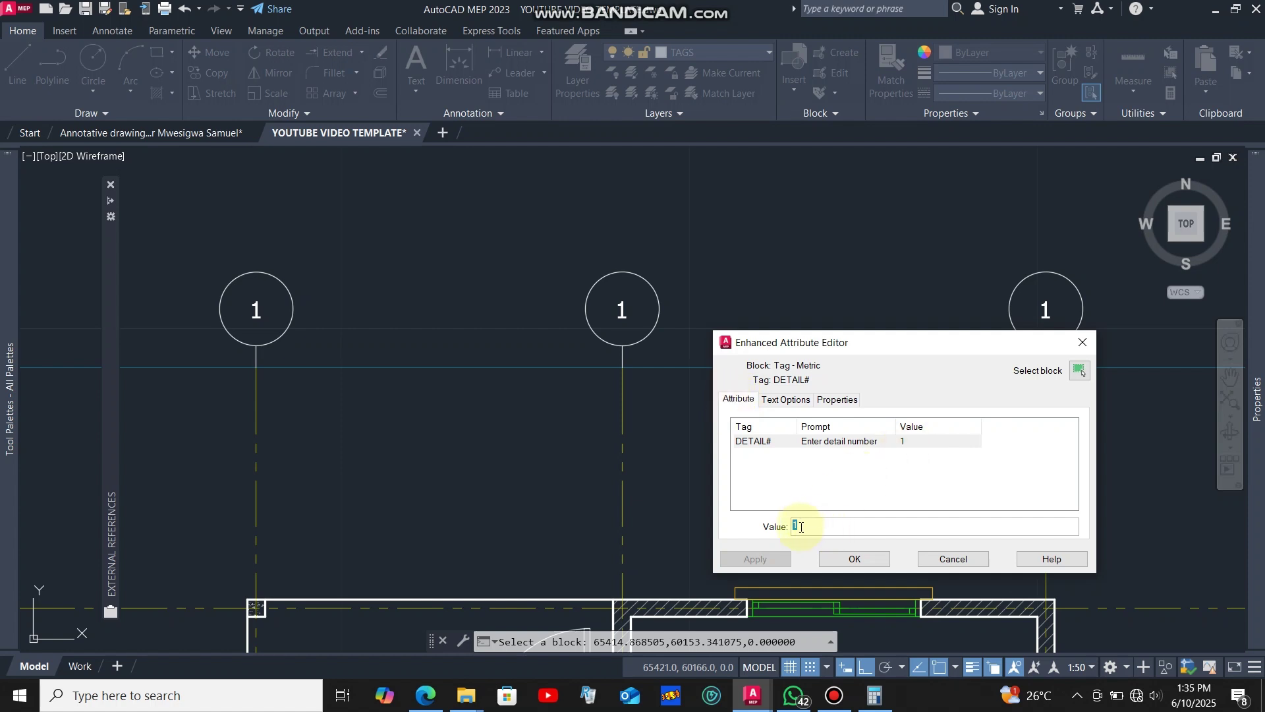
{"action": "left_click", "coordinate": [829, 560]}
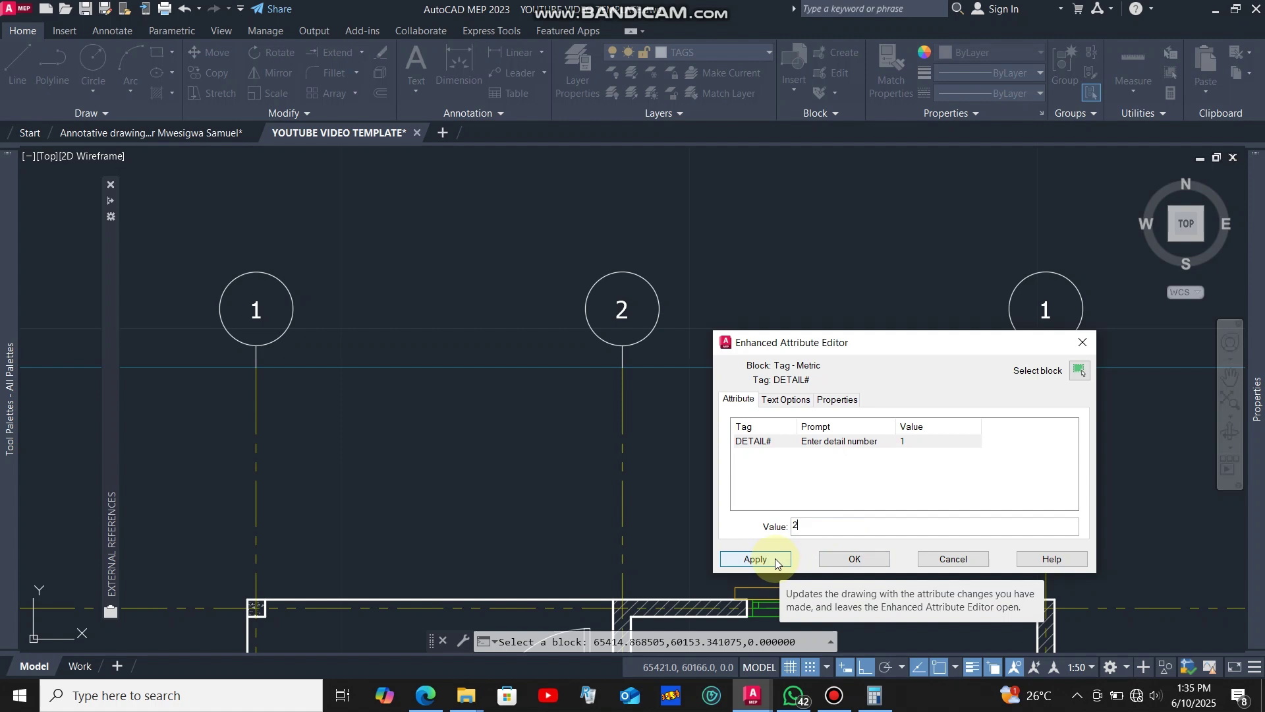
{"action": "left_click", "coordinate": [855, 559]}
{"action": "scroll", "coordinate": [613, 402], "scroll_direction": "down", "scroll_amount": 4}
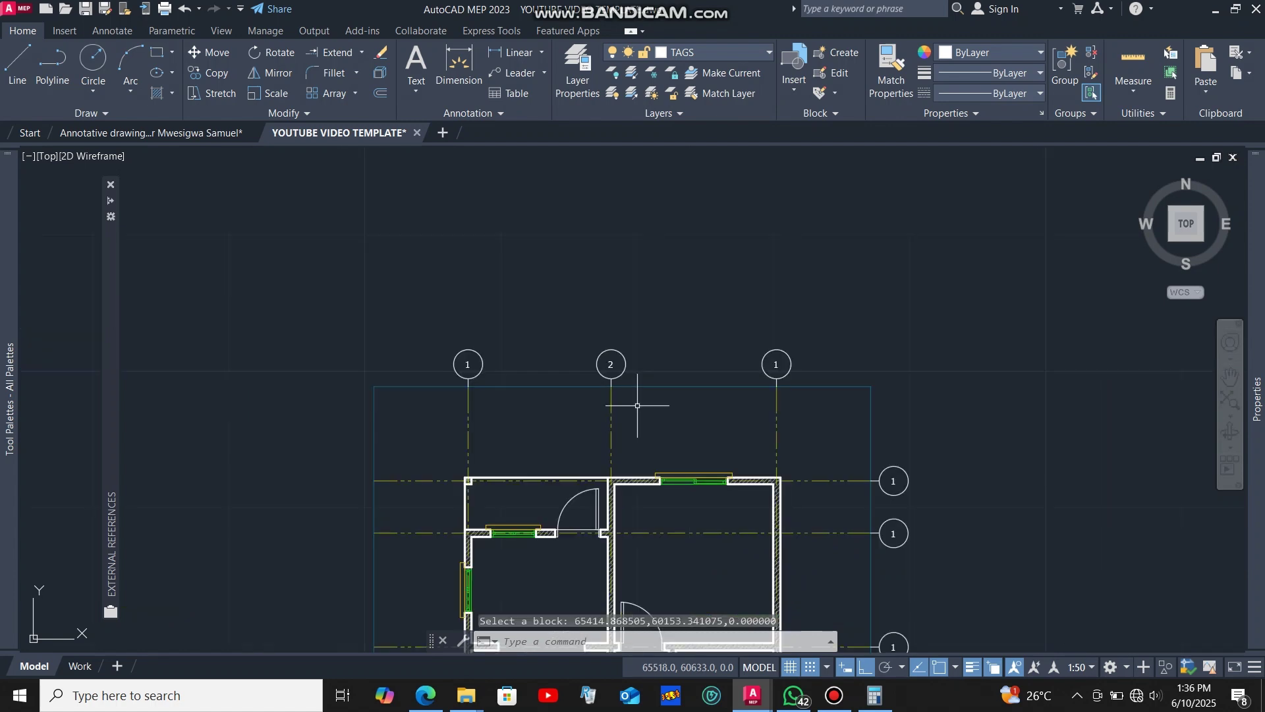
- Set the detail number attribute of the third vertical grid line's tag to 3
{"action": "scroll", "coordinate": [791, 367], "scroll_direction": "up", "scroll_amount": 8}
{"action": "scroll", "coordinate": [758, 348], "scroll_direction": "down", "scroll_amount": 4}
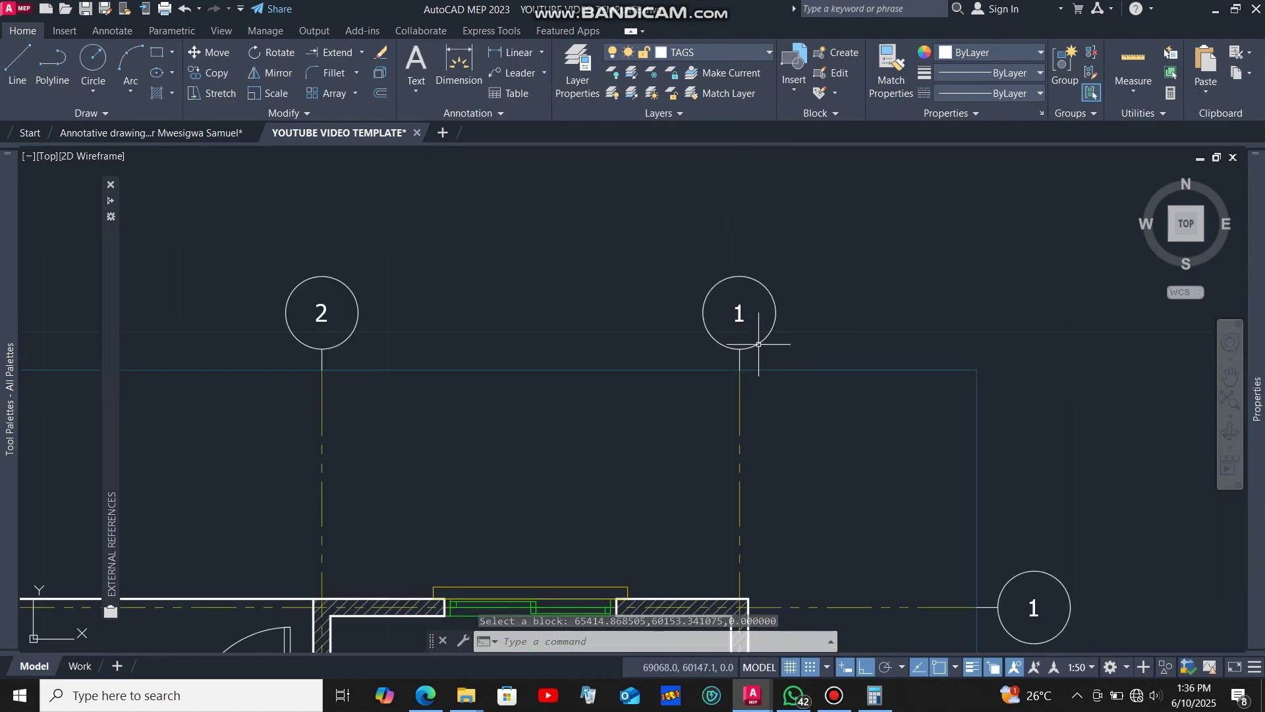
{"action": "scroll", "coordinate": [757, 348], "scroll_direction": "up", "scroll_amount": 4}
{"action": "double_click", "coordinate": [721, 302]}
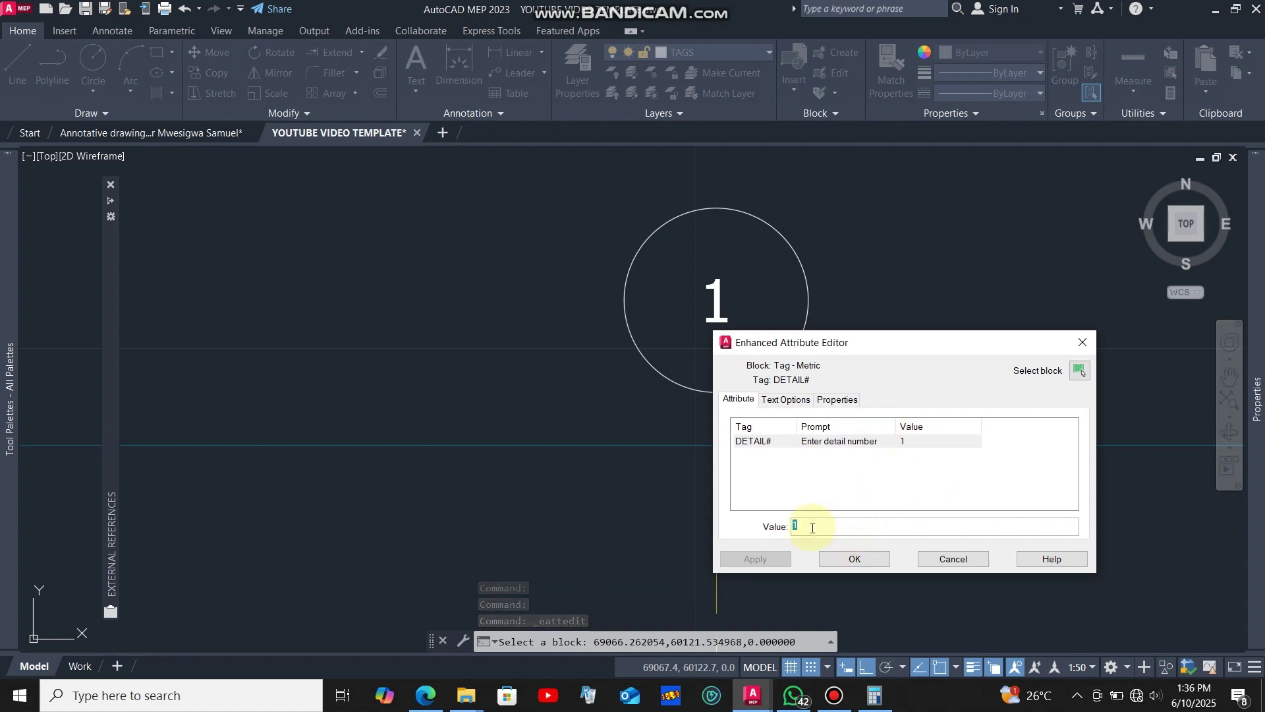
{"action": "type", "text": "3"}
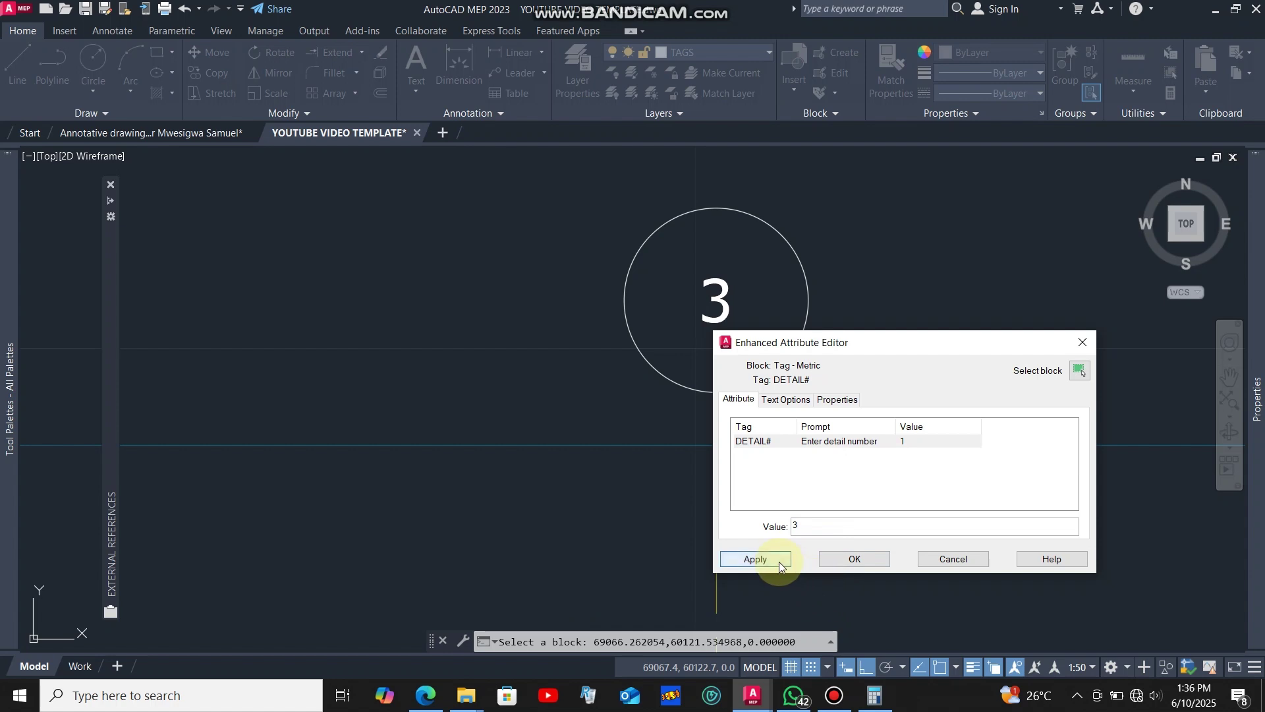
{"action": "left_click", "coordinate": [832, 560]}
{"action": "scroll", "coordinate": [732, 300], "scroll_direction": "down", "scroll_amount": 10}
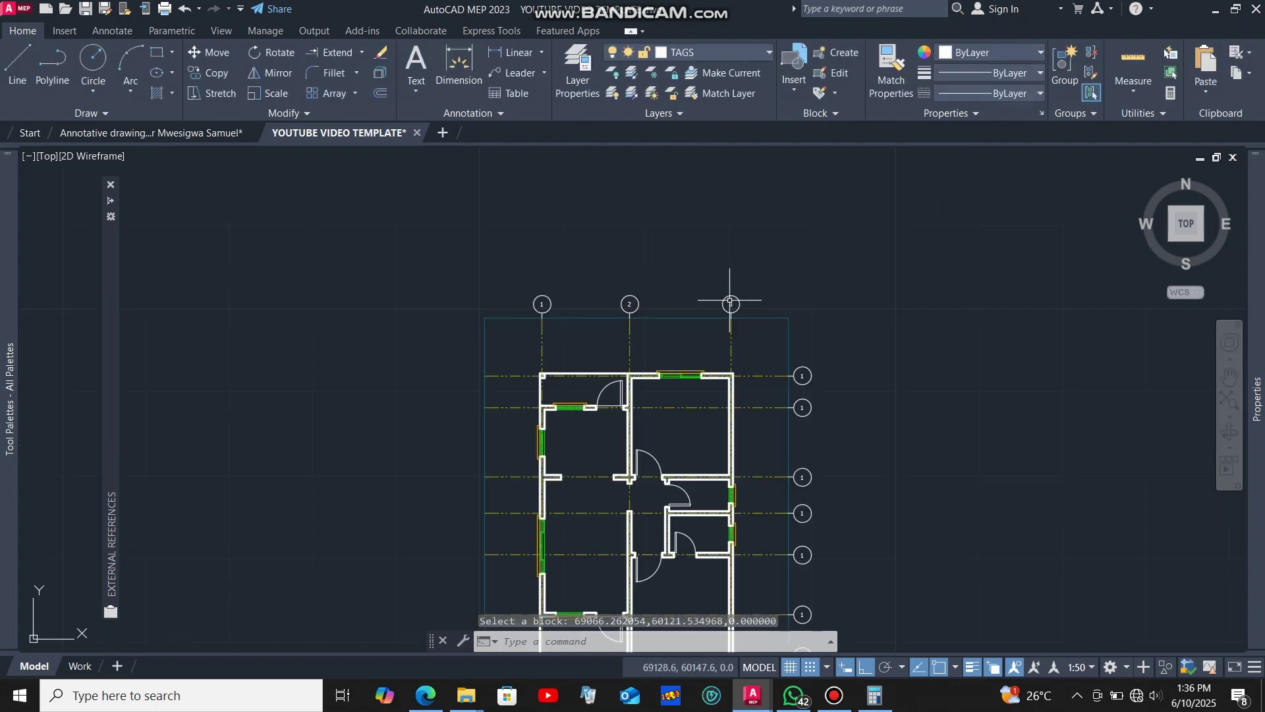
- Set the detail number attribute of the uppermost horizontal grid line's tag to A
{"action": "scroll", "coordinate": [752, 364], "scroll_direction": "down", "scroll_amount": 2}
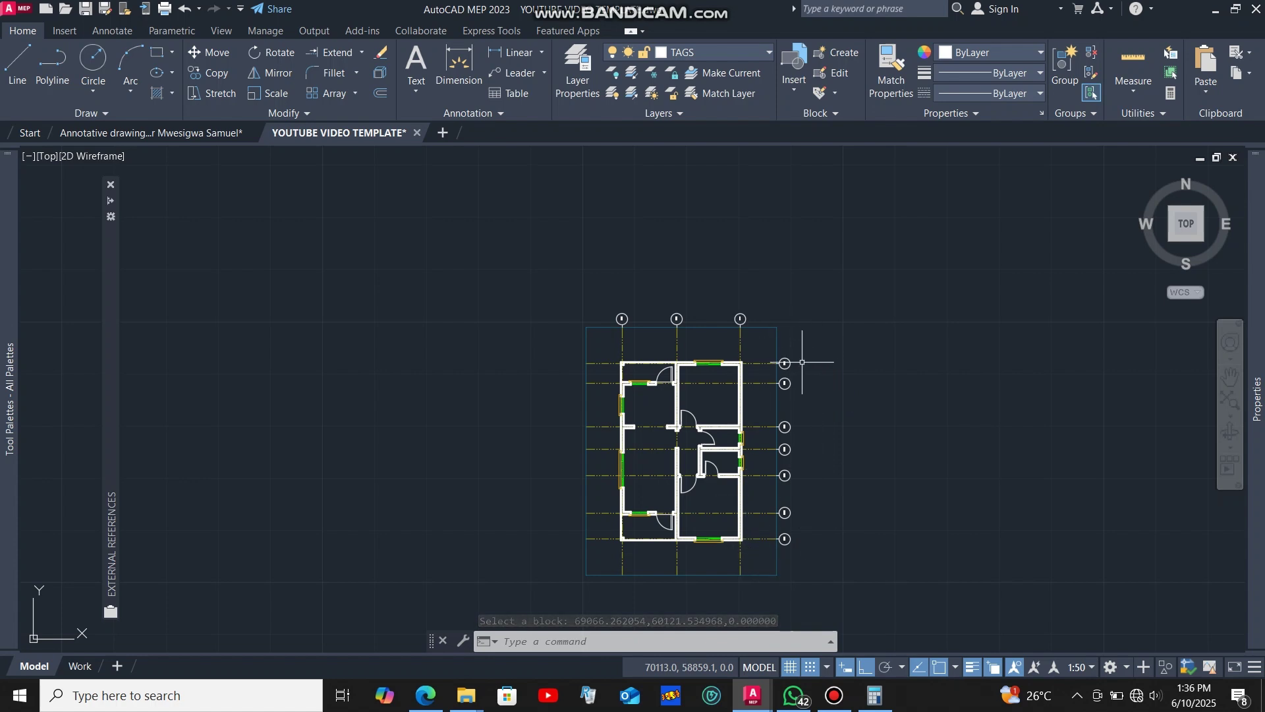
{"action": "scroll", "coordinate": [802, 362], "scroll_direction": "up", "scroll_amount": 4}
{"action": "scroll", "coordinate": [730, 361], "scroll_direction": "up", "scroll_amount": 4}
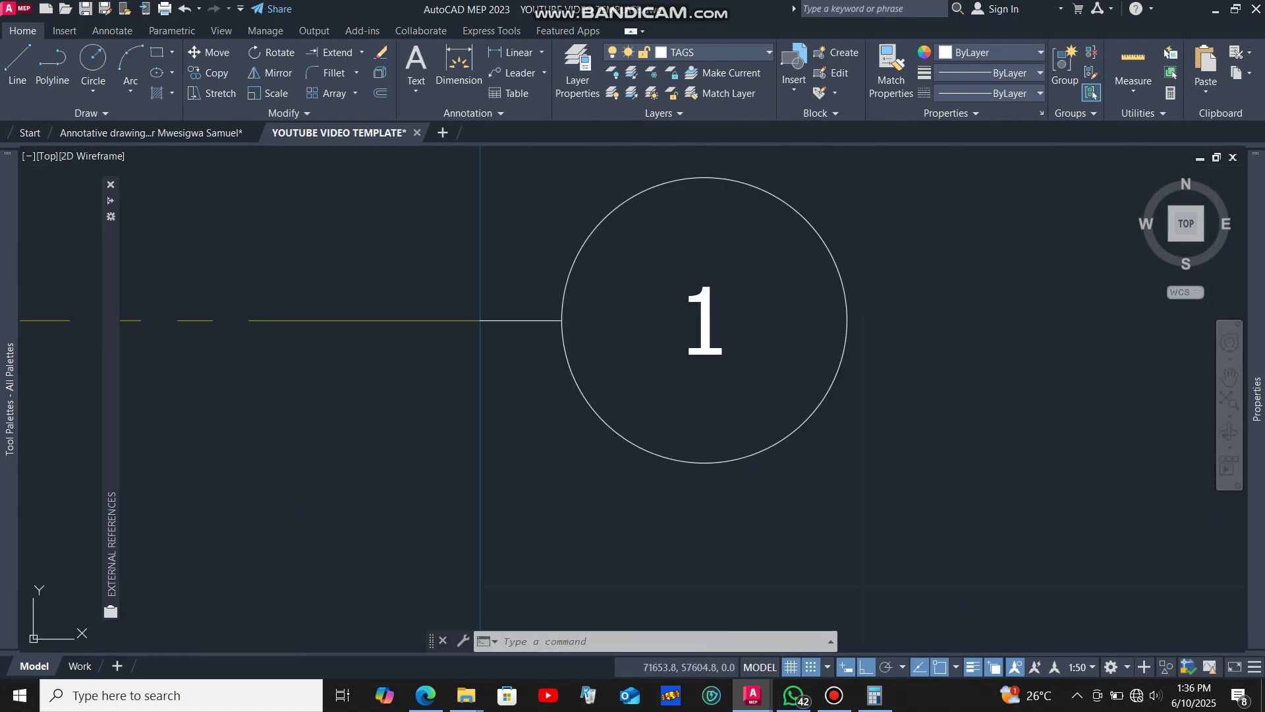
{"action": "left_click", "coordinate": [709, 314]}
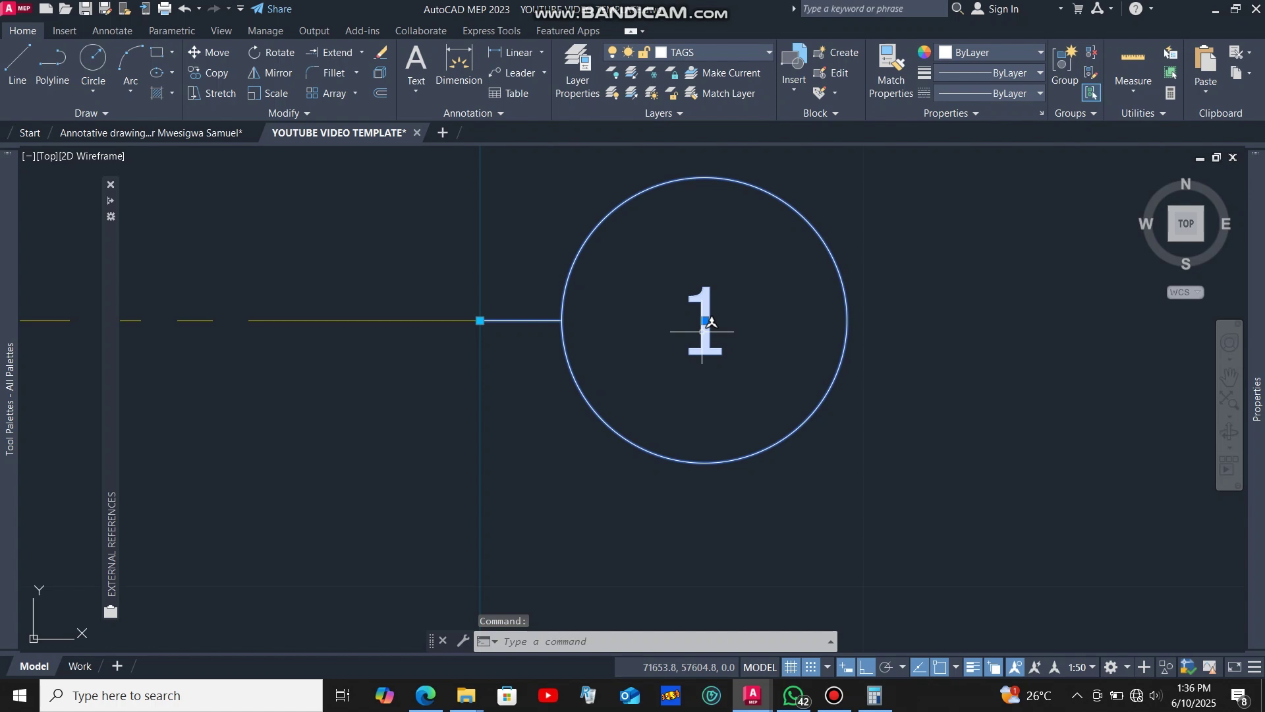
{"action": "double_click", "coordinate": [702, 331]}
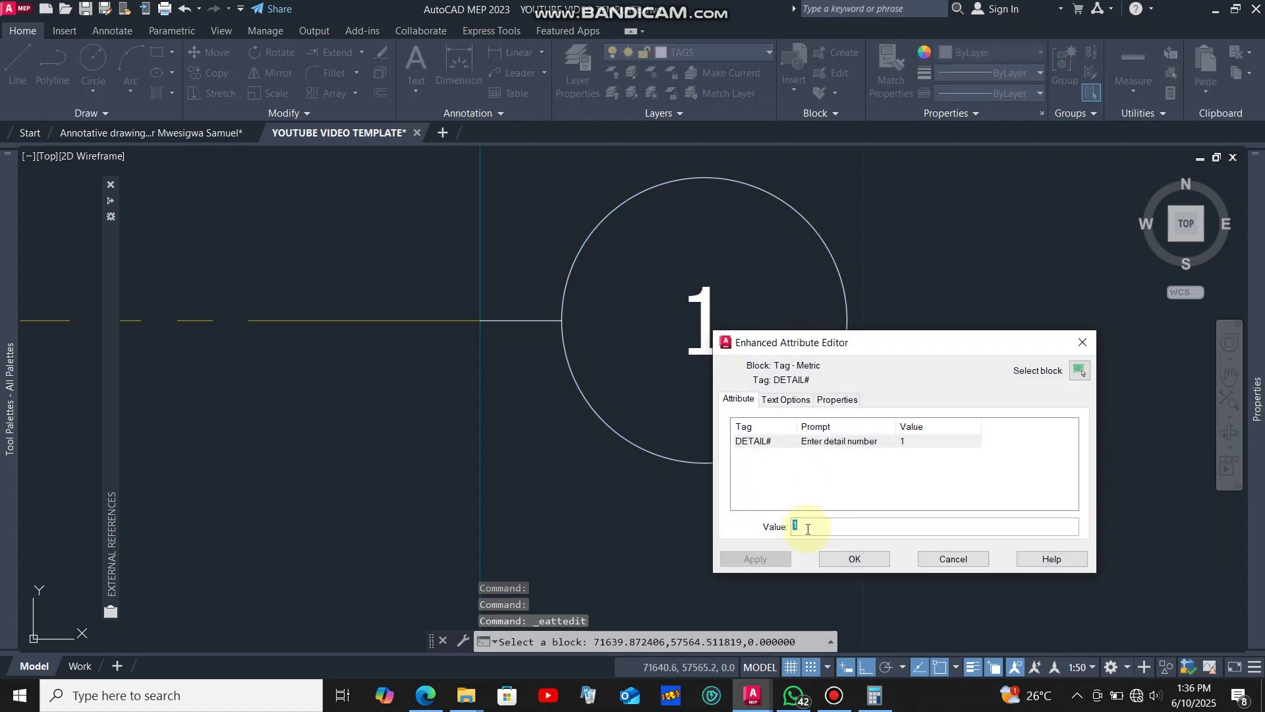
{"action": "type", "text": "A"}
{"action": "left_click", "coordinate": [850, 560]}
{"action": "scroll", "coordinate": [818, 428], "scroll_direction": "down", "scroll_amount": 5}
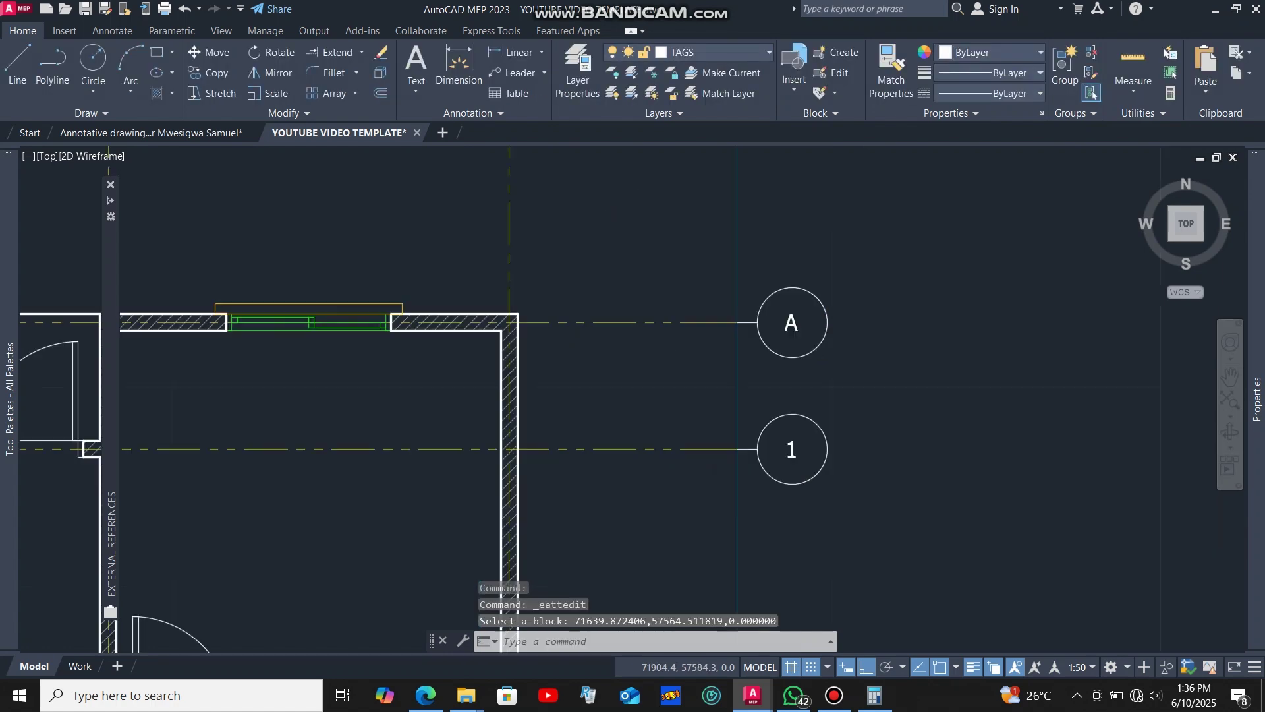
- Set the detail number attribute of the second horizontal grid line's tag to B
{"action": "scroll", "coordinate": [819, 422], "scroll_direction": "up", "scroll_amount": 2}
{"action": "double_click", "coordinate": [819, 421]}
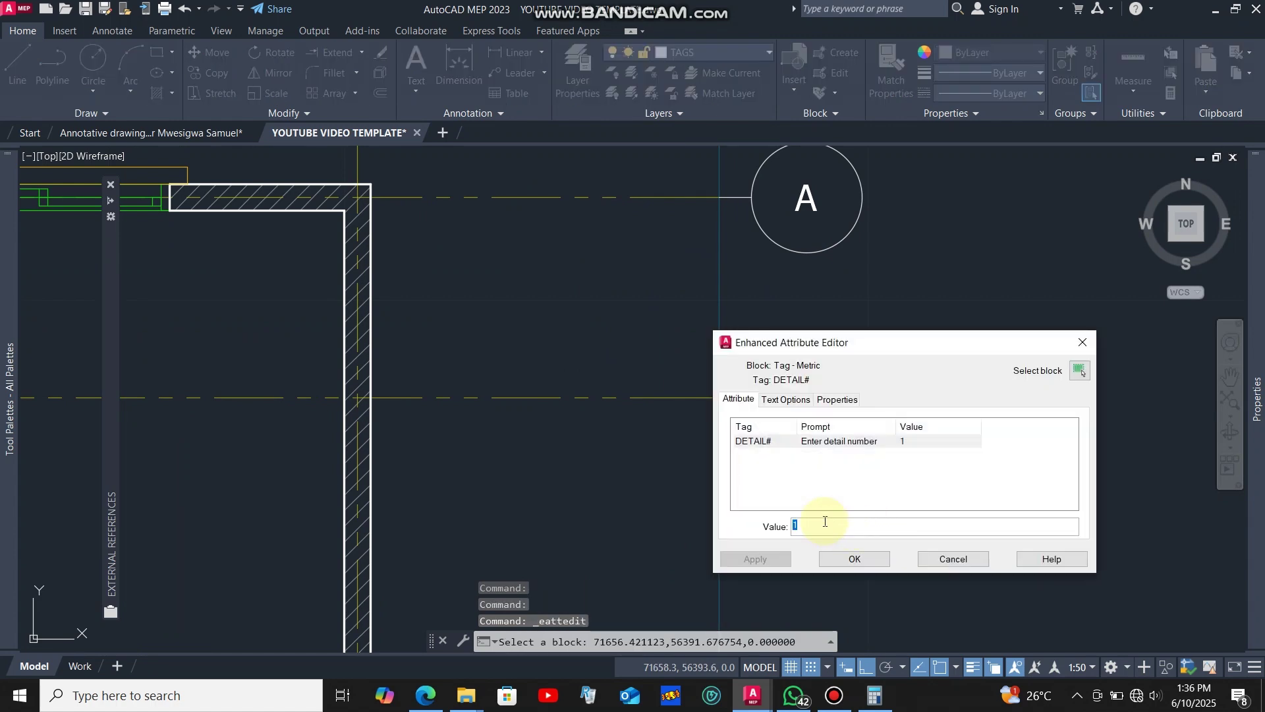
{"action": "type", "text": "B"}
{"action": "left_click", "coordinate": [855, 559]}
{"action": "scroll", "coordinate": [834, 354], "scroll_direction": "down", "scroll_amount": 5}
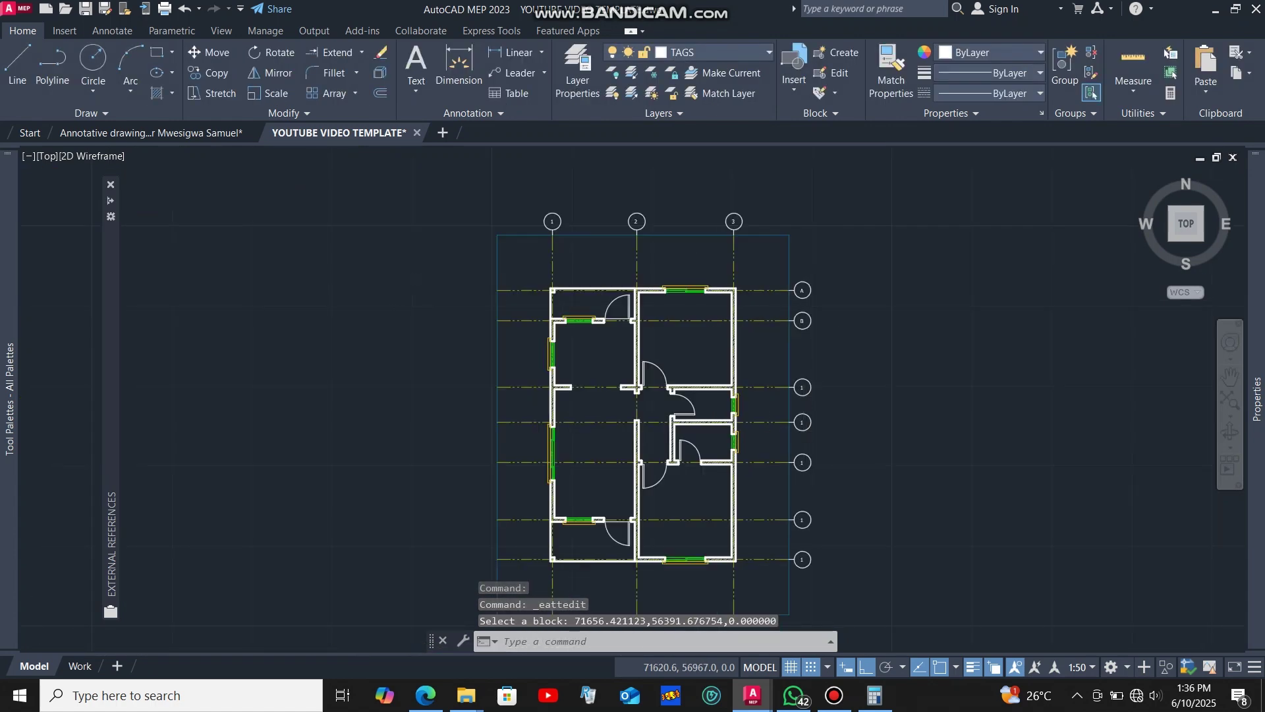
- Set the detail number attribute of the third horizontal grid line's tag to C
{"action": "scroll", "coordinate": [779, 361], "scroll_direction": "up", "scroll_amount": 4}
{"action": "double_click", "coordinate": [780, 361]}
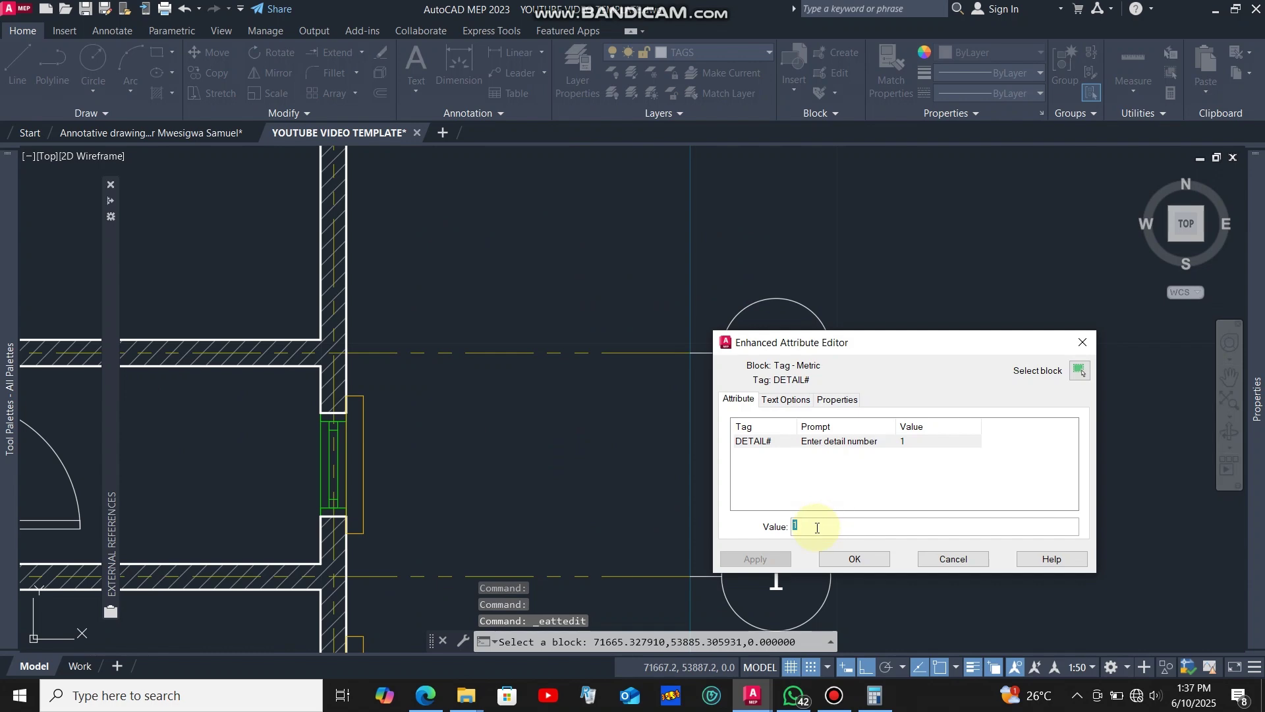
{"action": "left_click", "coordinate": [762, 559]}
{"action": "key", "text": "Return"}
{"action": "scroll", "coordinate": [823, 477], "scroll_direction": "down", "scroll_amount": 5}
- Set the detail number attribute of the fourth horizontal grid line's tag to D
{"action": "scroll", "coordinate": [812, 399], "scroll_direction": "up", "scroll_amount": 4}
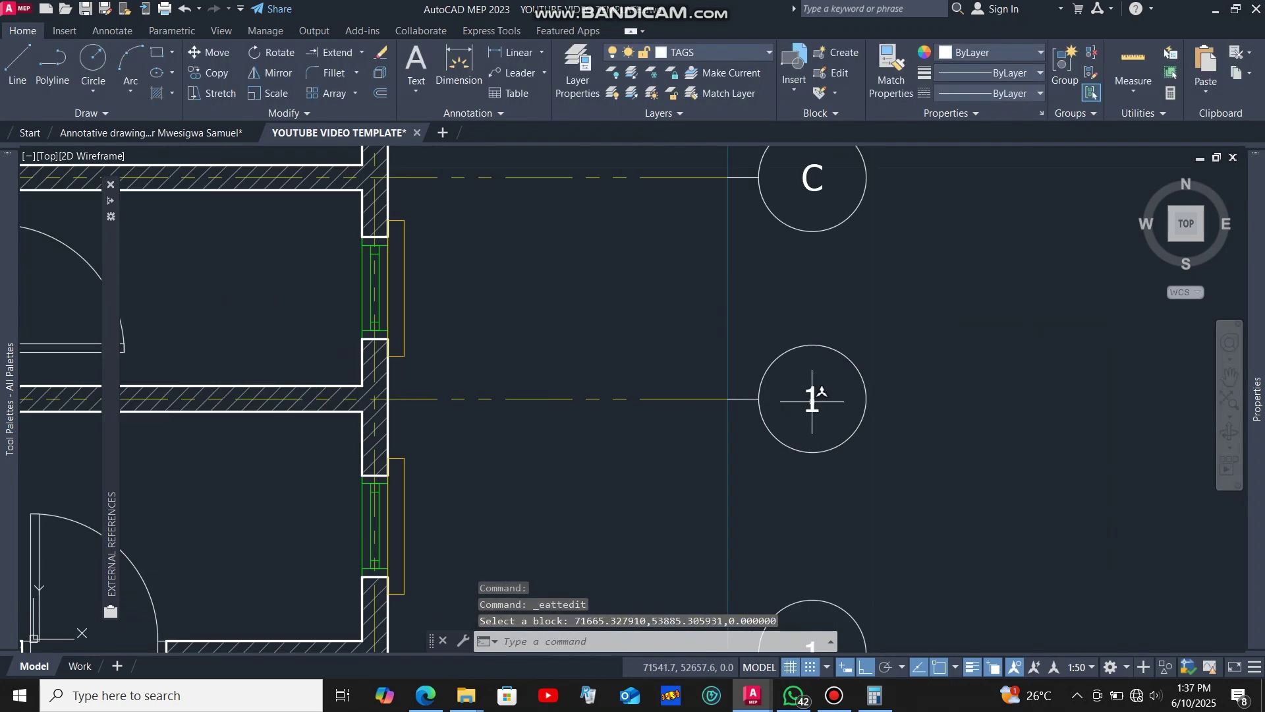
{"action": "double_click", "coordinate": [813, 399]}
{"action": "type", "text": "D"}
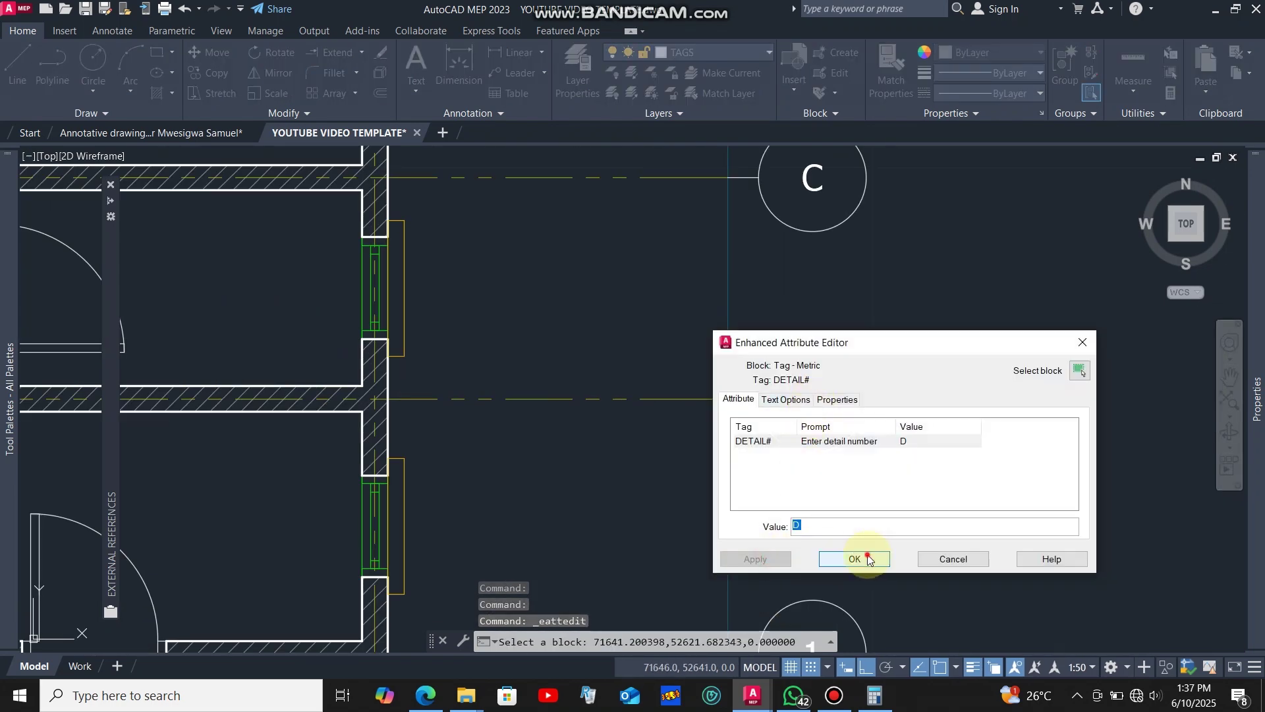
{"action": "left_click", "coordinate": [861, 556]}
{"action": "scroll", "coordinate": [843, 365], "scroll_direction": "down", "scroll_amount": 4}
- Set the detail number attribute of the fifth horizontal grid line's tag to E
{"action": "scroll", "coordinate": [837, 514], "scroll_direction": "up", "scroll_amount": 4}
{"action": "double_click", "coordinate": [824, 439]}
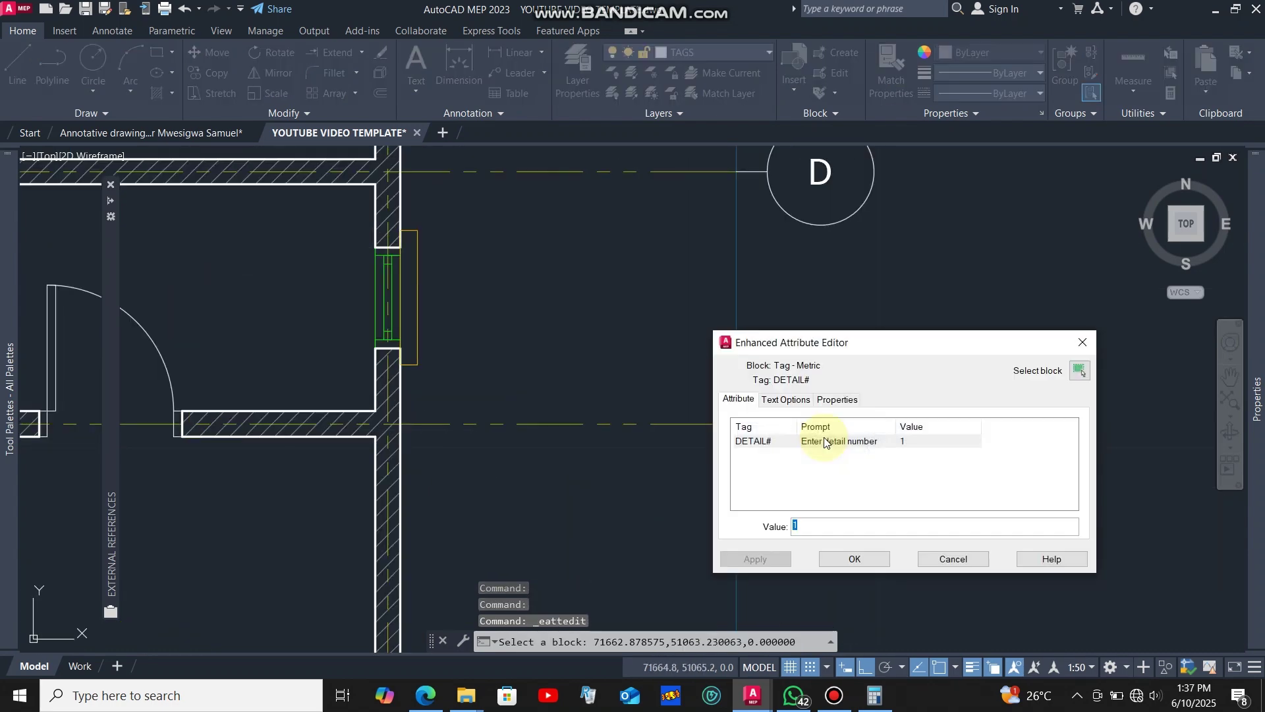
{"action": "type", "text": "E"}
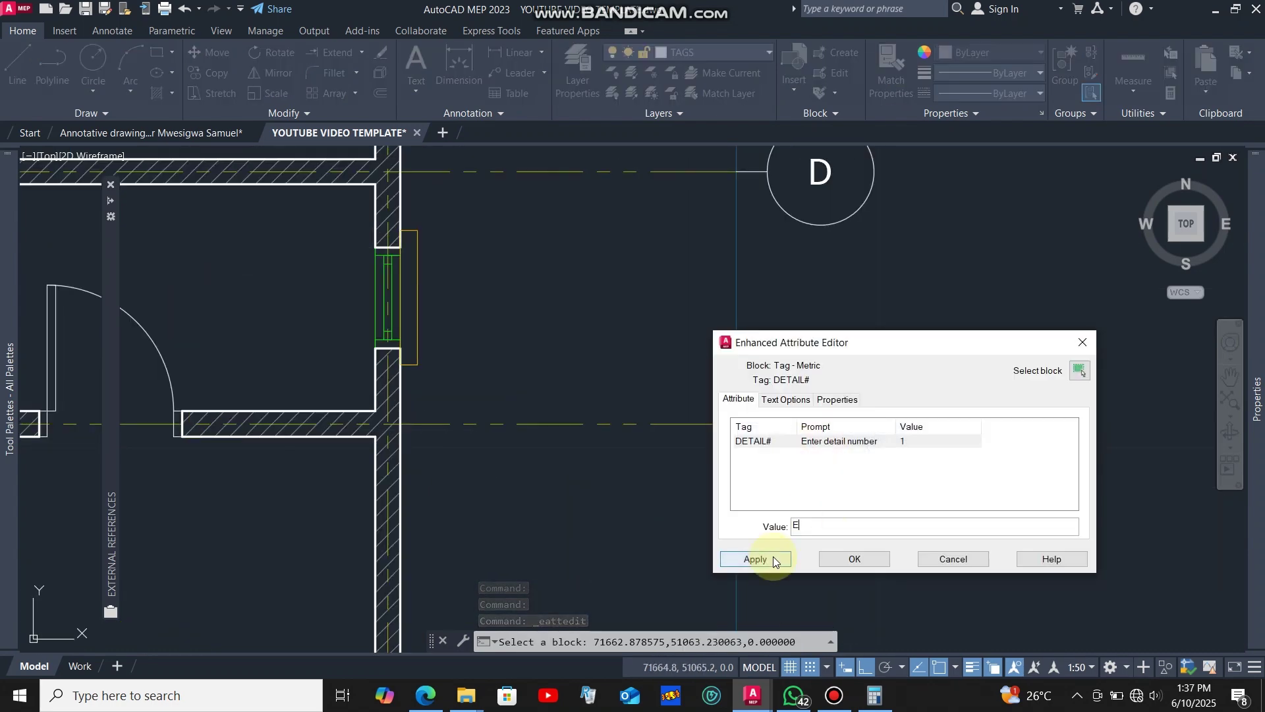
{"action": "left_click", "coordinate": [758, 559]}
{"action": "key", "text": "Return"}
{"action": "scroll", "coordinate": [847, 491], "scroll_direction": "down", "scroll_amount": 4}
- Set the detail number attribute of the sixth horizontal grid line's tag to F
{"action": "scroll", "coordinate": [847, 491], "scroll_direction": "up", "scroll_amount": 4}
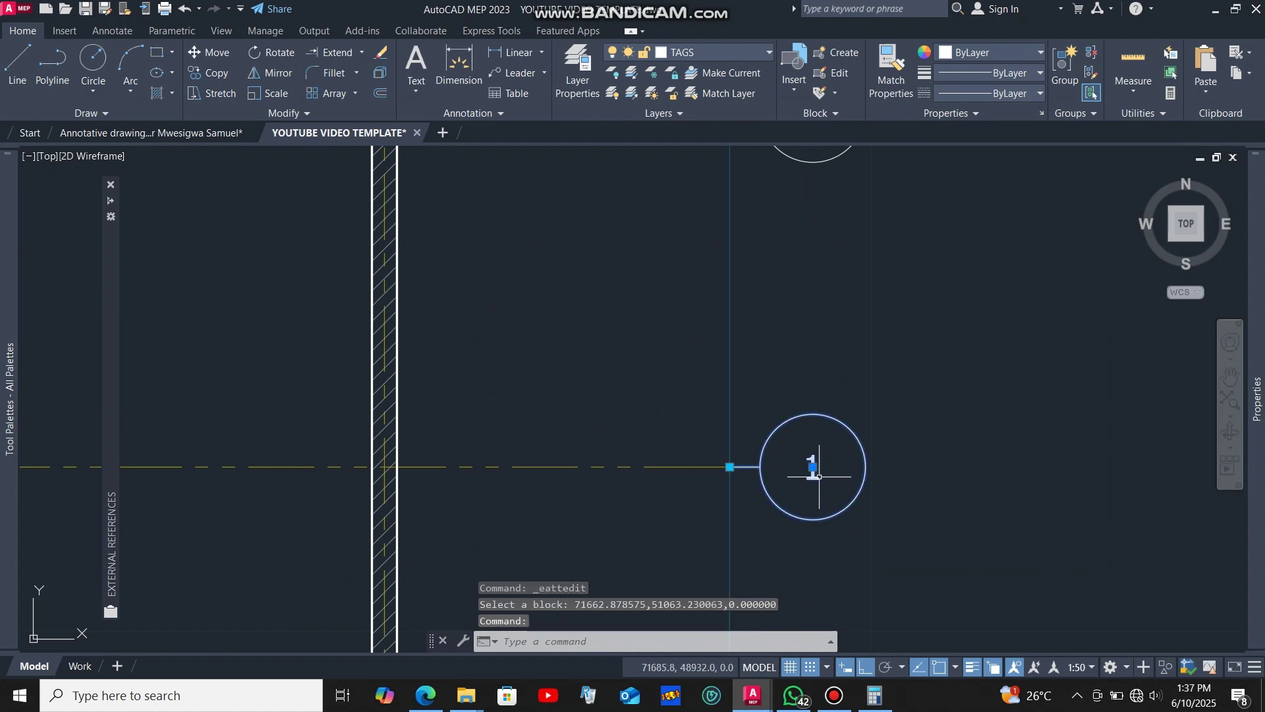
{"action": "double_click", "coordinate": [816, 466]}
{"action": "type", "text": "F"}
{"action": "left_click", "coordinate": [778, 559]}
{"action": "key", "text": "Return"}
{"action": "scroll", "coordinate": [833, 424], "scroll_direction": "down", "scroll_amount": 4}
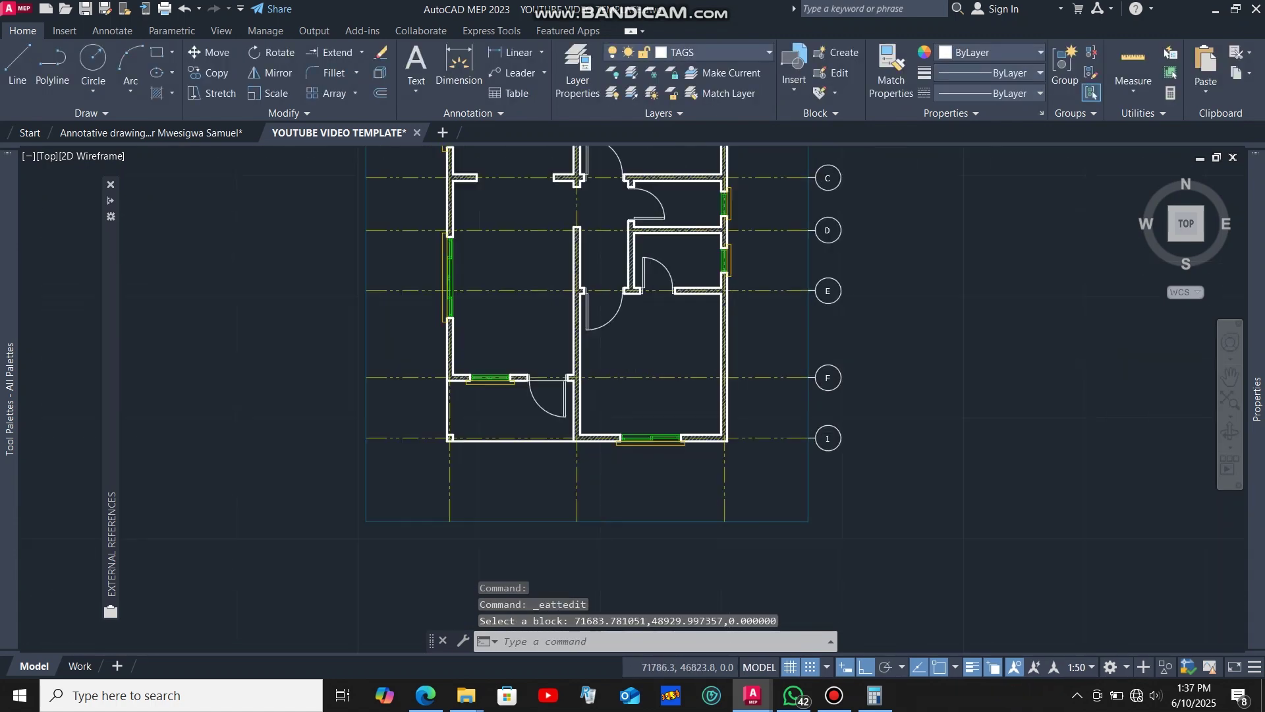
- Set the detail number attribute of the lowest horizontal grid line's tag to G
{"action": "scroll", "coordinate": [833, 421], "scroll_direction": "up", "scroll_amount": 4}
{"action": "double_click", "coordinate": [804, 407]}
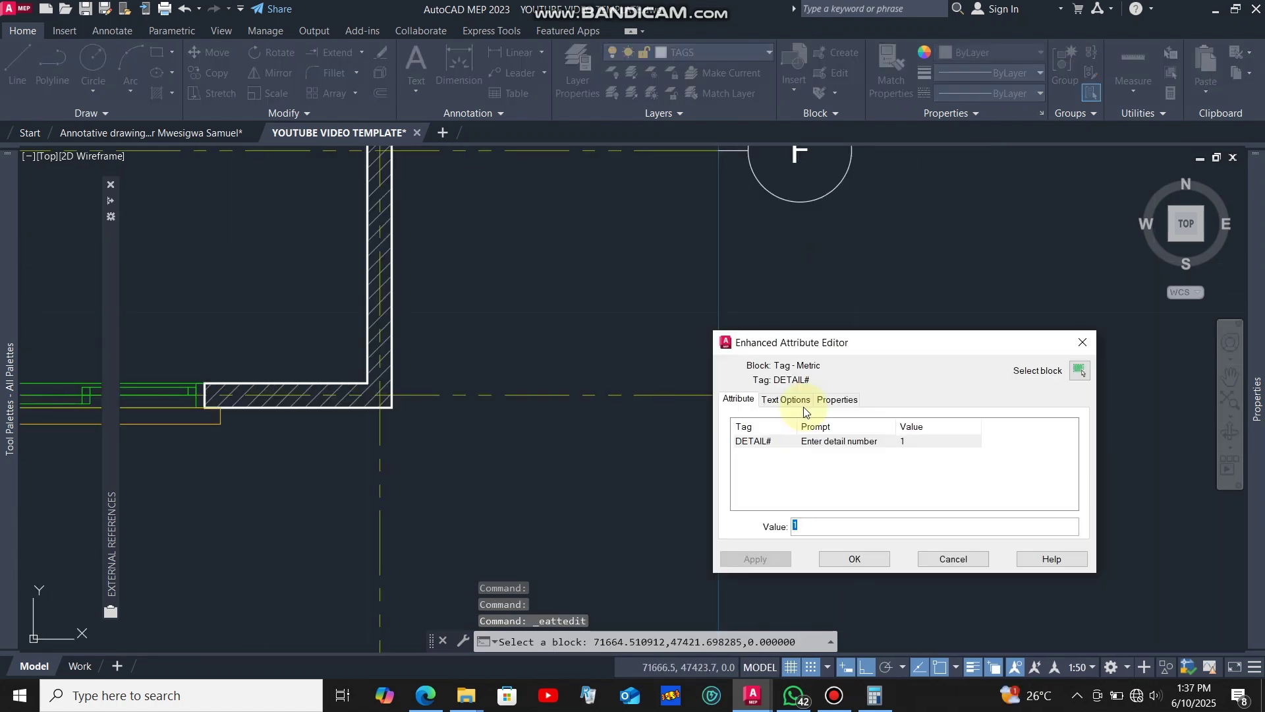
{"action": "type", "text": "G"}
{"action": "left_click", "coordinate": [786, 559]}
{"action": "left_click", "coordinate": [863, 553]}
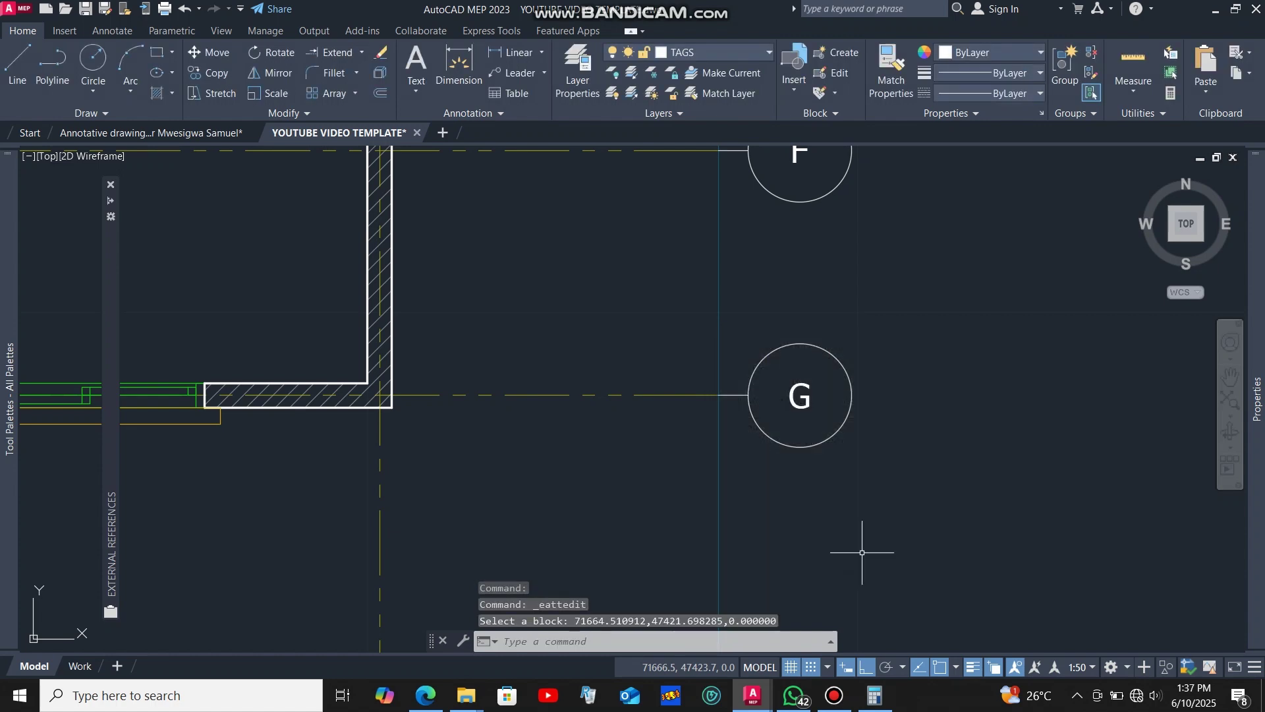
{"action": "scroll", "coordinate": [862, 551], "scroll_direction": "down", "scroll_amount": 5}
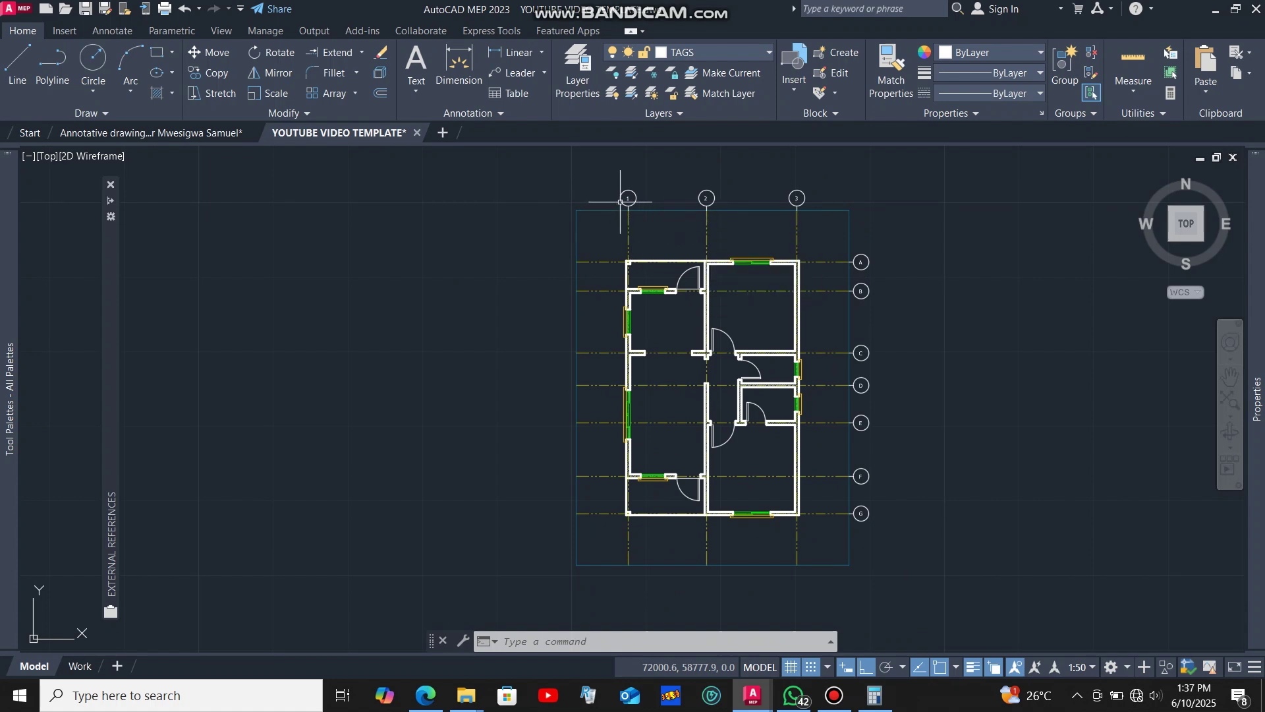
- Make the DIMENSIONS layer current and add a linear dimension between grid lines 1 and 2 above the plan's upper wall
{"action": "left_click", "coordinate": [771, 55]}
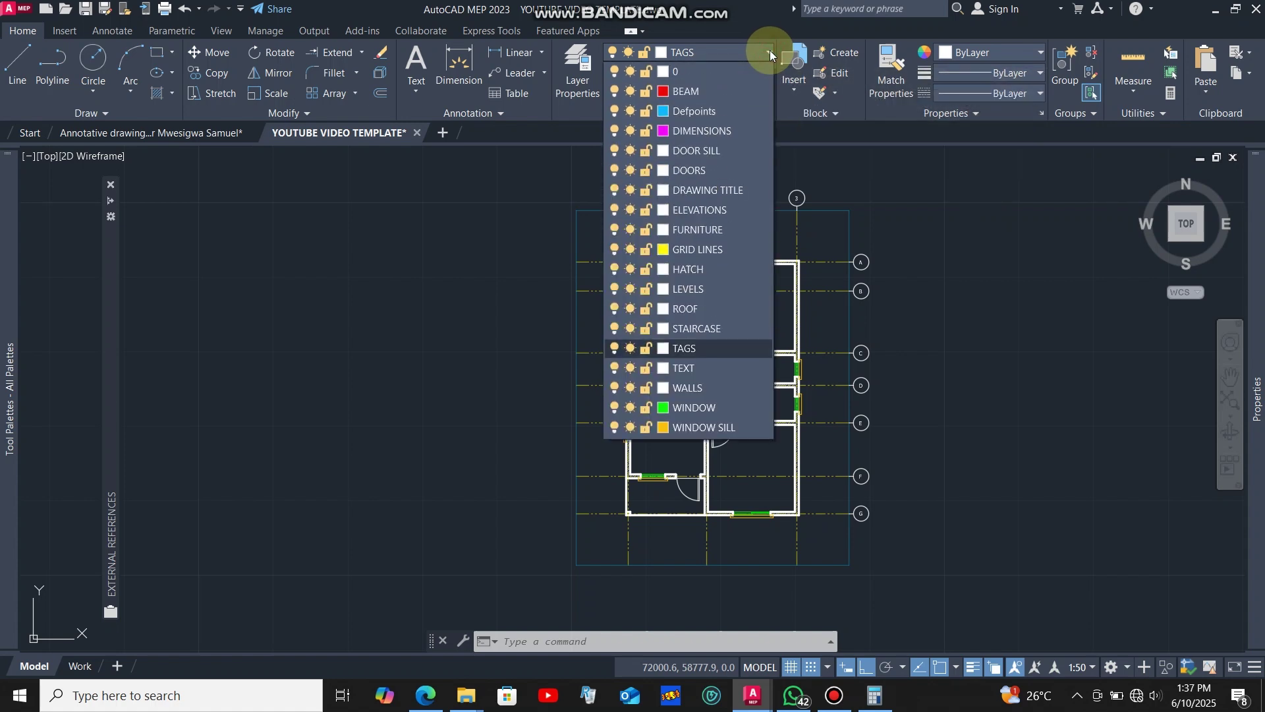
{"action": "left_click", "coordinate": [703, 131]}
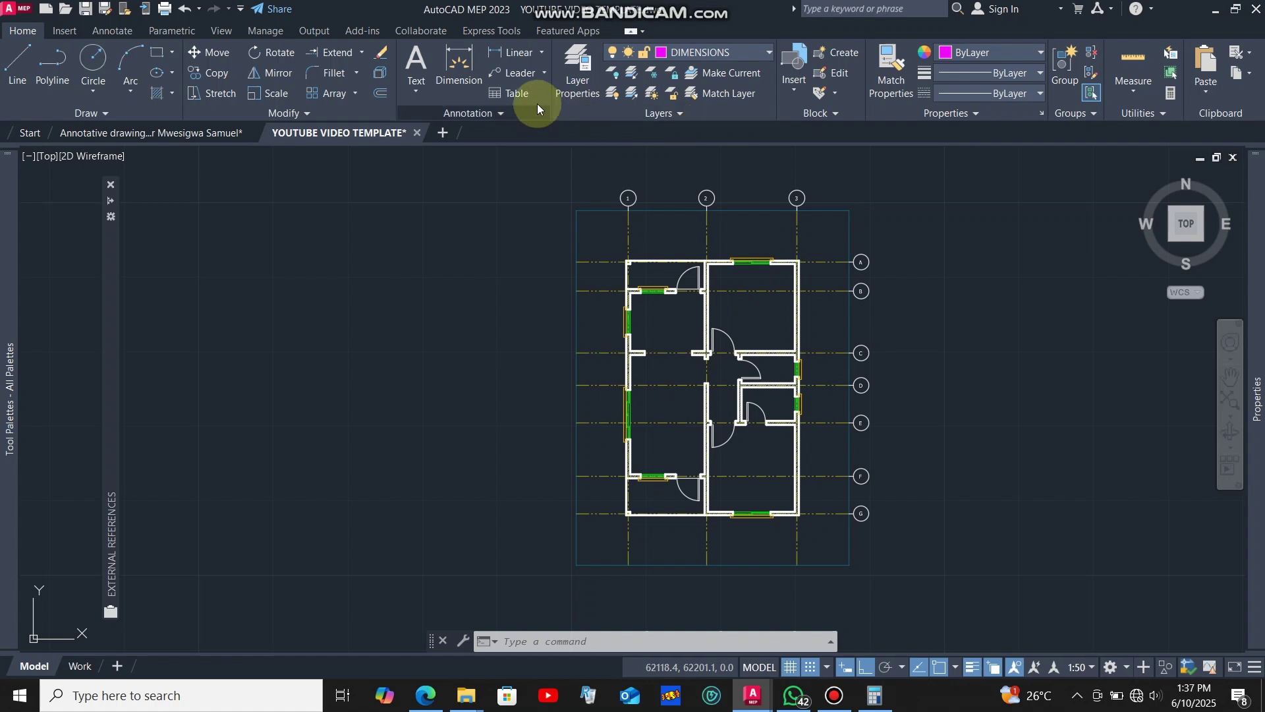
{"action": "left_click", "coordinate": [519, 55]}
{"action": "scroll", "coordinate": [625, 262], "scroll_direction": "up", "scroll_amount": 10}
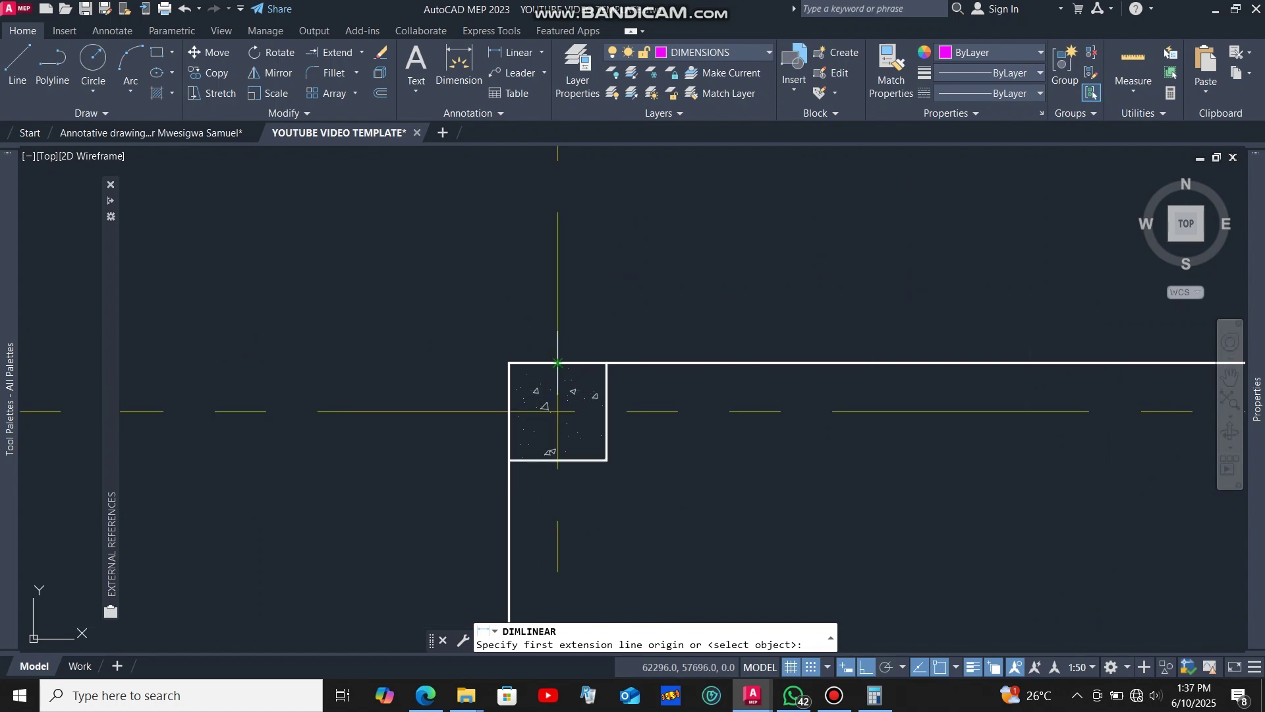
{"action": "left_click", "coordinate": [558, 362]}
{"action": "scroll", "coordinate": [557, 362], "scroll_direction": "down", "scroll_amount": 5}
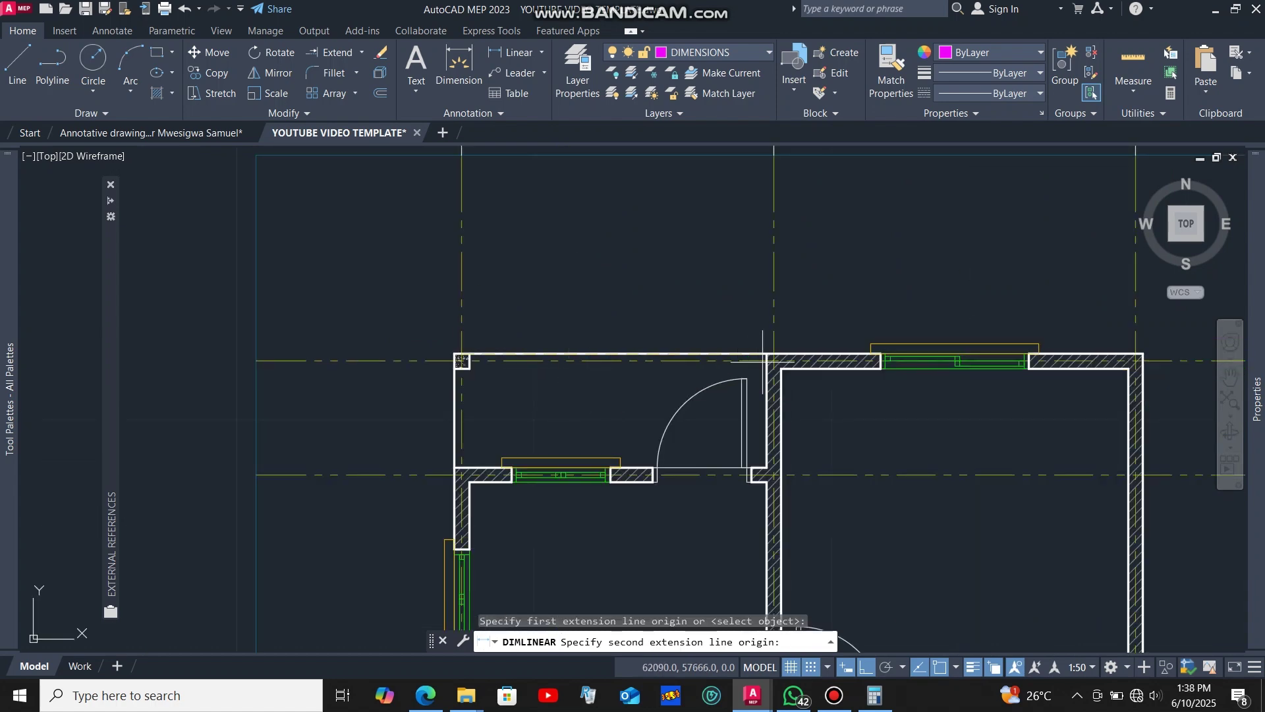
{"action": "scroll", "coordinate": [735, 368], "scroll_direction": "up", "scroll_amount": 5}
{"action": "scroll", "coordinate": [735, 368], "scroll_direction": "up", "scroll_amount": 6}
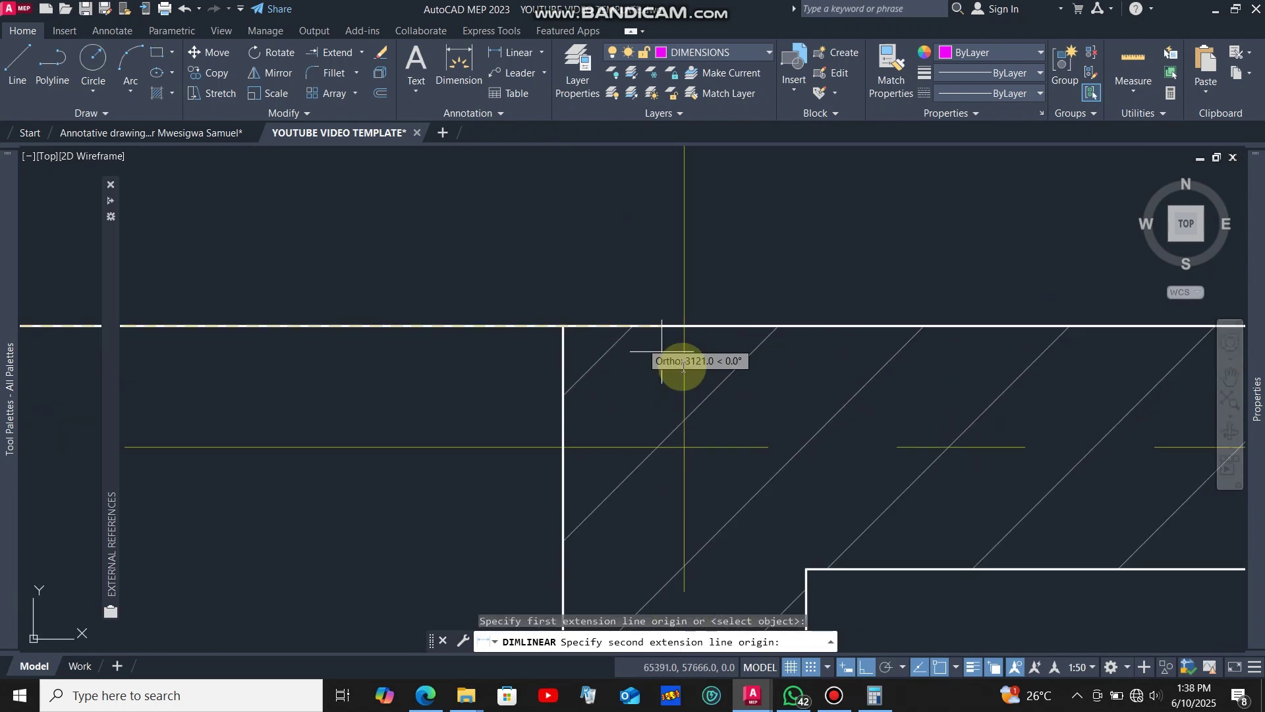
{"action": "left_click", "coordinate": [684, 326]}
{"action": "scroll", "coordinate": [685, 325], "scroll_direction": "down", "scroll_amount": 7}
{"action": "left_click", "coordinate": [689, 323]}
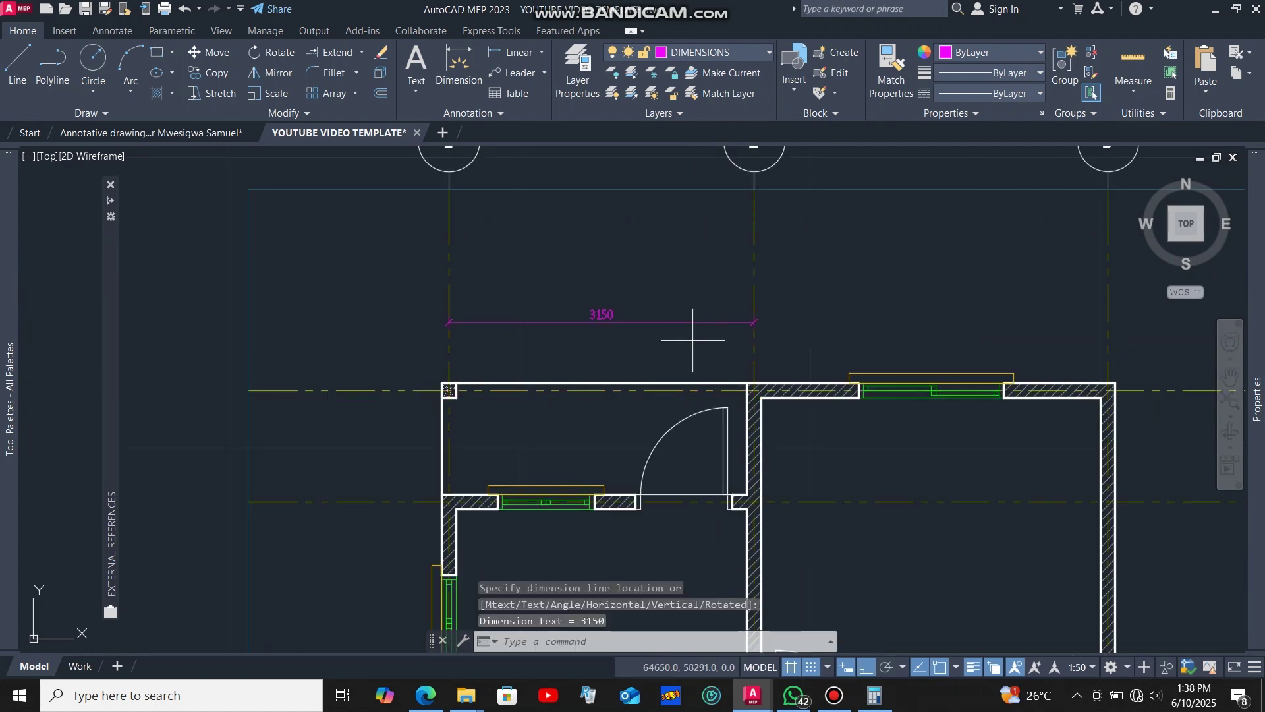
- Continue the horizontal dimension above the plan from grid line 2 to grid line 3
{"action": "left_click", "coordinate": [693, 340]}
{"action": "left_click", "coordinate": [646, 283]}
{"action": "scroll", "coordinate": [835, 352], "scroll_direction": "up", "scroll_amount": 3}
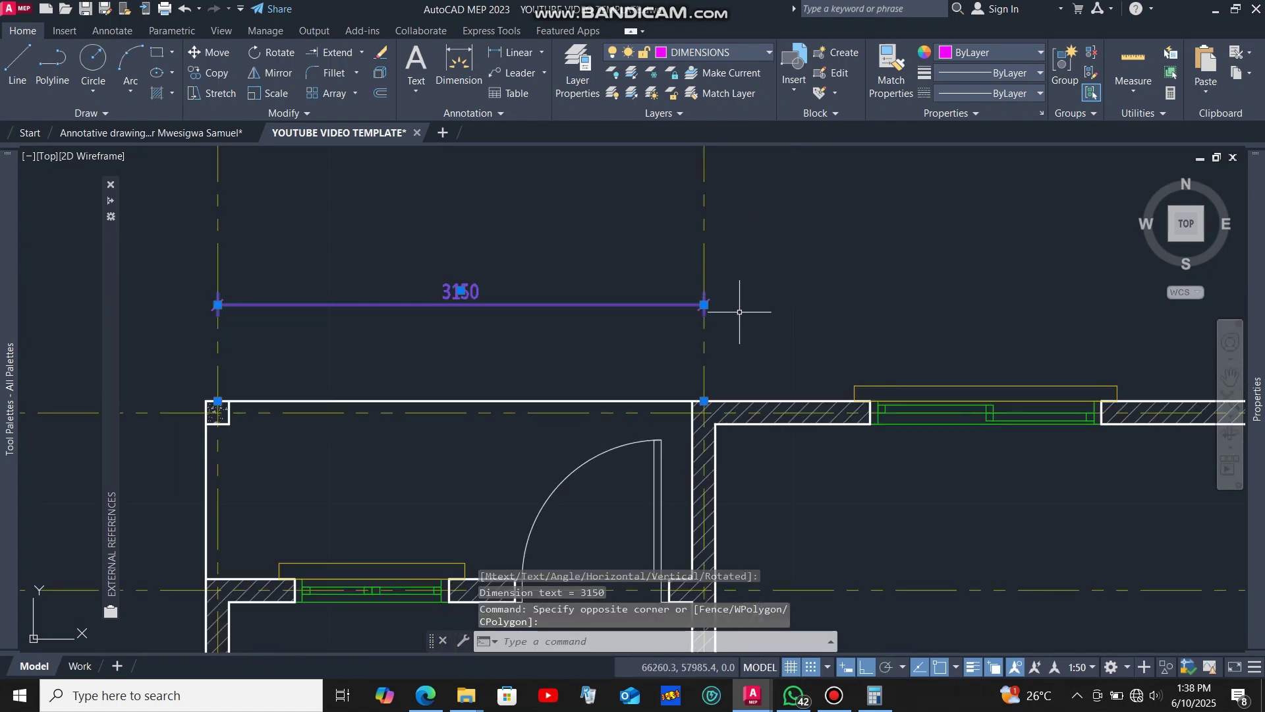
{"action": "mouse_move", "coordinate": [704, 305]}
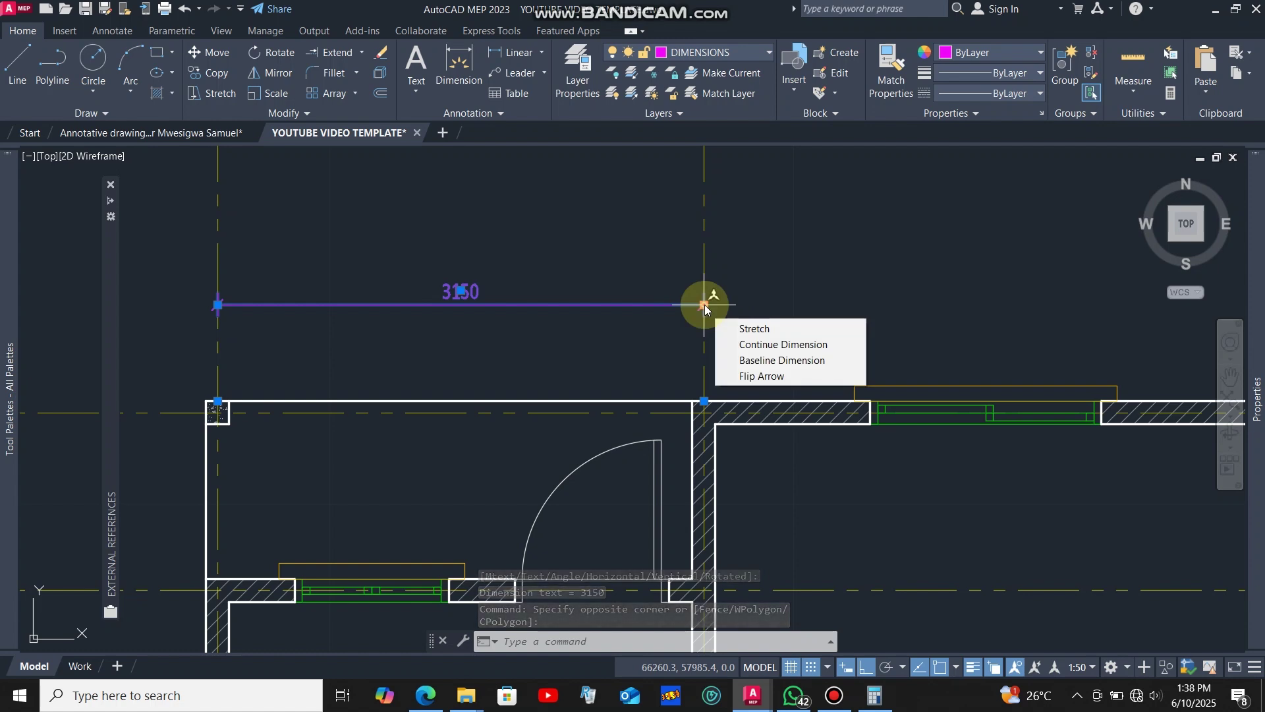
{"action": "left_click", "coordinate": [762, 345]}
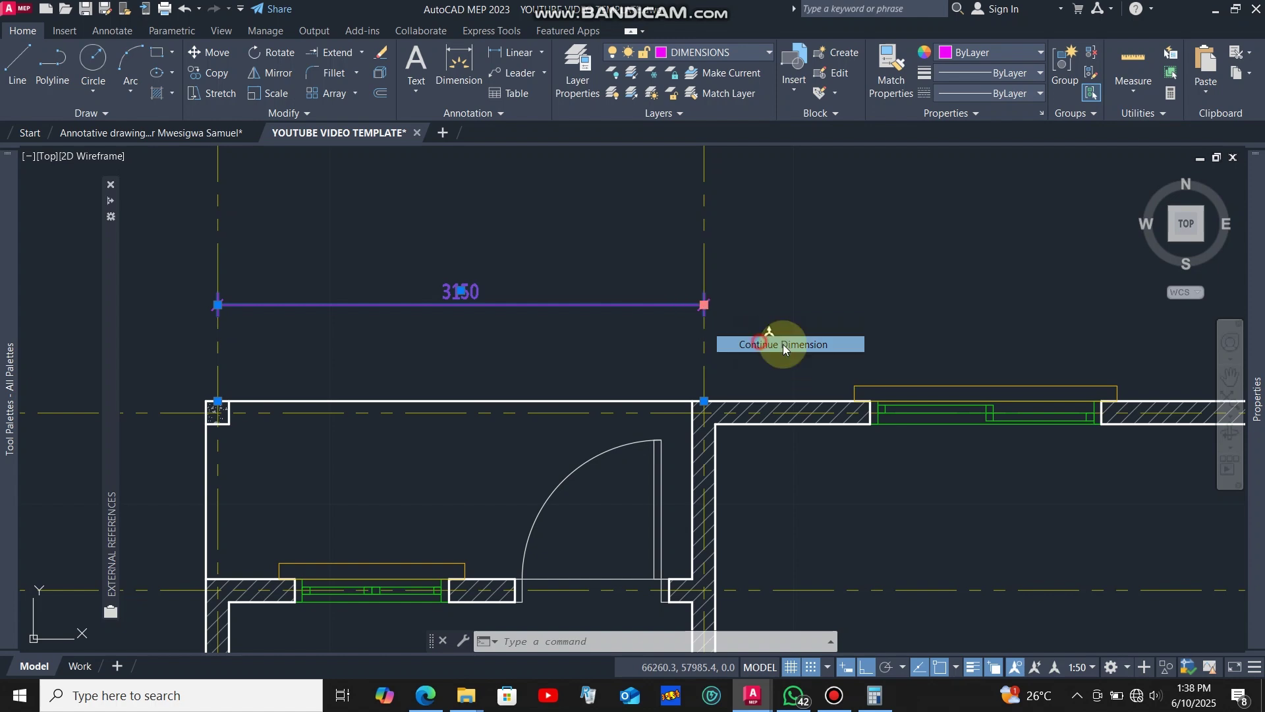
{"action": "scroll", "coordinate": [626, 345], "scroll_direction": "down", "scroll_amount": 4}
{"action": "scroll", "coordinate": [768, 364], "scroll_direction": "up", "scroll_amount": 5}
{"action": "scroll", "coordinate": [768, 365], "scroll_direction": "up", "scroll_amount": 3}
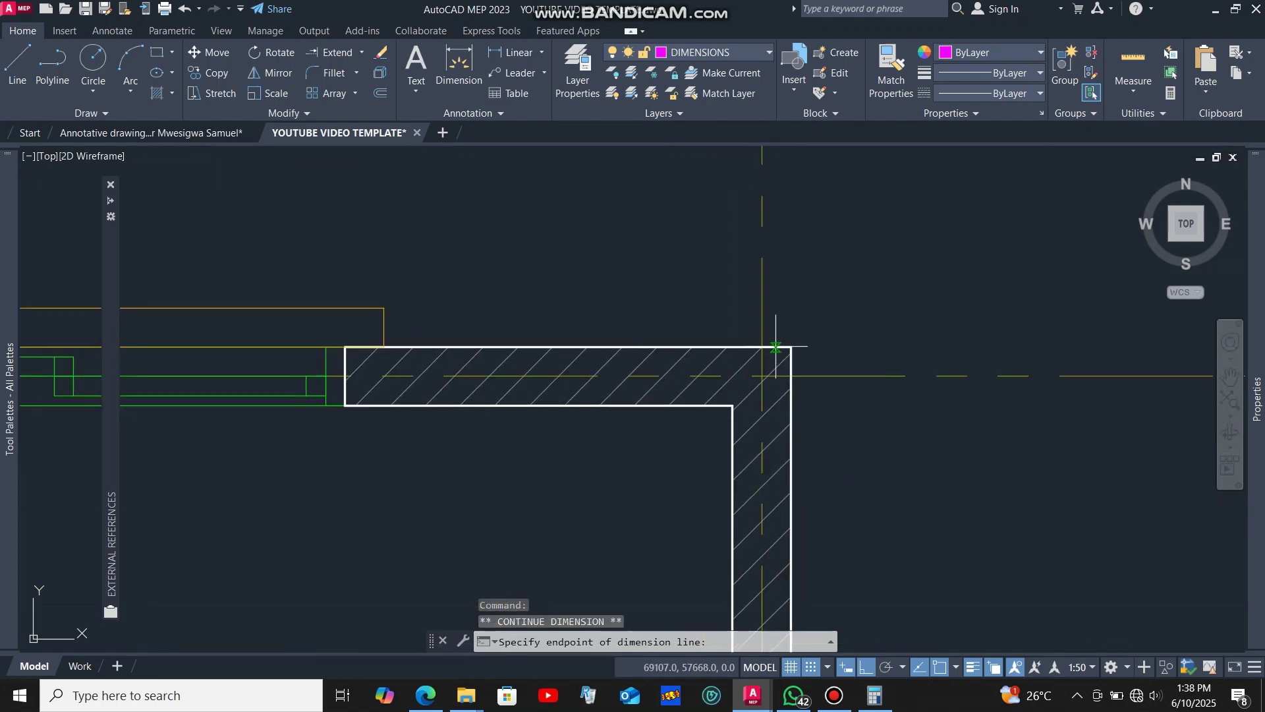
{"action": "scroll", "coordinate": [731, 348], "scroll_direction": "up", "scroll_amount": 1}
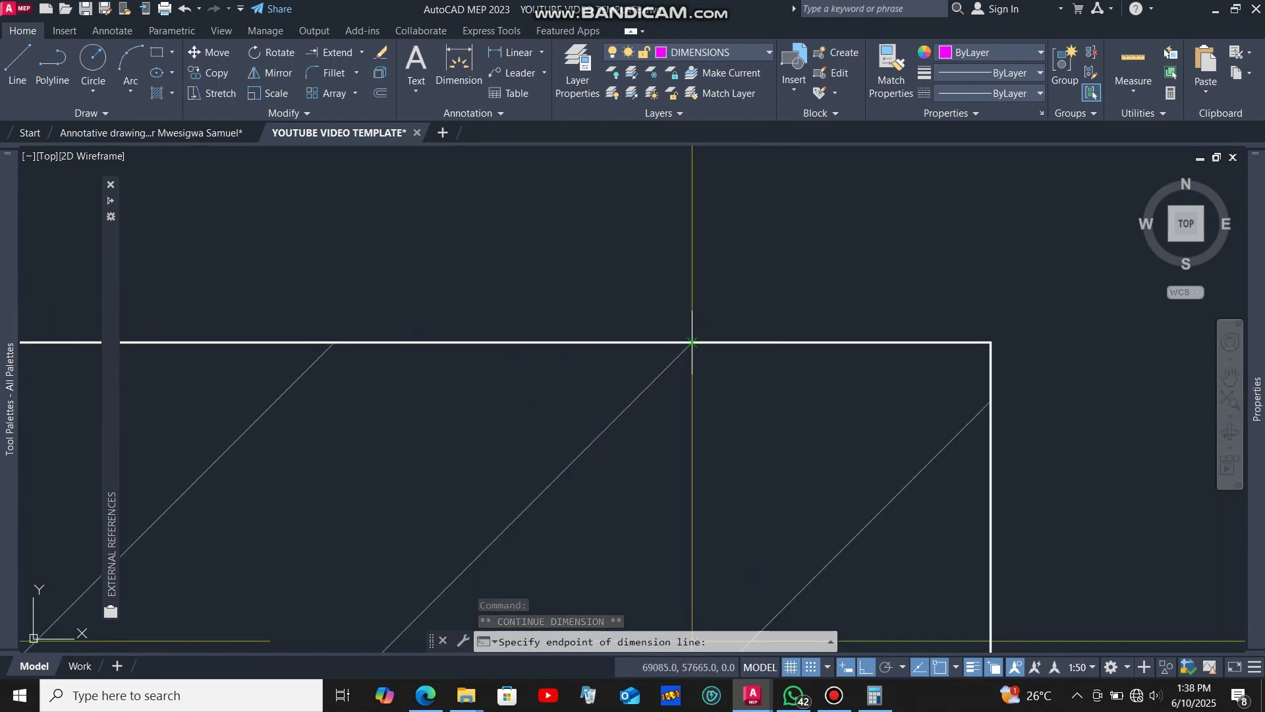
{"action": "left_click", "coordinate": [692, 343]}
{"action": "scroll", "coordinate": [758, 274], "scroll_direction": "down", "scroll_amount": 4}
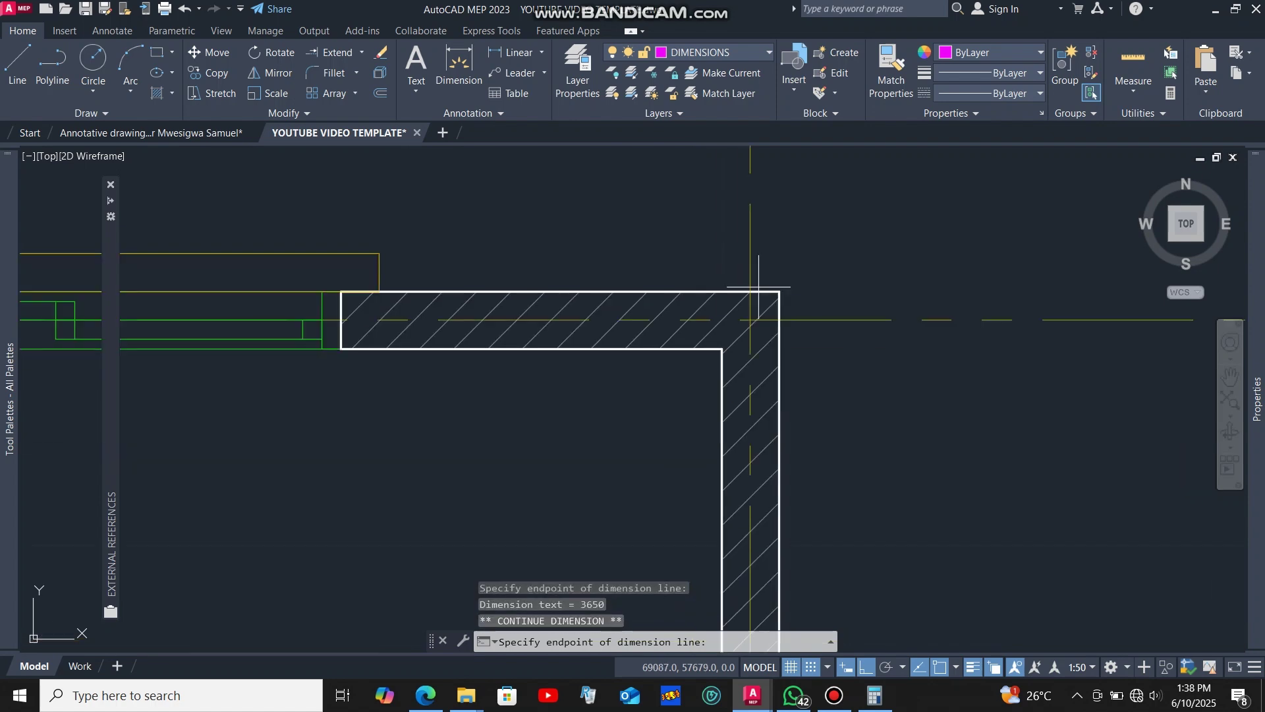
{"action": "scroll", "coordinate": [804, 271], "scroll_direction": "down", "scroll_amount": 2}
{"action": "scroll", "coordinate": [808, 274], "scroll_direction": "up", "scroll_amount": 2}
{"action": "scroll", "coordinate": [803, 278], "scroll_direction": "down", "scroll_amount": 3}
{"action": "key", "text": "Escape"}
{"action": "key", "text": "Escape"}
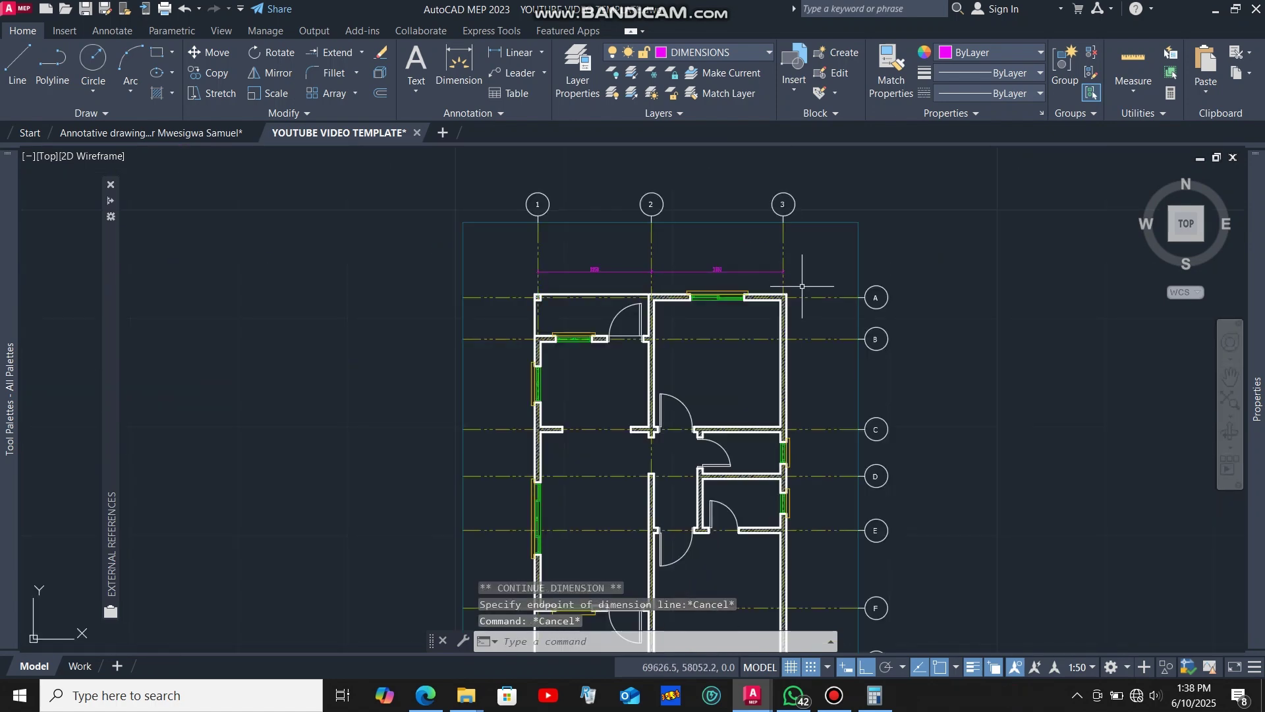
- Add a vertical linear dimension between grid lines A and B, outside the plan's right-hand wall
{"action": "scroll", "coordinate": [801, 277], "scroll_direction": "up", "scroll_amount": 2}
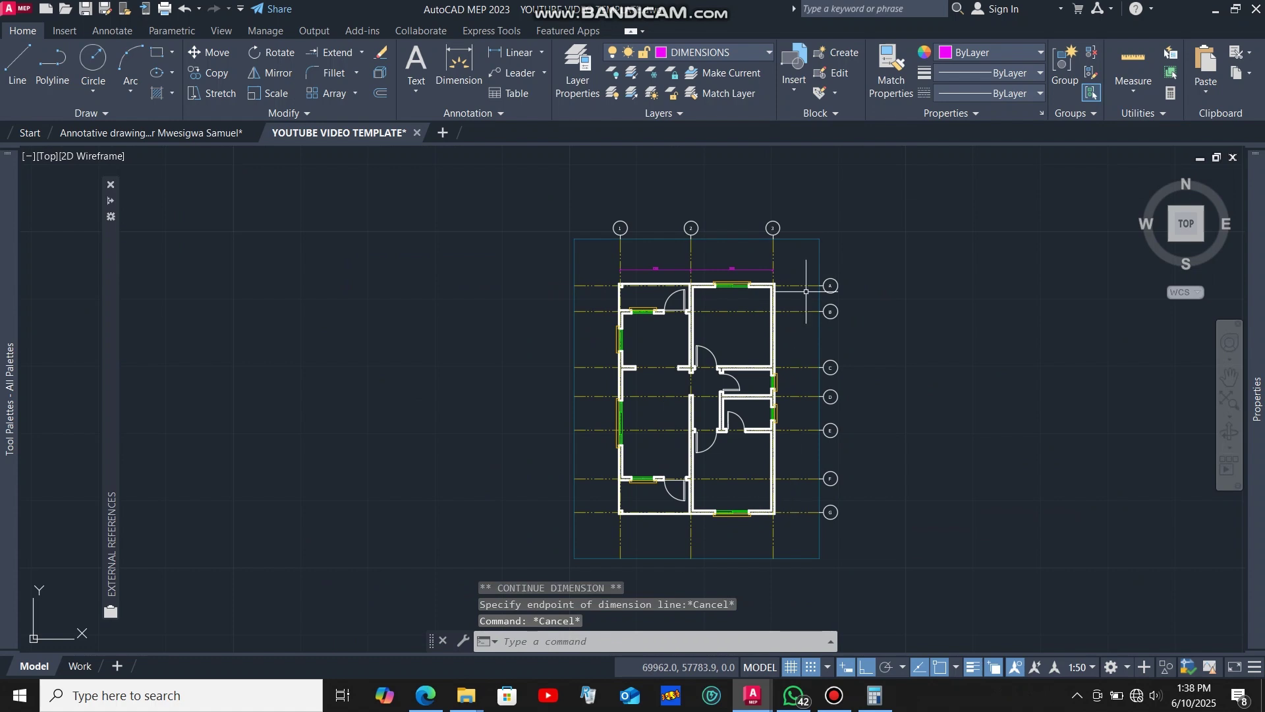
{"action": "left_click", "coordinate": [507, 53]}
{"action": "scroll", "coordinate": [796, 285], "scroll_direction": "up", "scroll_amount": 8}
{"action": "scroll", "coordinate": [796, 284], "scroll_direction": "up", "scroll_amount": 3}
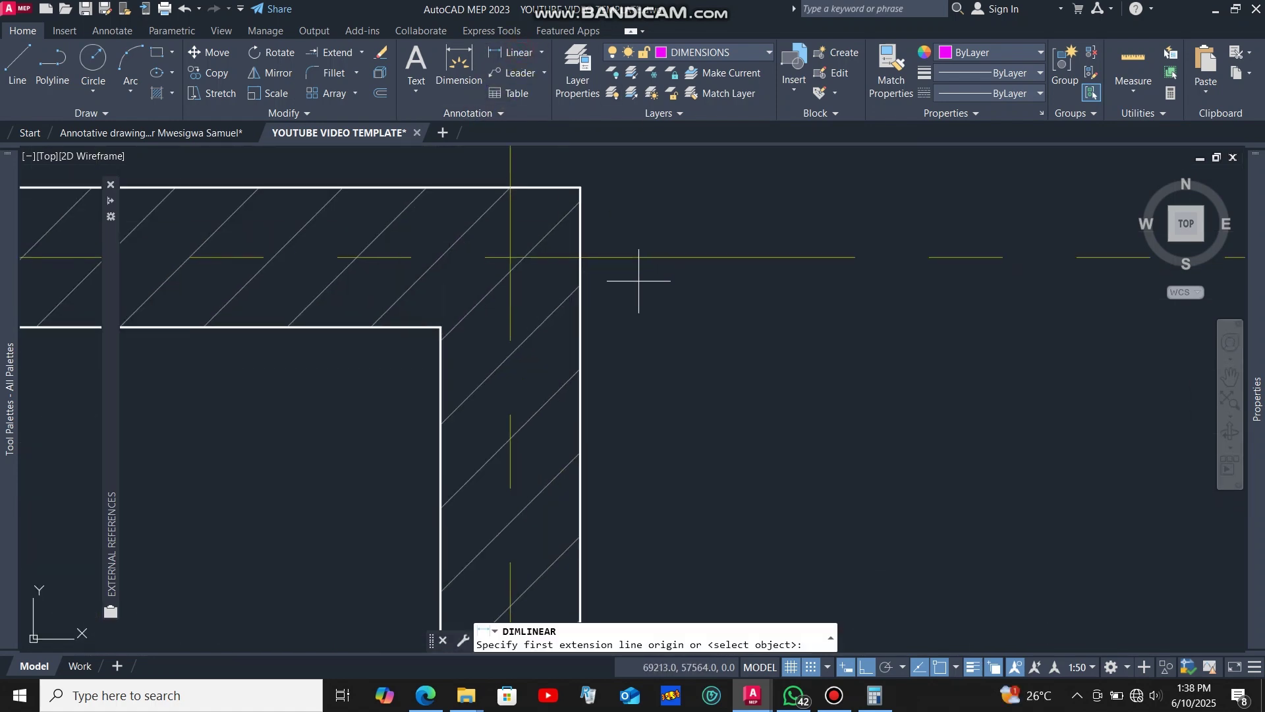
{"action": "left_click", "coordinate": [581, 264]}
{"action": "scroll", "coordinate": [644, 356], "scroll_direction": "down", "scroll_amount": 3}
{"action": "scroll", "coordinate": [694, 368], "scroll_direction": "up", "scroll_amount": 3}
{"action": "left_click", "coordinate": [694, 367]}
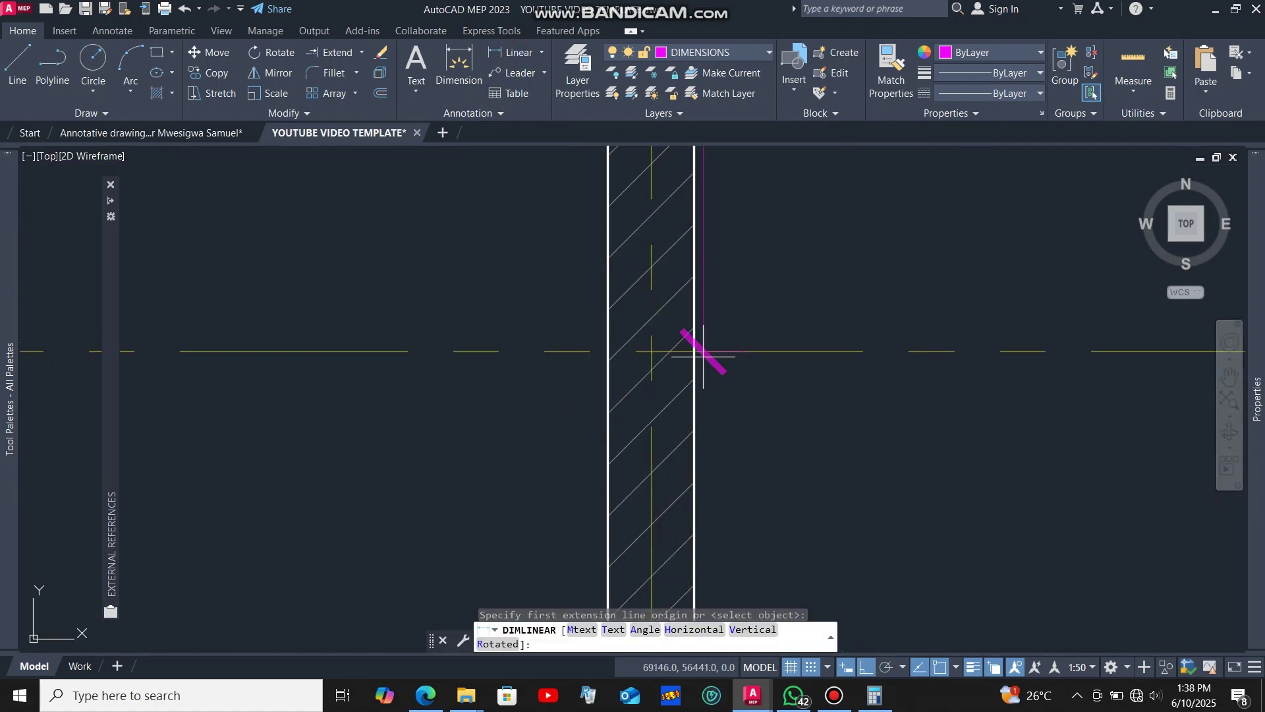
{"action": "scroll", "coordinate": [699, 352], "scroll_direction": "down", "scroll_amount": 4}
{"action": "left_click", "coordinate": [696, 333]}
- Continue the vertical dimension beside the right-hand wall from grid line B through C and D to E
{"action": "left_click", "coordinate": [711, 333]}
{"action": "left_click", "coordinate": [692, 406]}
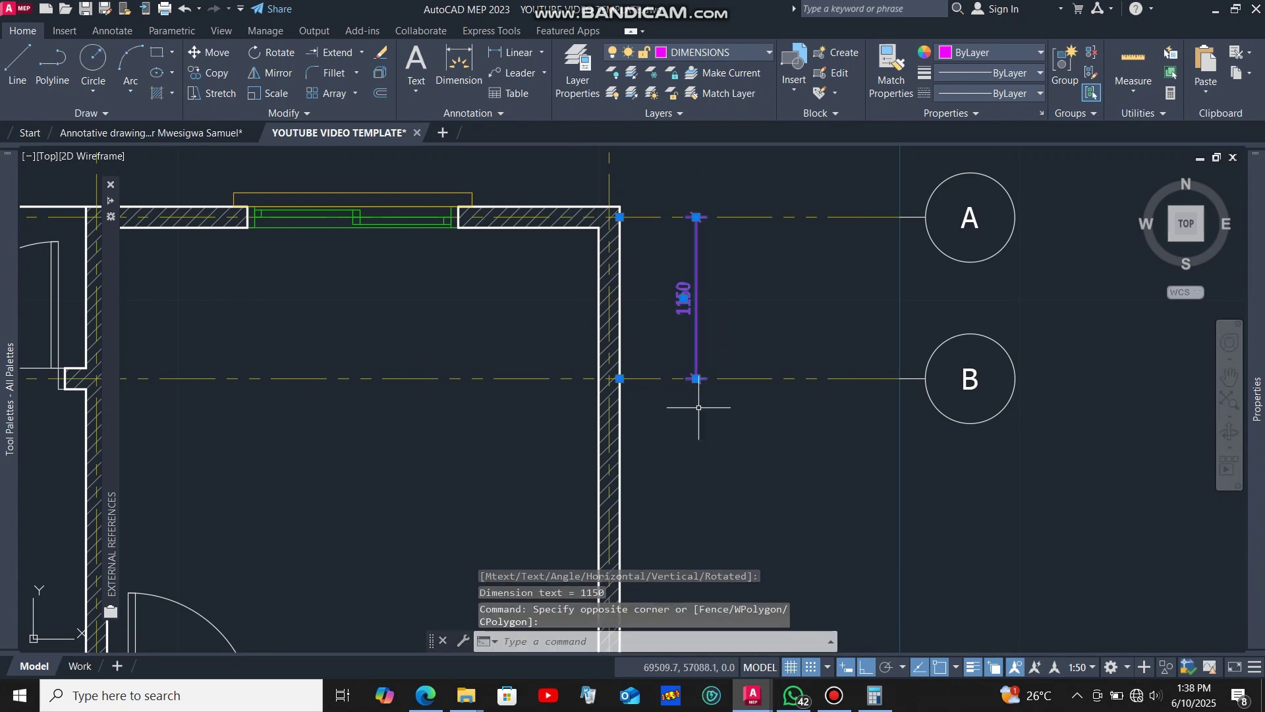
{"action": "mouse_move", "coordinate": [697, 377]}
{"action": "left_click", "coordinate": [771, 415]}
{"action": "scroll", "coordinate": [723, 391], "scroll_direction": "down", "scroll_amount": 8}
{"action": "scroll", "coordinate": [723, 391], "scroll_direction": "up", "scroll_amount": 6}
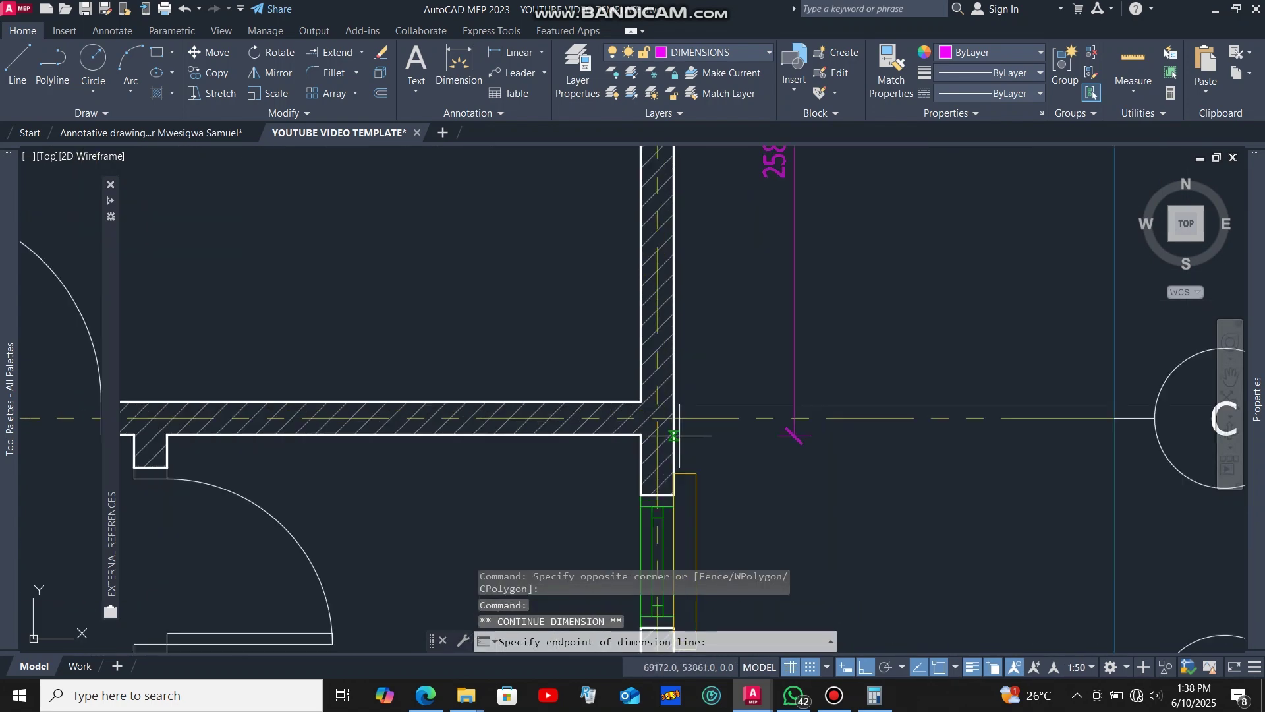
{"action": "left_click", "coordinate": [716, 402]}
{"action": "scroll", "coordinate": [715, 401], "scroll_direction": "down", "scroll_amount": 2}
{"action": "scroll", "coordinate": [712, 405], "scroll_direction": "up", "scroll_amount": 2}
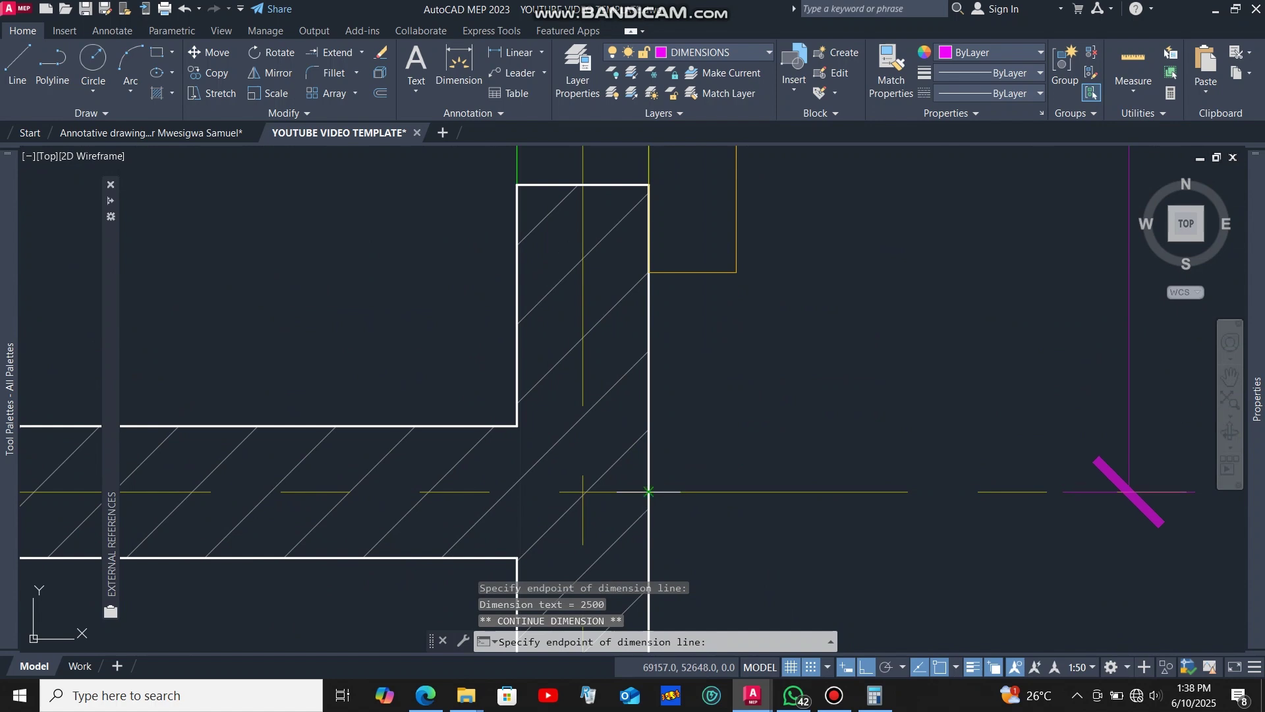
{"action": "scroll", "coordinate": [658, 491], "scroll_direction": "down", "scroll_amount": 5}
{"action": "scroll", "coordinate": [659, 409], "scroll_direction": "up", "scroll_amount": 5}
{"action": "left_click", "coordinate": [680, 380]}
{"action": "scroll", "coordinate": [681, 380], "scroll_direction": "down", "scroll_amount": 5}
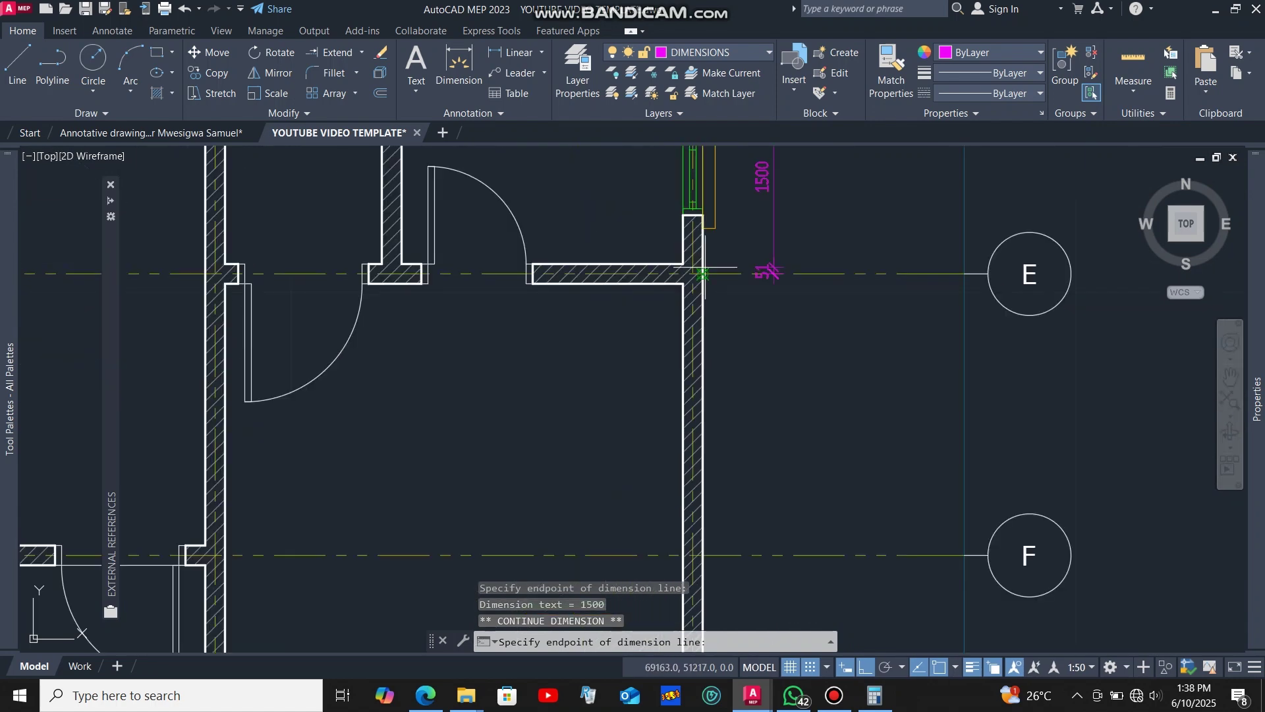
- Continue the vertical dimension chain from grid line E through F to G and end it there
{"action": "scroll", "coordinate": [706, 277], "scroll_direction": "up", "scroll_amount": 5}
{"action": "left_click", "coordinate": [686, 461]}
{"action": "scroll", "coordinate": [712, 291], "scroll_direction": "down", "scroll_amount": 3}
{"action": "scroll", "coordinate": [714, 508], "scroll_direction": "up", "scroll_amount": 5}
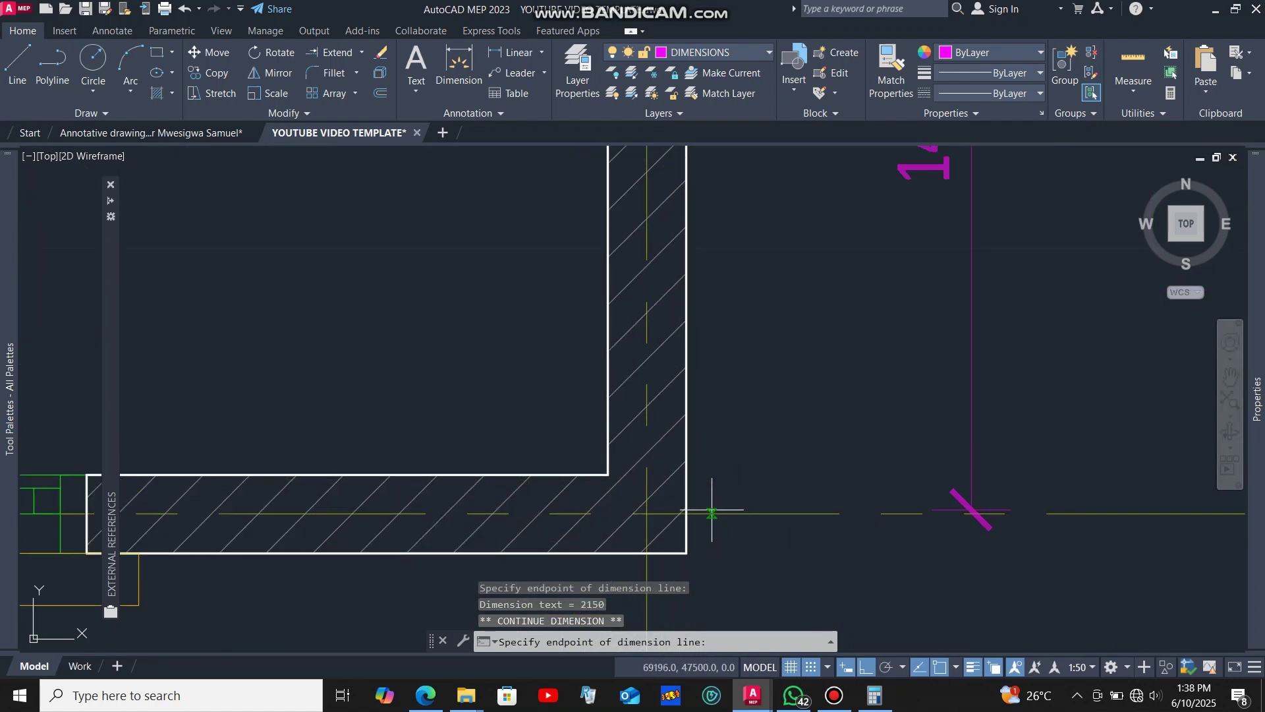
{"action": "left_click", "coordinate": [644, 494]}
{"action": "scroll", "coordinate": [644, 494], "scroll_direction": "down", "scroll_amount": 7}
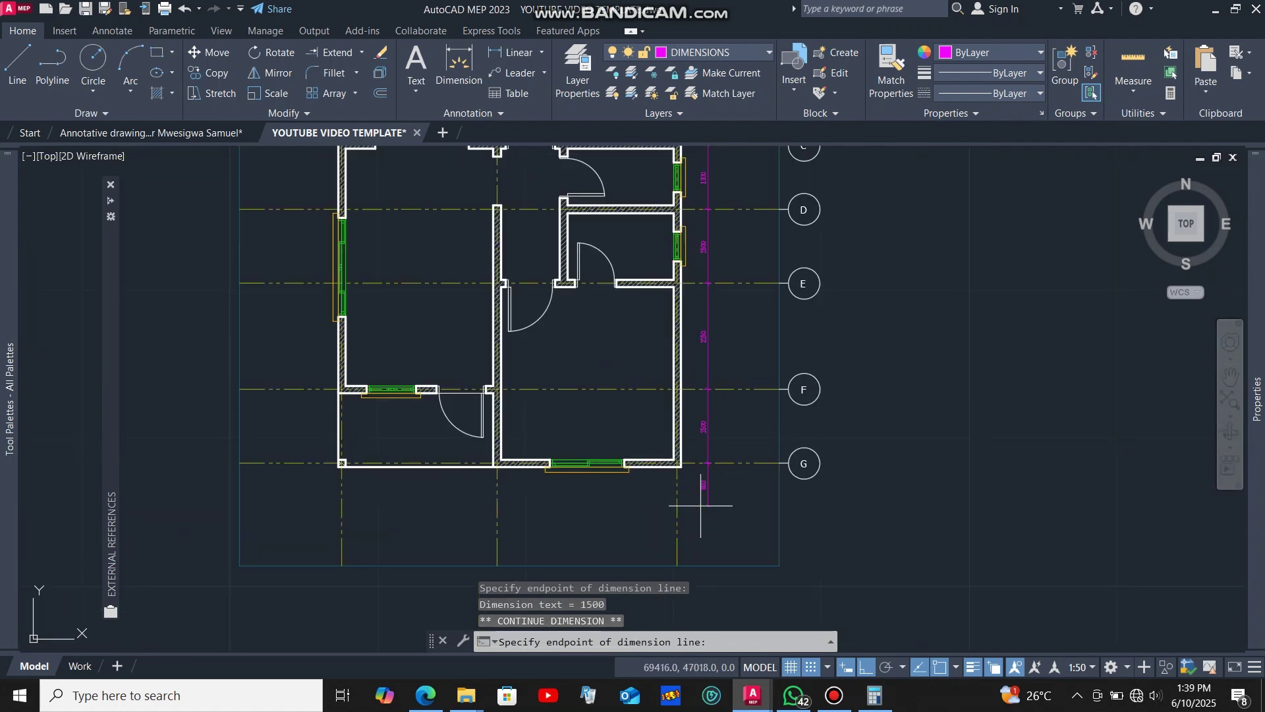
{"action": "scroll", "coordinate": [701, 506], "scroll_direction": "down", "scroll_amount": 5}
{"action": "scroll", "coordinate": [800, 359], "scroll_direction": "up", "scroll_amount": 3}
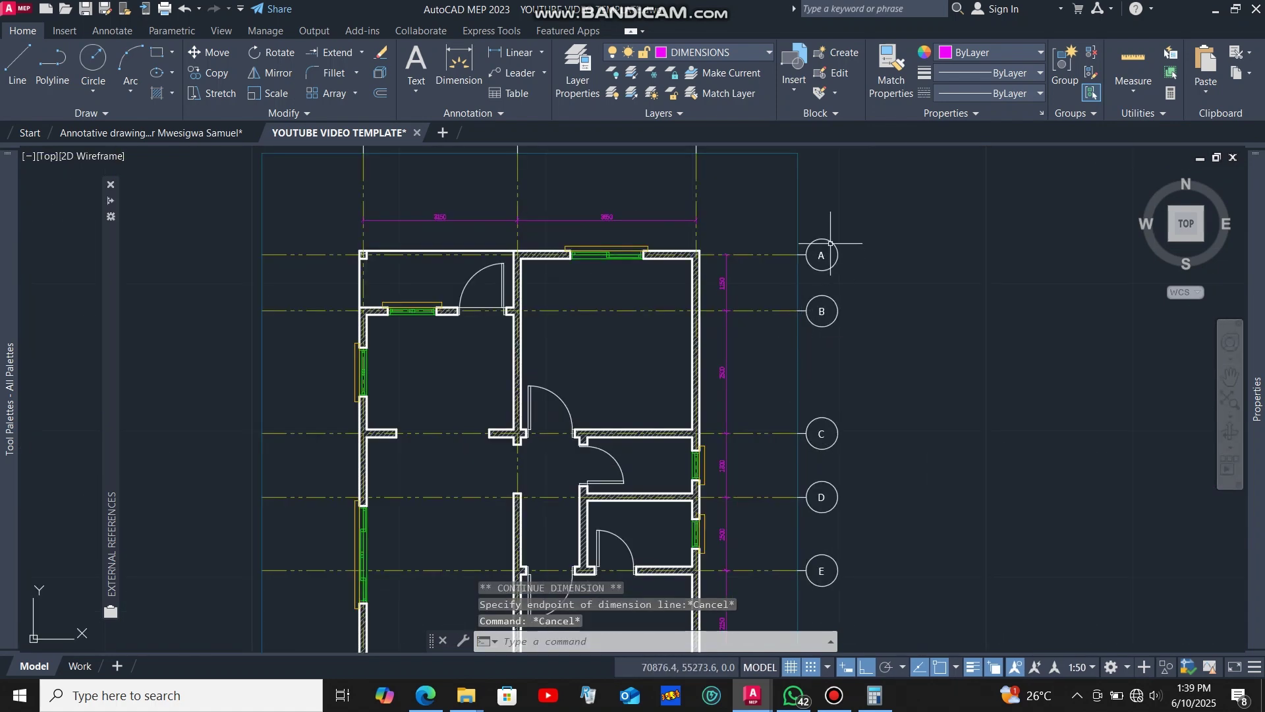
{"action": "key", "text": "Escape"}
{"action": "scroll", "coordinate": [784, 290], "scroll_direction": "down", "scroll_amount": 2}
{"action": "scroll", "coordinate": [755, 267], "scroll_direction": "up", "scroll_amount": 2}
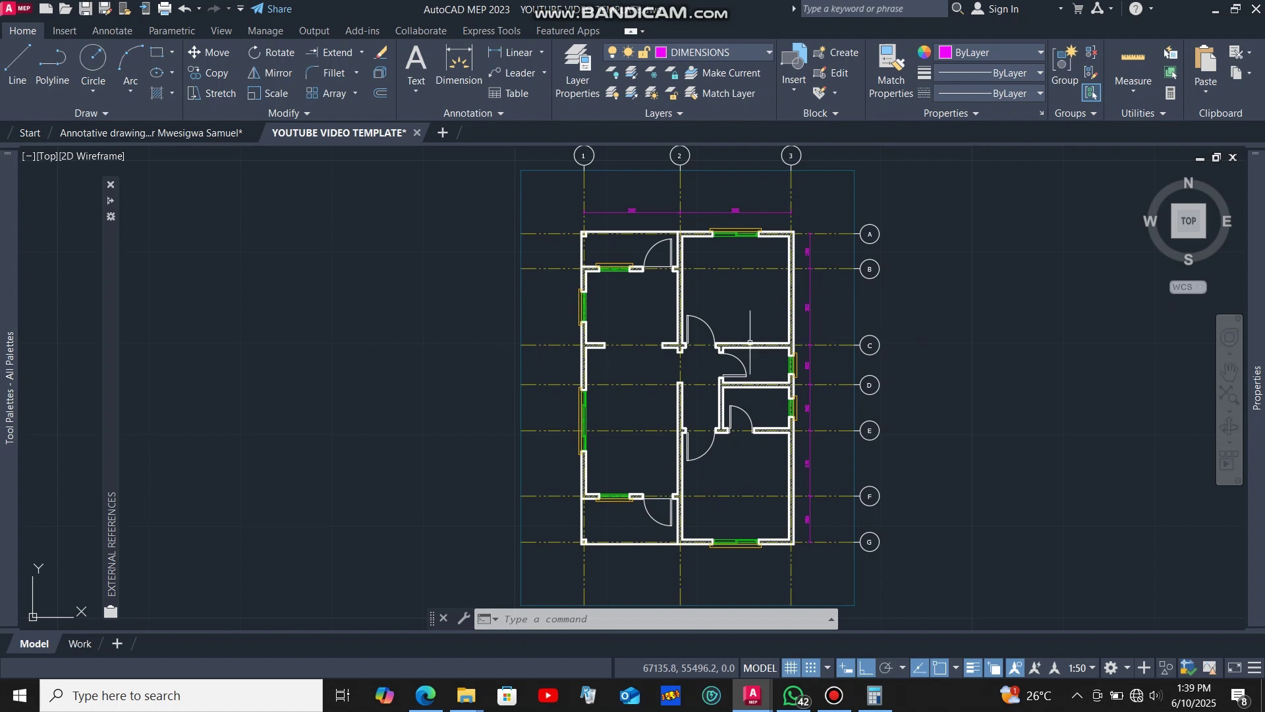
{"action": "middle_click_drag", "start_coordinate": [738, 307], "coordinate": [740, 312]}
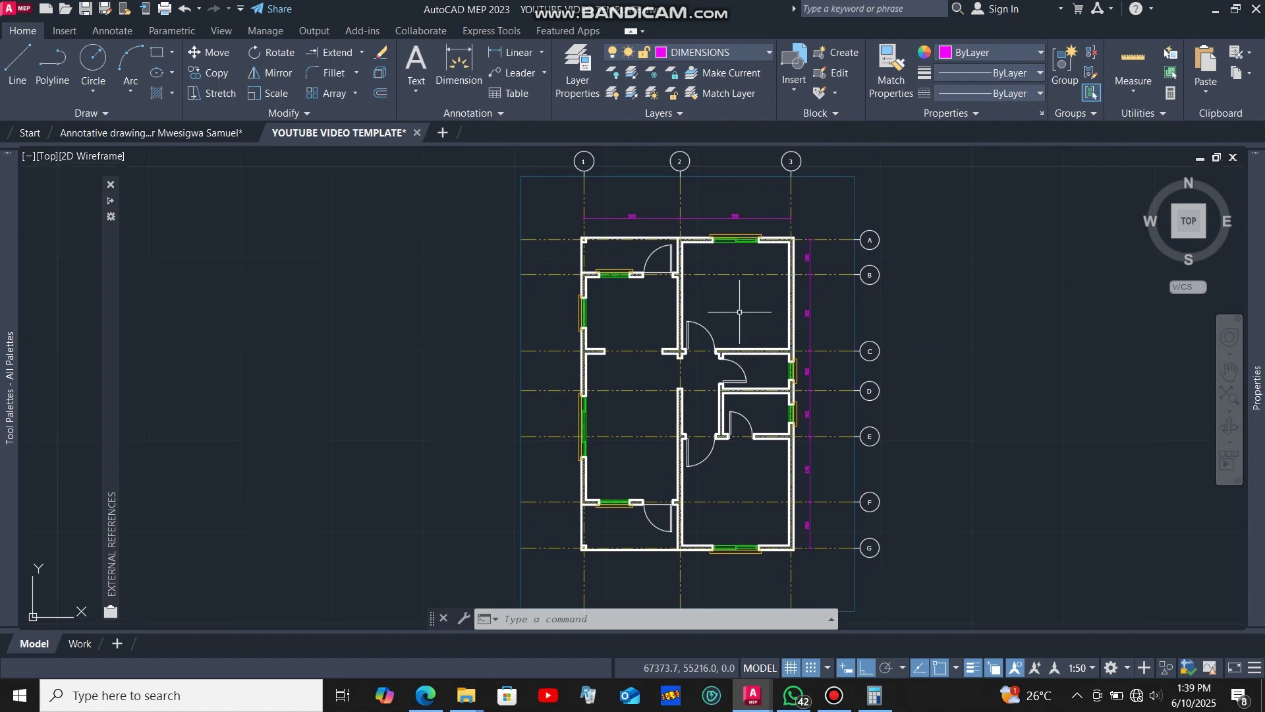